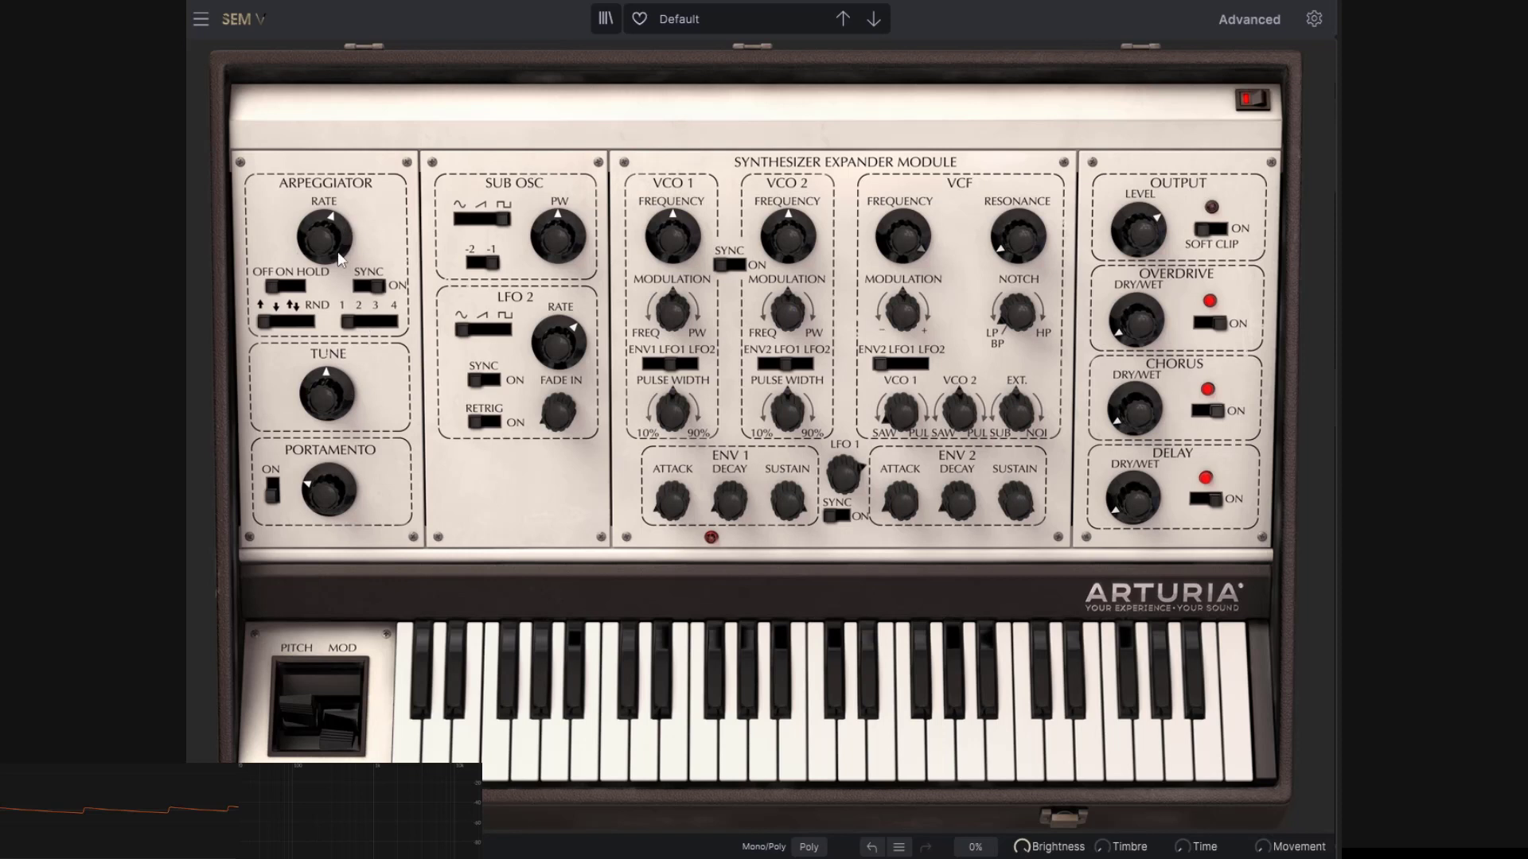
# Step: Turn the arpeggiator on, try it with tempo sync off, and restore sync and the arpeggio rate
pyautogui.moveTo(326, 243)
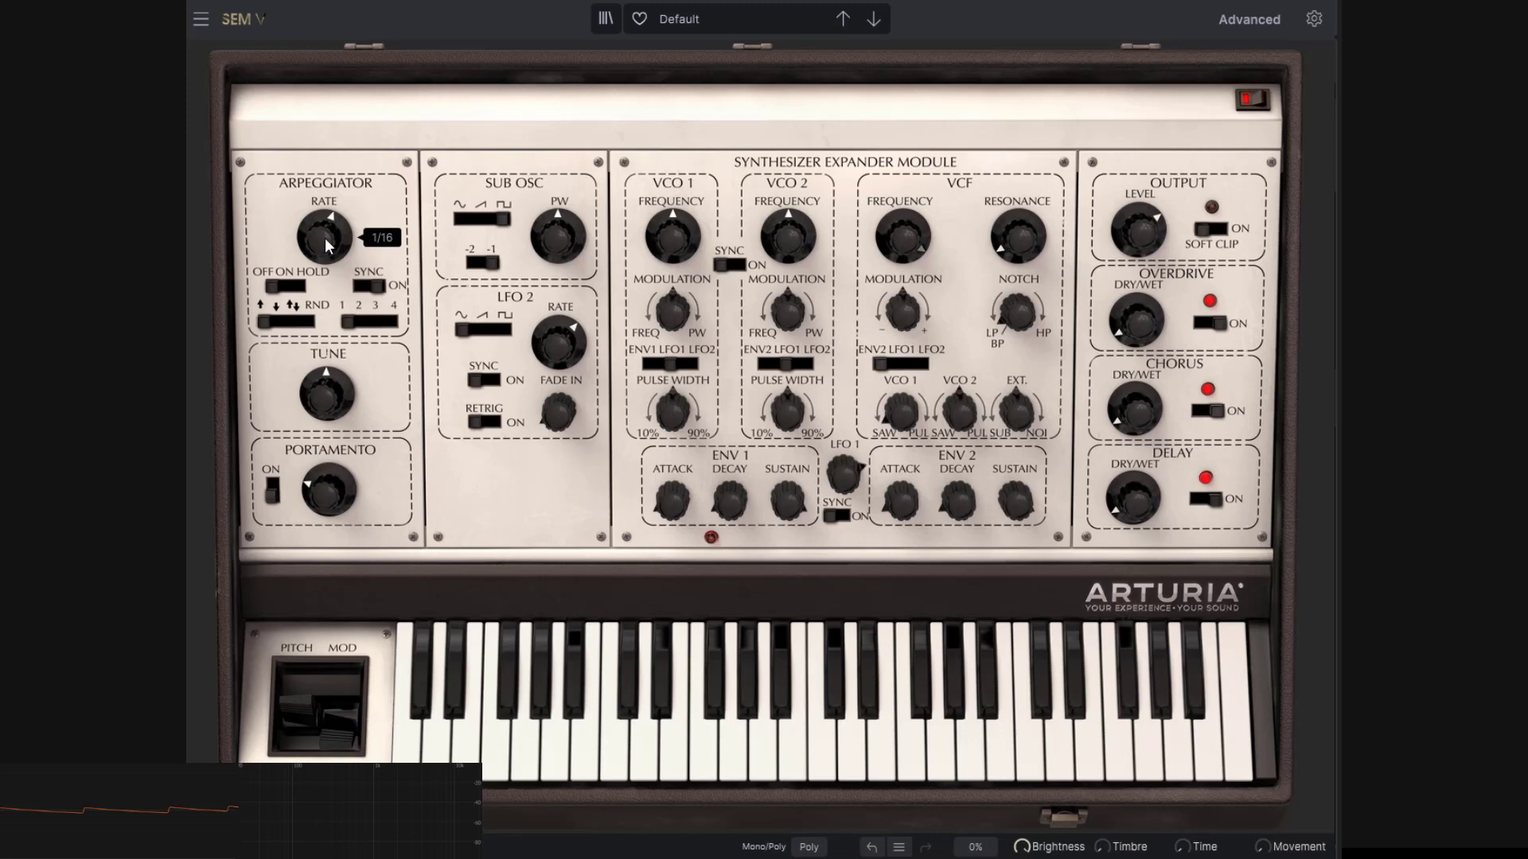
pyautogui.moveTo(272, 287)
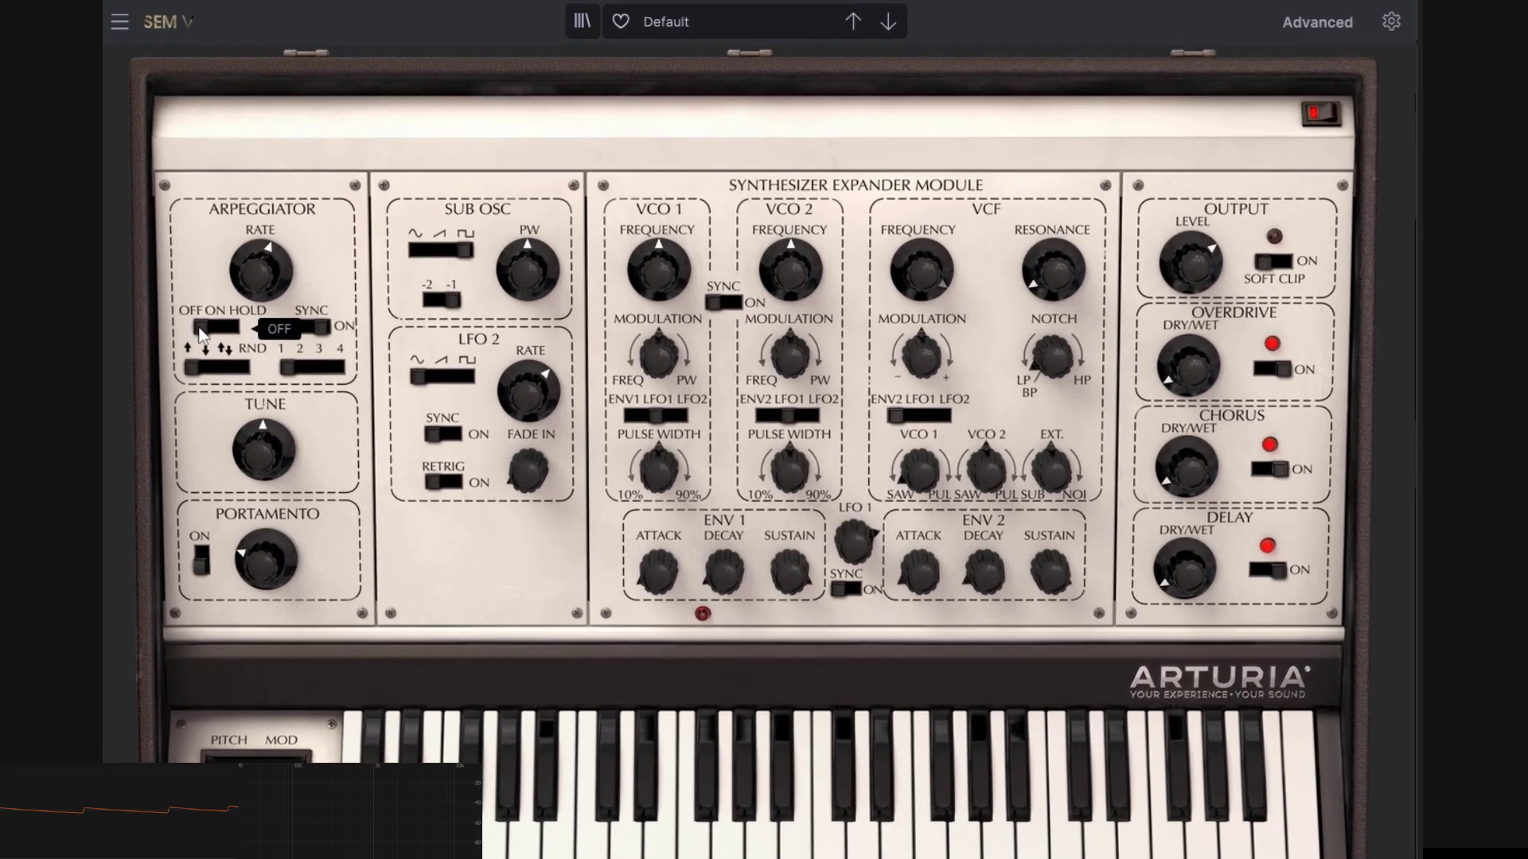
pyautogui.click(213, 331)
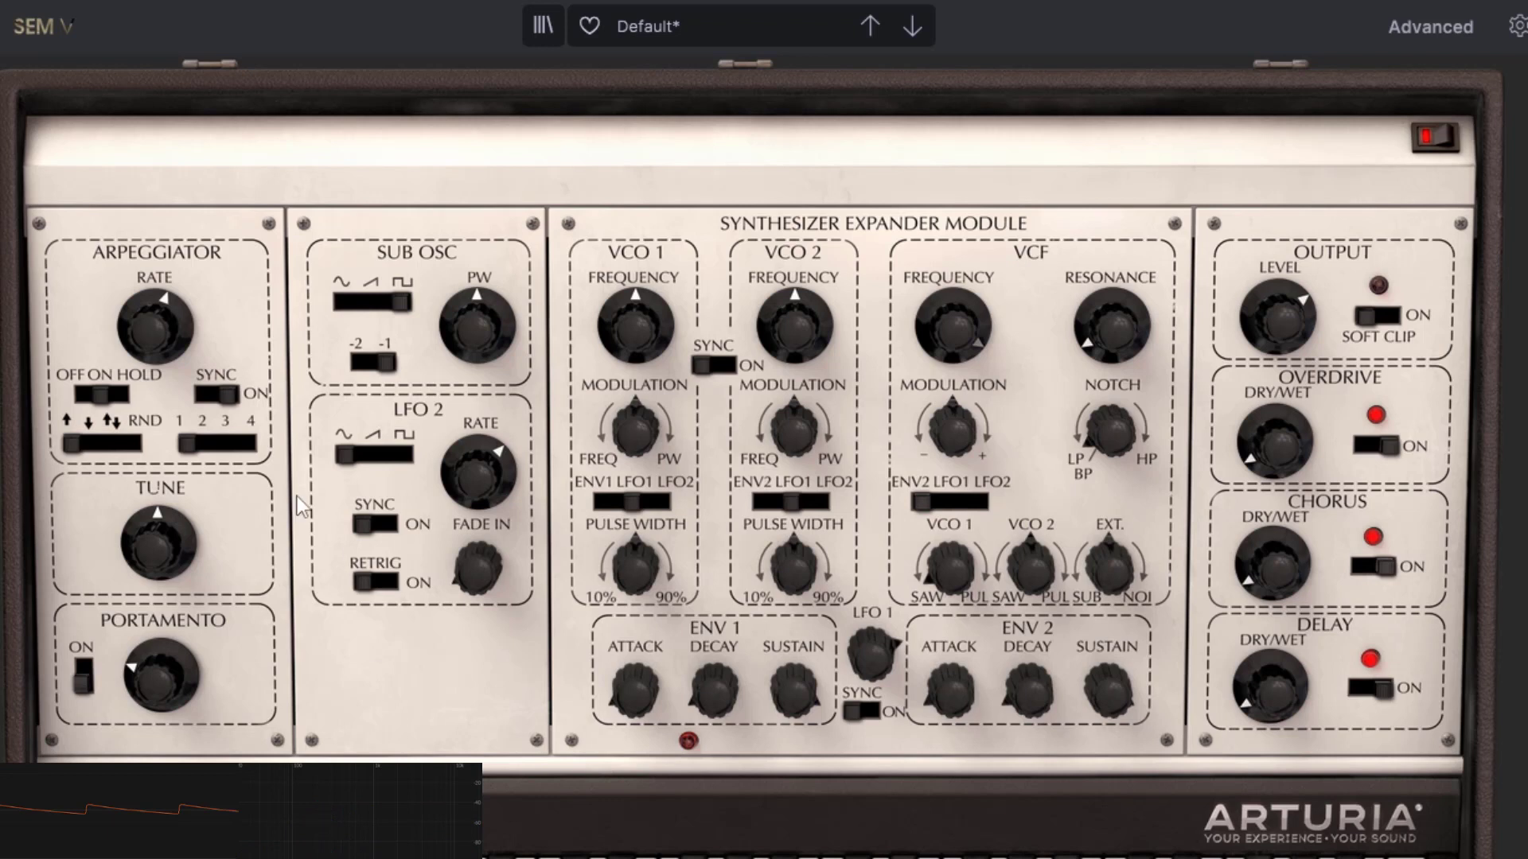
pyautogui.click(216, 395)
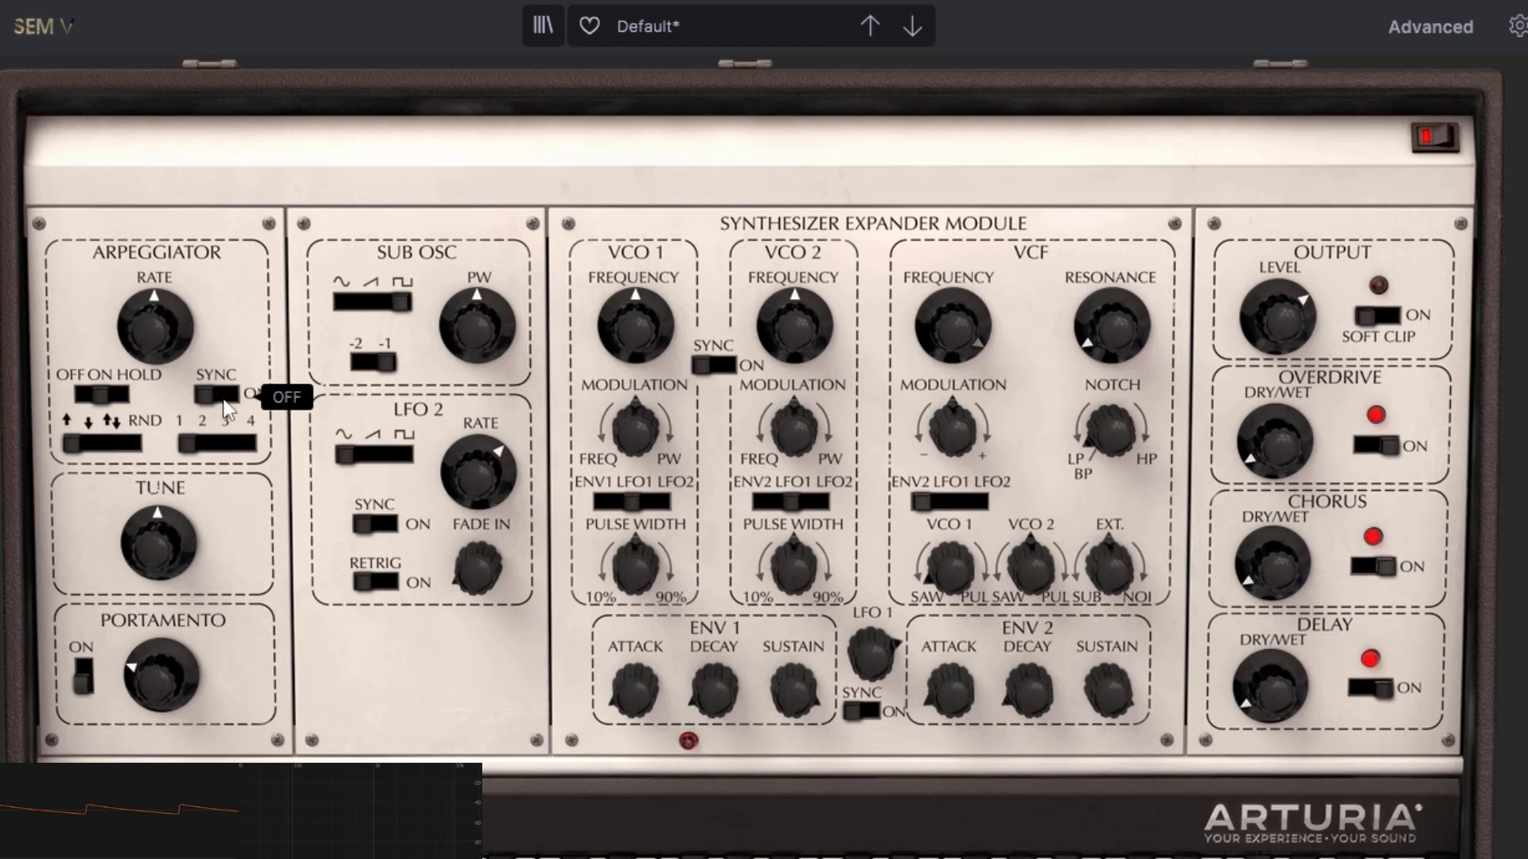
pyautogui.click(225, 399)
pyautogui.moveTo(159, 330)
pyautogui.mouseDown()
pyautogui.moveTo(159, 308)
pyautogui.moveTo(159, 326)
pyautogui.mouseUp()
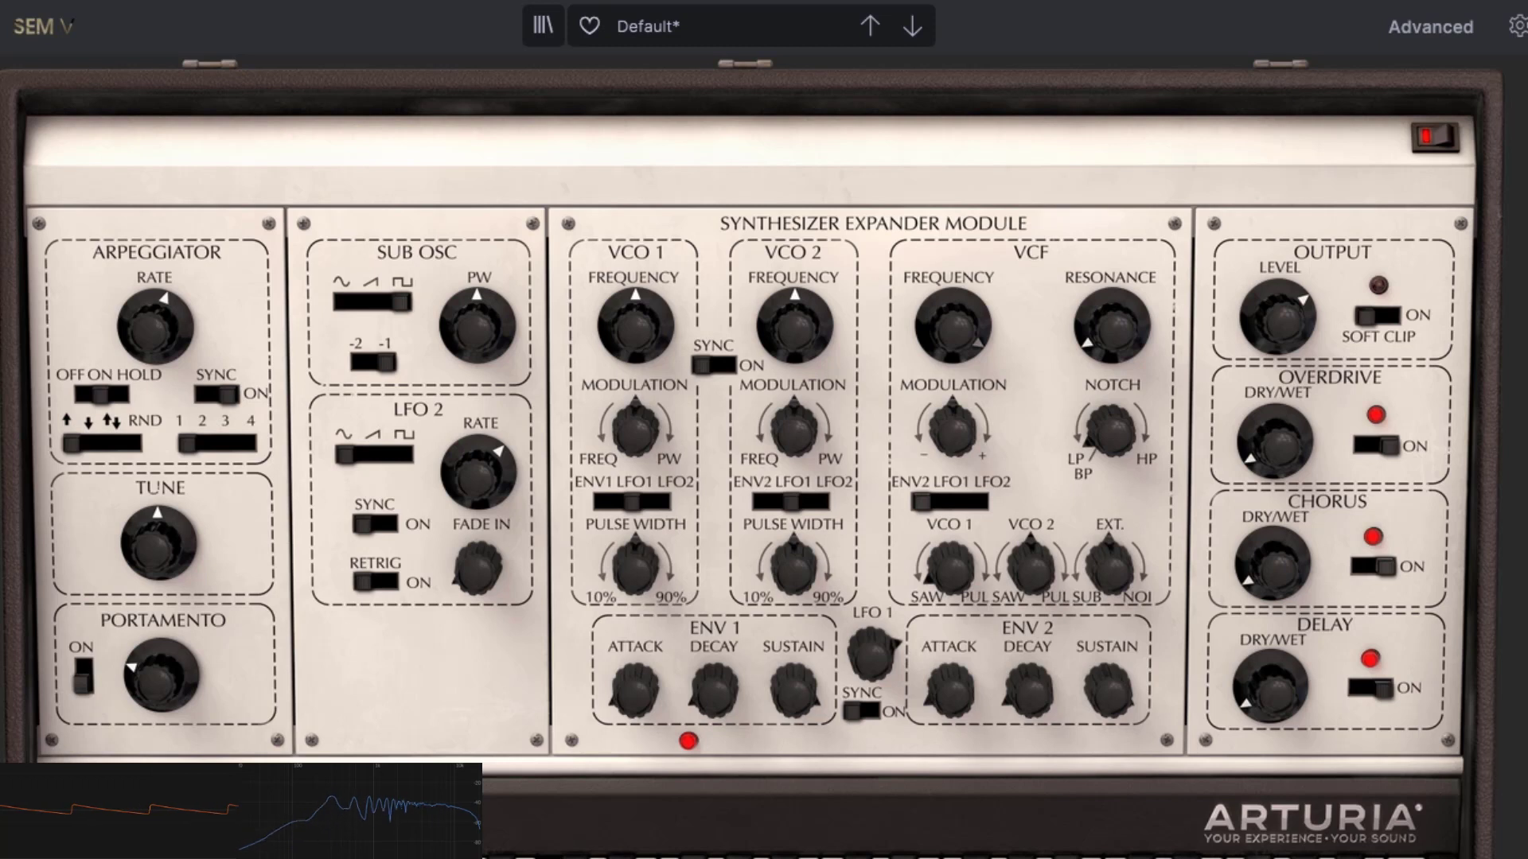
# Step: Lower the VCF frequency partway and raise the resonance to about halfway, with a longer decay and lower sustain on Env 1
pyautogui.doubleClick(975, 325)
pyautogui.moveTo(955, 330); pyautogui.dragTo(955, 389)
pyautogui.moveTo(1111, 338); pyautogui.dragTo(1111, 276)
pyautogui.moveTo(955, 343); pyautogui.dragTo(953, 279)
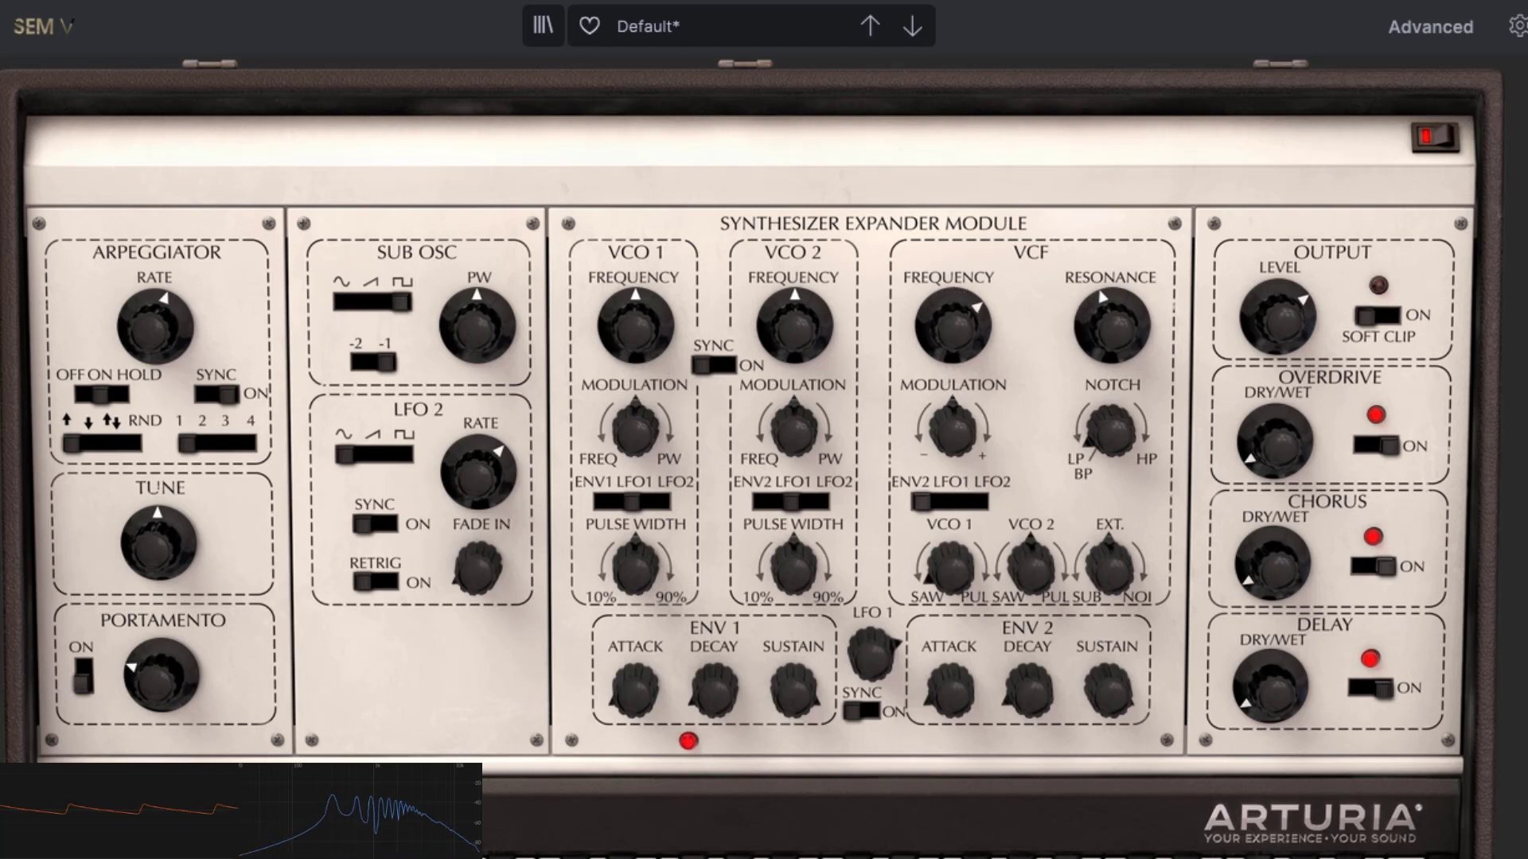
pyautogui.moveTo(766, 713); pyautogui.dragTo(766, 779)
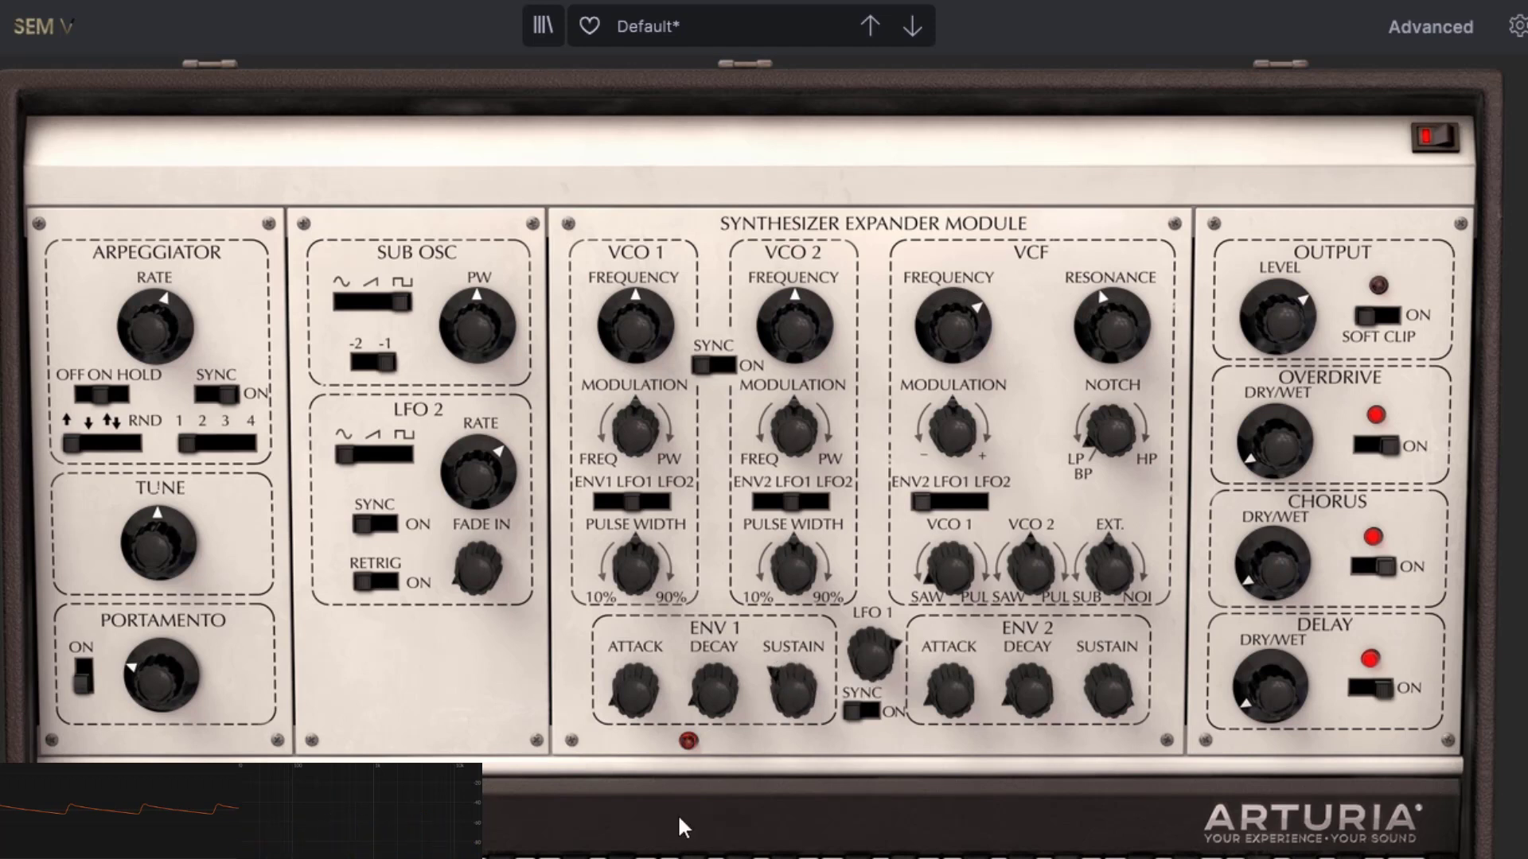
pyautogui.moveTo(714, 692); pyautogui.dragTo(790, 673)
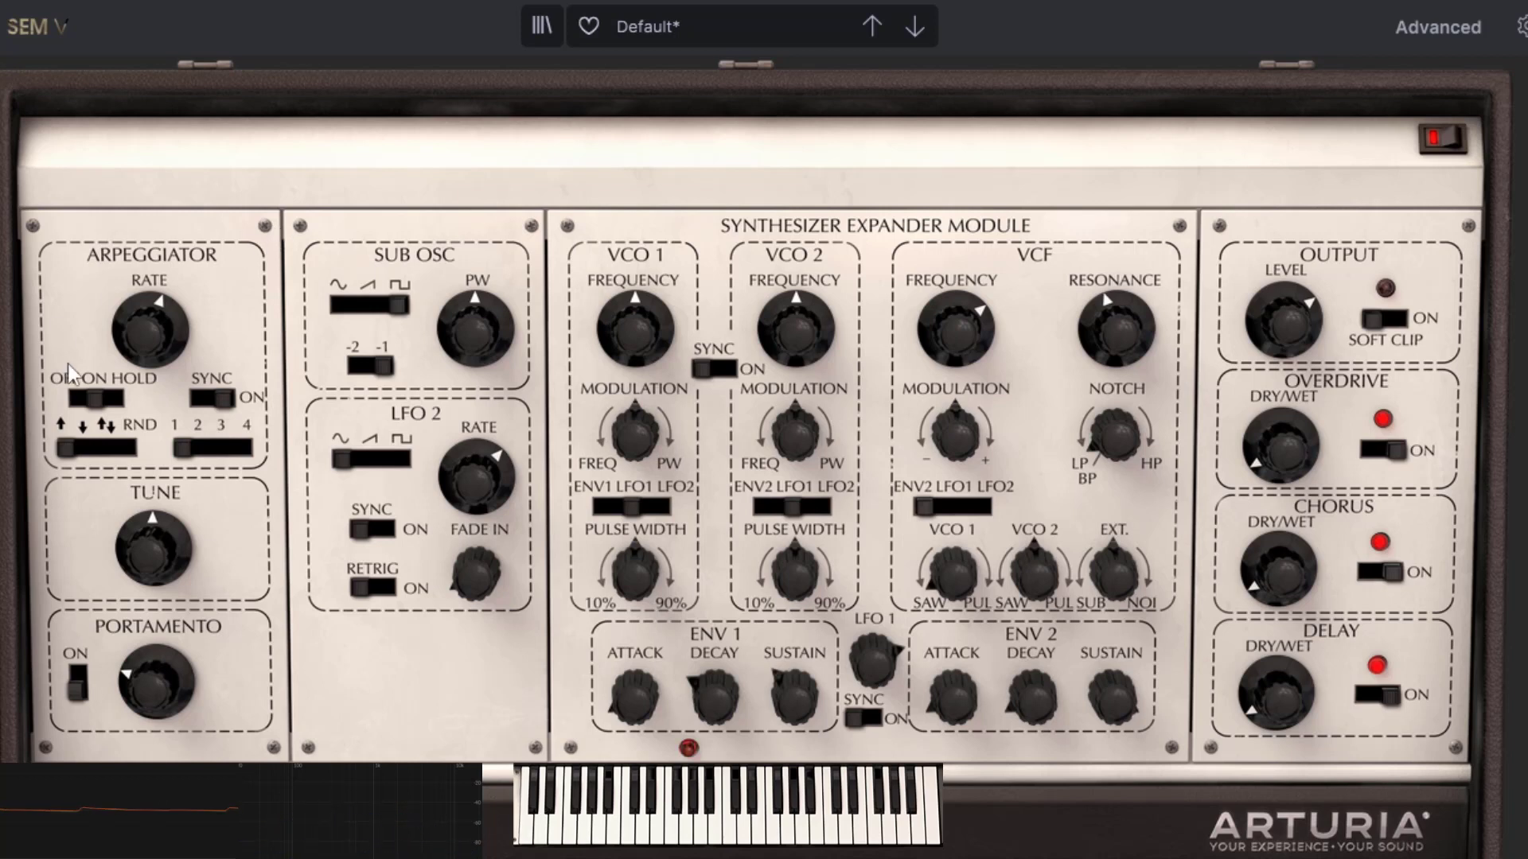
# Step: Set the arpeggiator to Hold and fine-tune its rate along with the VCF frequency and resonance
pyautogui.click(115, 401)
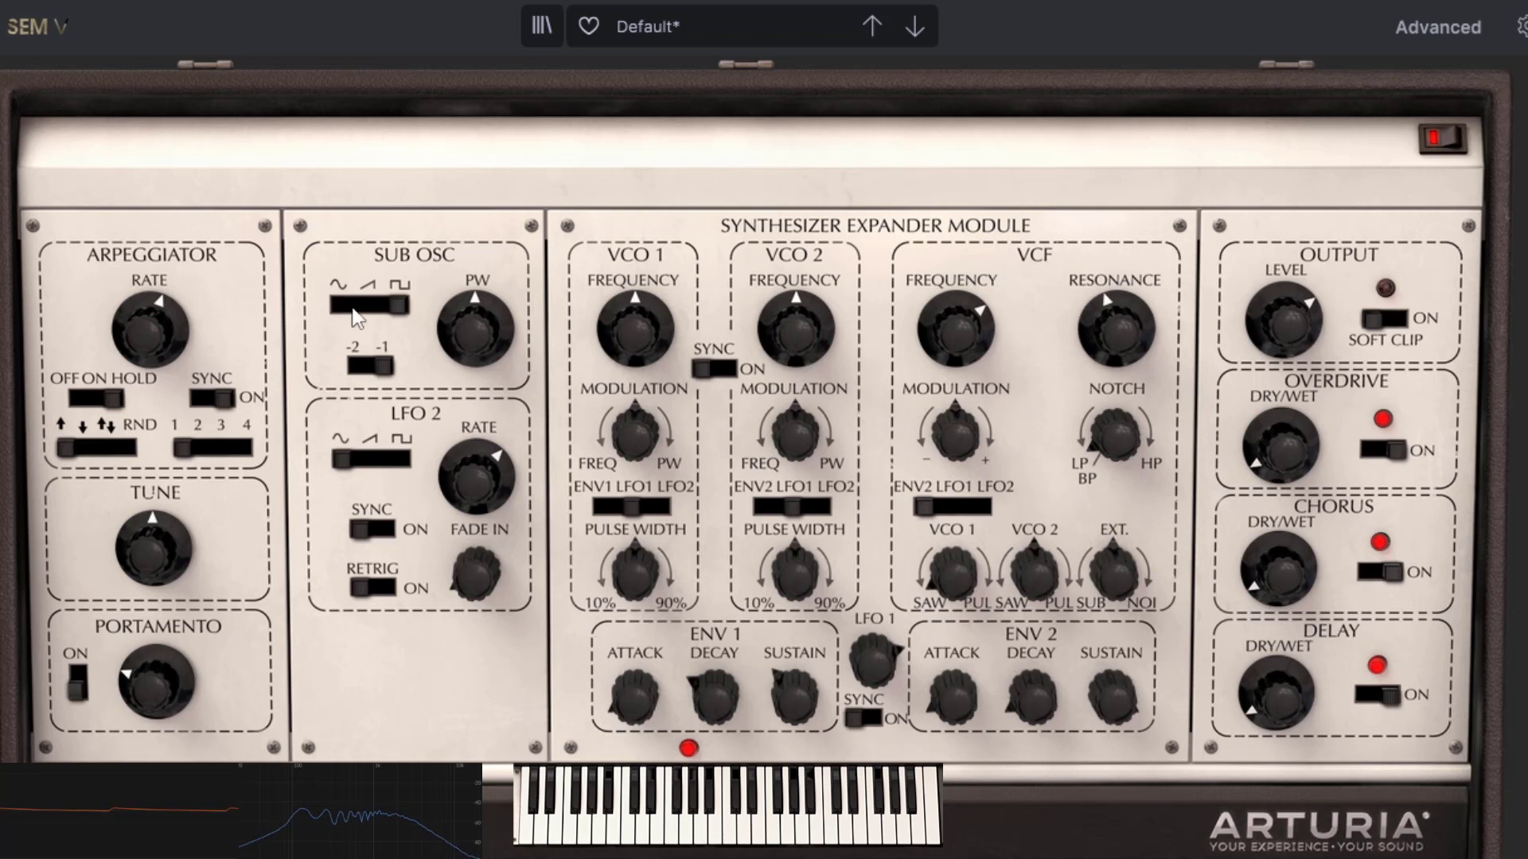
pyautogui.moveTo(150, 328); pyautogui.dragTo(150, 324)
pyautogui.moveTo(962, 362); pyautogui.dragTo(963, 353)
pyautogui.moveTo(1109, 326); pyautogui.dragTo(1109, 331)
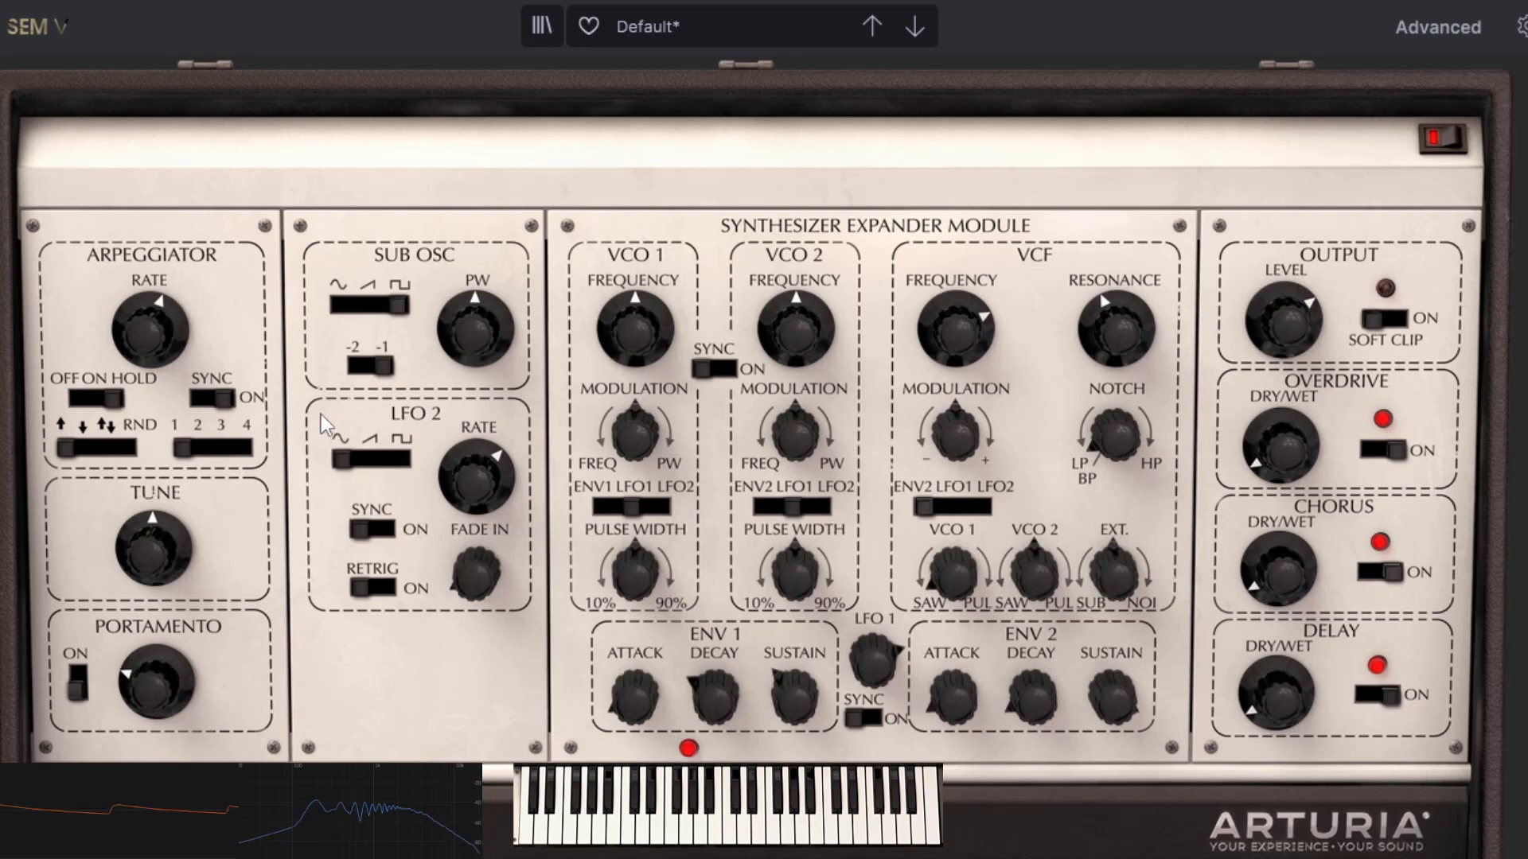
# Step: Audition the arpeggiator's Down, Up/Down and Random directions and return it to Up
pyautogui.moveTo(113, 407)
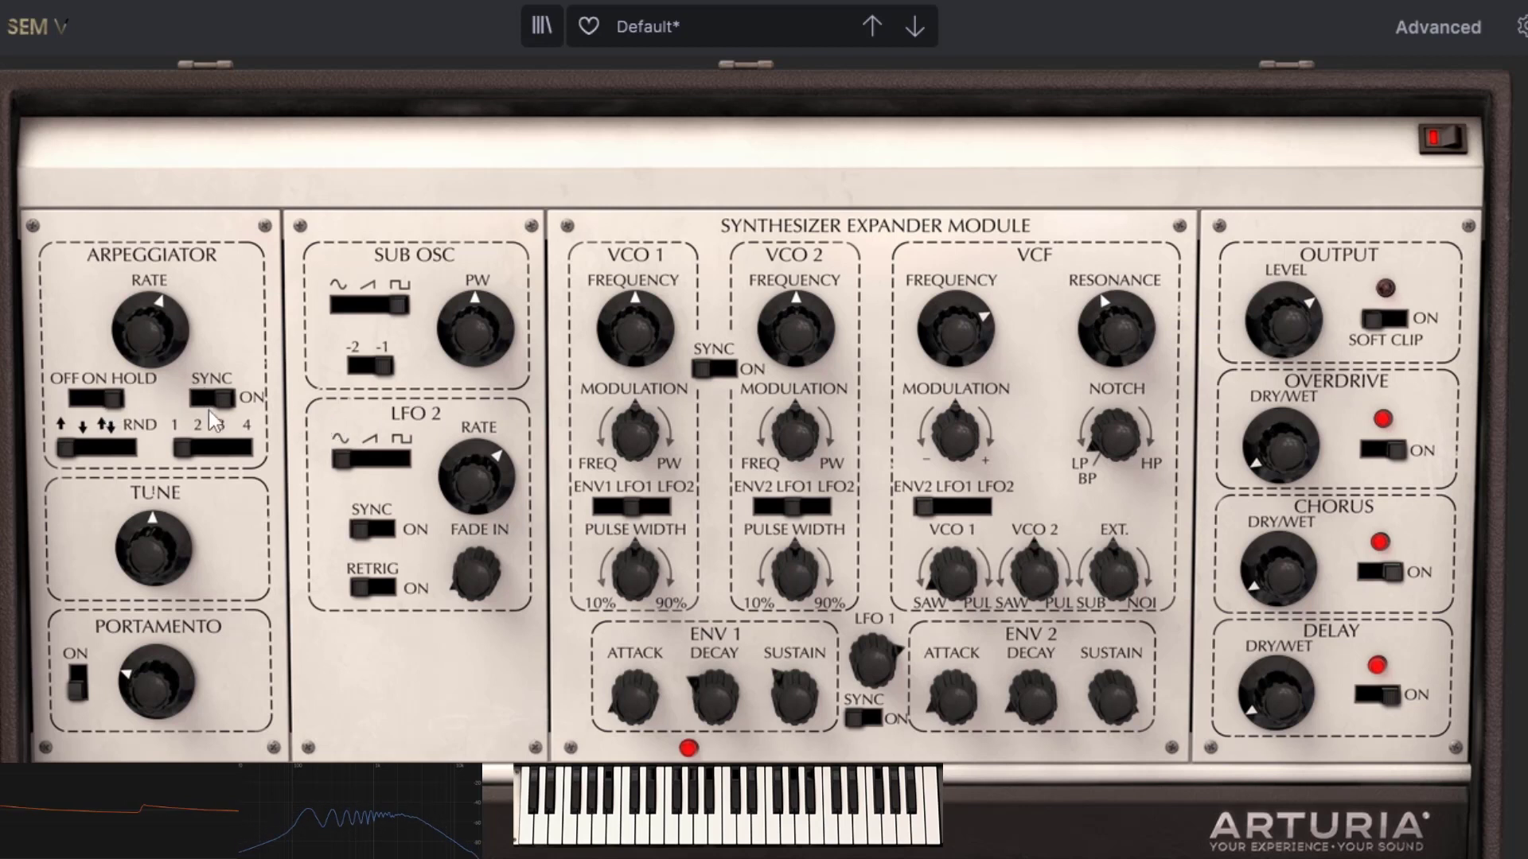
pyautogui.moveTo(97, 451)
pyautogui.click(86, 447)
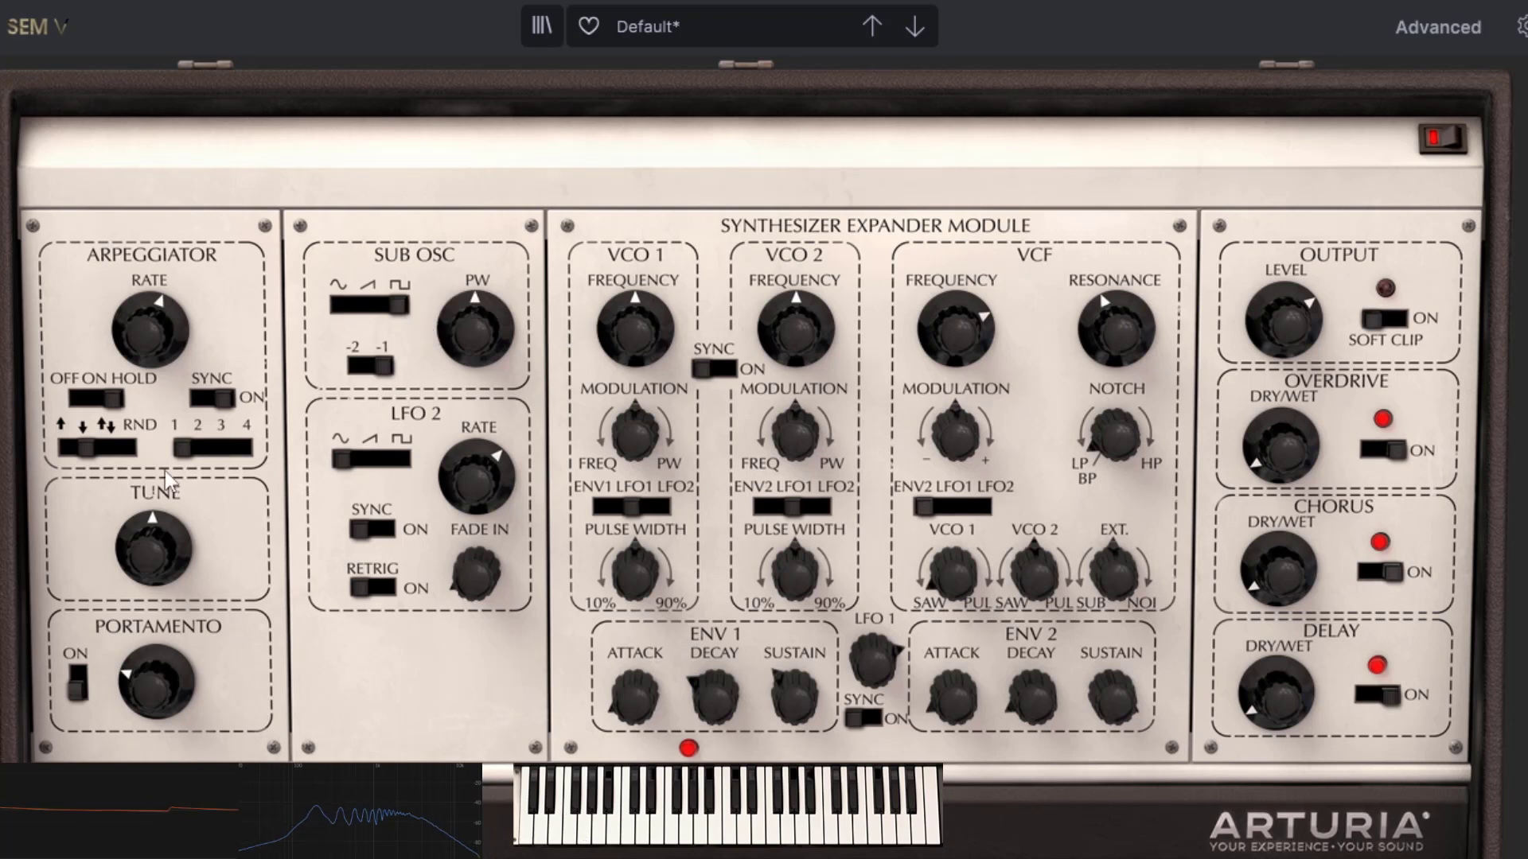
pyautogui.click(103, 458)
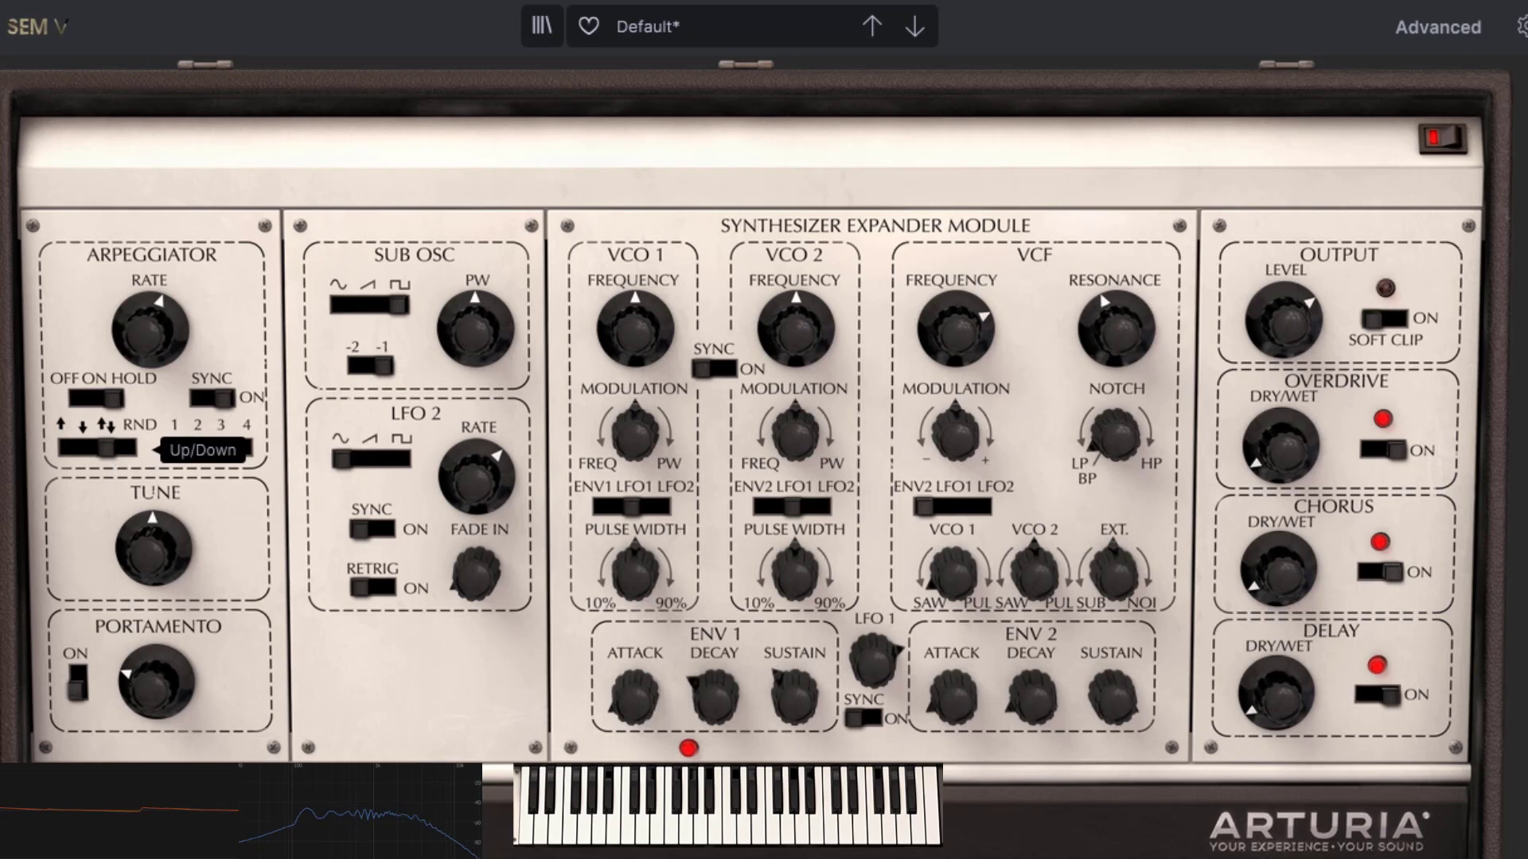
pyautogui.moveTo(106, 448); pyautogui.dragTo(126, 448)
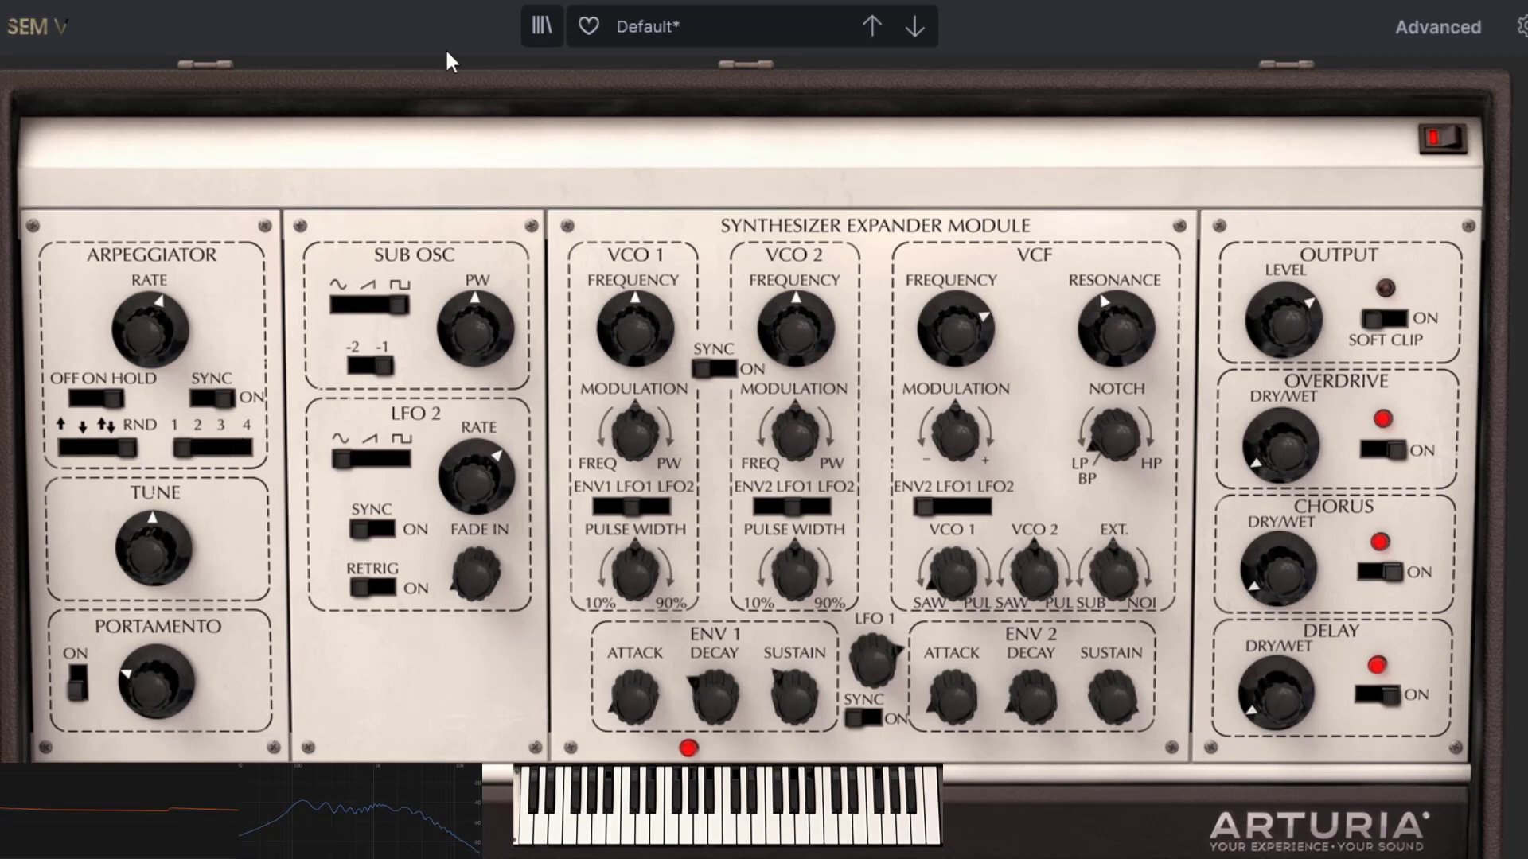
pyautogui.click(65, 451)
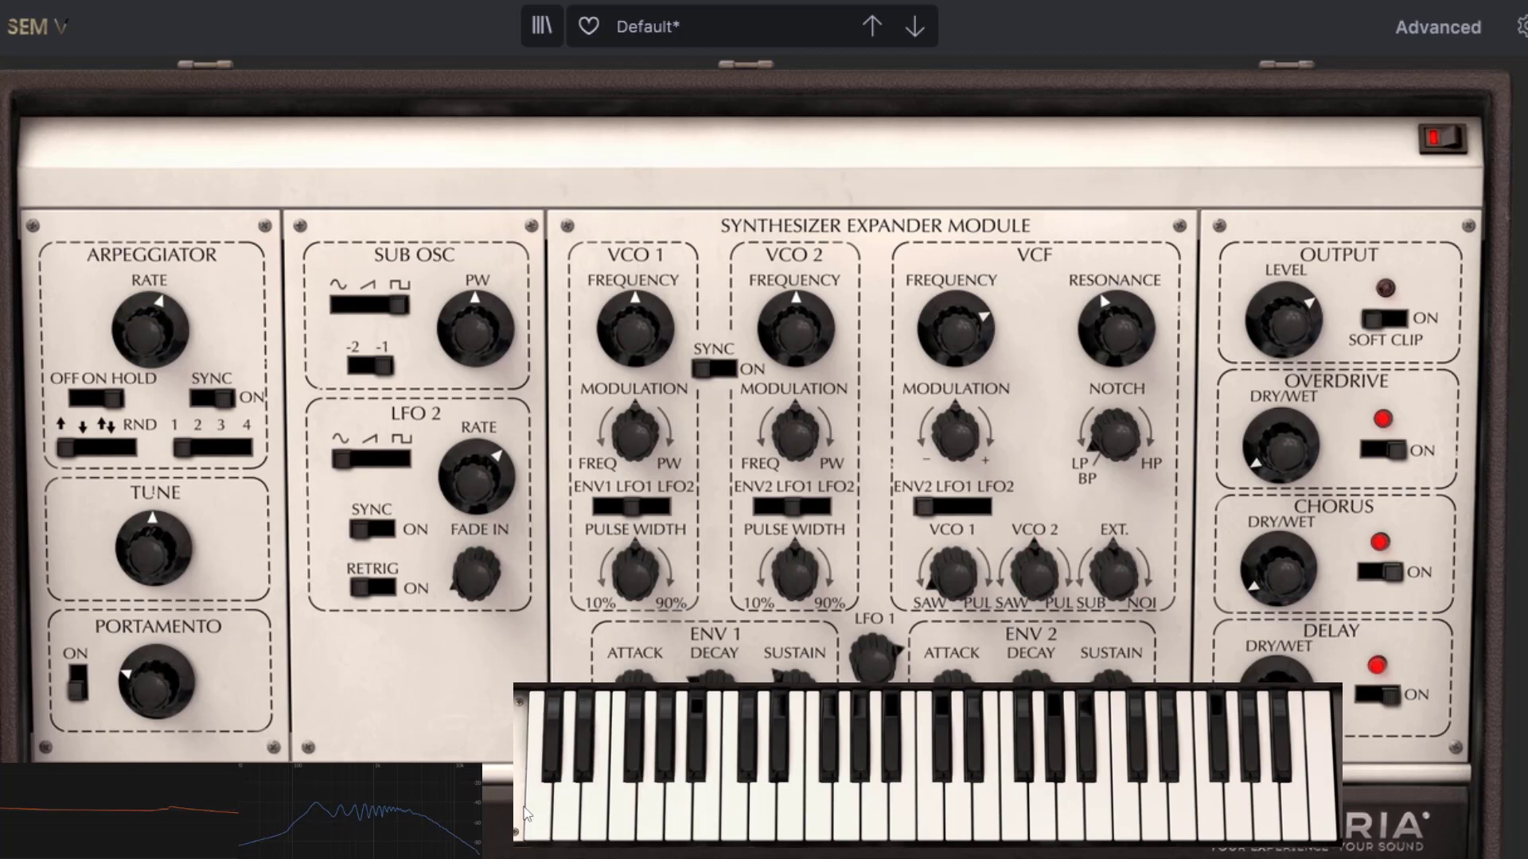
# Step: Widen the arpeggiator's octave range through 2 and 3 to 4
pyautogui.click(200, 452)
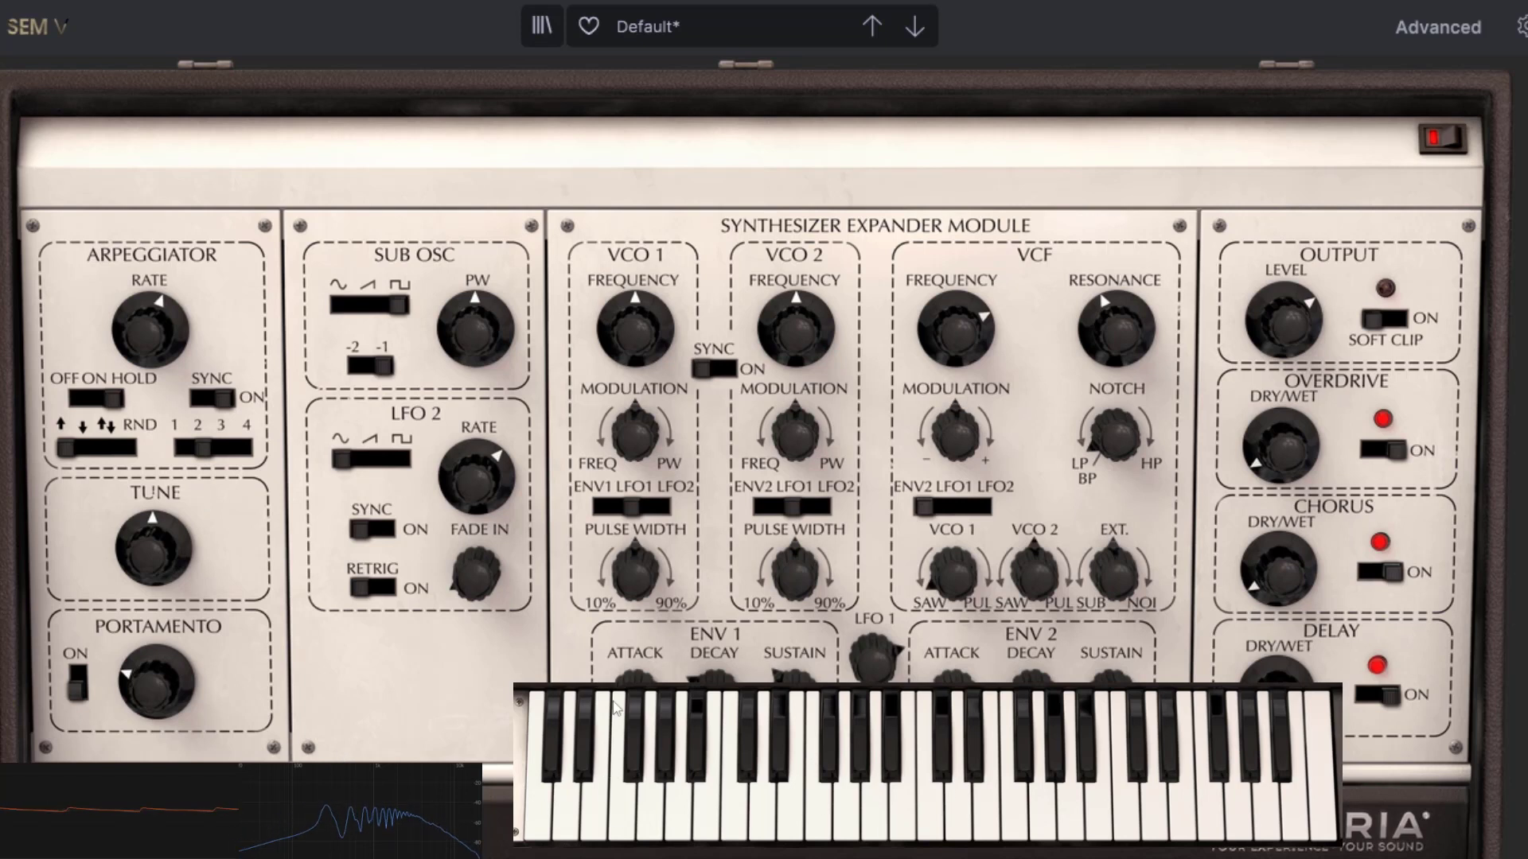
pyautogui.click(221, 448)
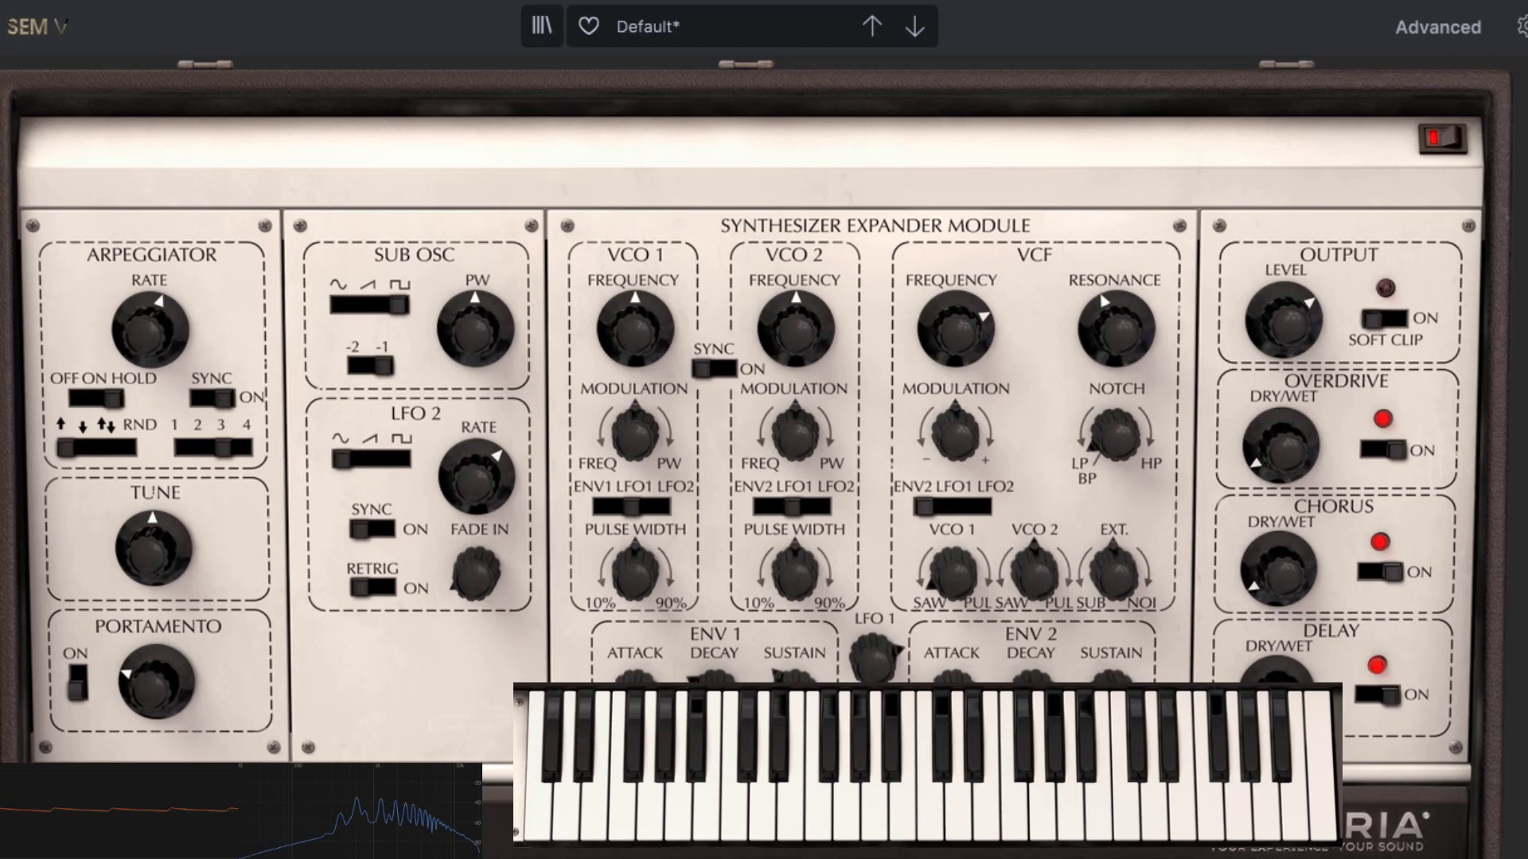
pyautogui.moveTo(248, 457)
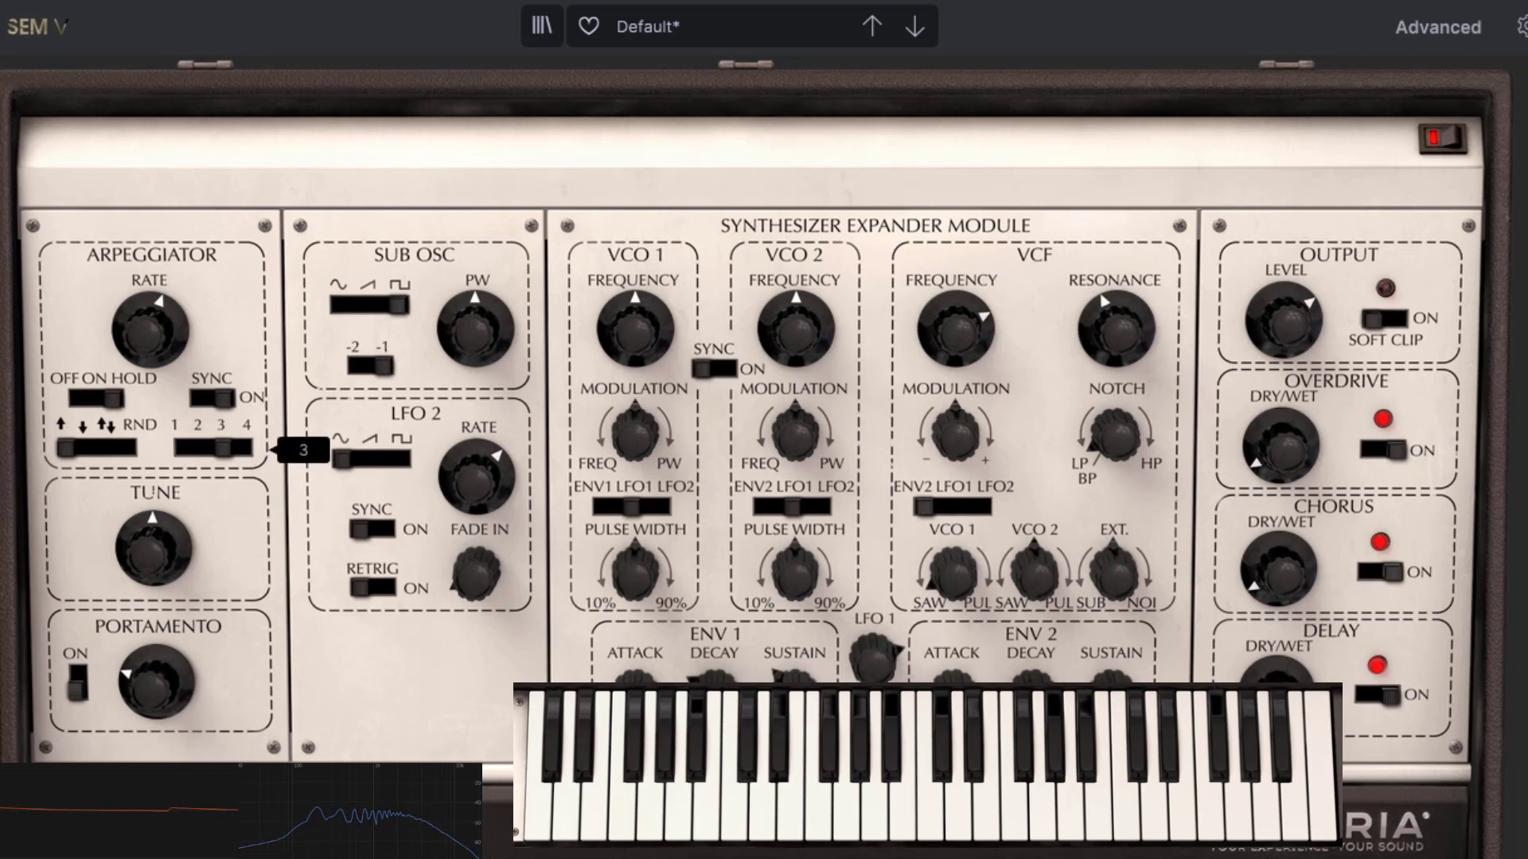
pyautogui.click(241, 459)
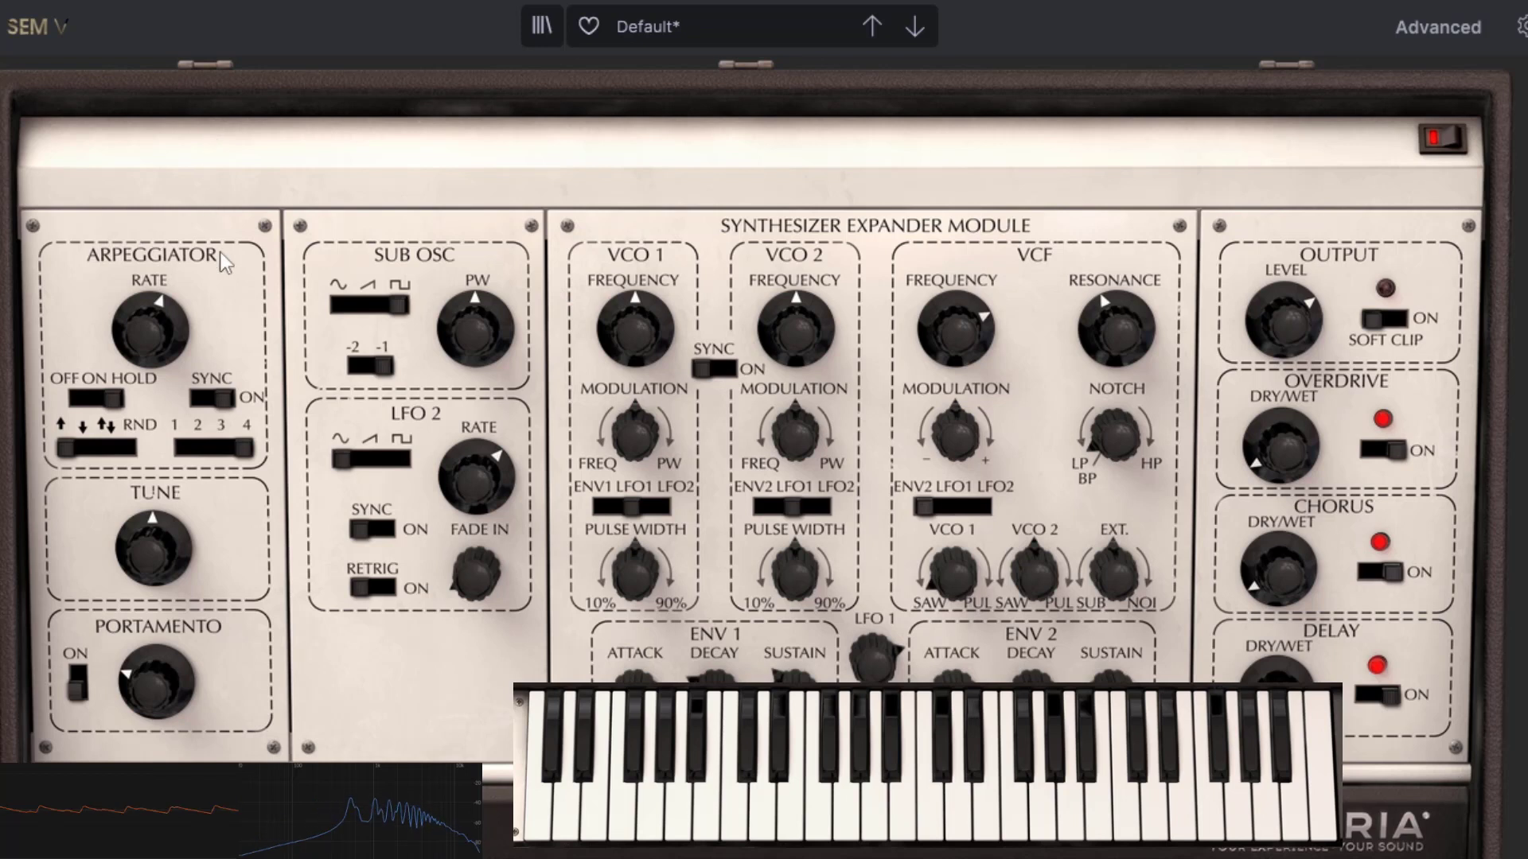
# Step: Reset the patch by reloading the Default preset from the Template category
pyautogui.moveTo(169, 323)
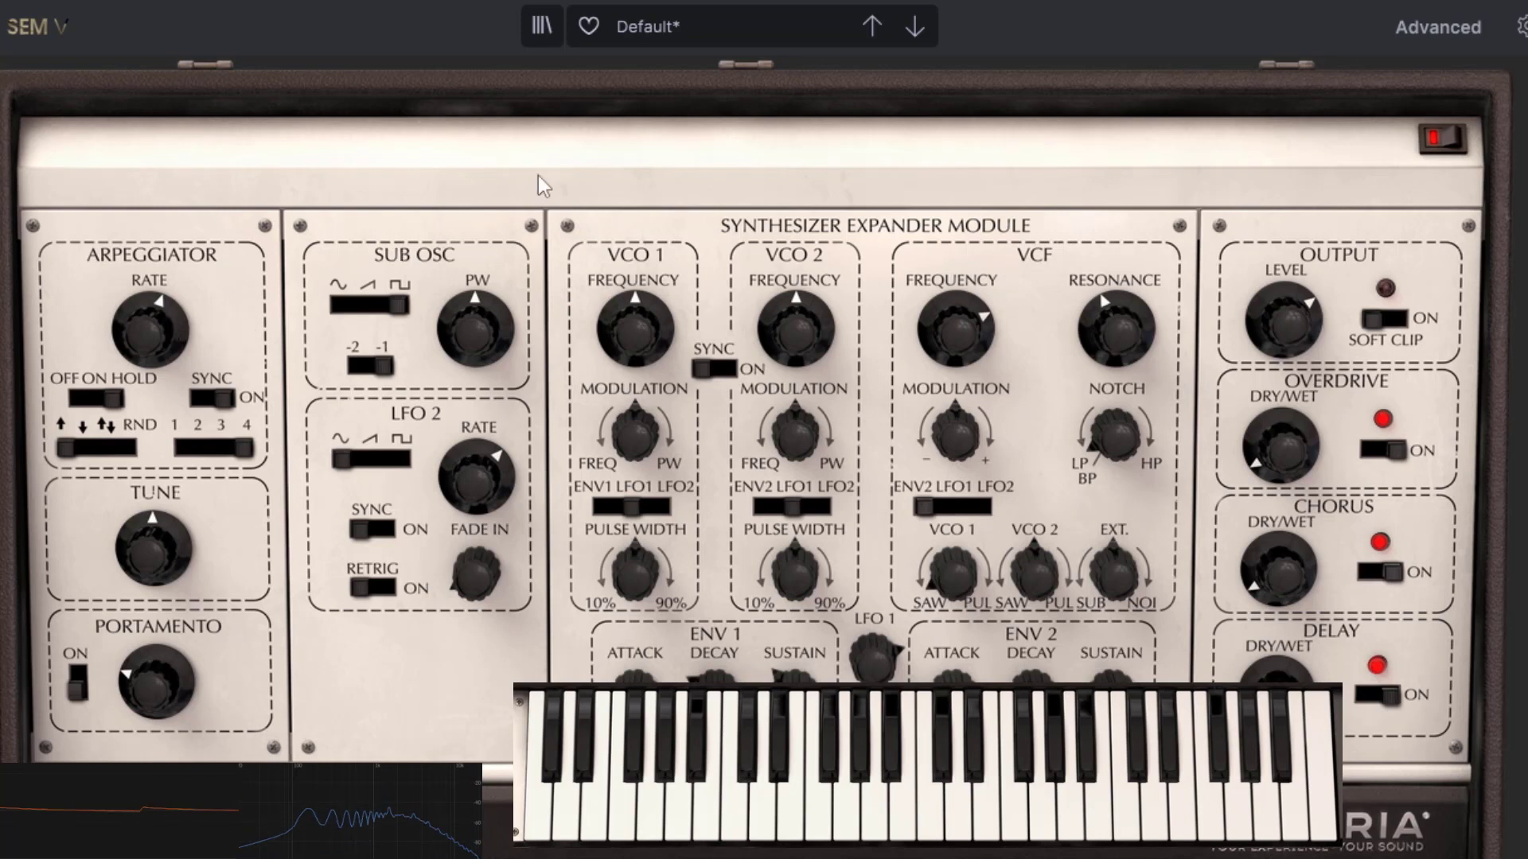
pyautogui.click(687, 26)
pyautogui.moveTo(831, 424)
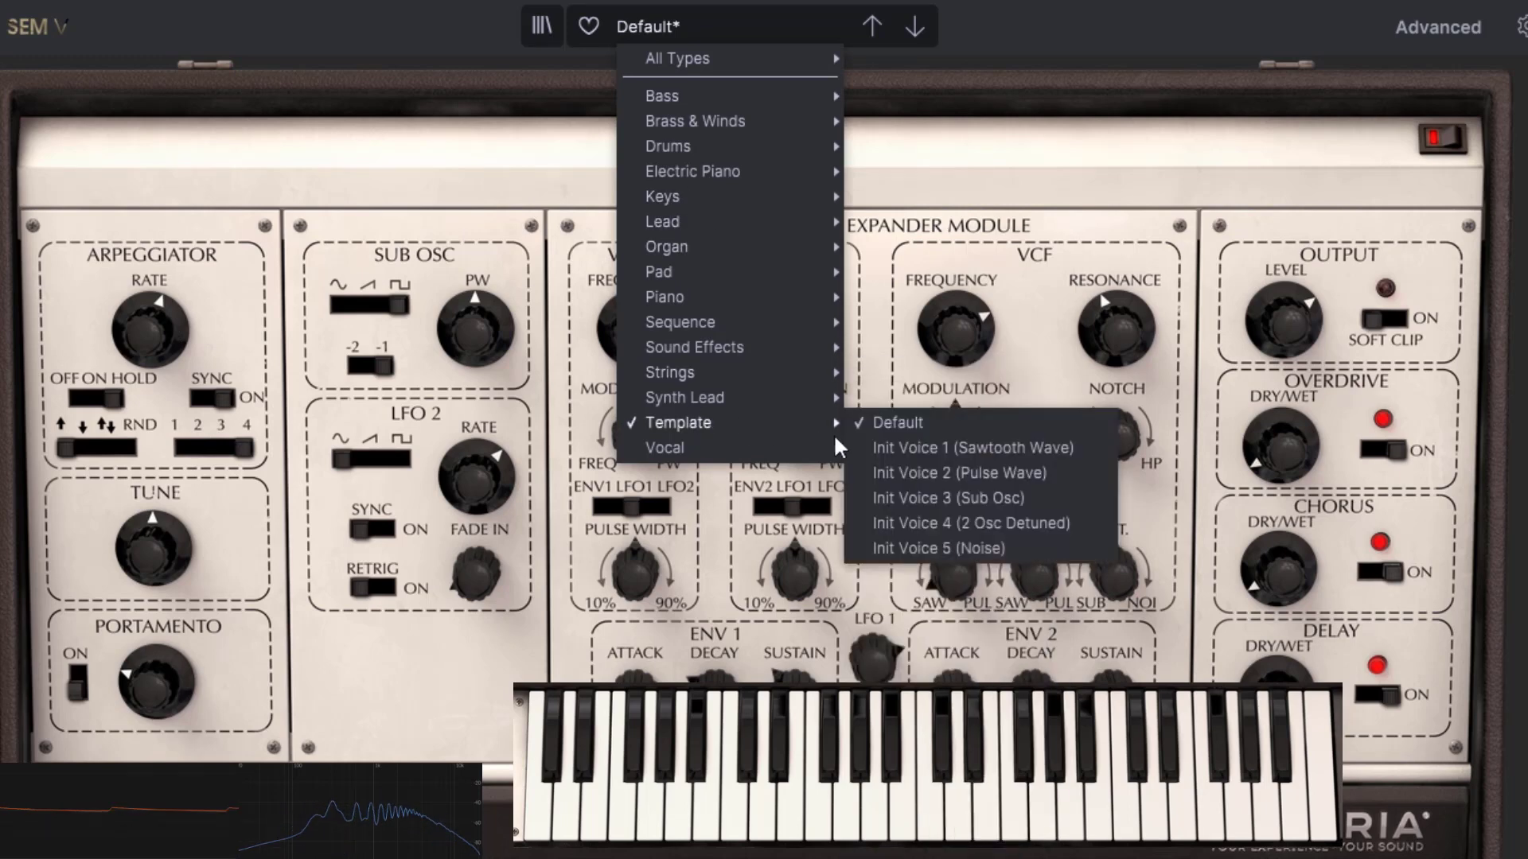
pyautogui.click(904, 414)
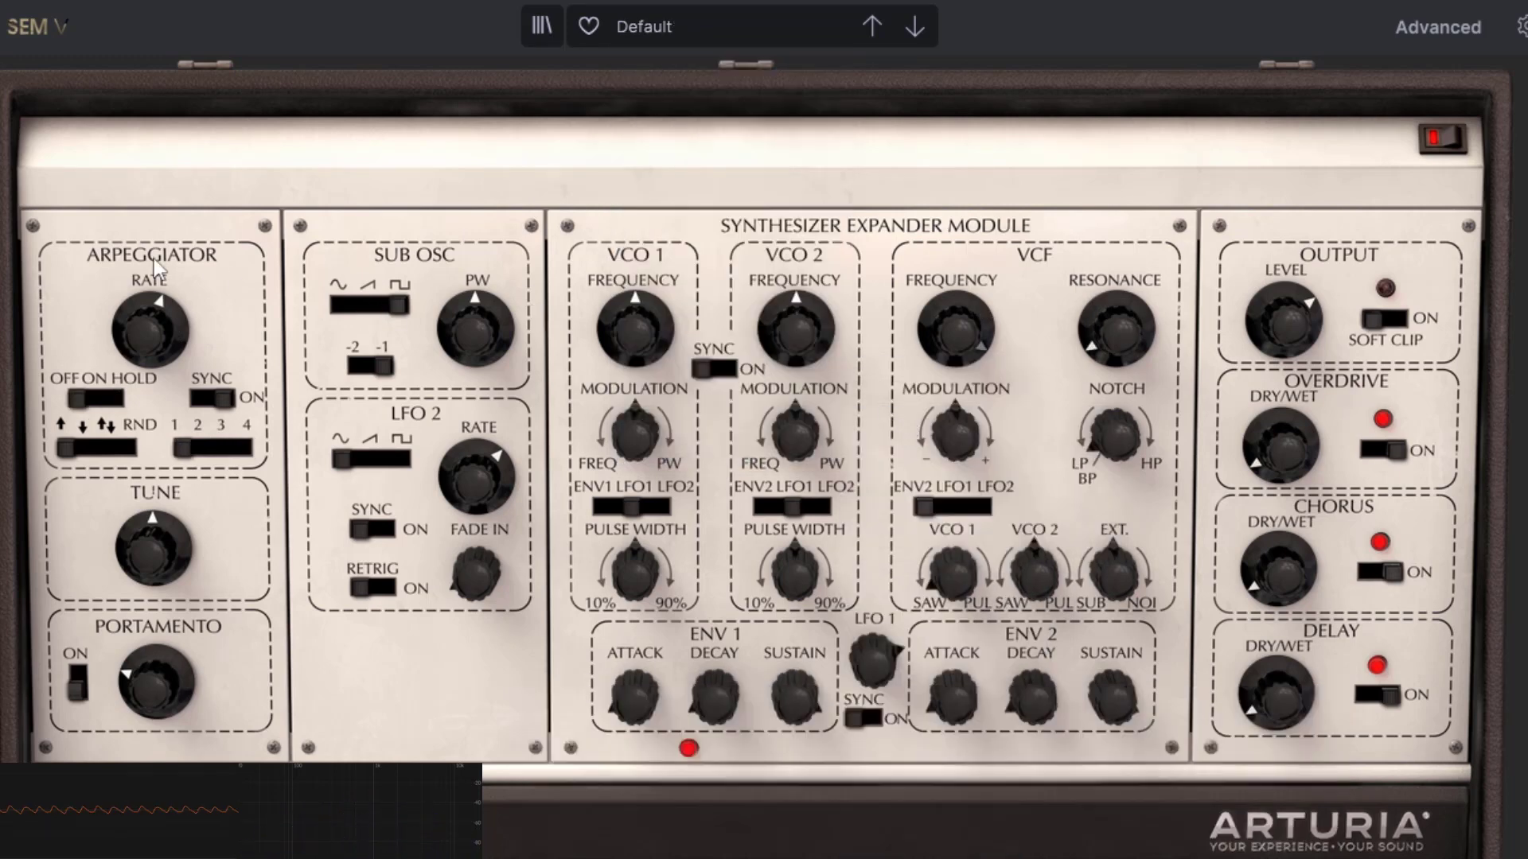
pyautogui.moveTo(161, 316)
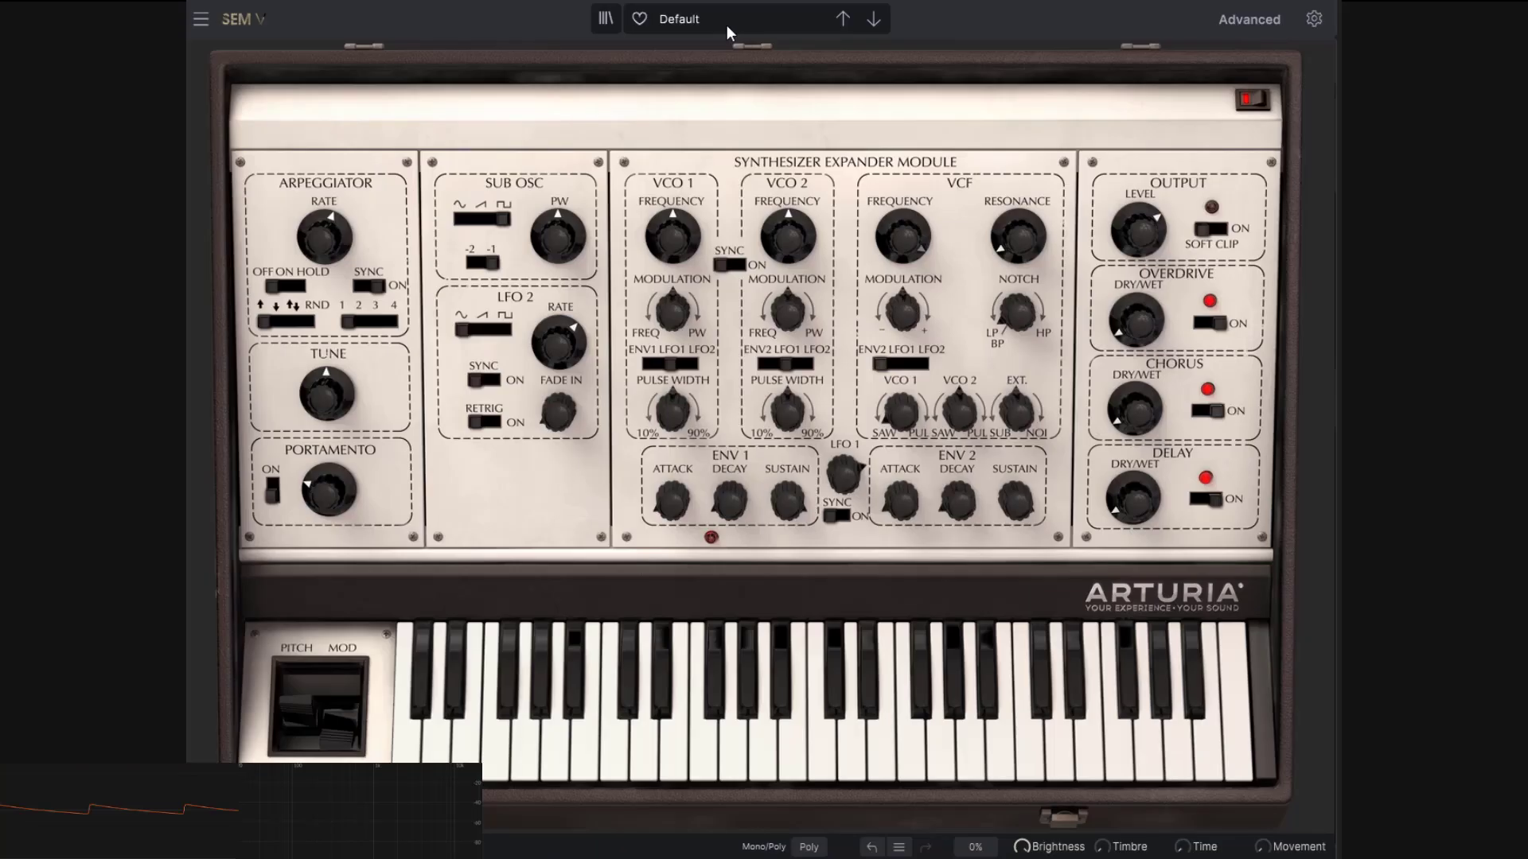
pyautogui.click(726, 26)
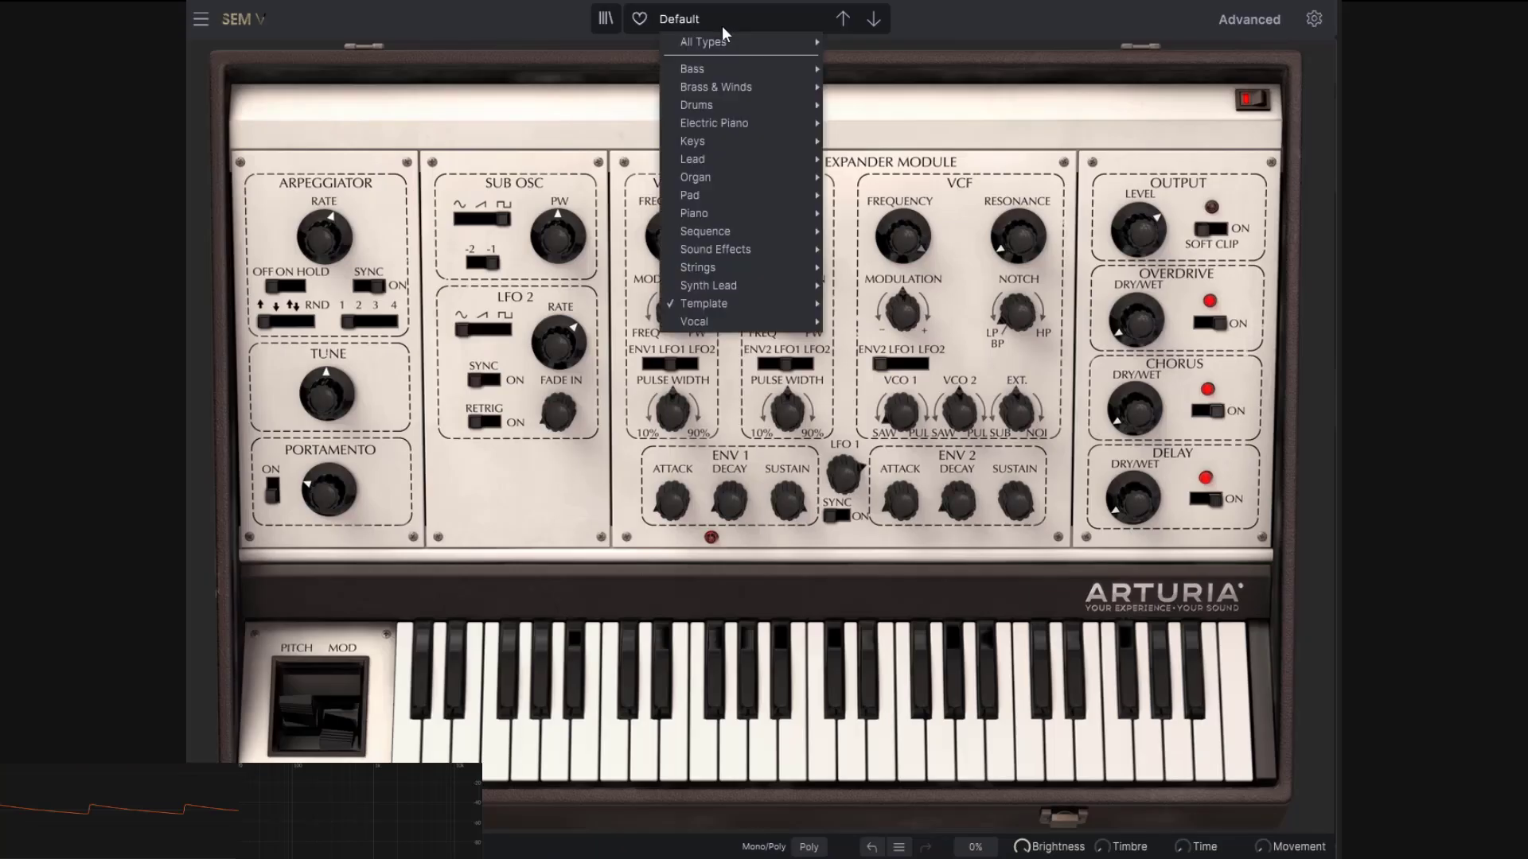
pyautogui.moveTo(708, 301)
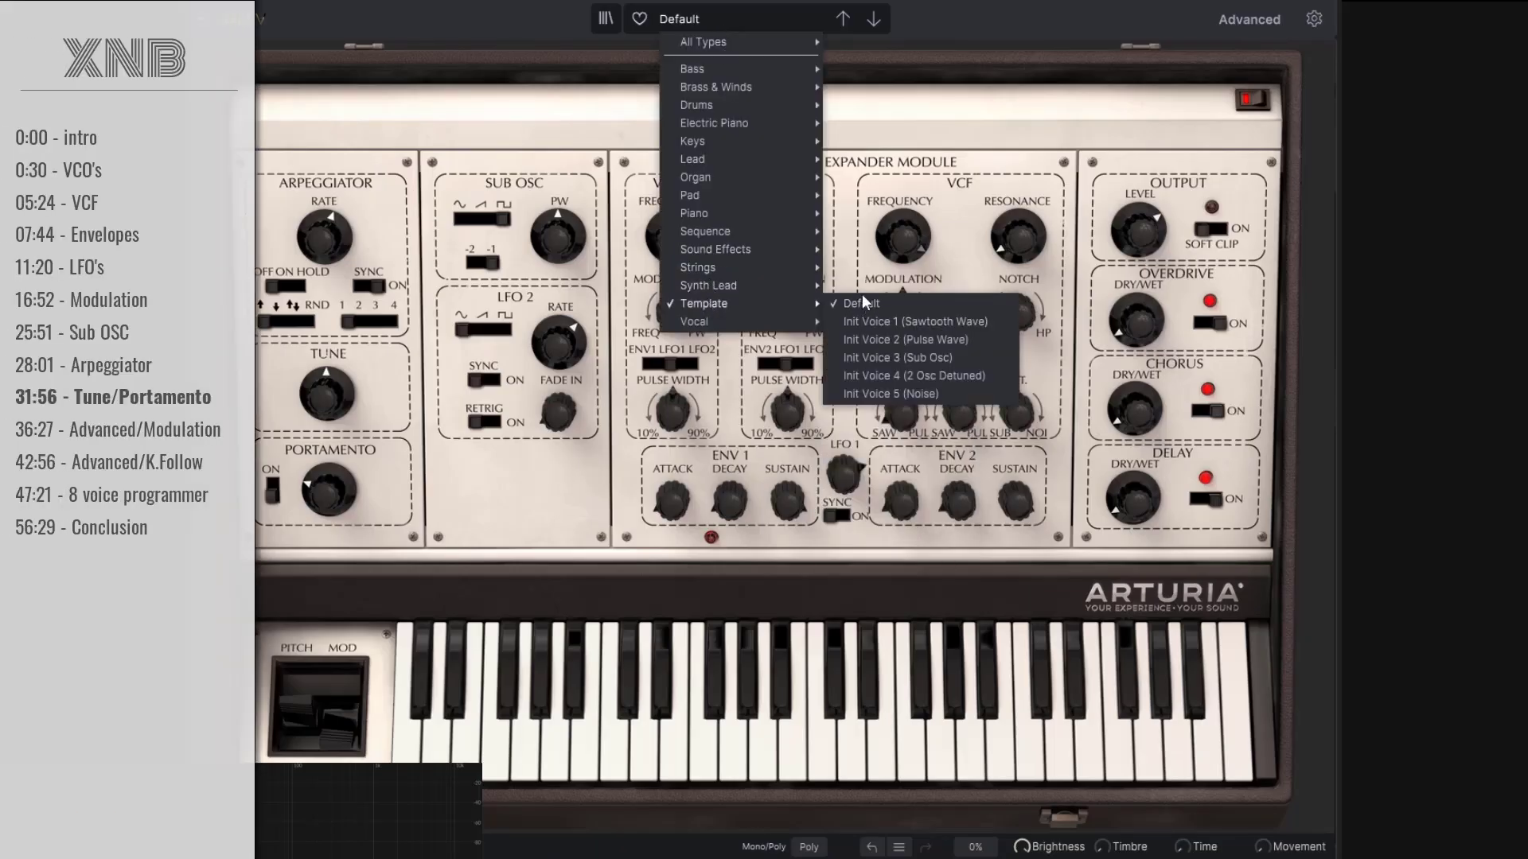
pyautogui.click(862, 302)
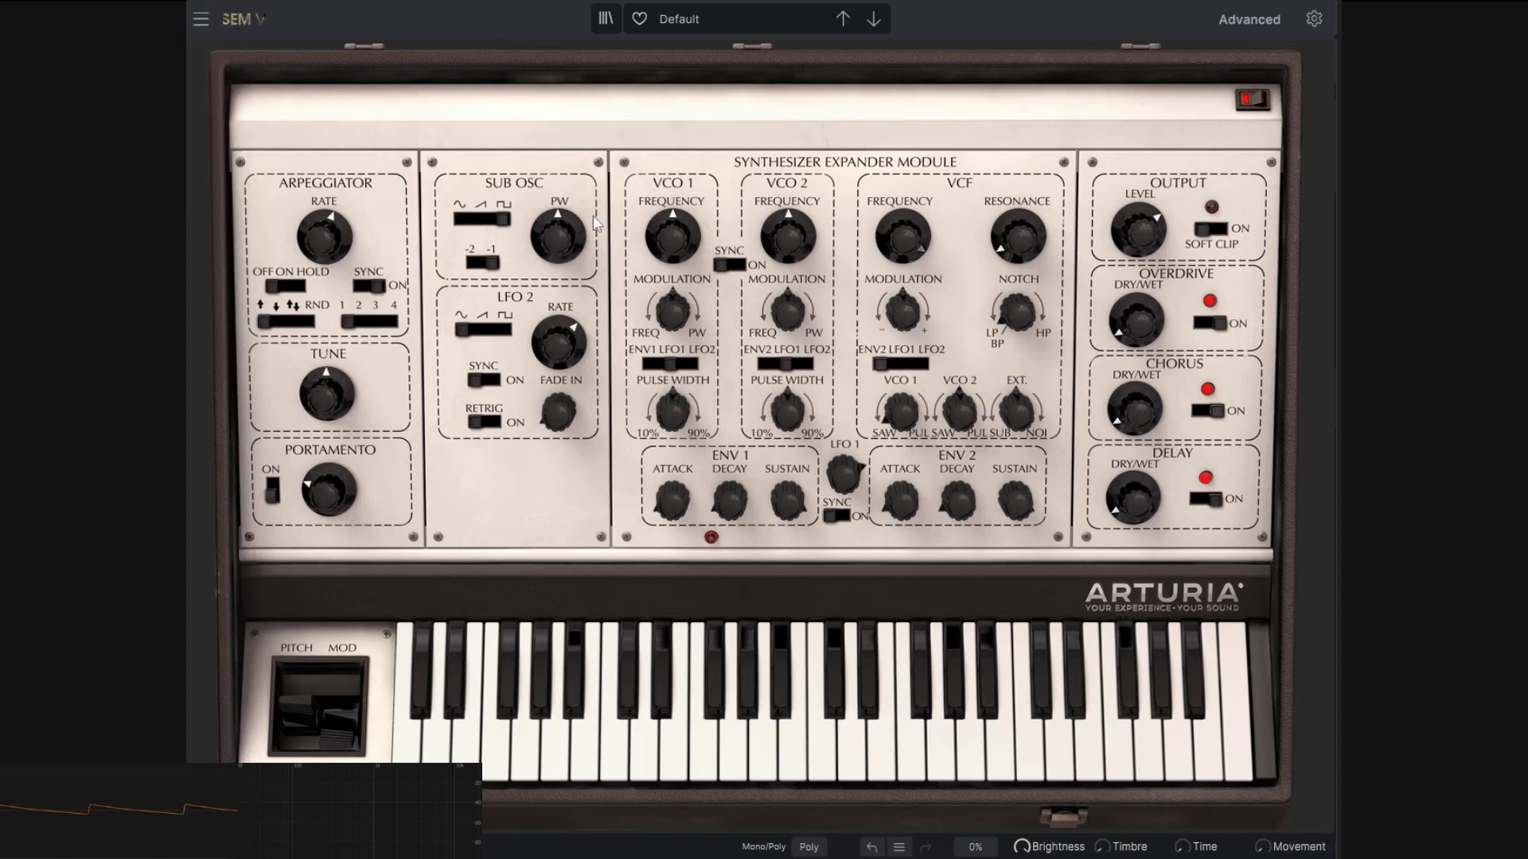
# Step: View the Keyboard Follow page in the advanced section and close the section again
pyautogui.click(1224, 21)
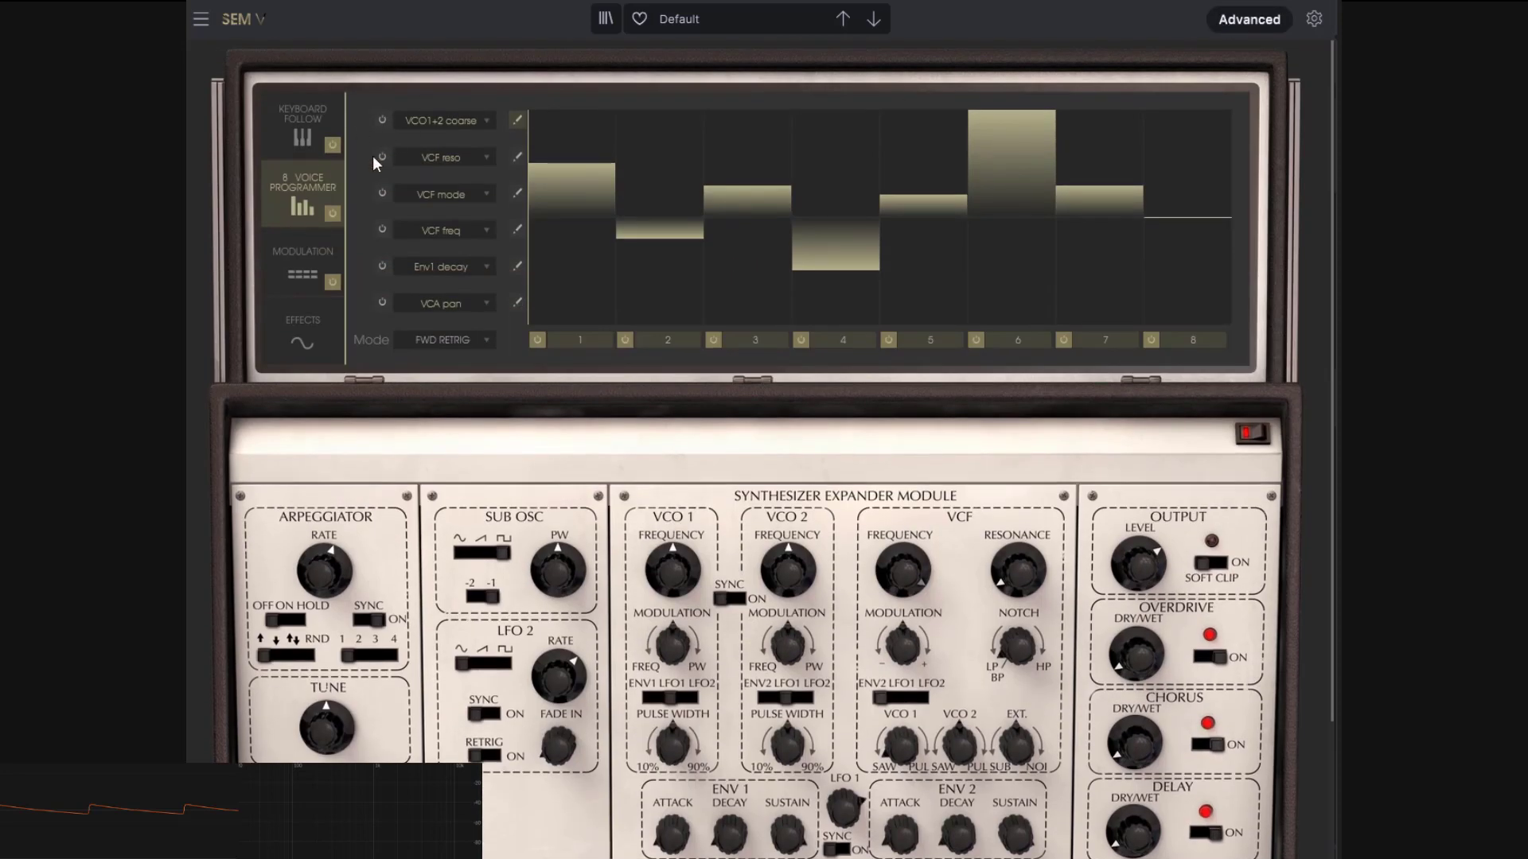
pyautogui.click(314, 108)
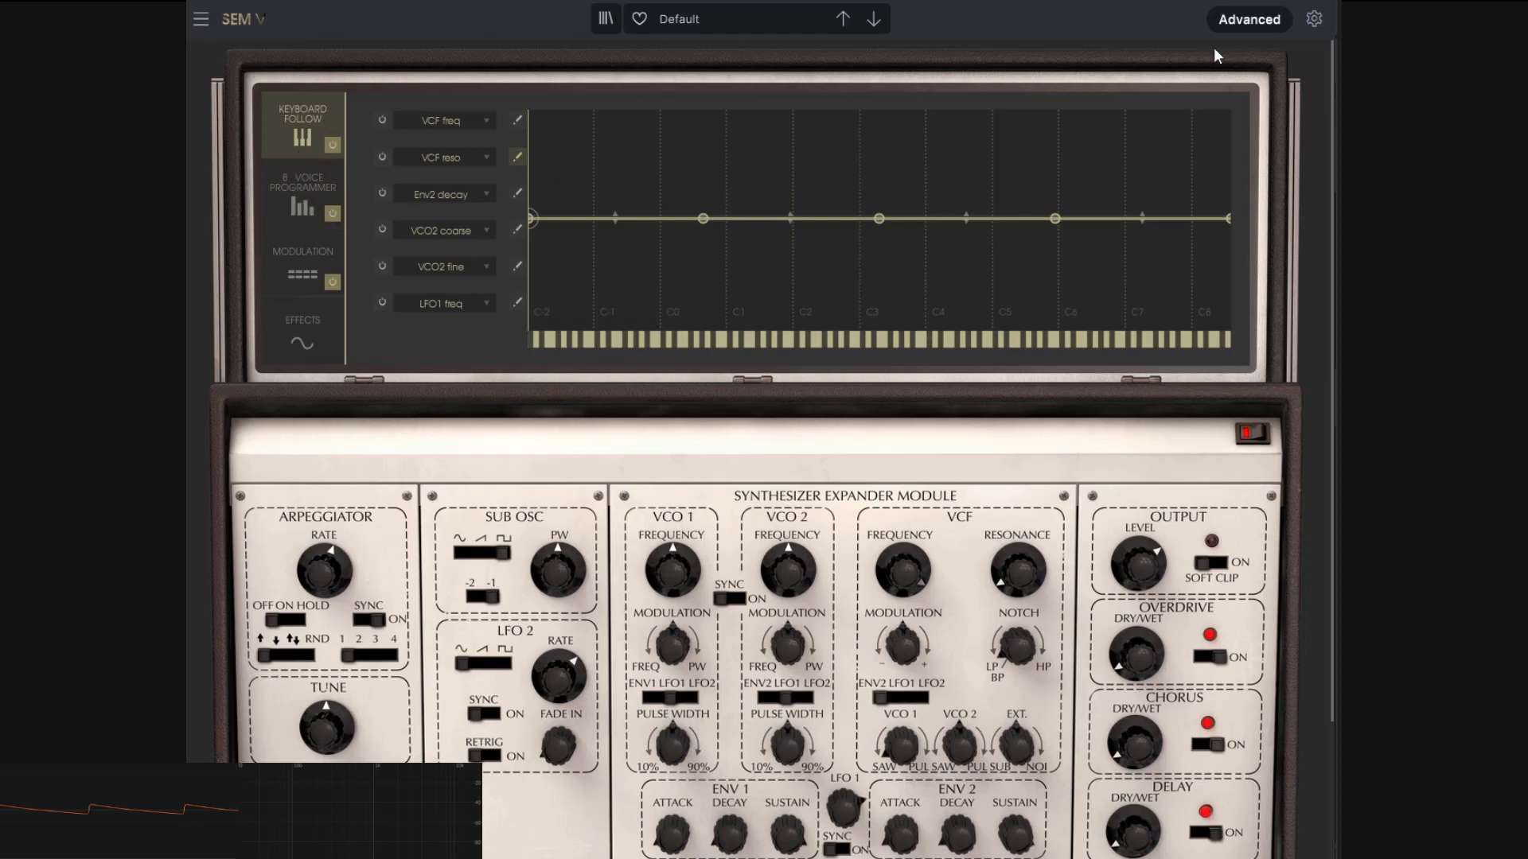
pyautogui.click(1249, 20)
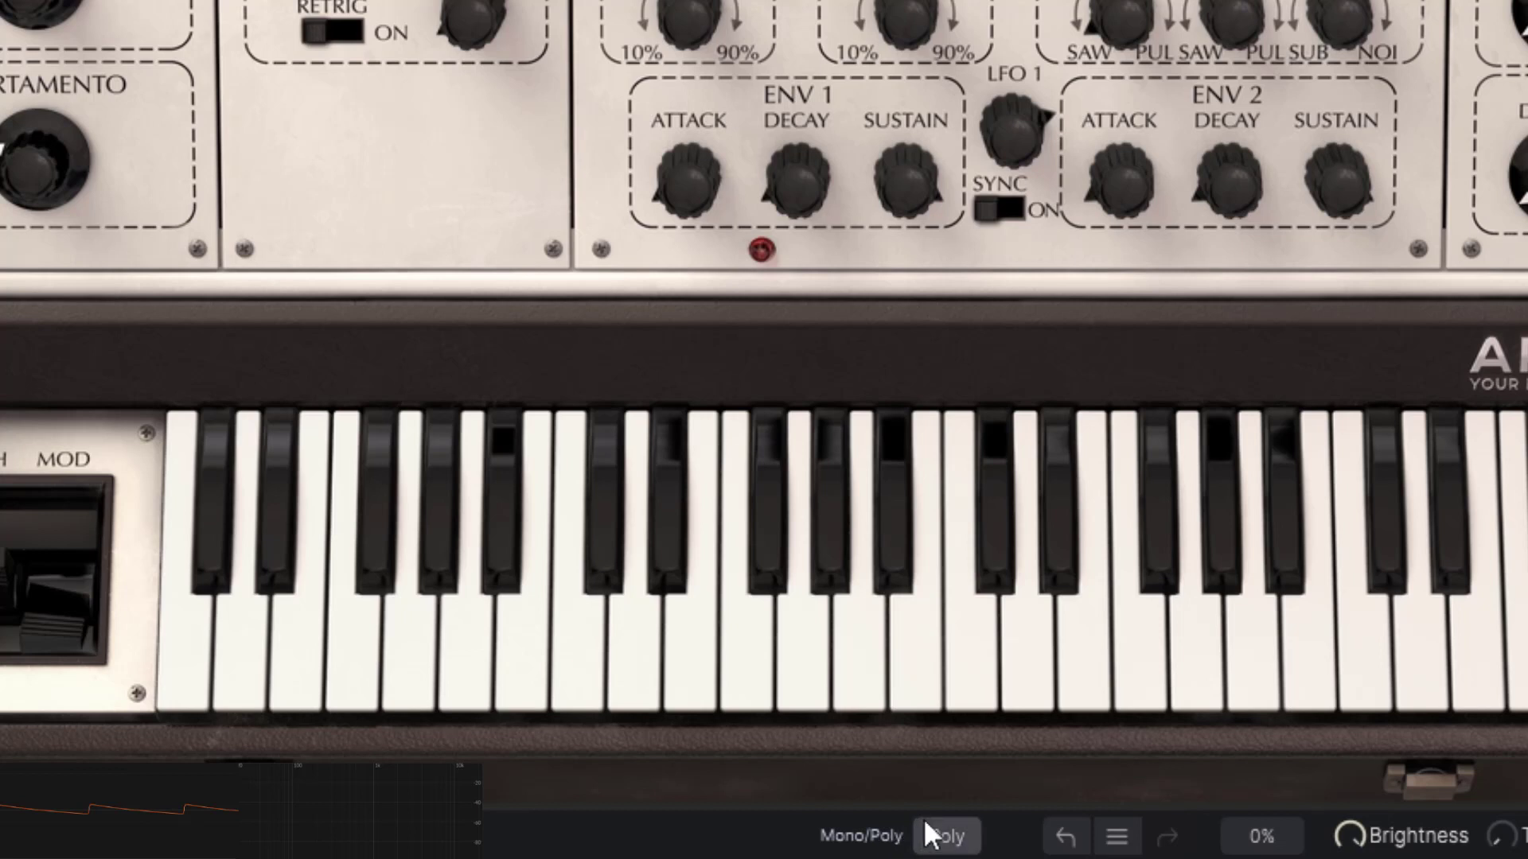
# Step: Switch the voice mode to Mono, audition two notes on the keyboard, and switch back to Poly
pyautogui.click(962, 839)
pyautogui.click(549, 660)
pyautogui.click(919, 662)
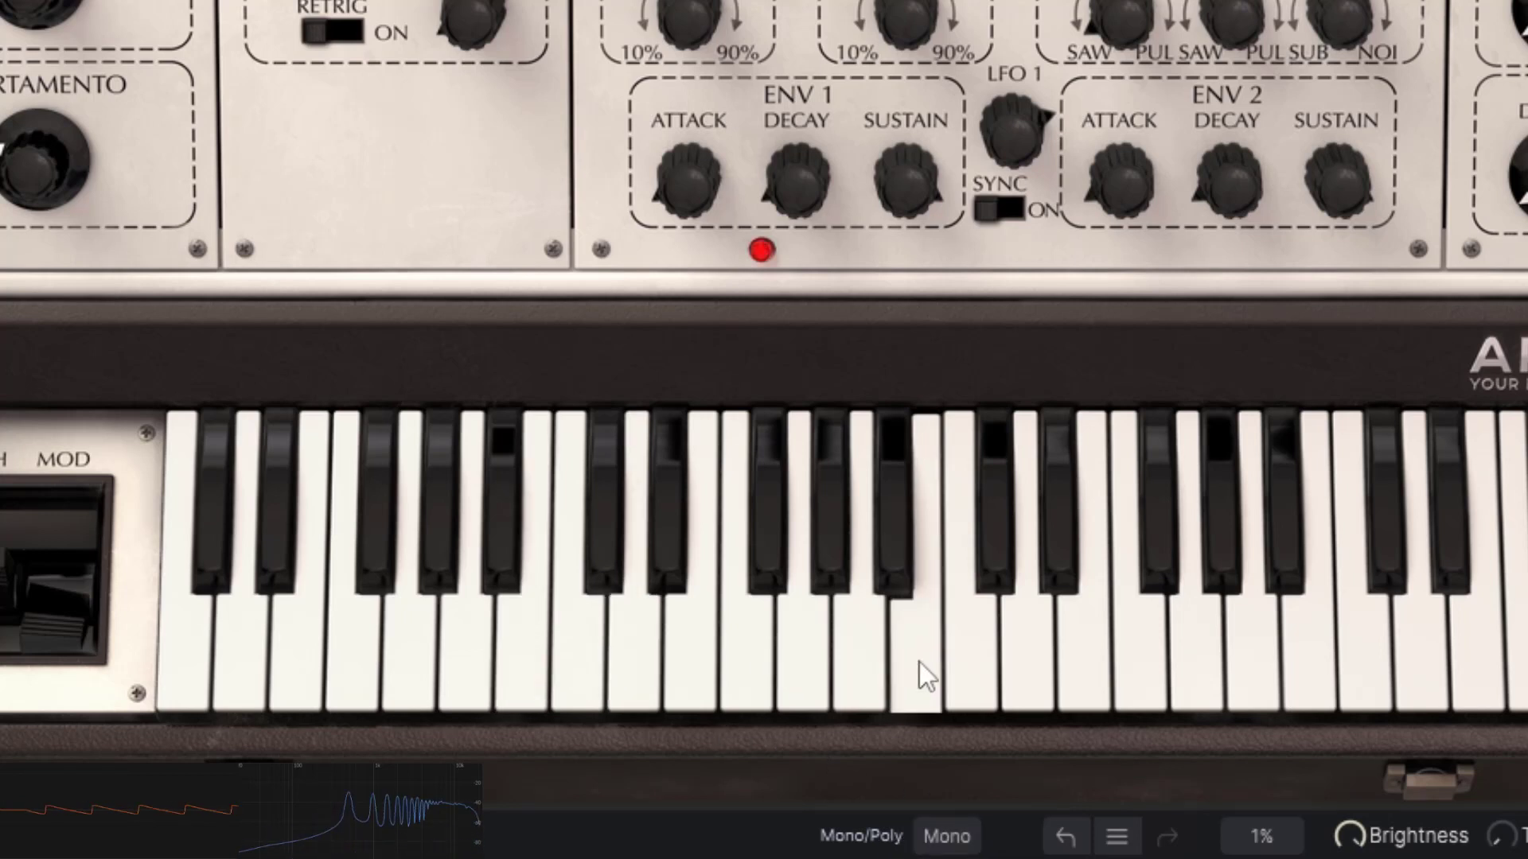
pyautogui.click(966, 843)
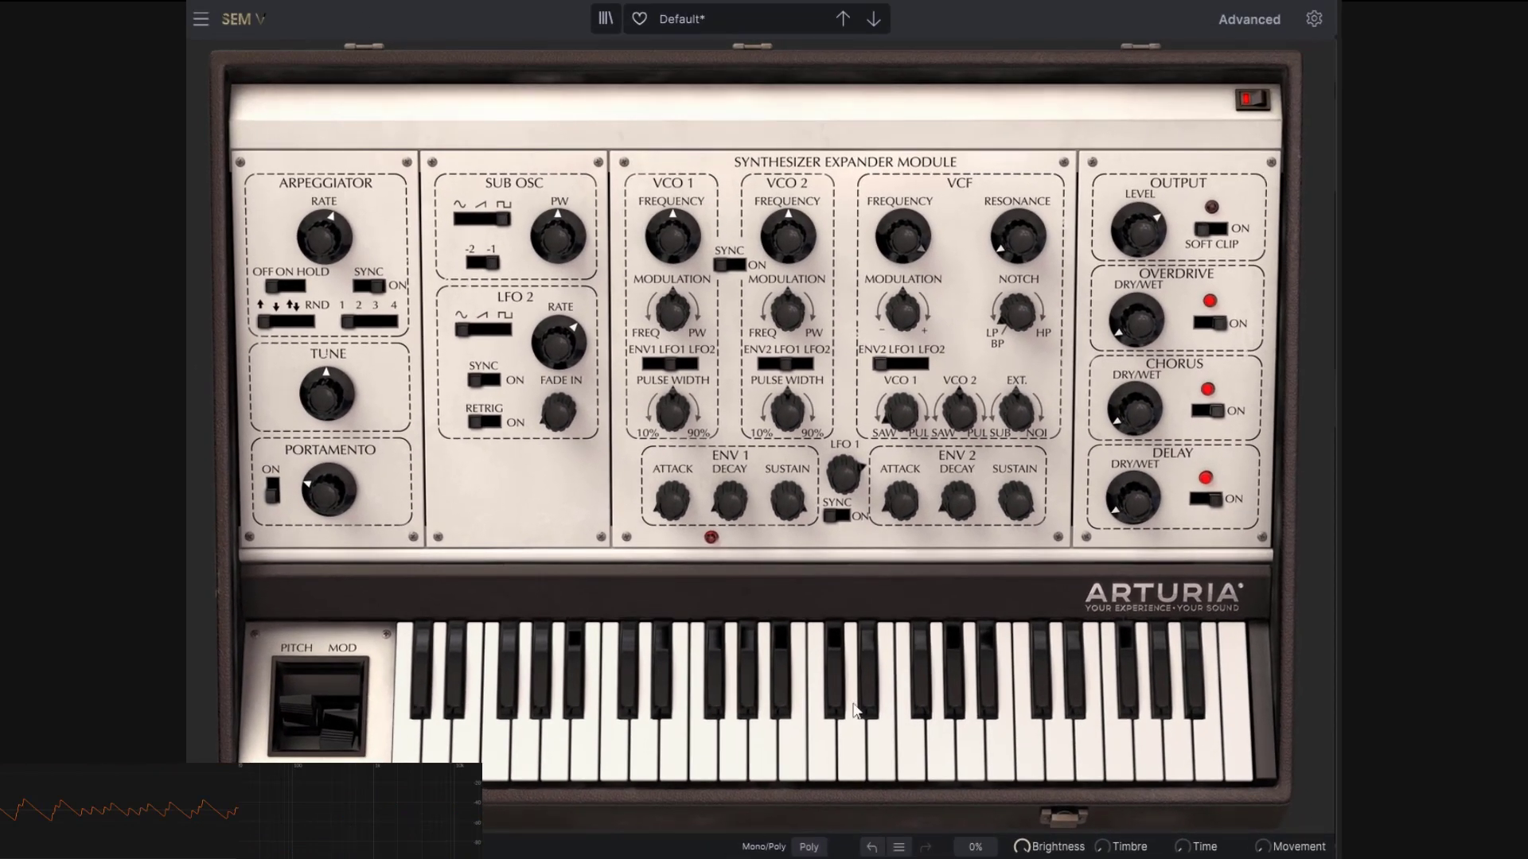
# Step: Check the maximum polyphony options in the preset settings, set Mono/Poly to Mono, and close the settings
pyautogui.click(1315, 24)
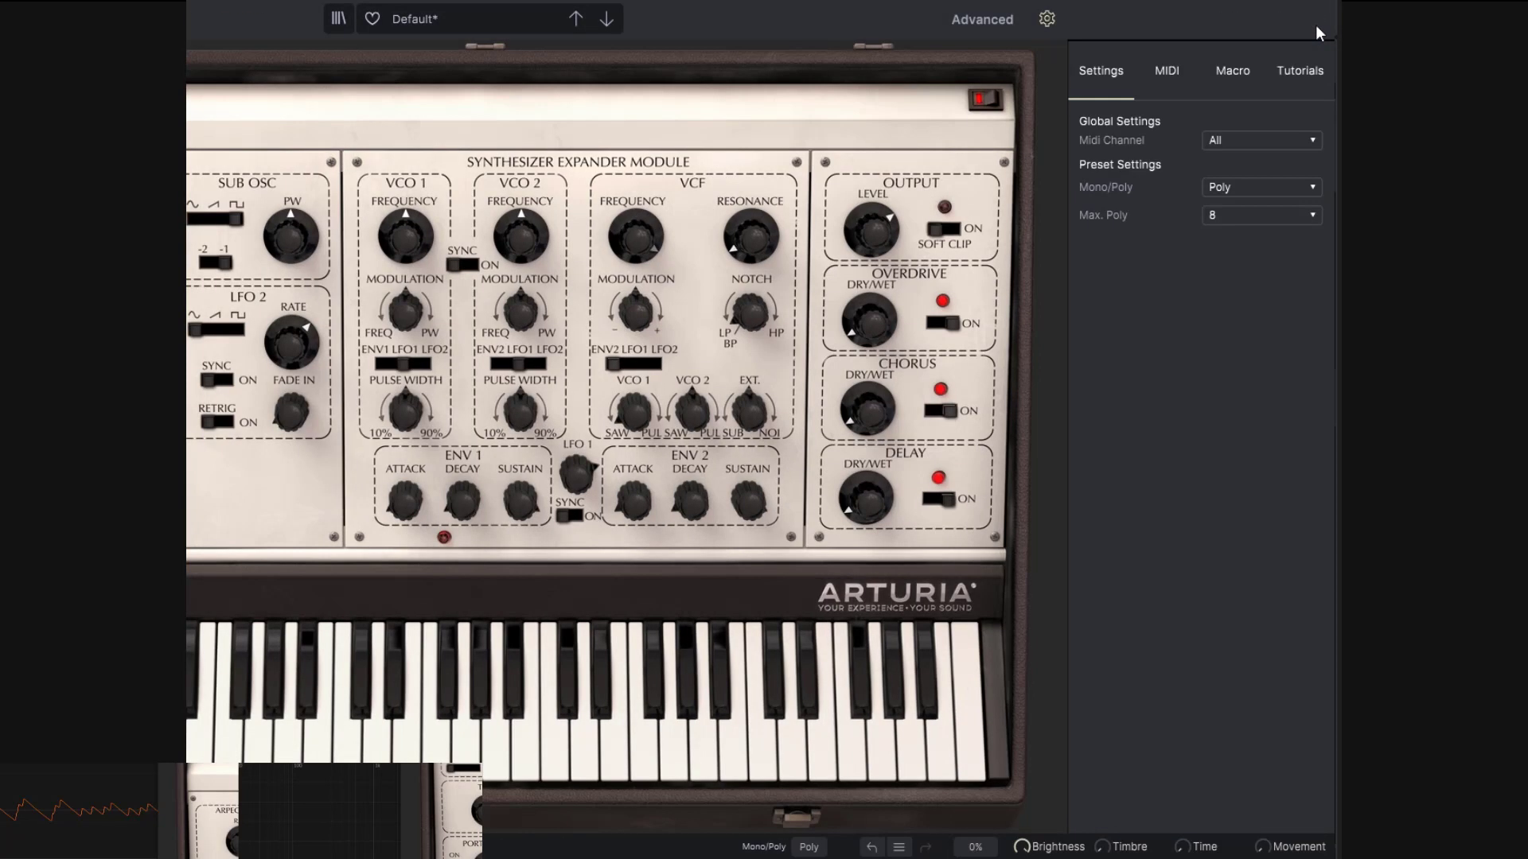
pyautogui.click(1231, 217)
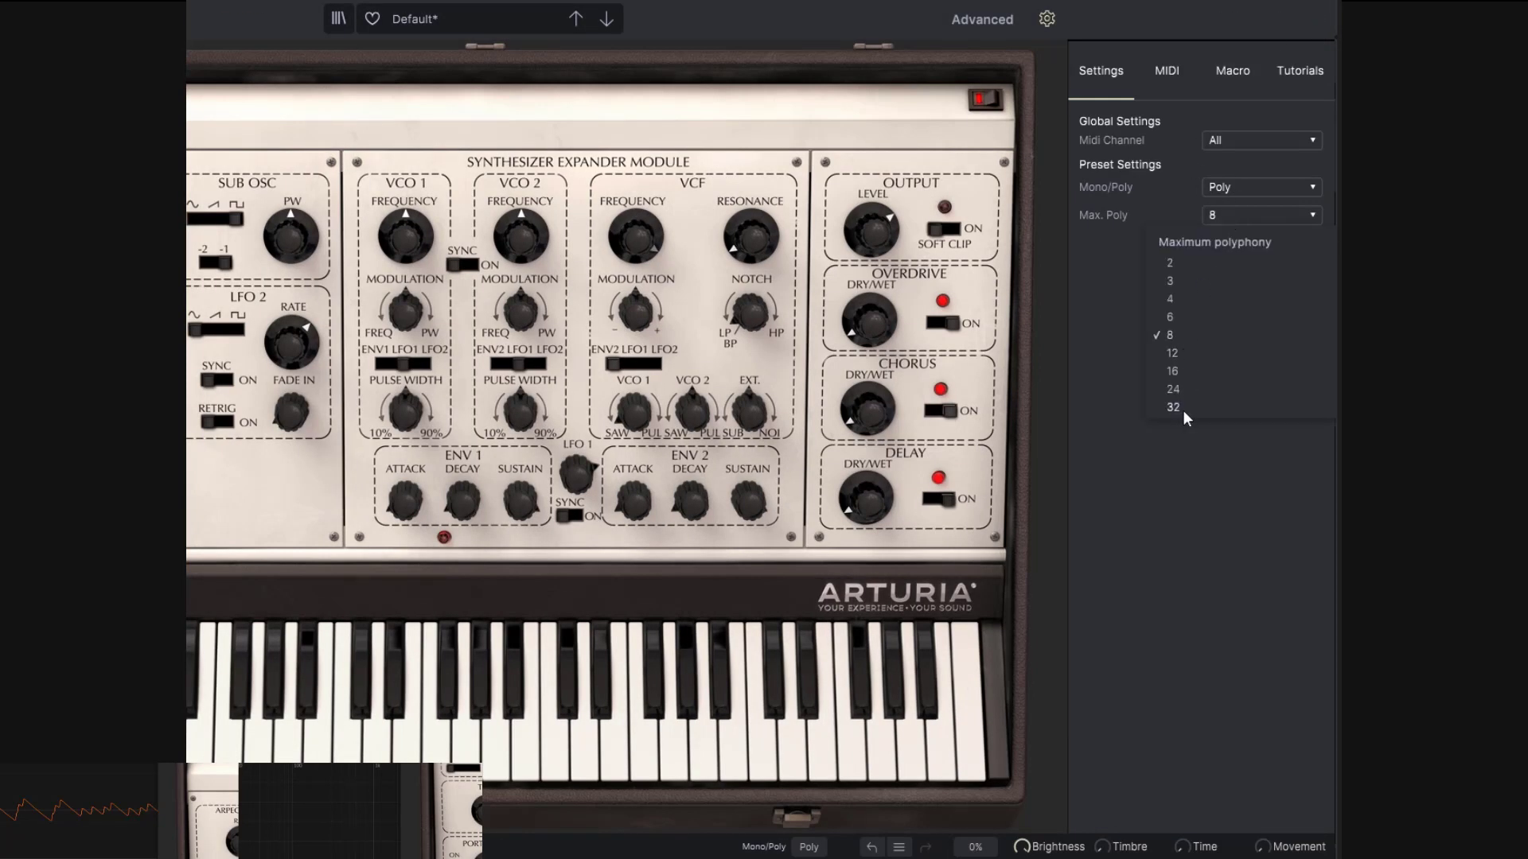
pyautogui.click(1226, 193)
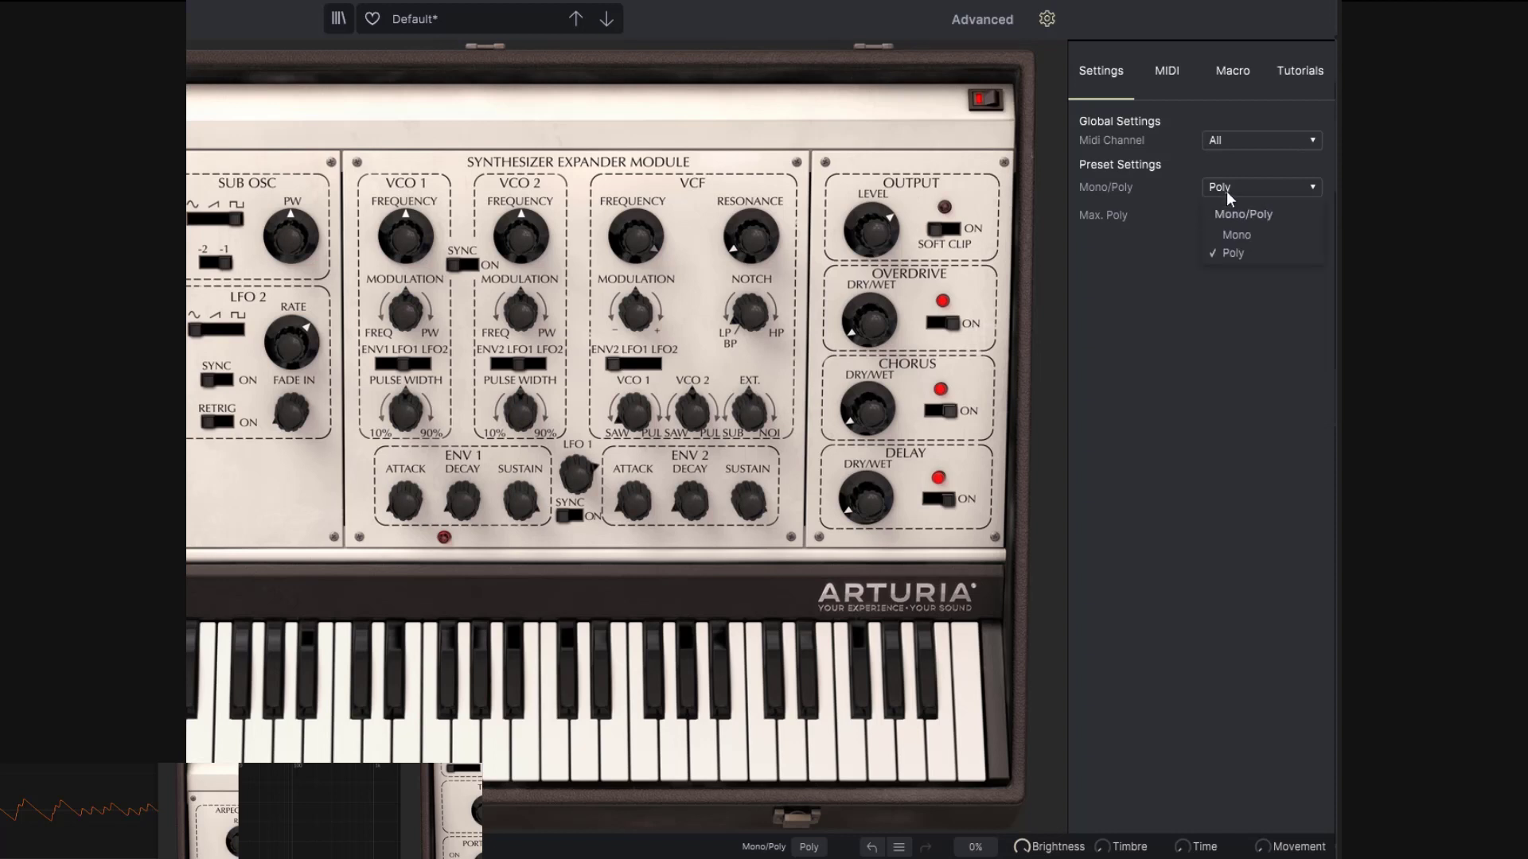
pyautogui.click(1241, 236)
pyautogui.click(1047, 19)
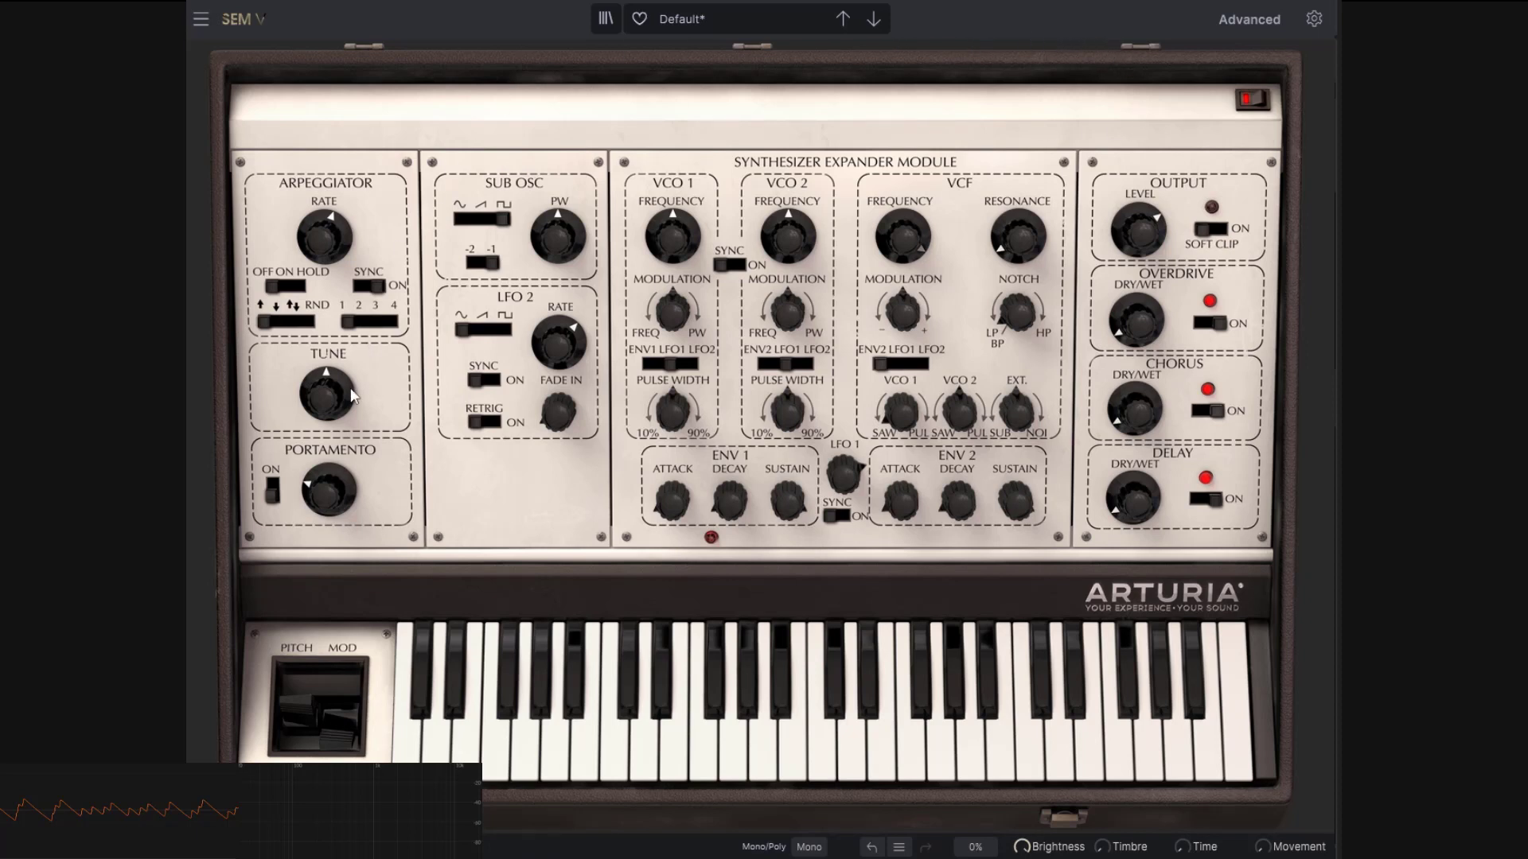
# Step: Lower the master tune to 420 Hz and reset it to 440 Hz
pyautogui.moveTo(337, 398)
pyautogui.moveTo(336, 393); pyautogui.dragTo(336, 408)
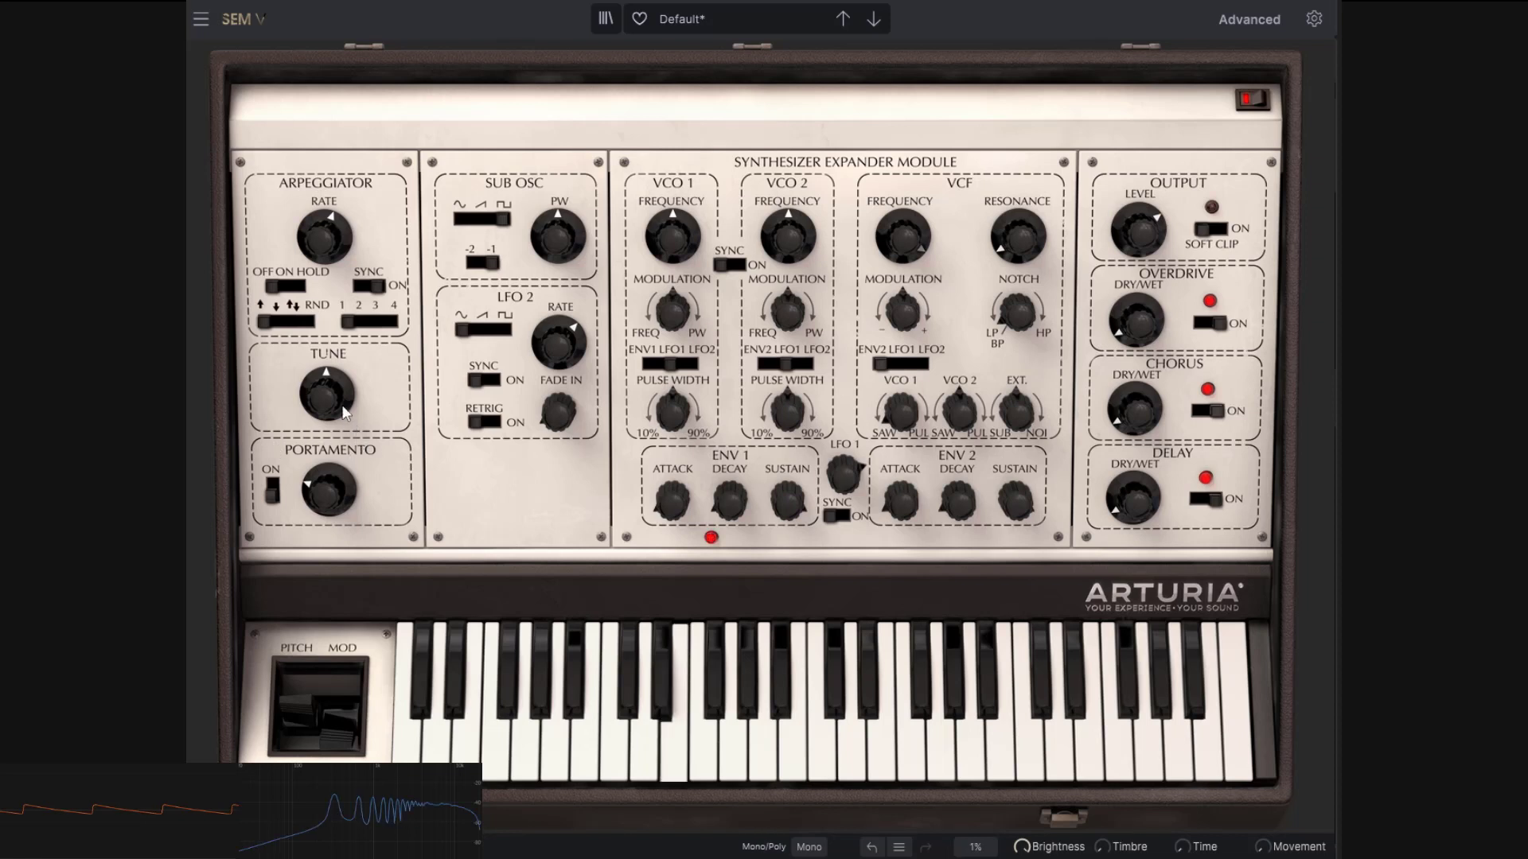
pyautogui.moveTo(326, 393); pyautogui.dragTo(326, 422)
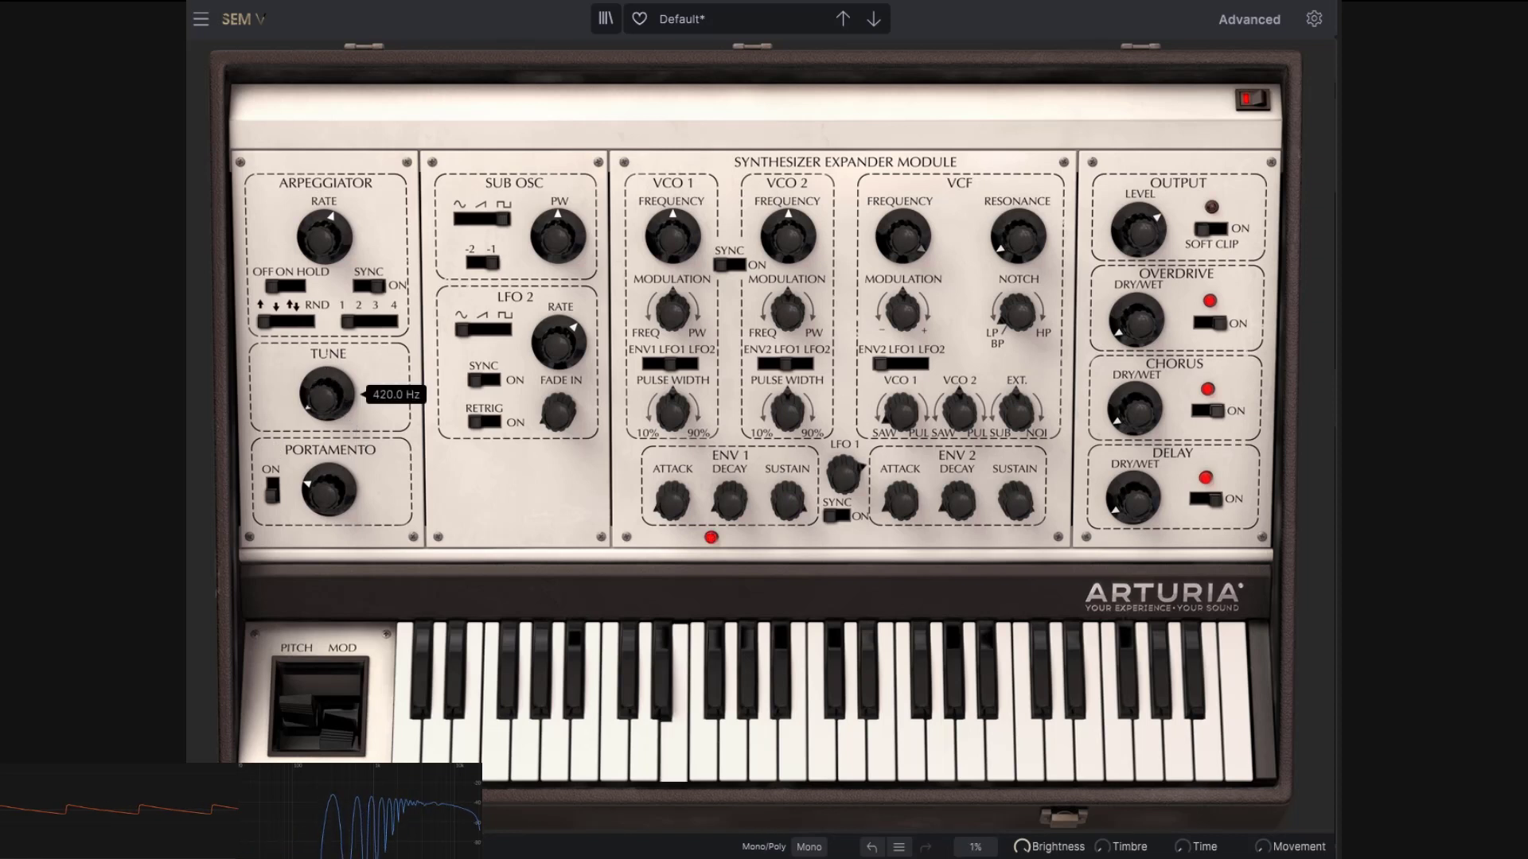
pyautogui.doubleClick(327, 400)
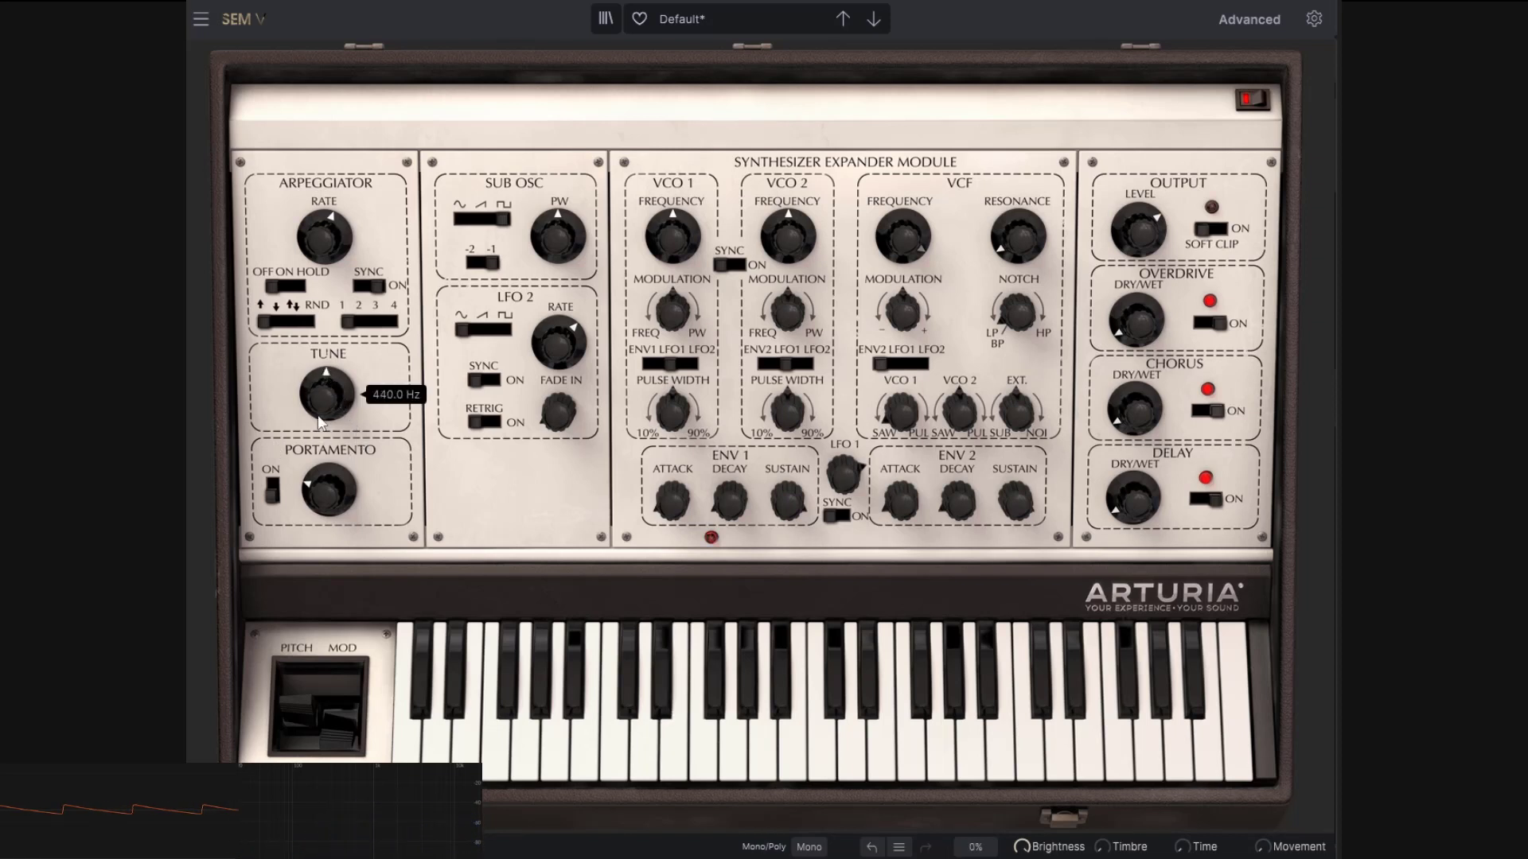
# Step: Switch portamento on, open and close the advanced section, and raise the portamento time past the middle of its range
pyautogui.click(272, 489)
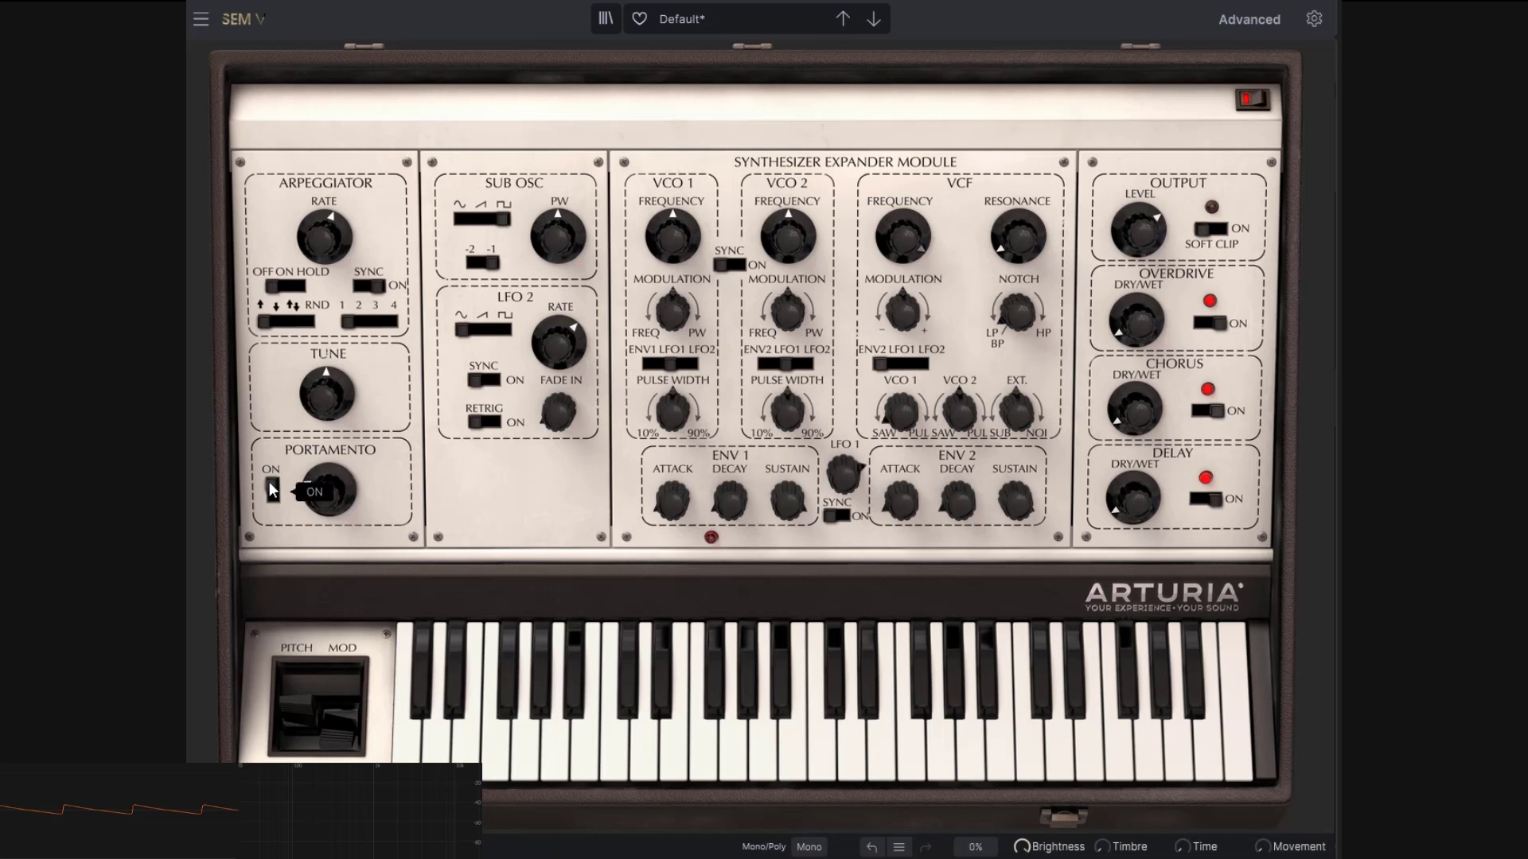
pyautogui.moveTo(332, 499)
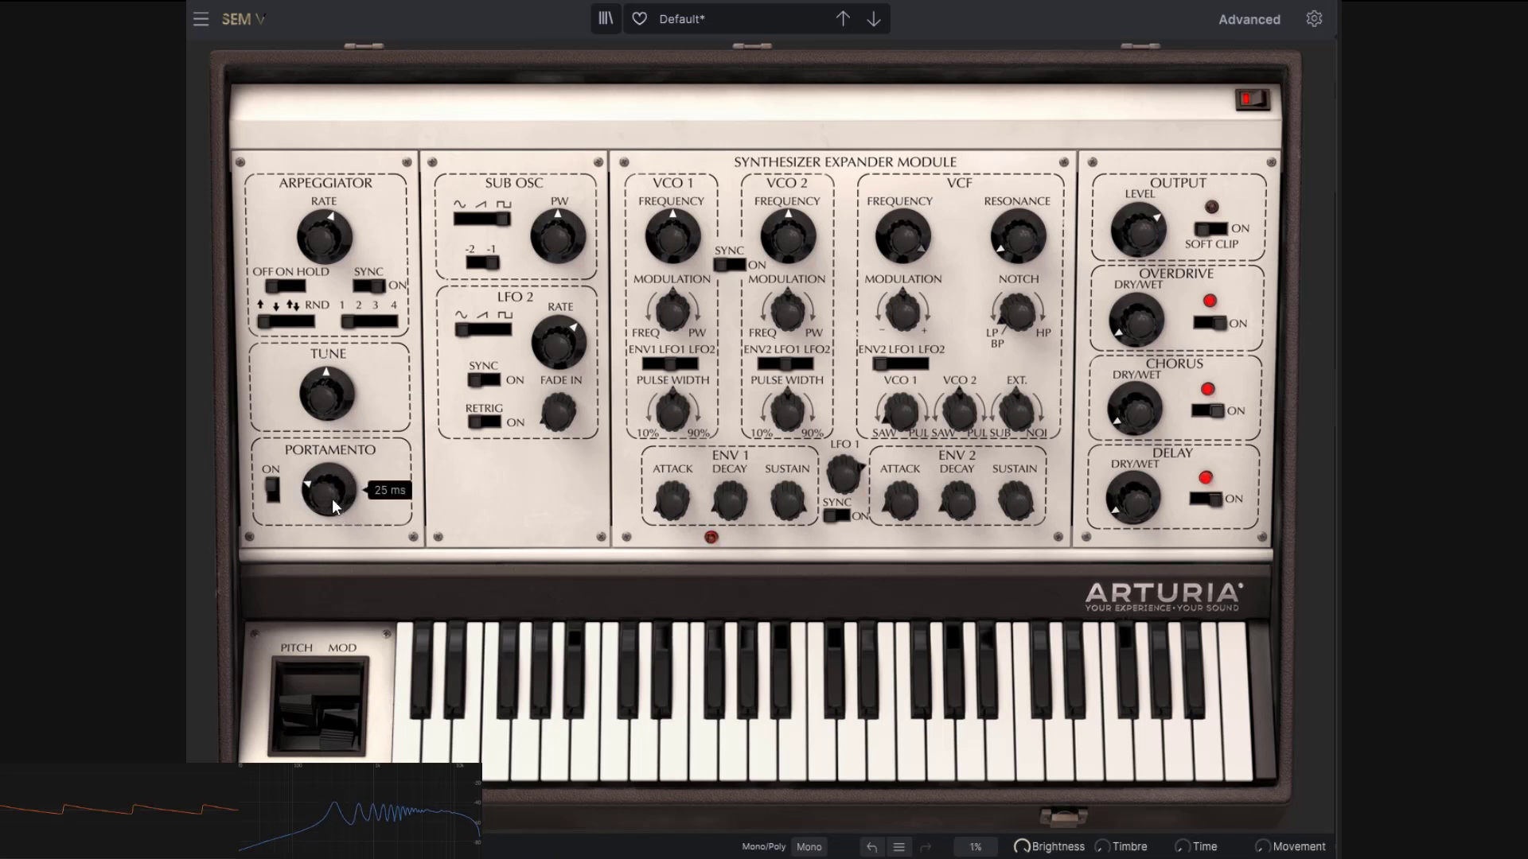
pyautogui.click(1250, 19)
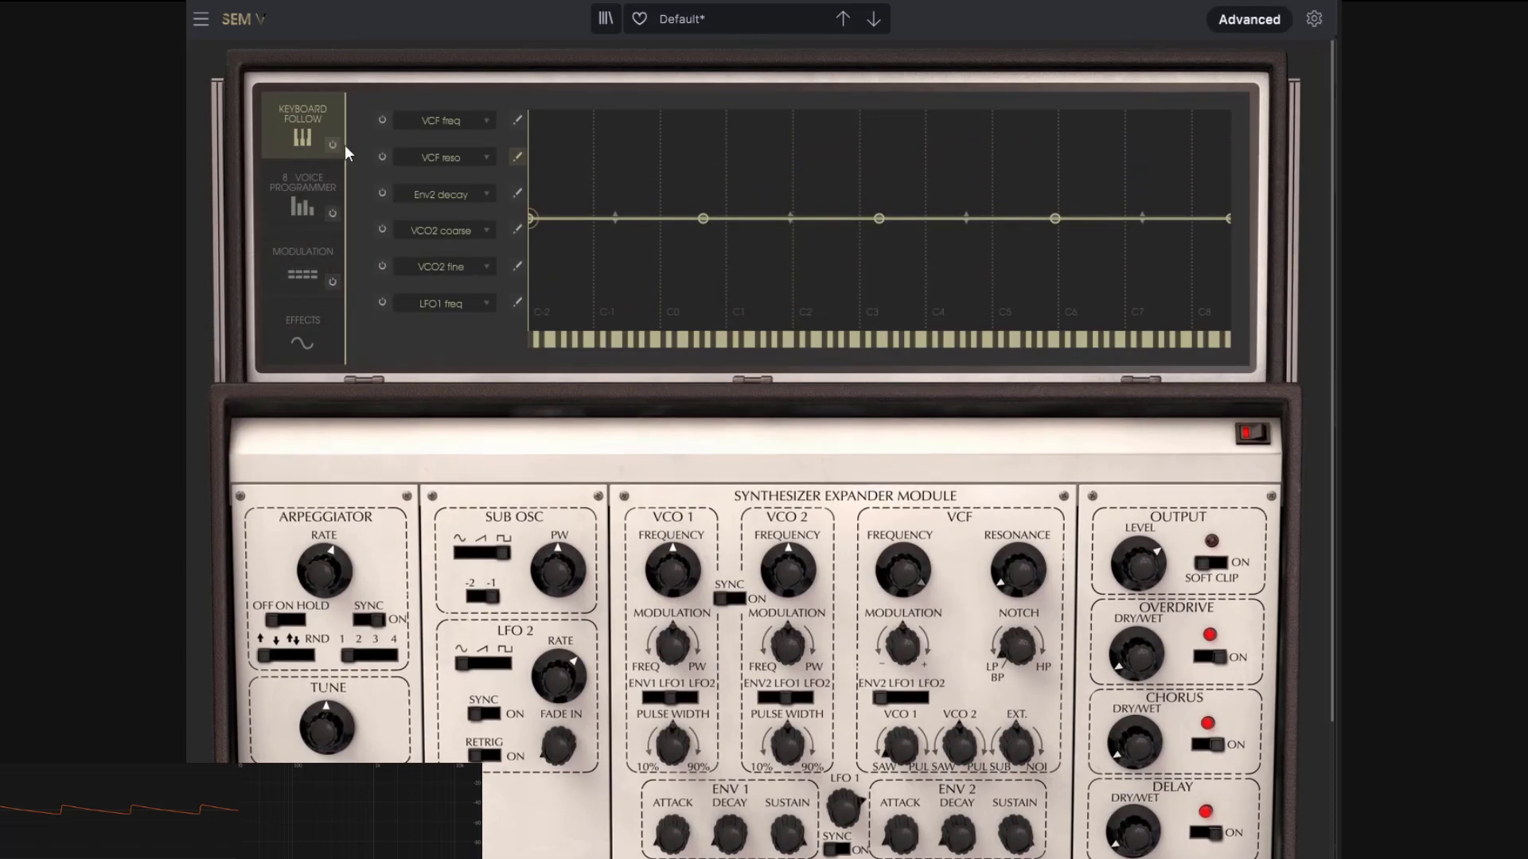
pyautogui.click(1233, 22)
pyautogui.moveTo(339, 506)
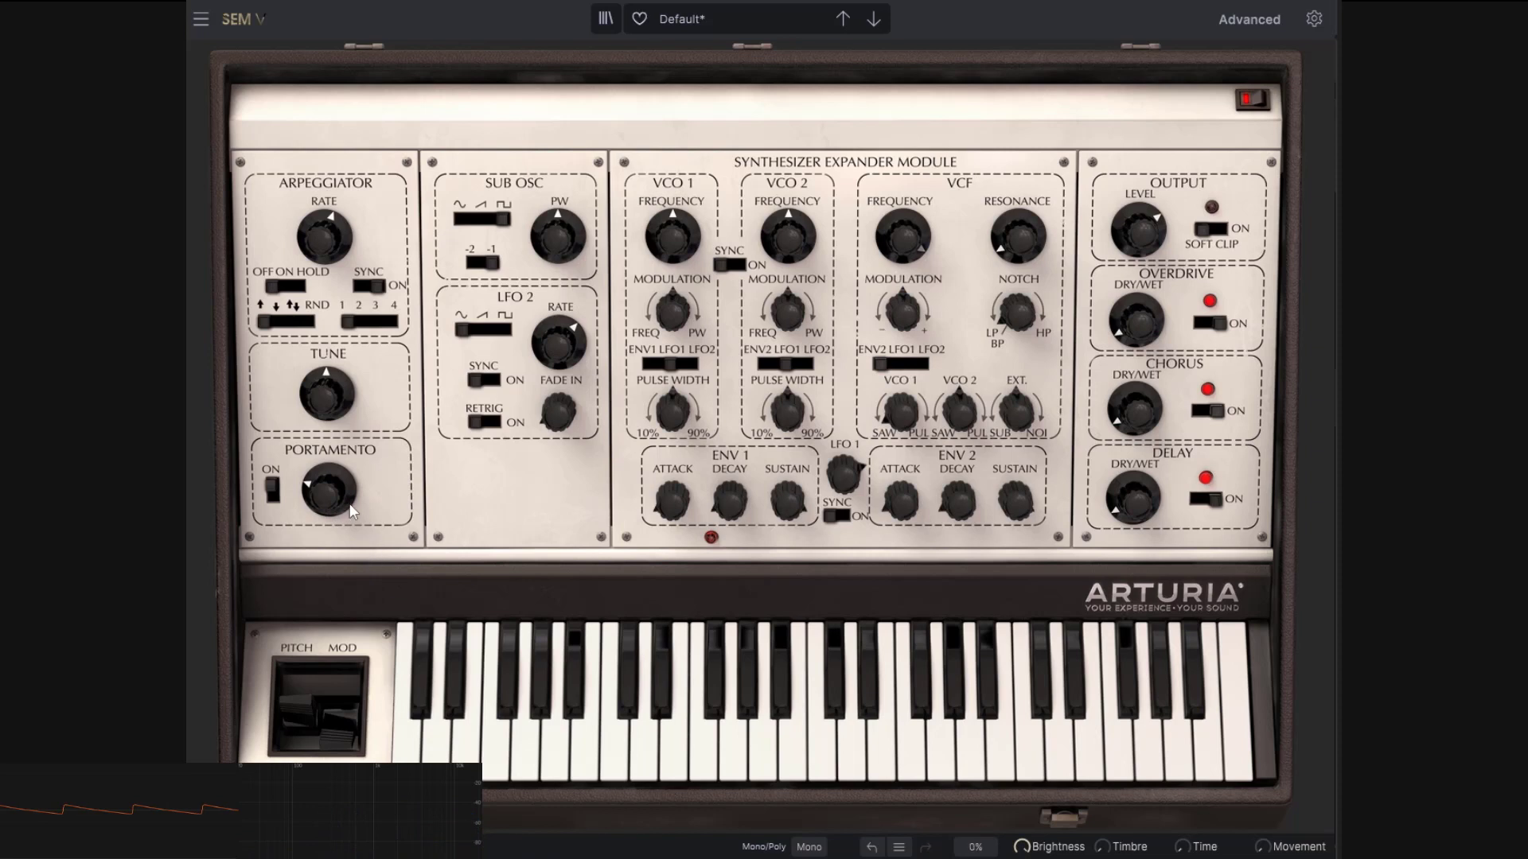
pyautogui.moveTo(351, 509); pyautogui.dragTo(351, 477)
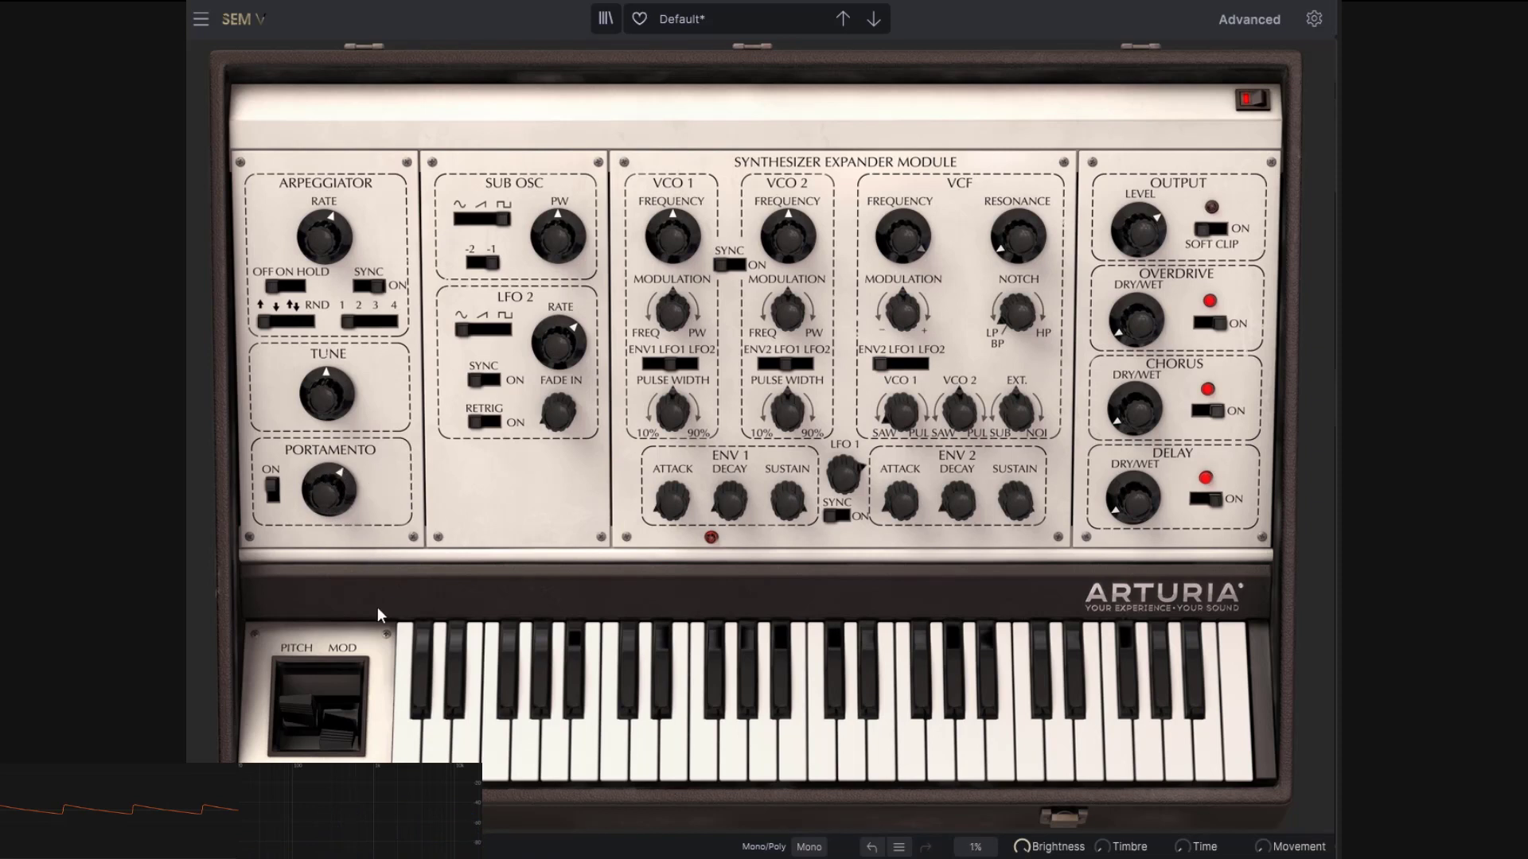
# Step: Play the lowest key repeatedly and the highest key to audition the portamento glide across the full keyboard
pyautogui.click(410, 756)
pyautogui.click(418, 756)
pyautogui.click(413, 754)
pyautogui.click(413, 751)
pyautogui.click(413, 750)
pyautogui.click(413, 751)
pyautogui.click(413, 751)
pyautogui.click(413, 752)
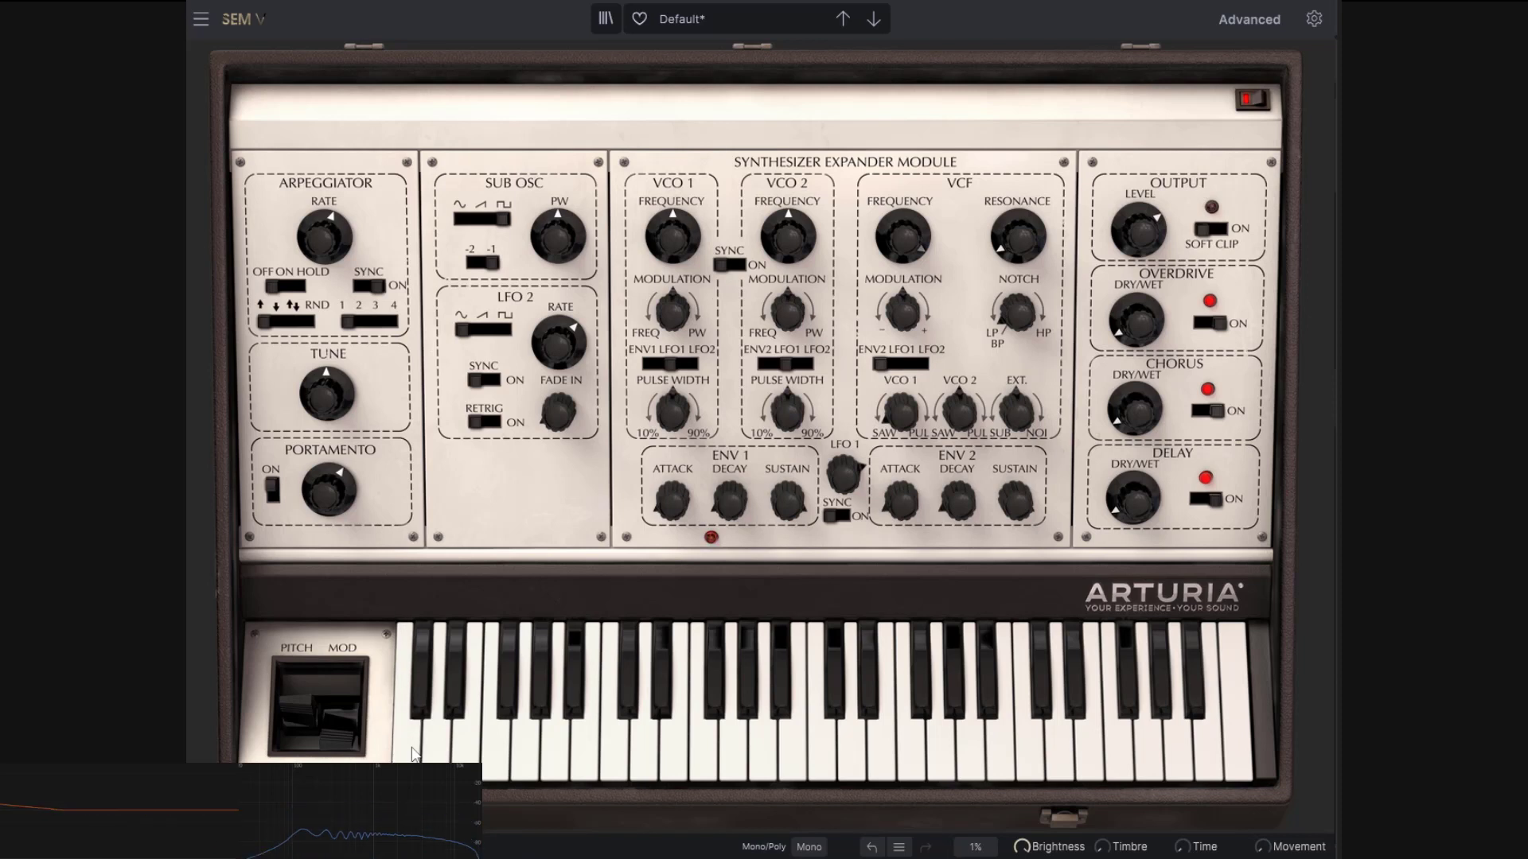
pyautogui.click(413, 753)
pyautogui.click(413, 753)
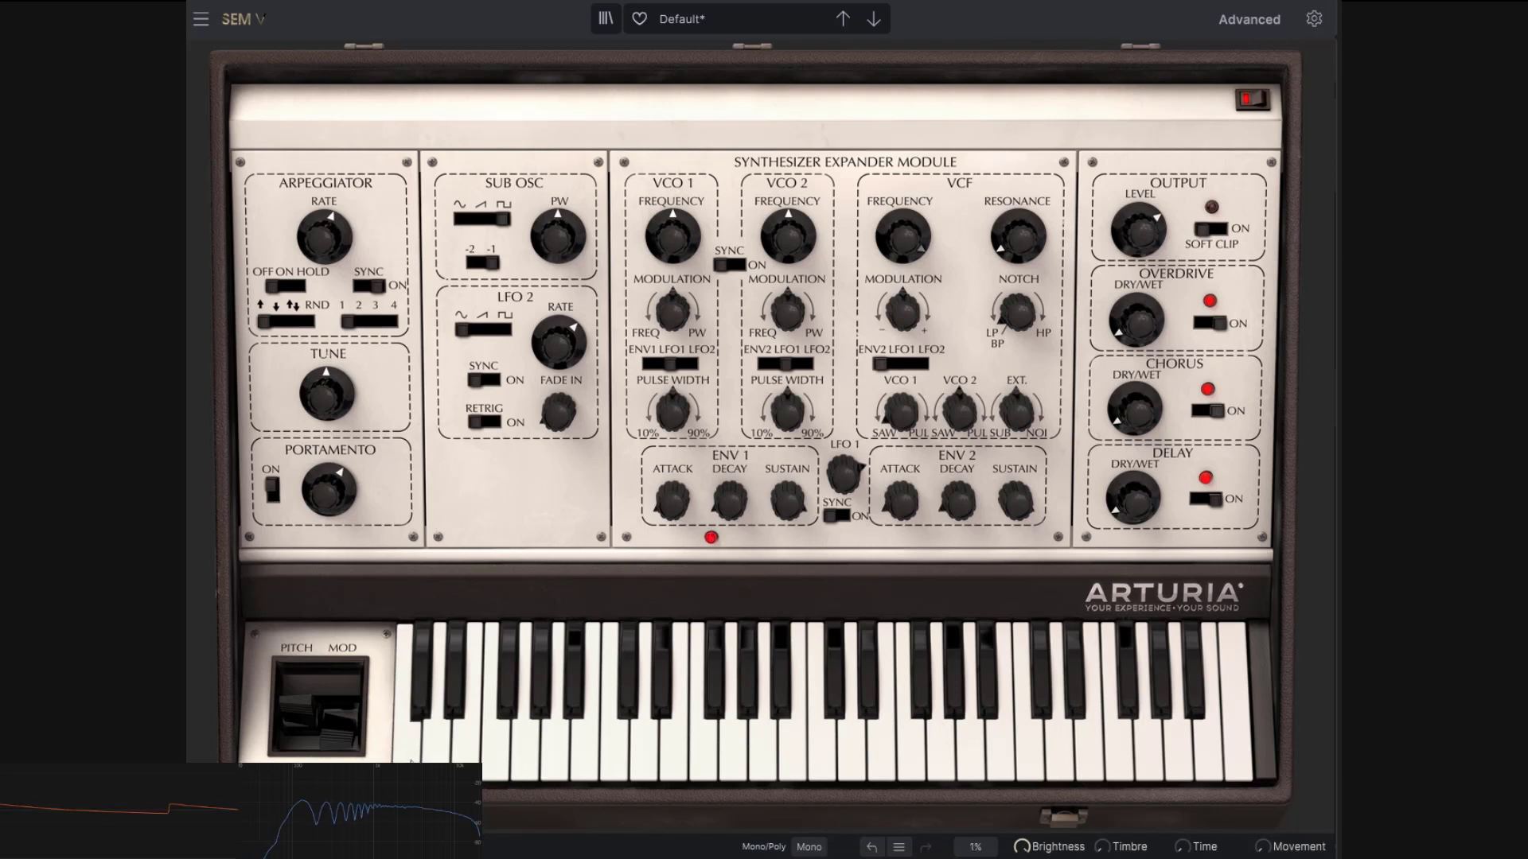
pyautogui.click(408, 748)
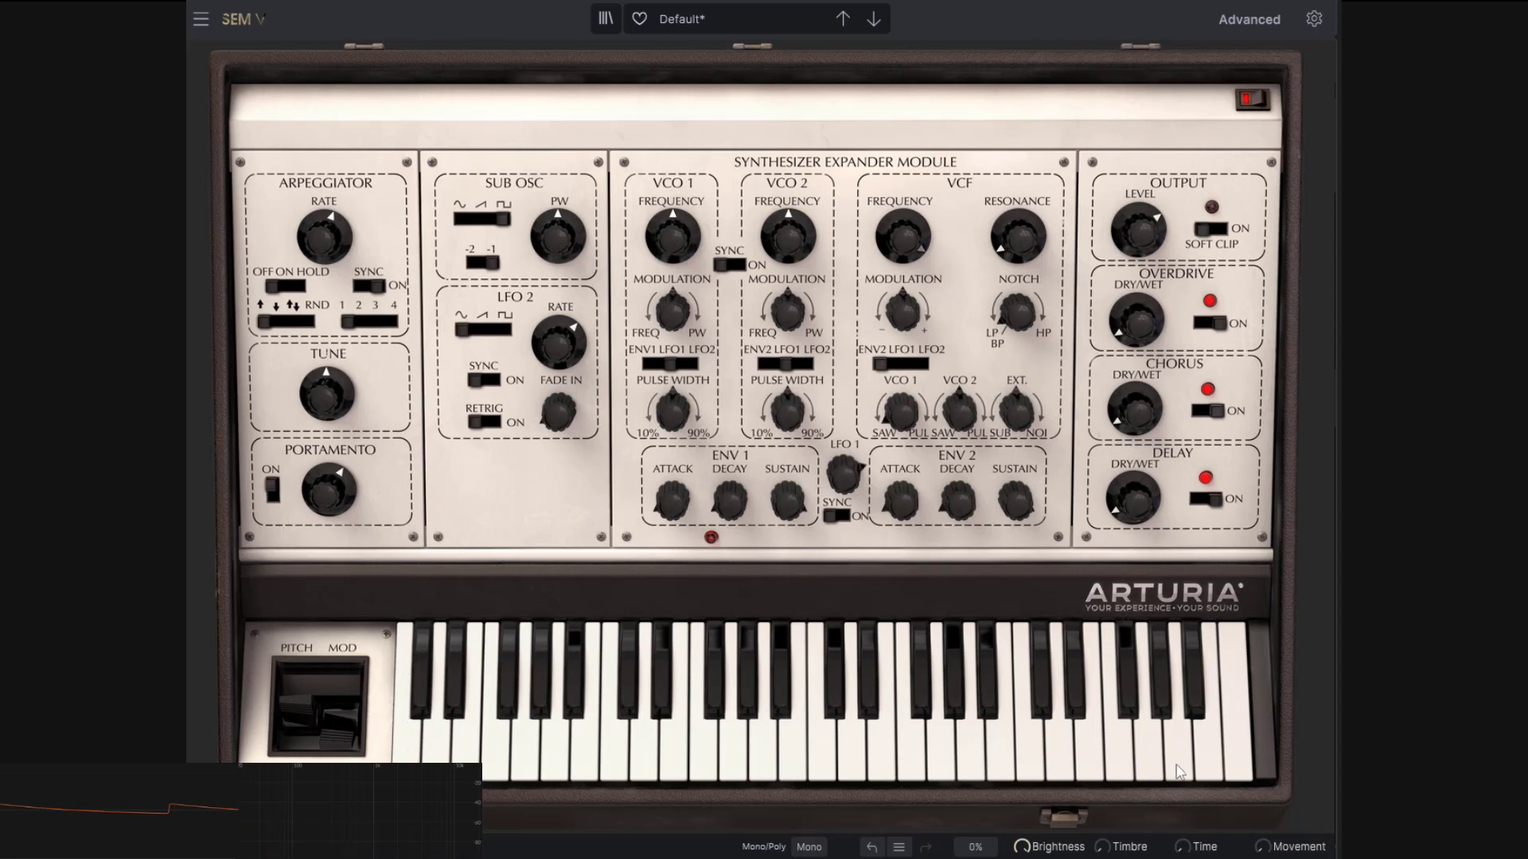
pyautogui.click(412, 751)
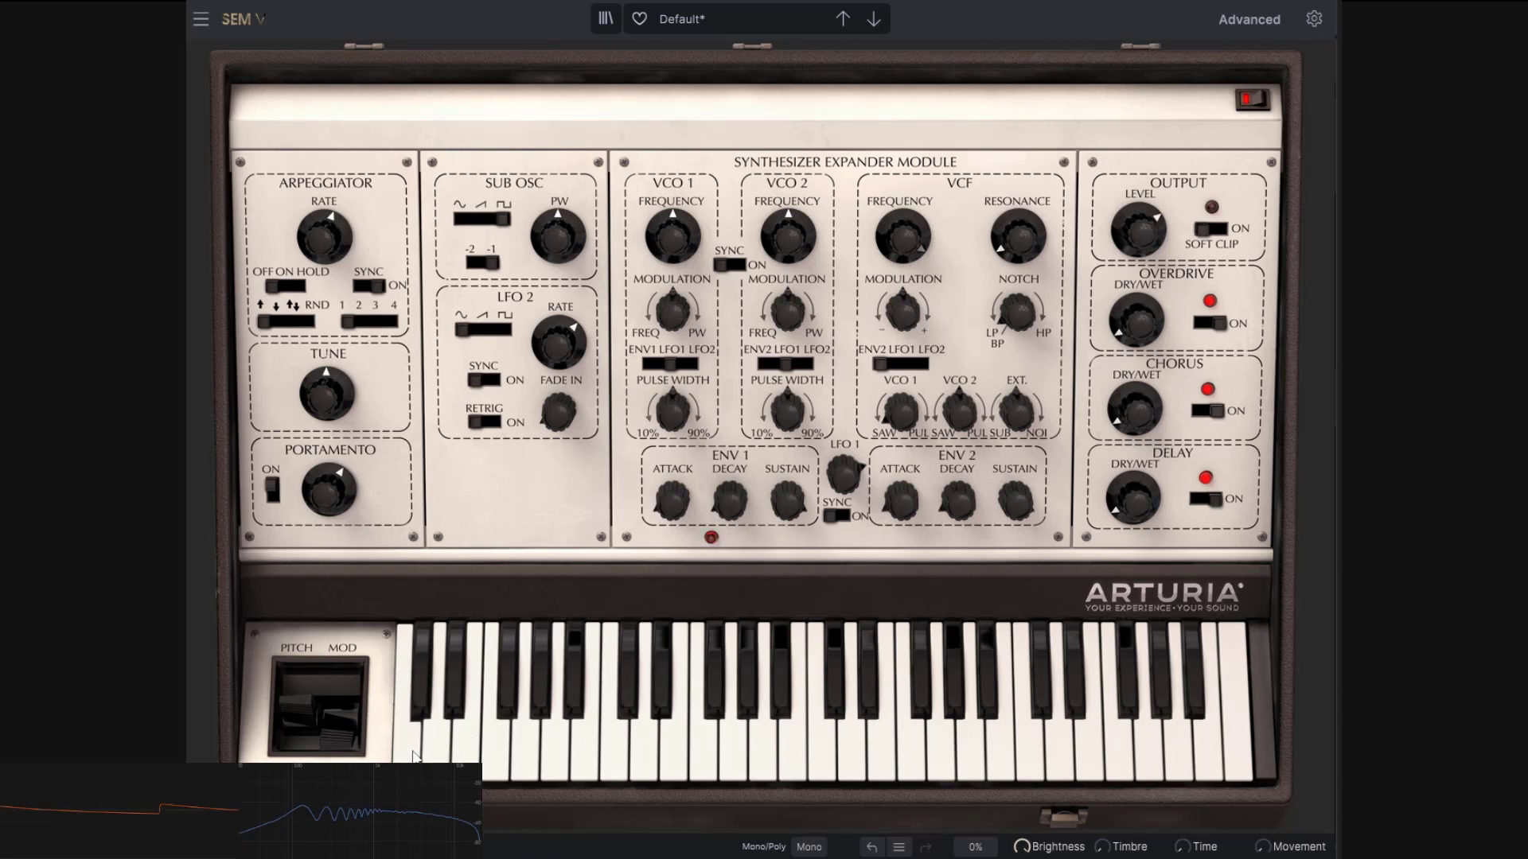
pyautogui.click(1239, 730)
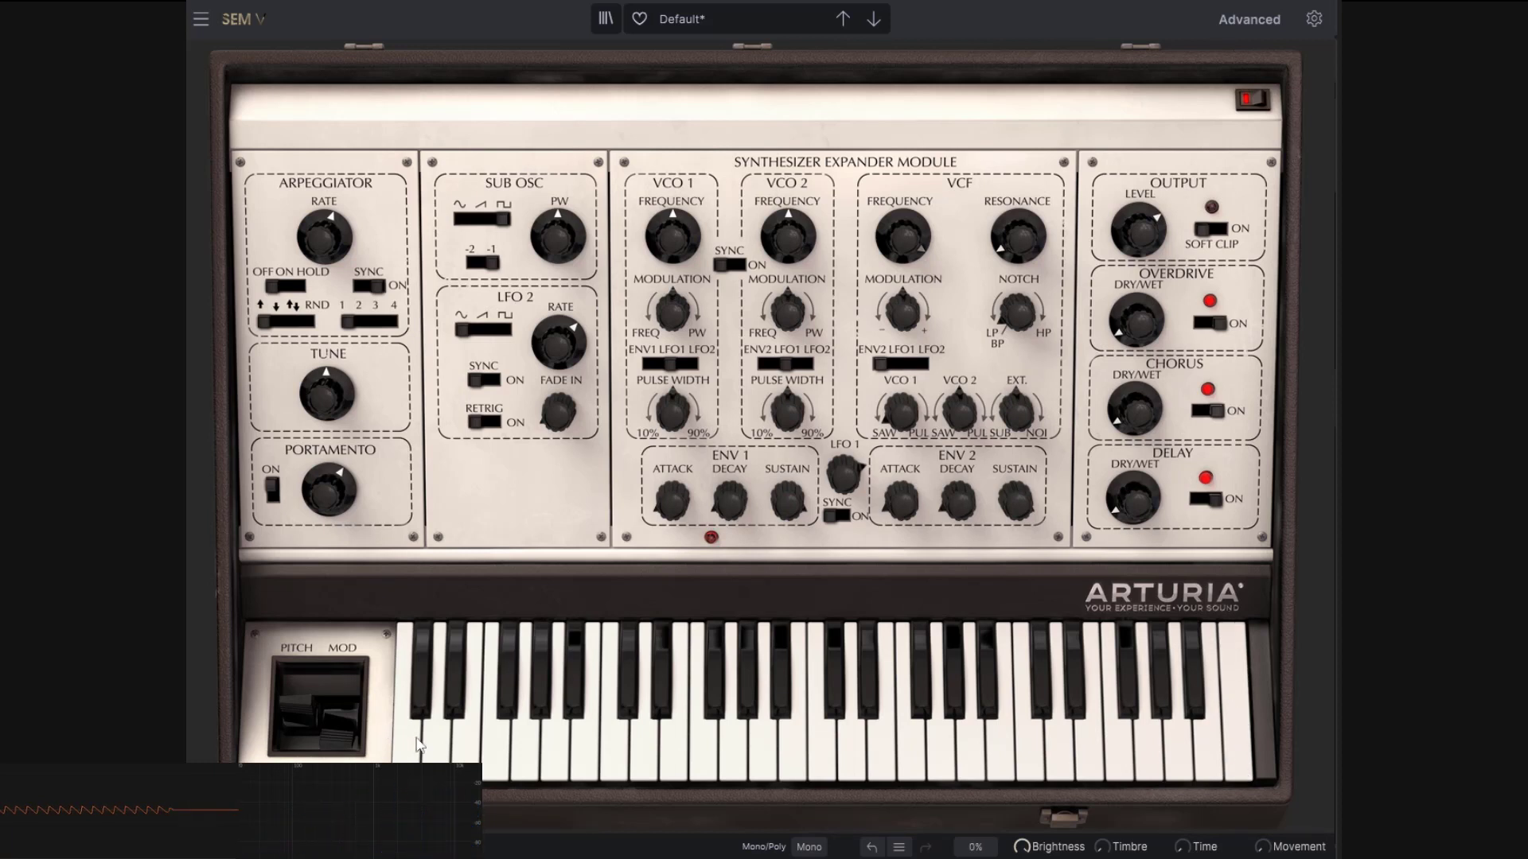
pyautogui.click(1238, 731)
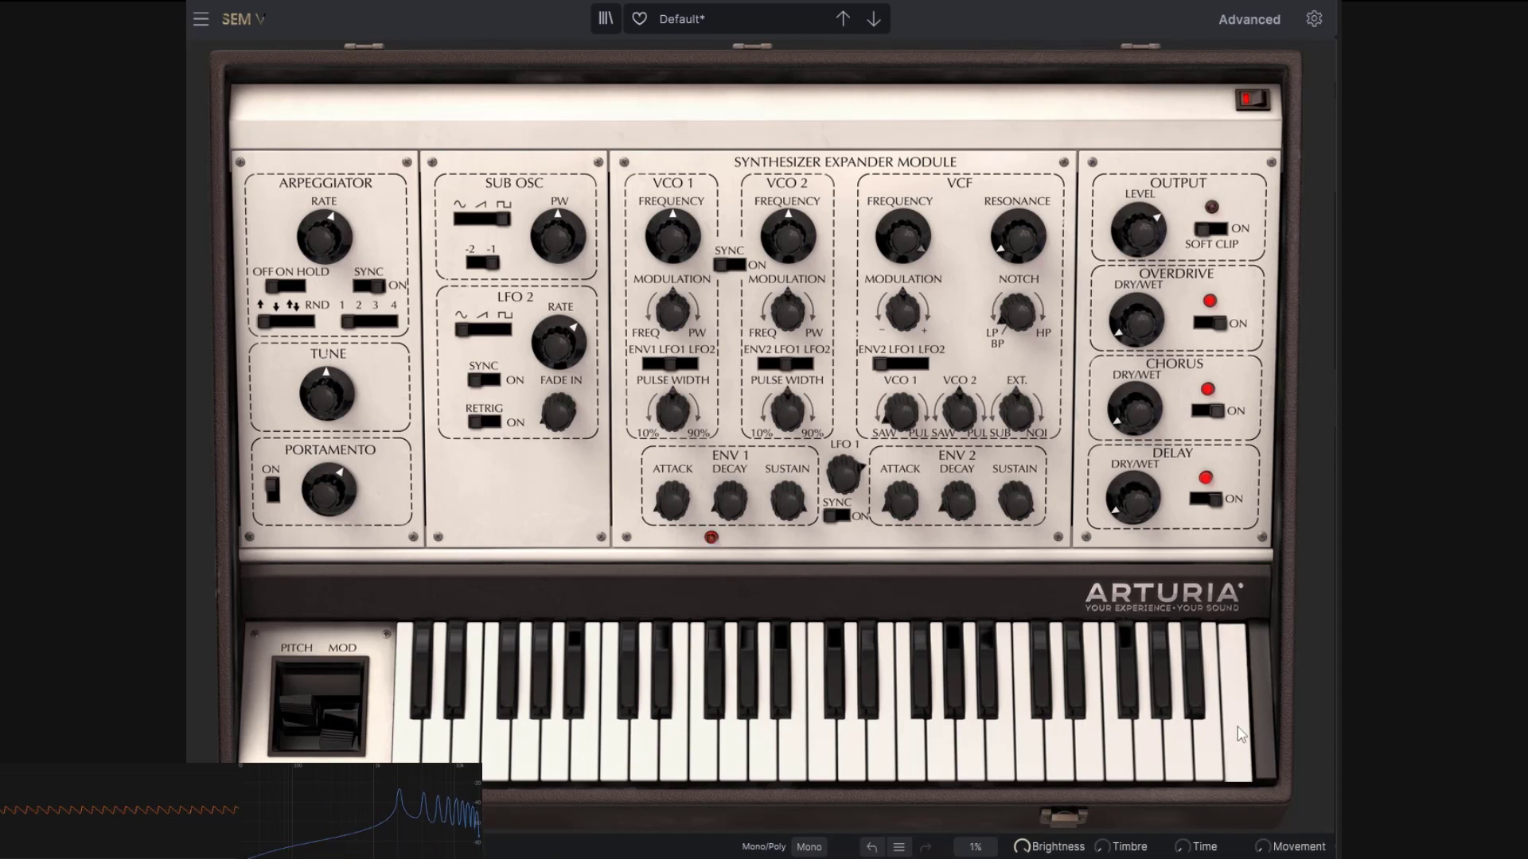
# Step: Play ascending white keys from the lowest note and jump to a high key to compare glides over different intervals
pyautogui.click(412, 756)
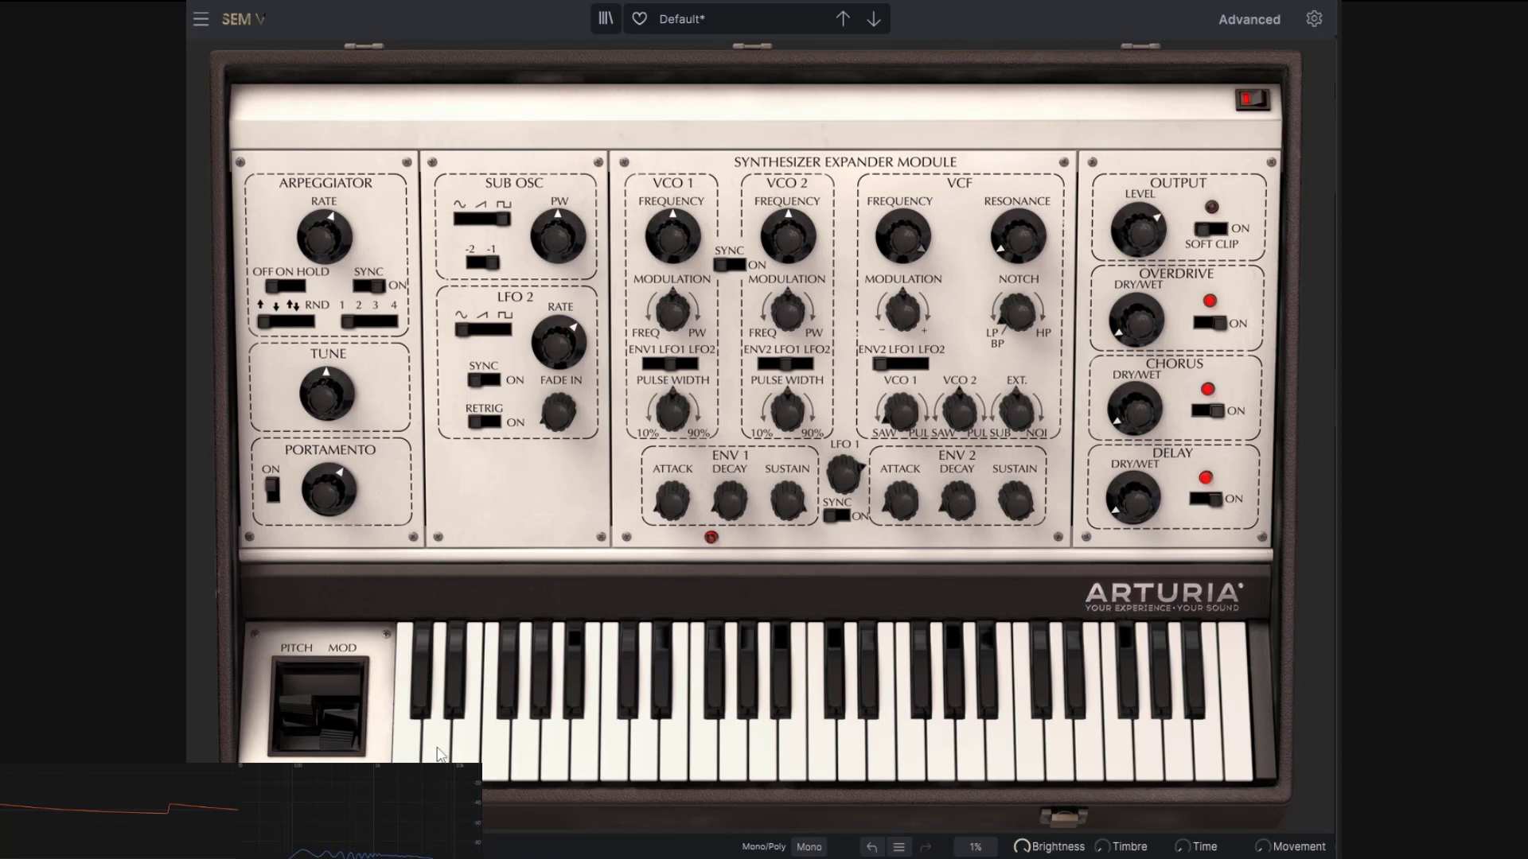
pyautogui.click(438, 755)
pyautogui.click(472, 755)
pyautogui.click(495, 756)
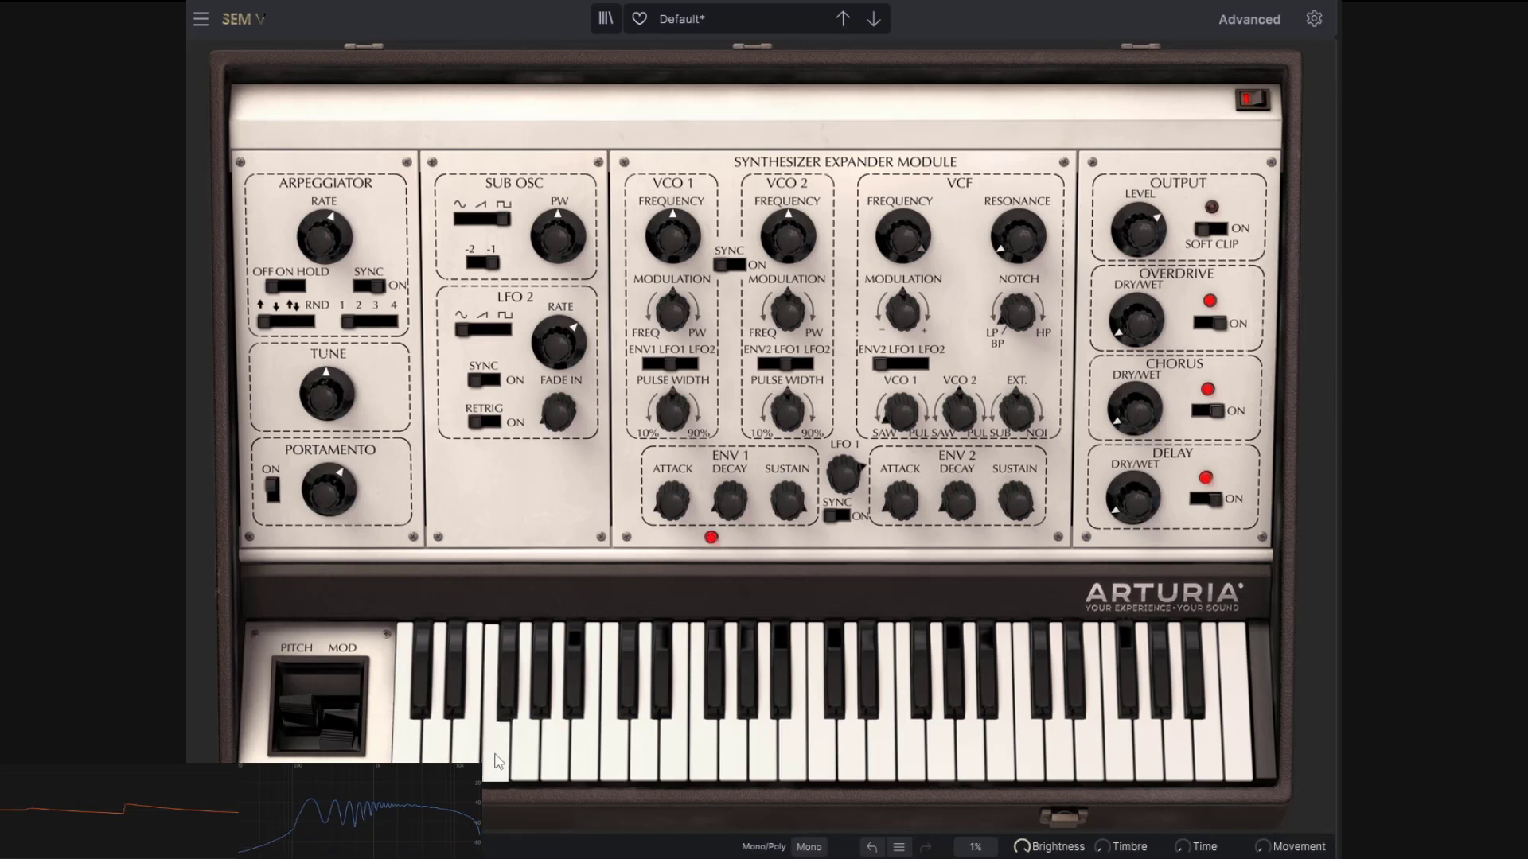
pyautogui.click(525, 758)
pyautogui.click(549, 760)
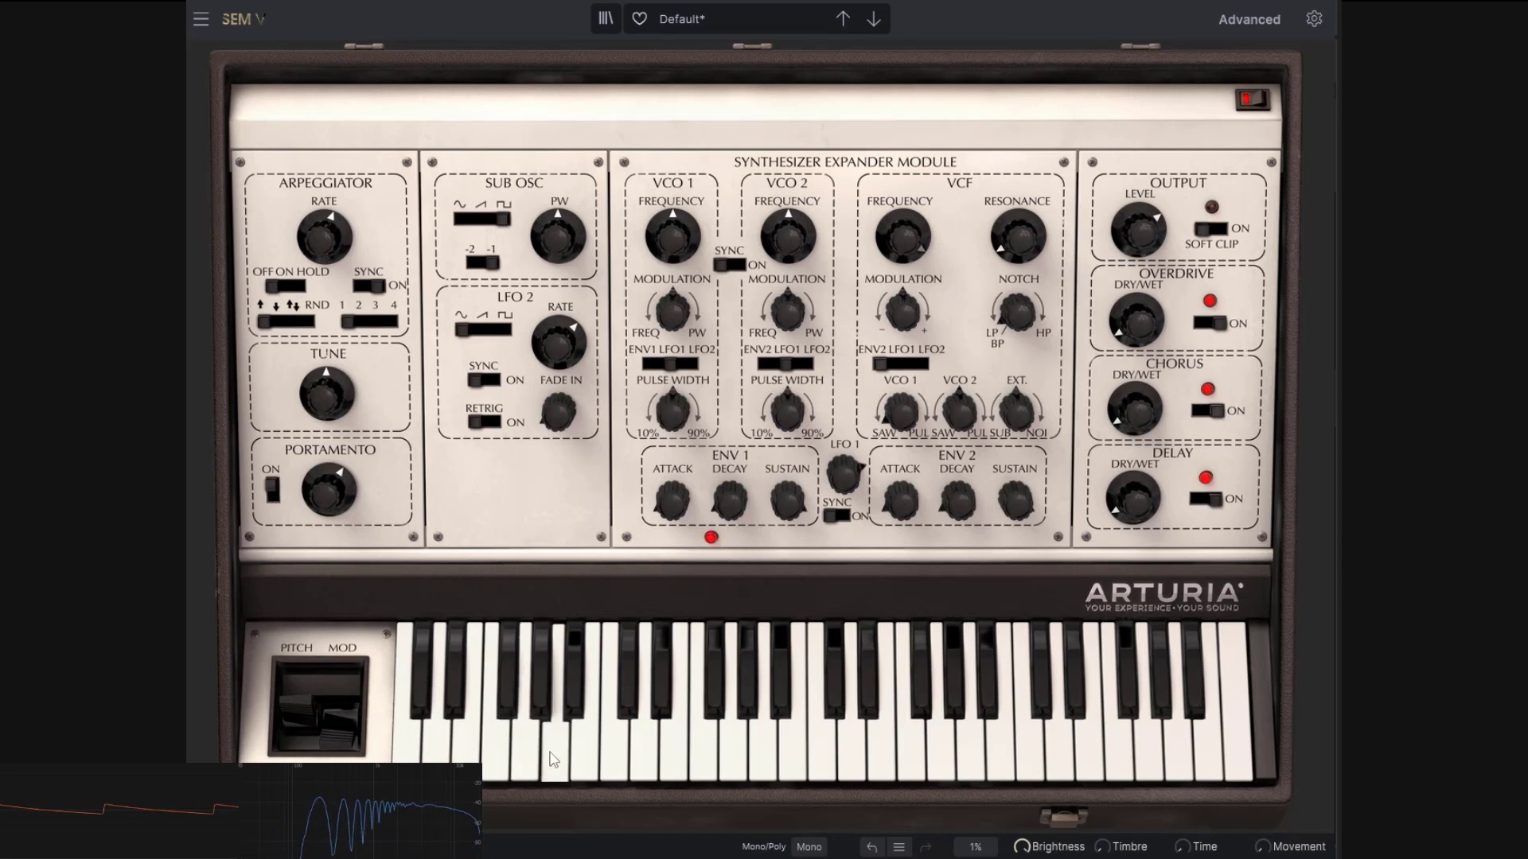
pyautogui.click(585, 757)
pyautogui.click(621, 755)
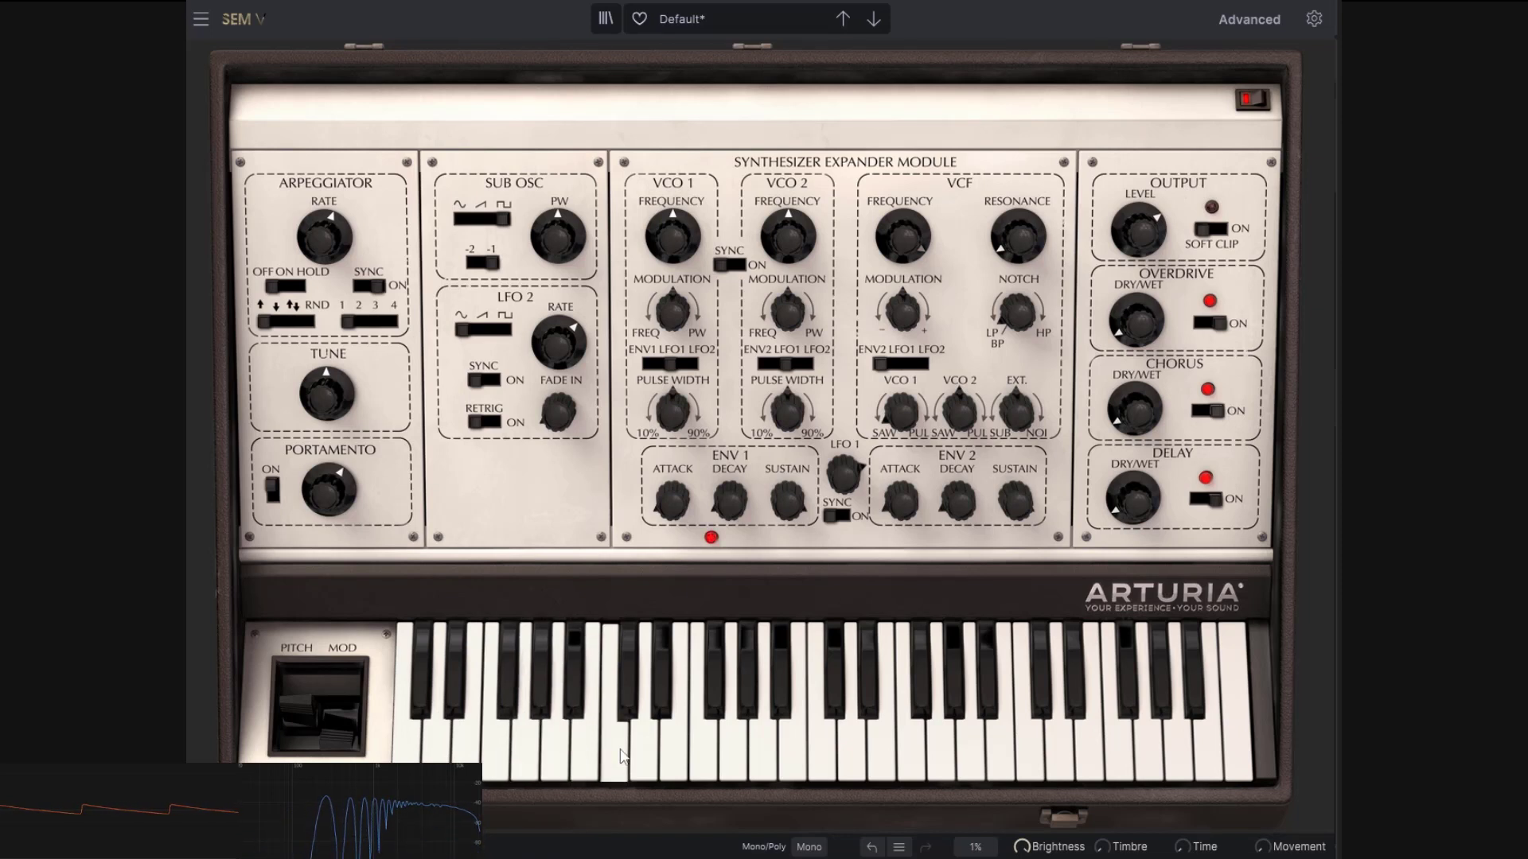
pyautogui.click(1111, 776)
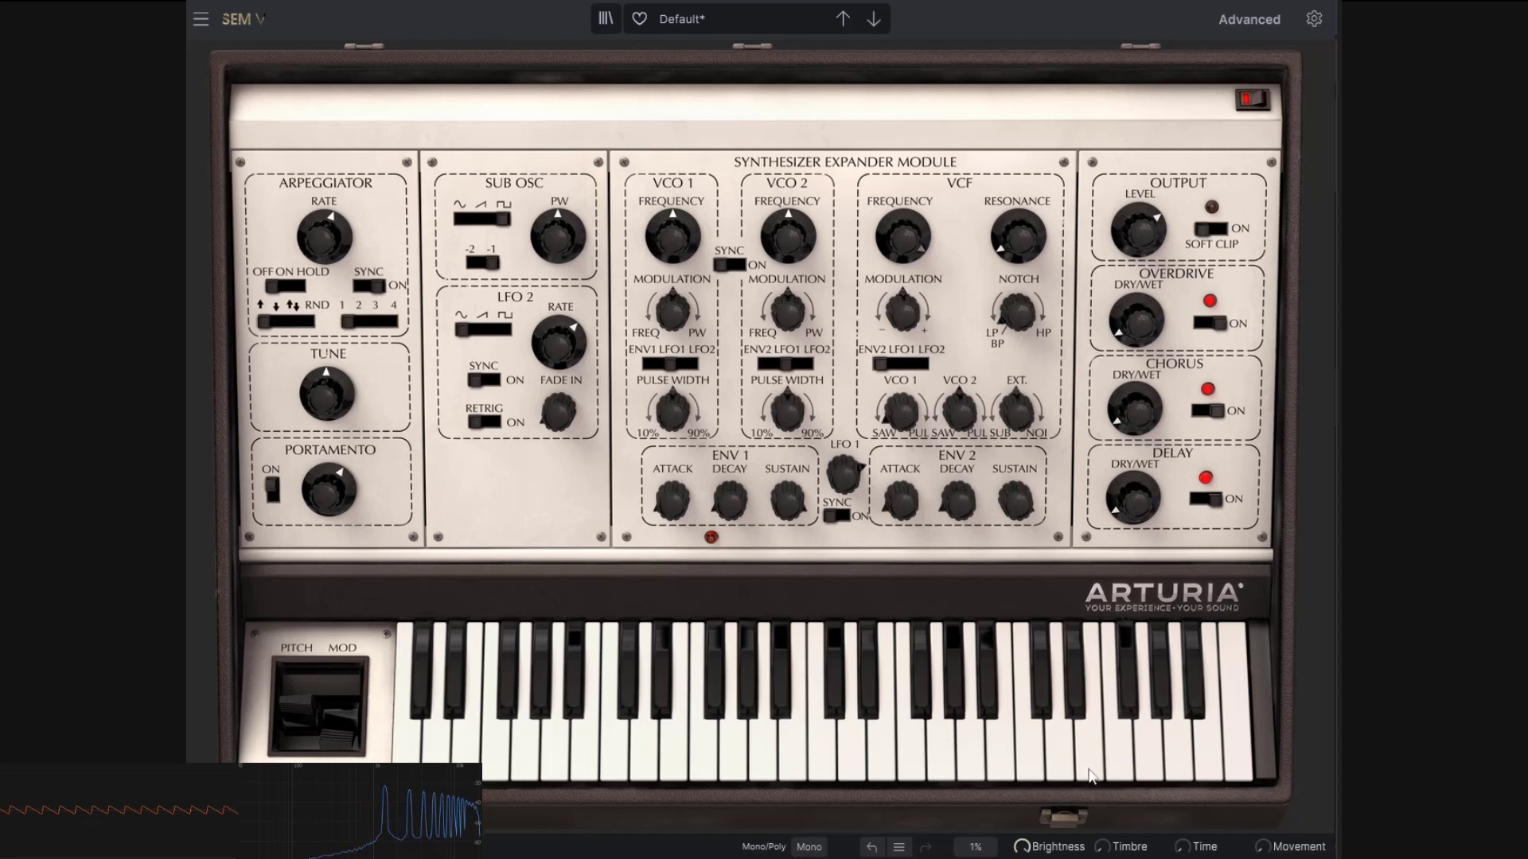
# Step: Raise the portamento time further and audition the glide between the lowest and highest keys
pyautogui.moveTo(332, 489); pyautogui.dragTo(334, 477)
pyautogui.click(408, 754)
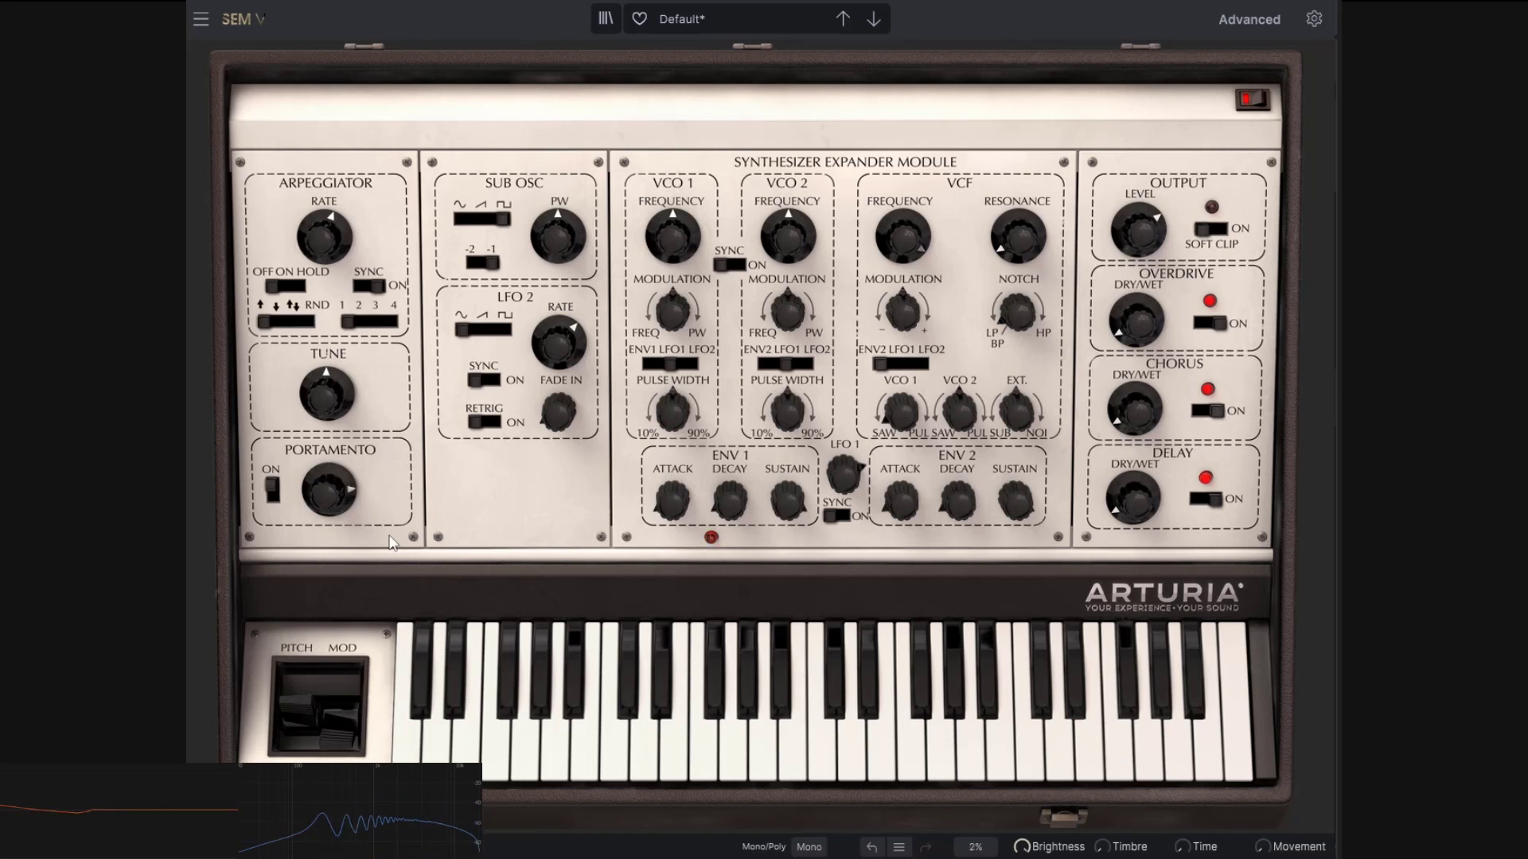
pyautogui.click(405, 756)
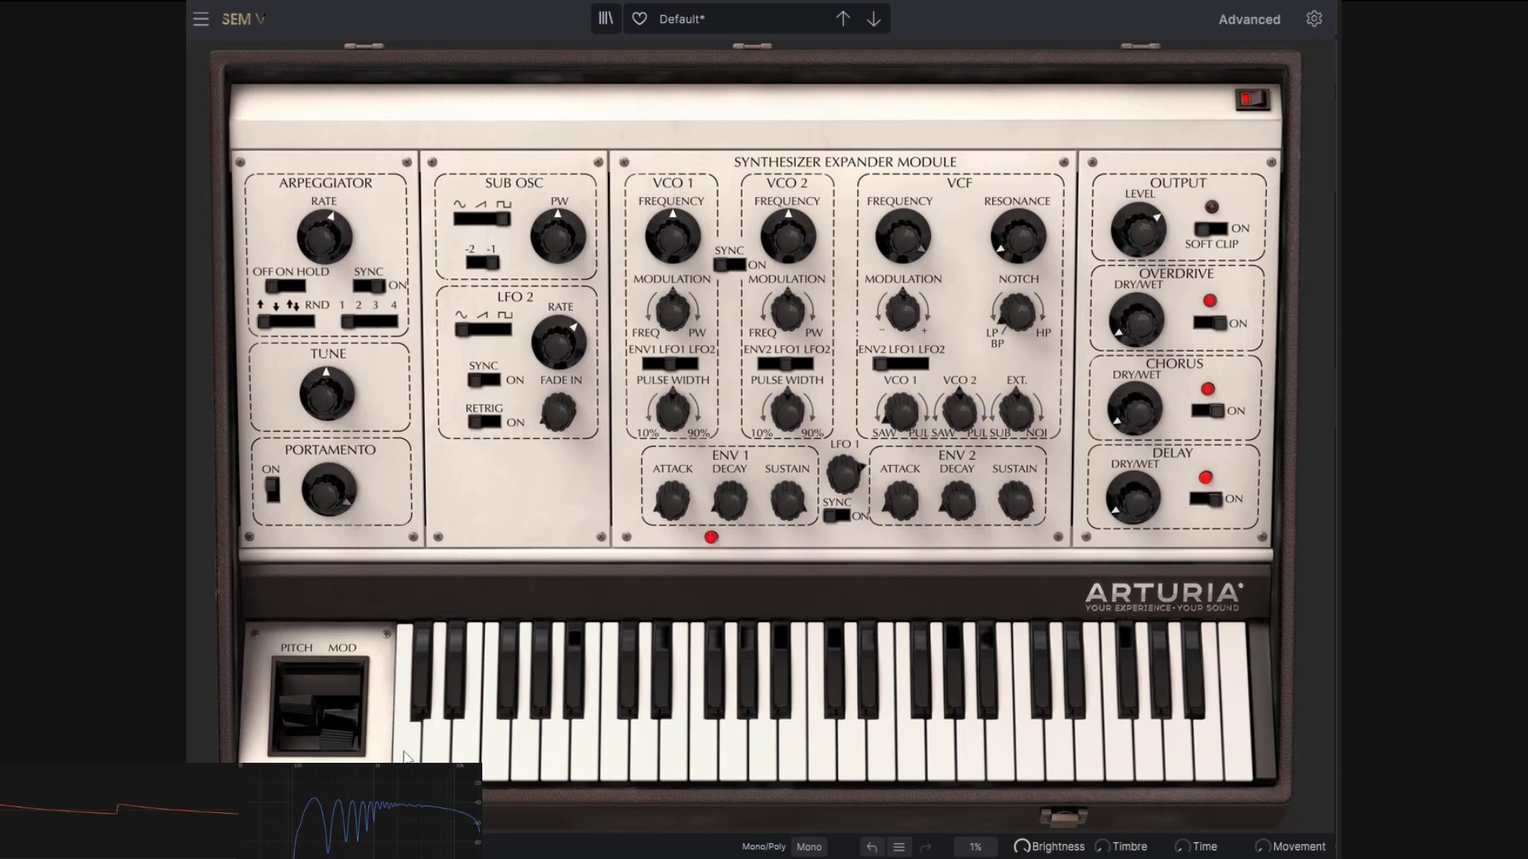
pyautogui.click(1248, 766)
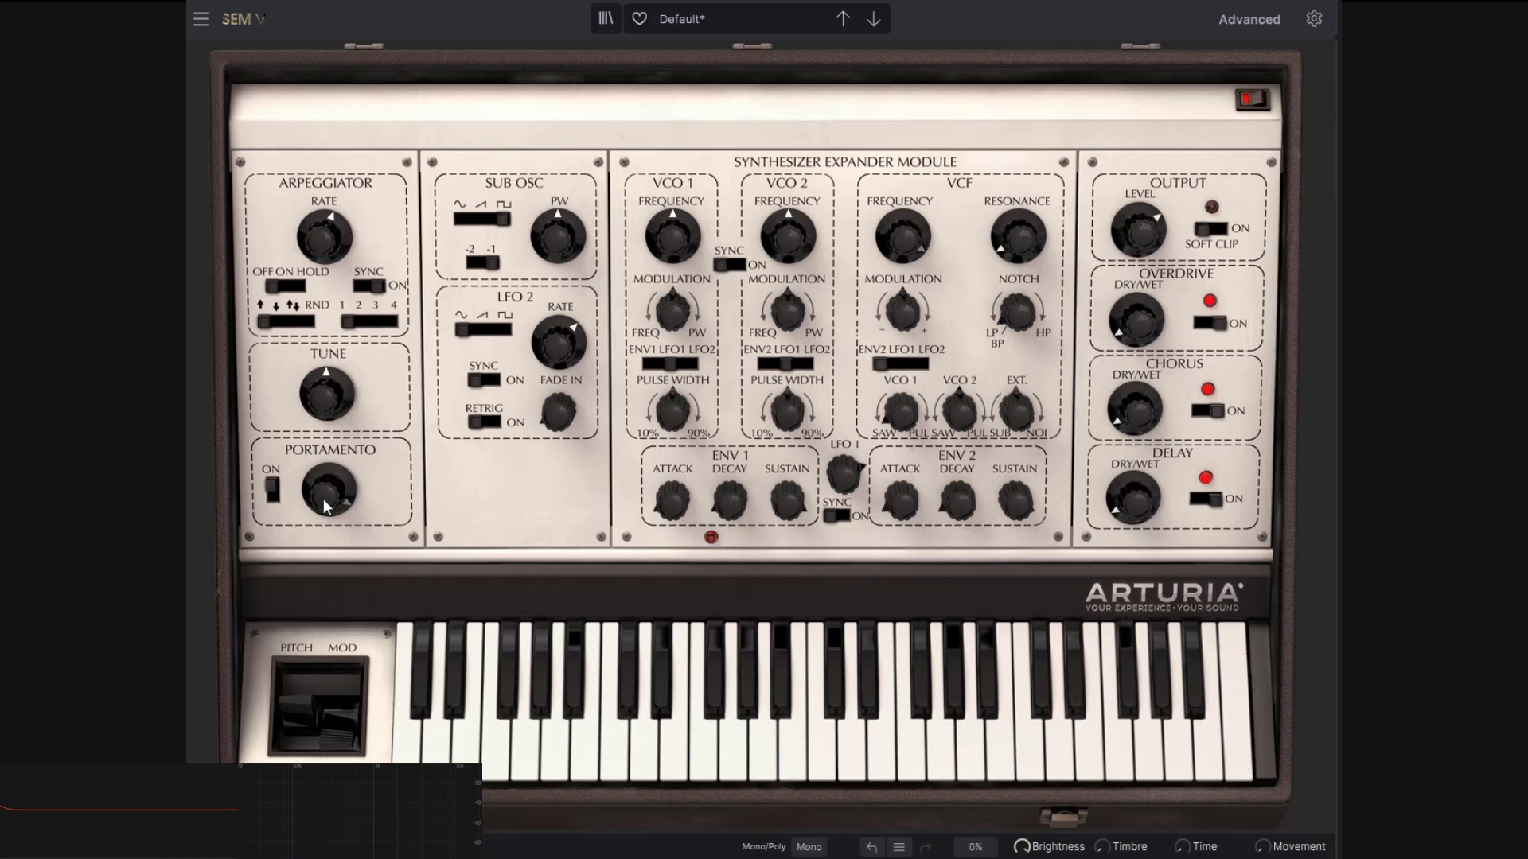
# Step: Reduce the portamento time to 147 ms and play the lowest key to audition the shorter glide
pyautogui.moveTo(323, 508)
pyautogui.moveTo(338, 513); pyautogui.dragTo(338, 557)
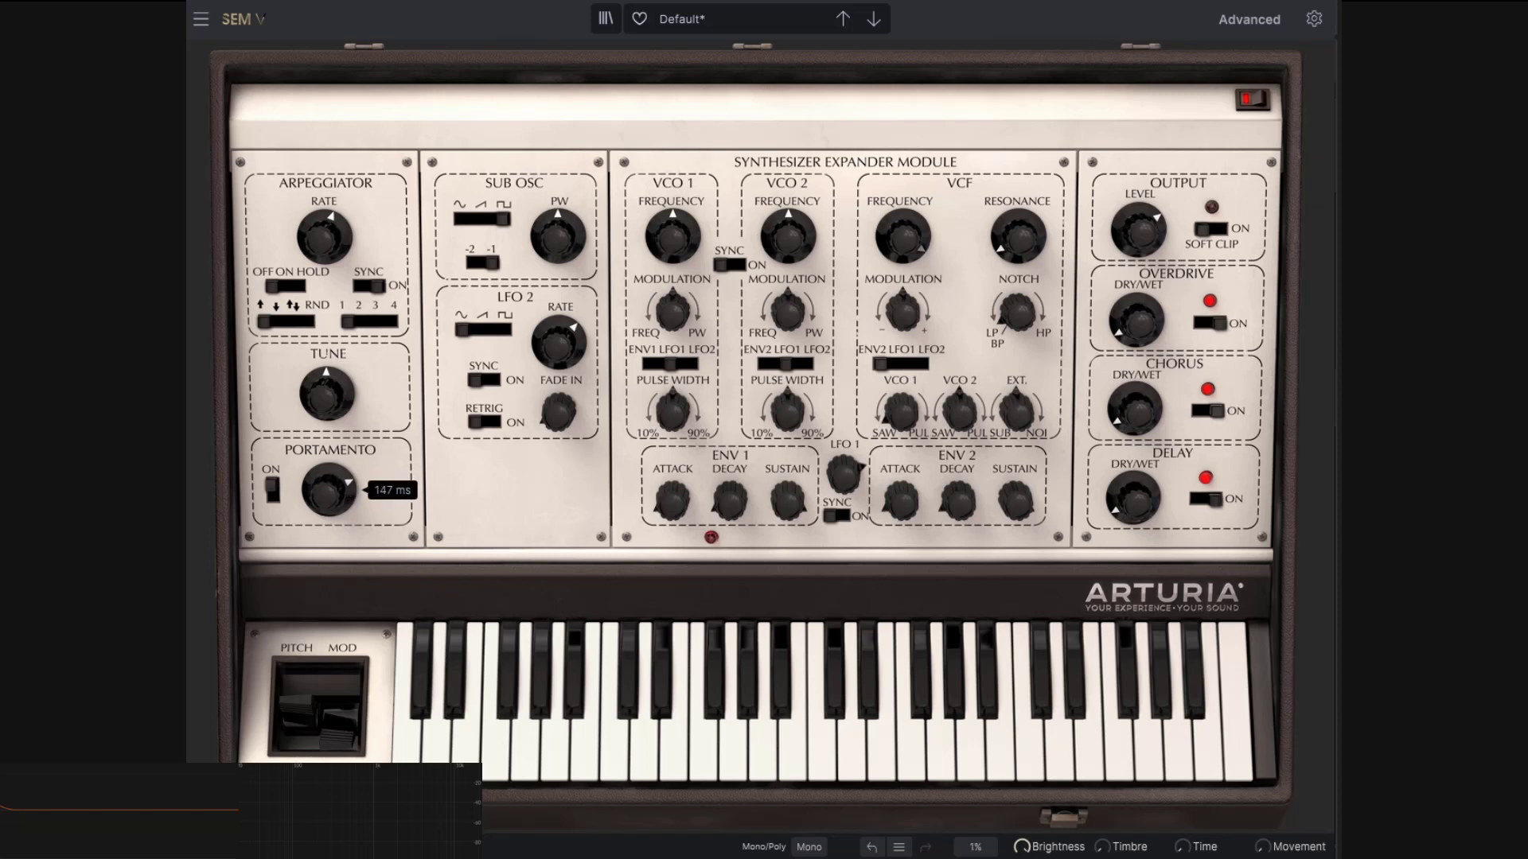
pyautogui.click(402, 752)
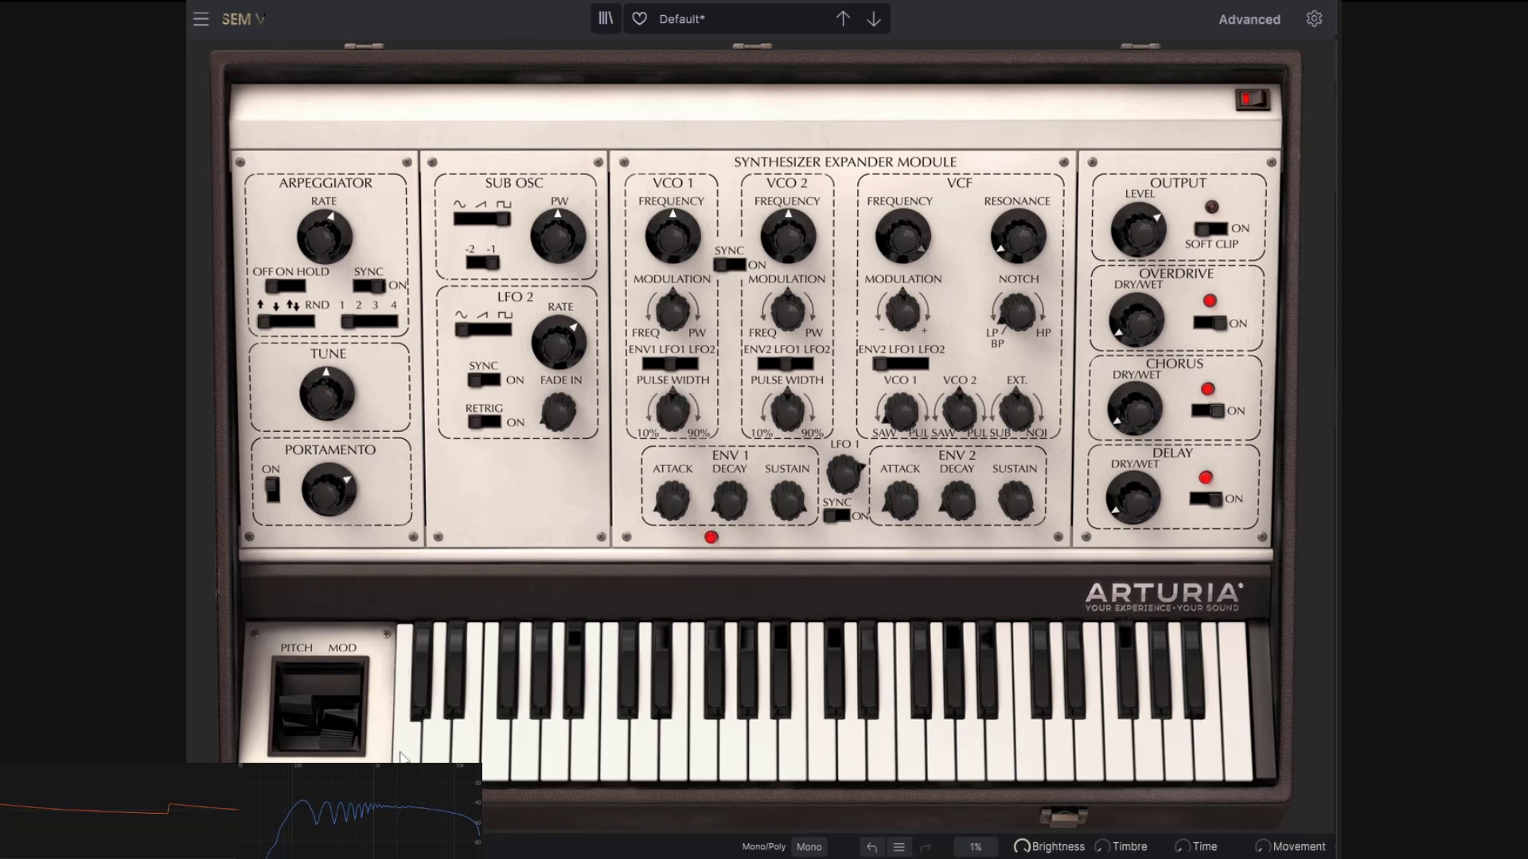
# Step: Raise the portamento time to about its maximum and play the highest keys repeatedly to audition the slow glide
pyautogui.moveTo(327, 516); pyautogui.dragTo(327, 472)
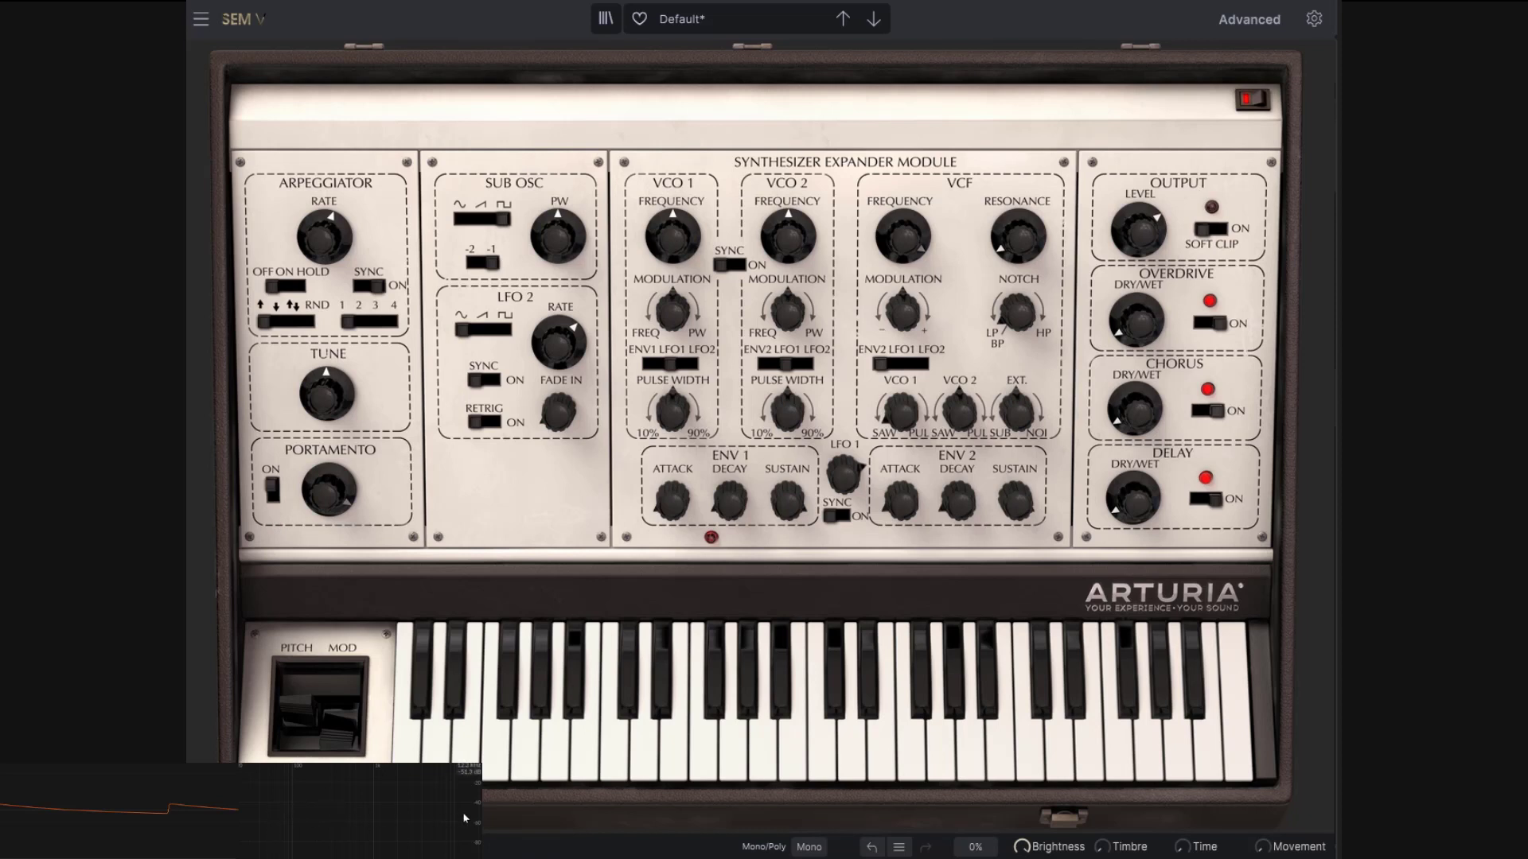
pyautogui.click(1239, 753)
pyautogui.click(1245, 742)
pyautogui.click(1245, 741)
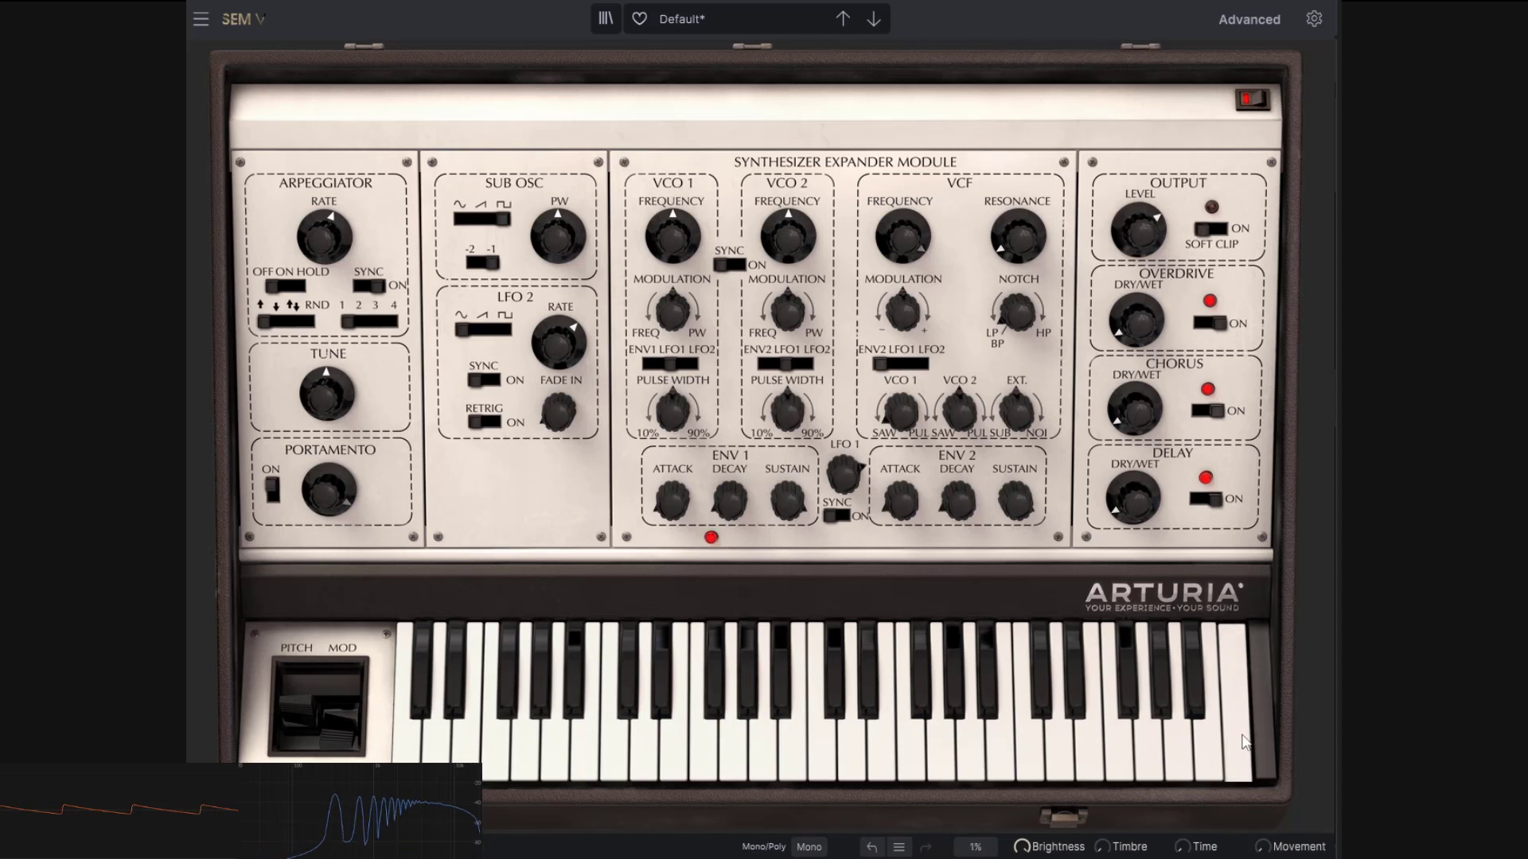
pyautogui.click(1245, 741)
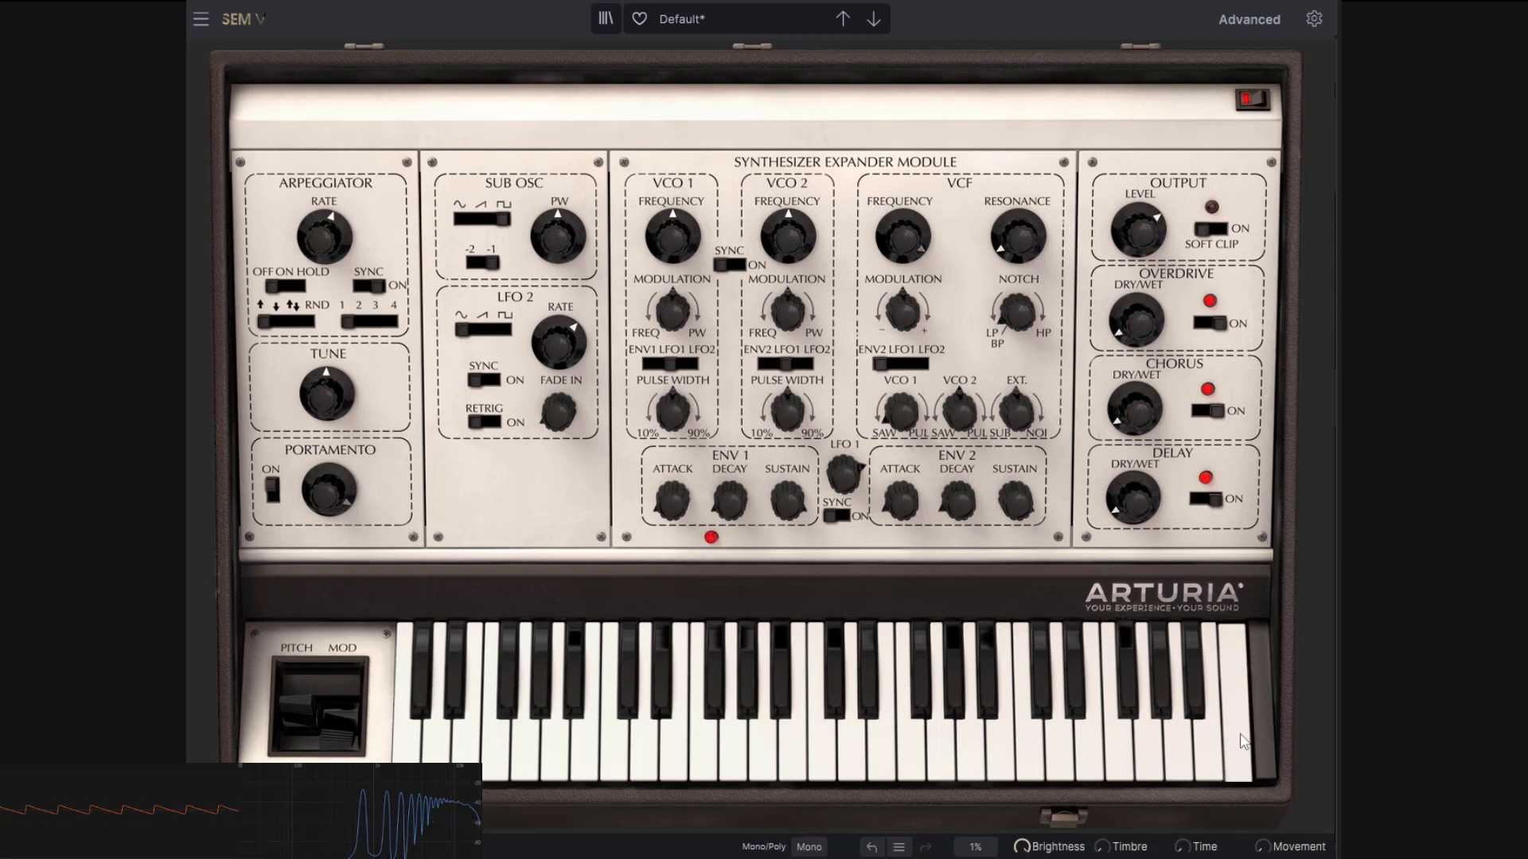
pyautogui.click(1244, 741)
pyautogui.click(1243, 739)
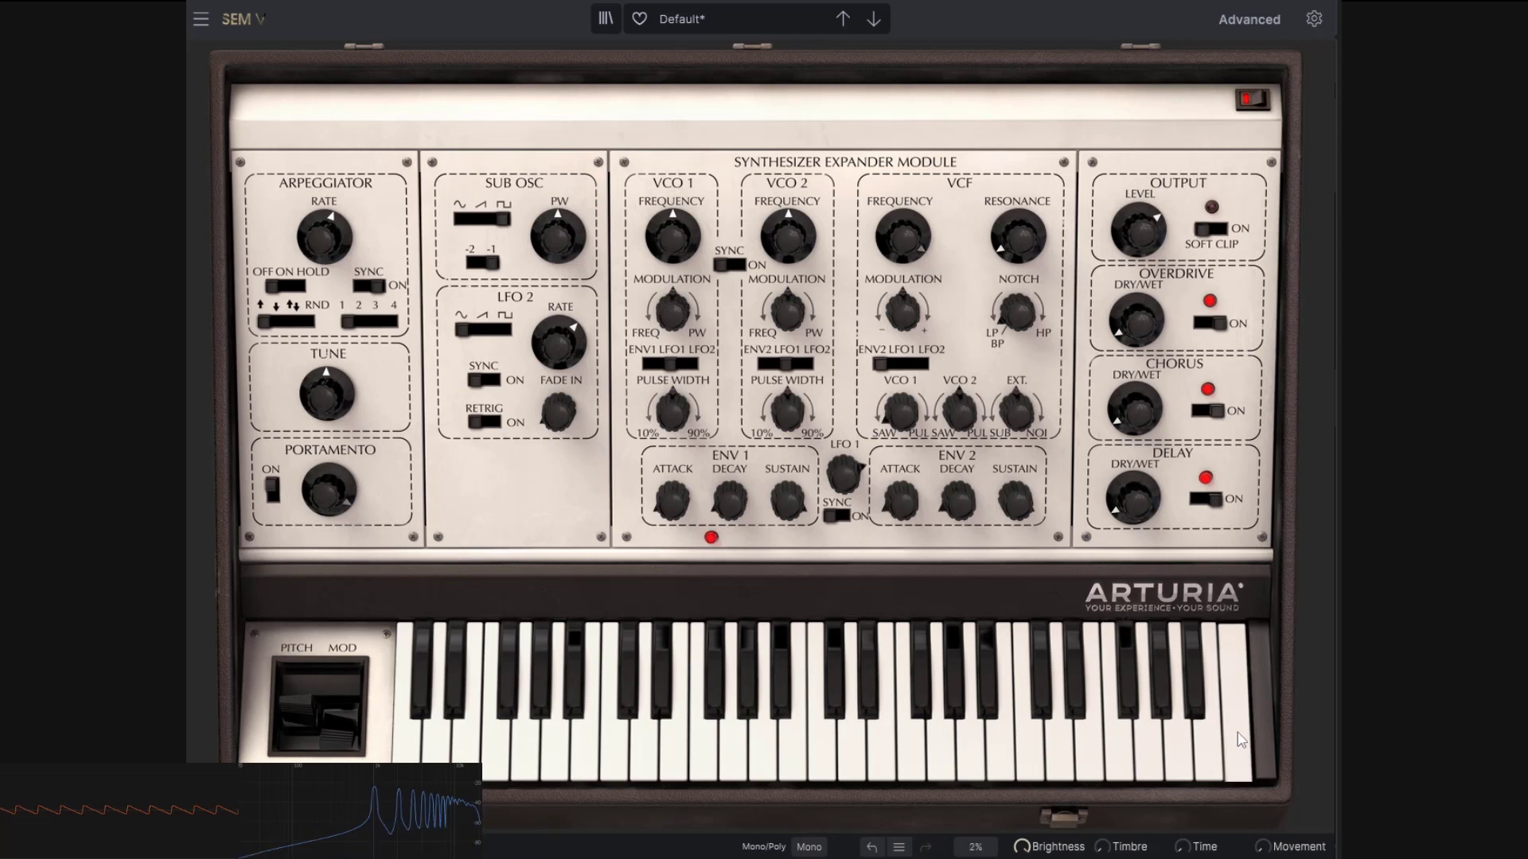
pyautogui.click(1210, 735)
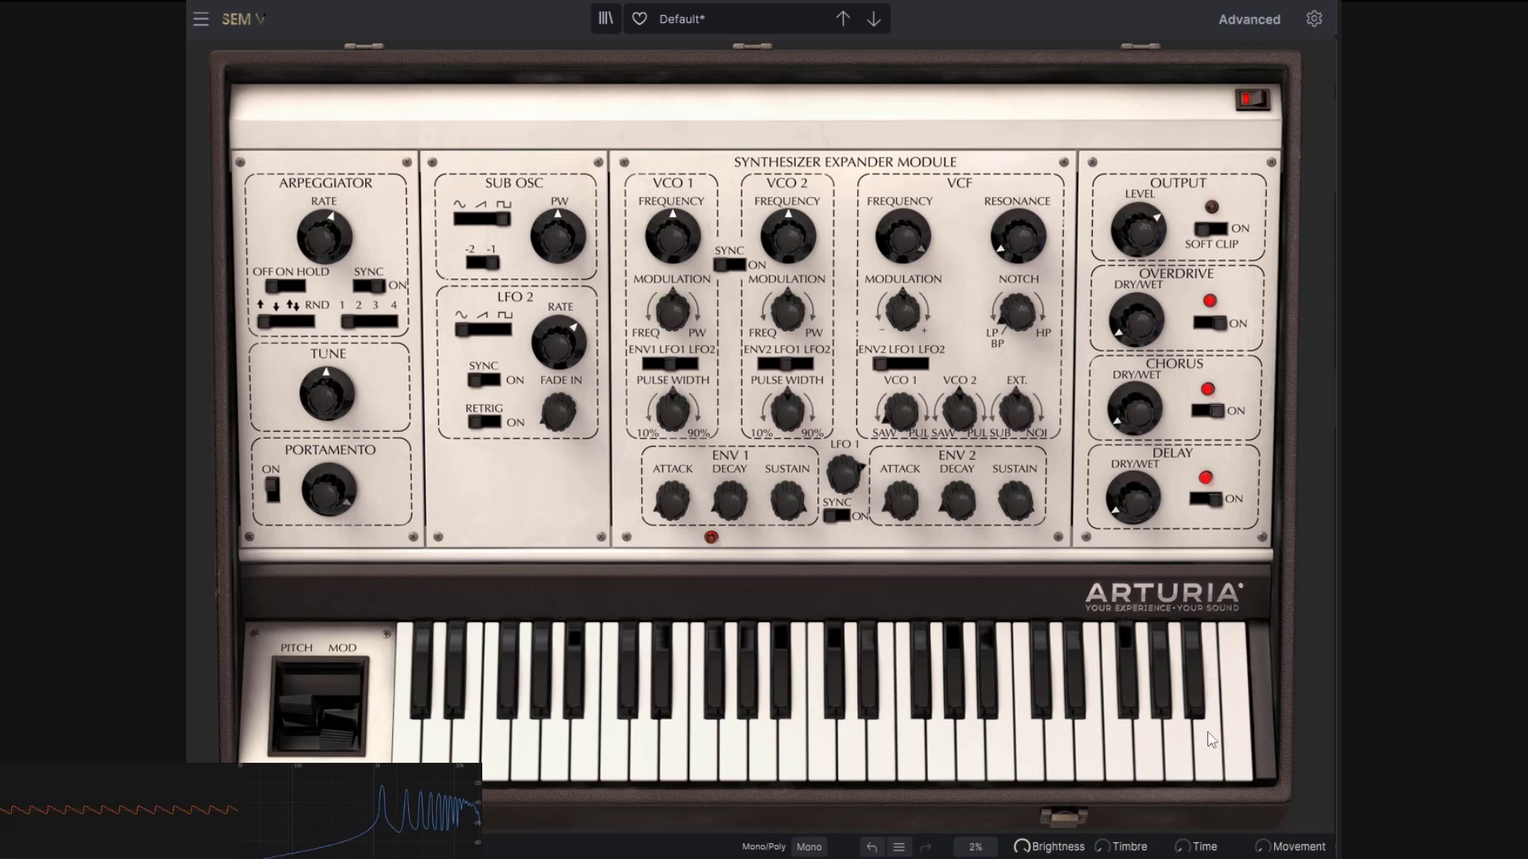
pyautogui.click(1250, 732)
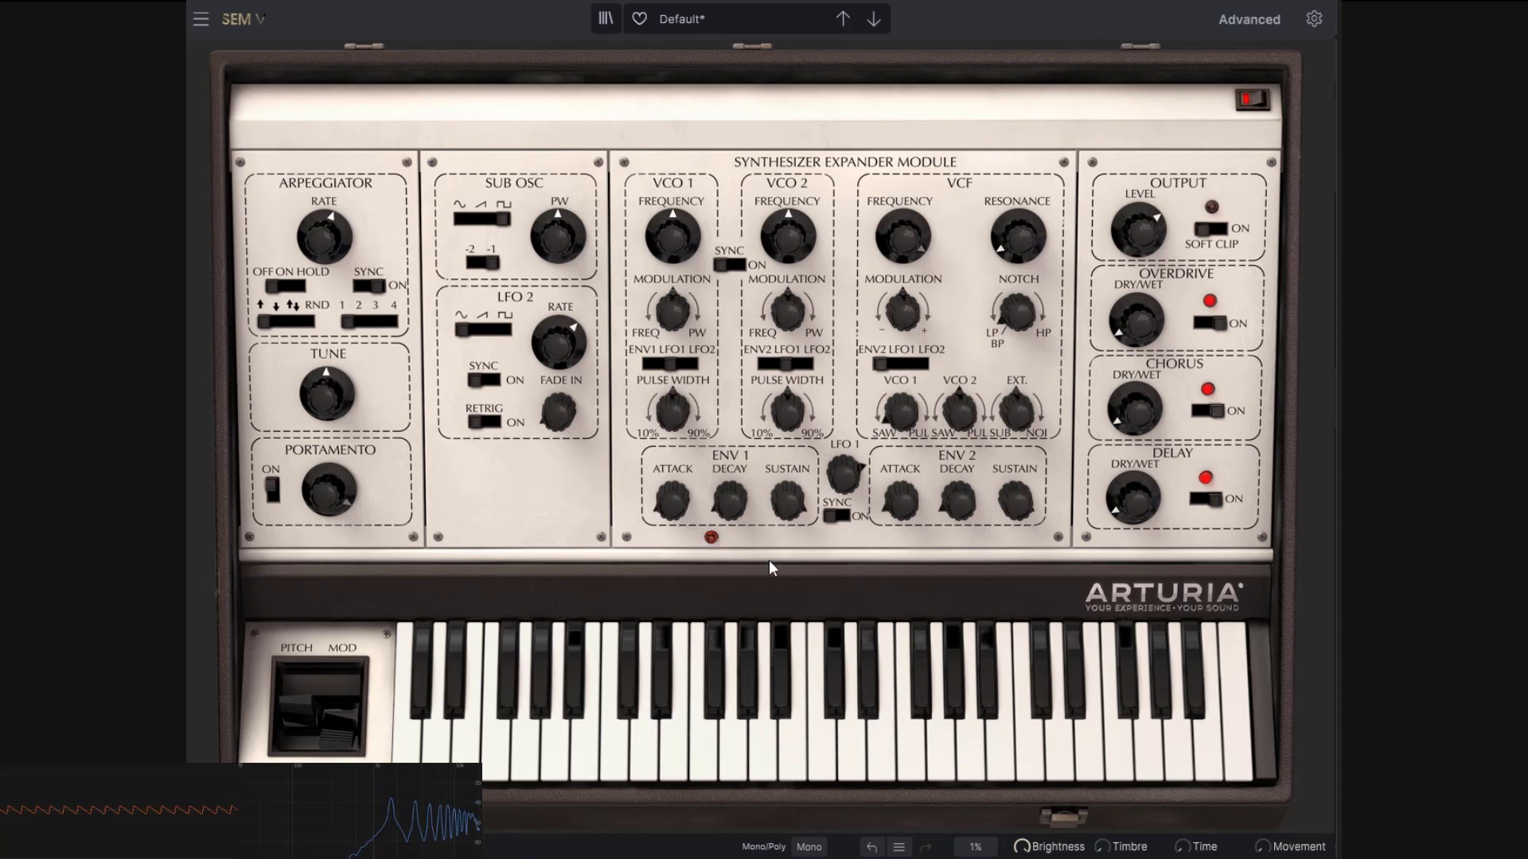
# Step: Lower the portamento time to its minimum and try out the pitch and modulation wheels
pyautogui.moveTo(326, 507); pyautogui.dragTo(326, 614)
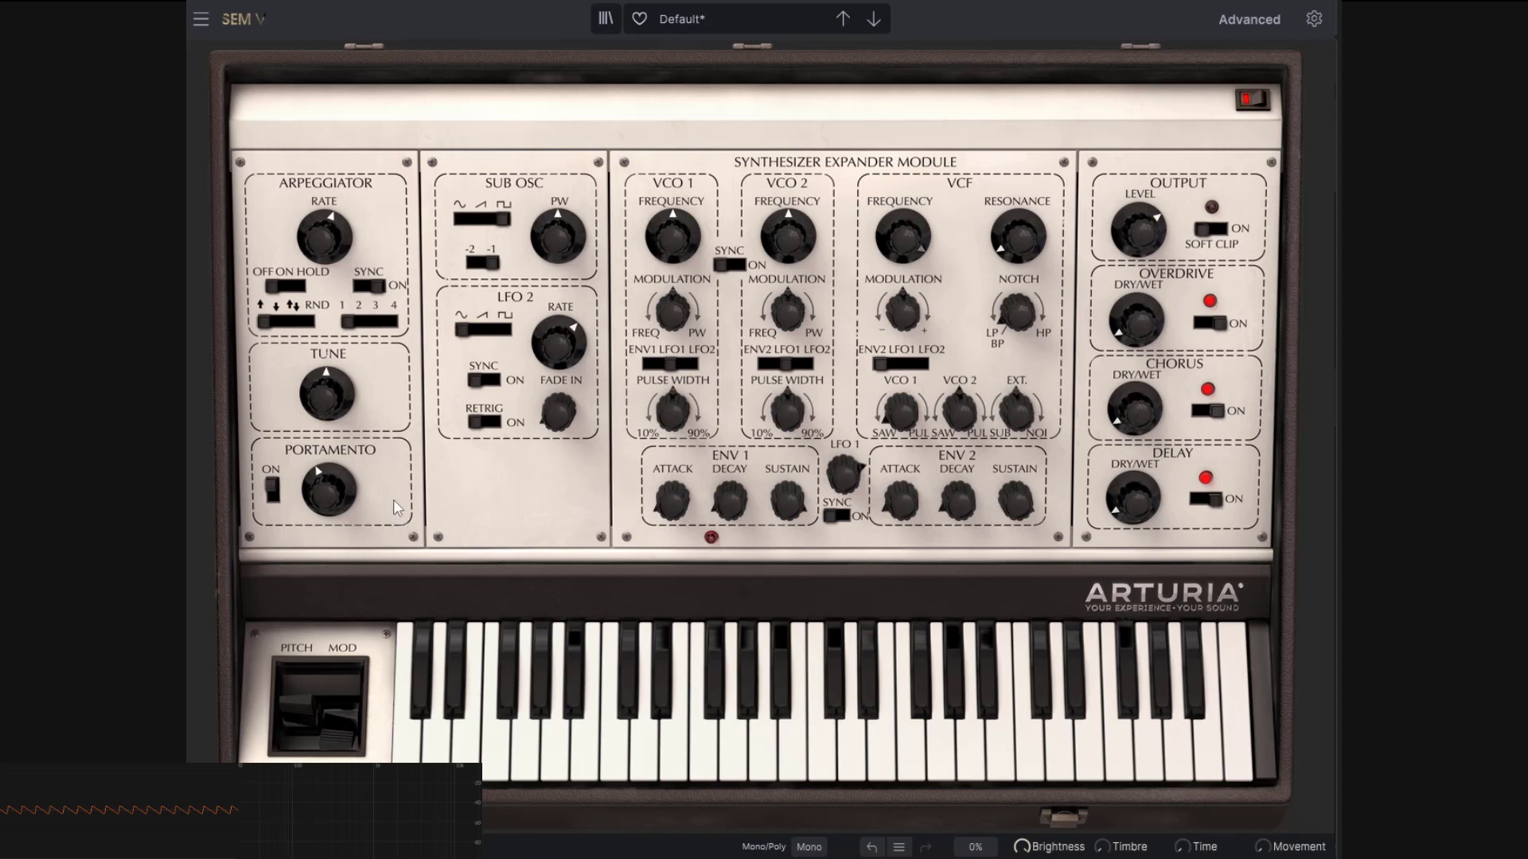
pyautogui.moveTo(333, 465)
pyautogui.moveTo(331, 493); pyautogui.dragTo(332, 517)
pyautogui.moveTo(294, 701); pyautogui.dragTo(347, 703)
pyautogui.moveTo(334, 736)
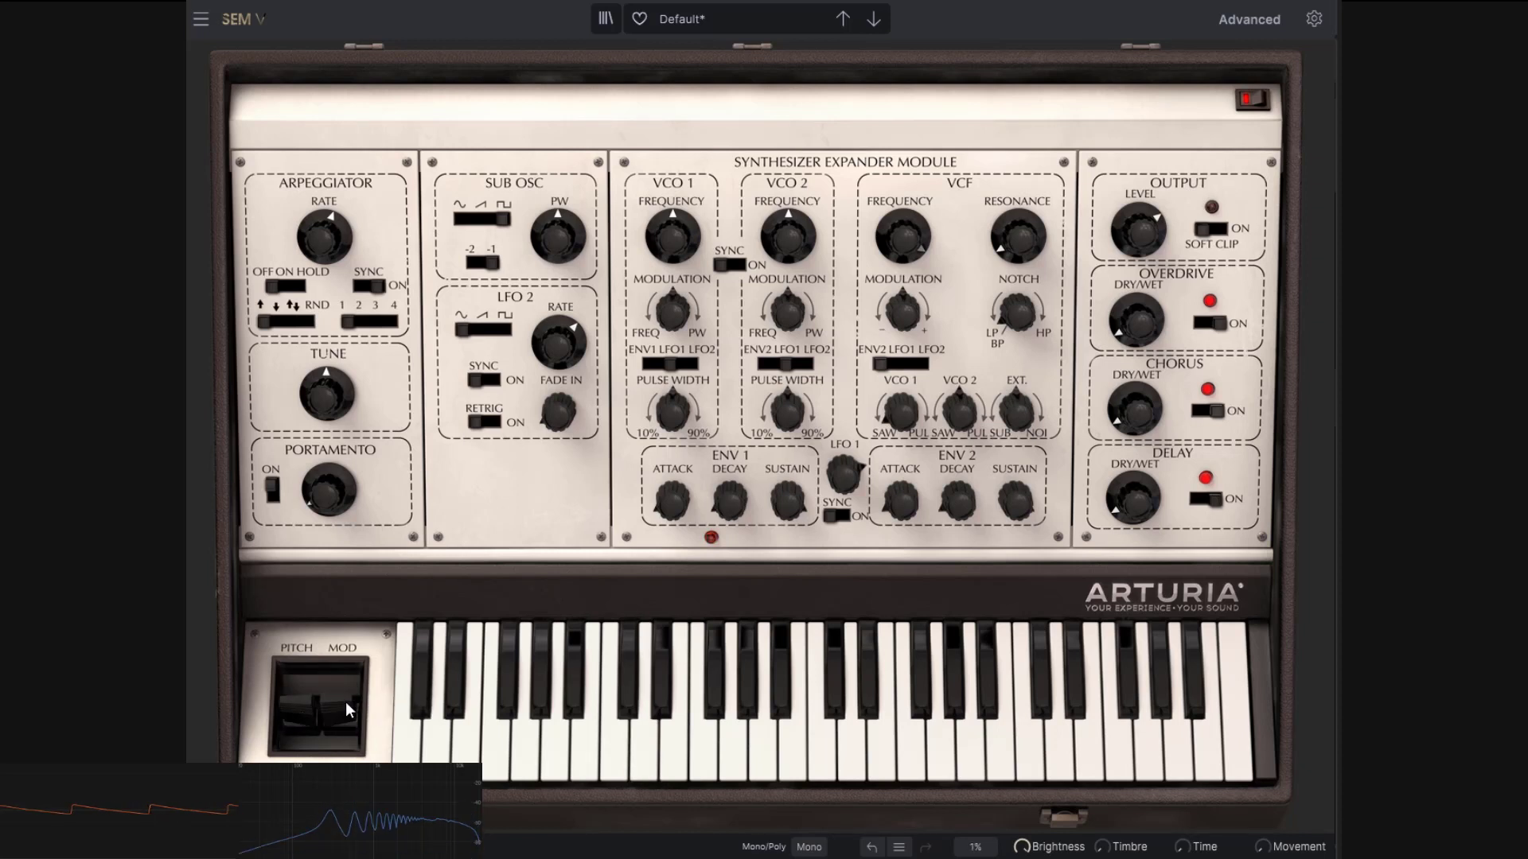
# Step: Reload the Default preset from the Template category and try the modulation wheel at its lowest position
pyautogui.click(707, 22)
pyautogui.moveTo(712, 303)
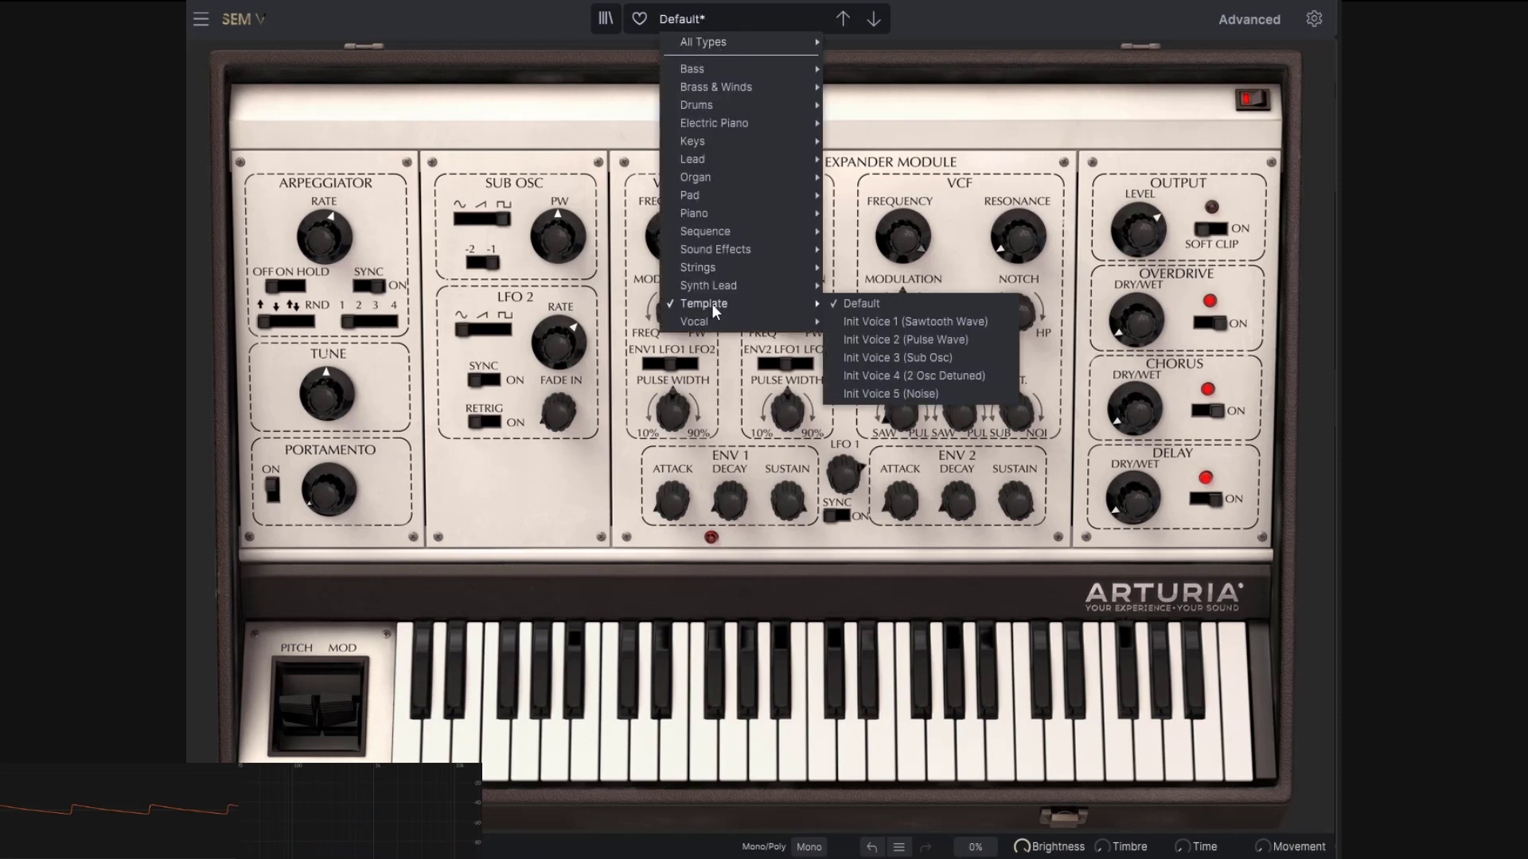
pyautogui.click(852, 303)
pyautogui.moveTo(354, 728)
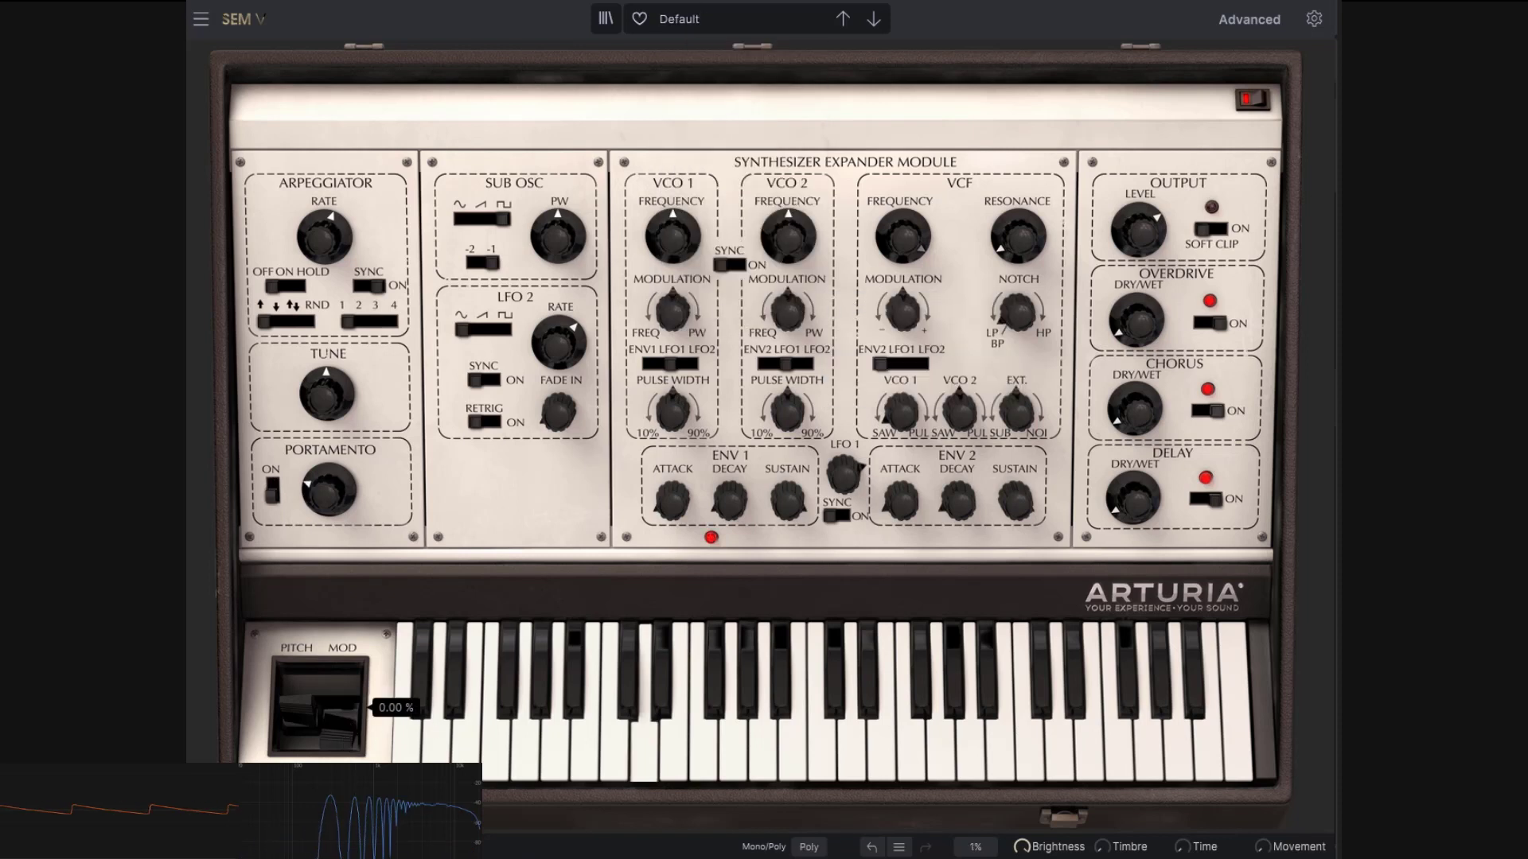
pyautogui.moveTo(344, 730)
pyautogui.mouseDown()
pyautogui.moveTo(344, 672)
pyautogui.moveTo(344, 732)
pyautogui.mouseUp()
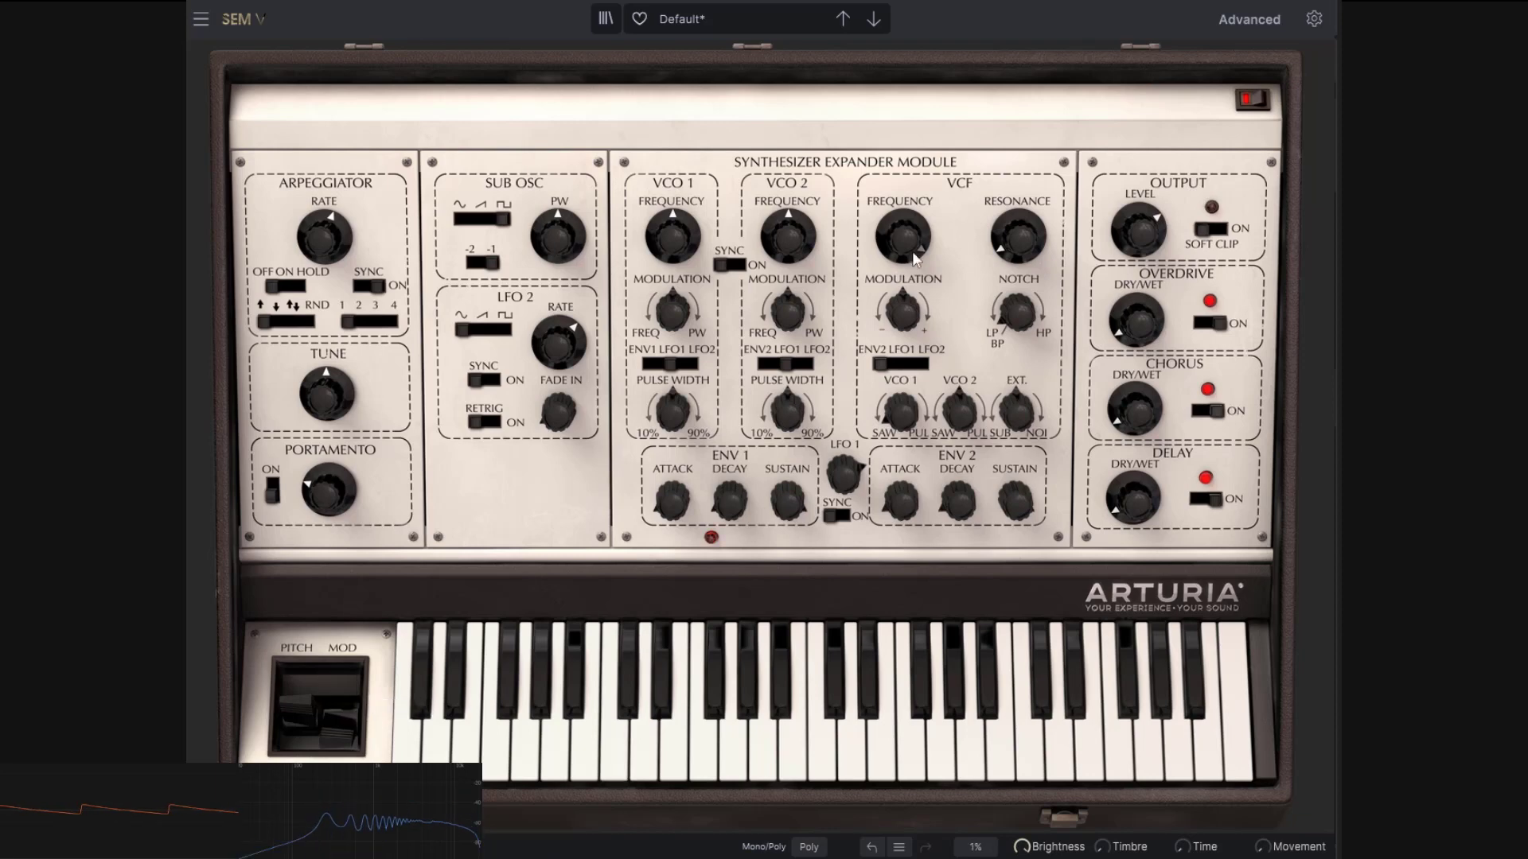
# Step: Open the advanced section, view the modulation matrix assignments, and close the section again
pyautogui.click(1248, 24)
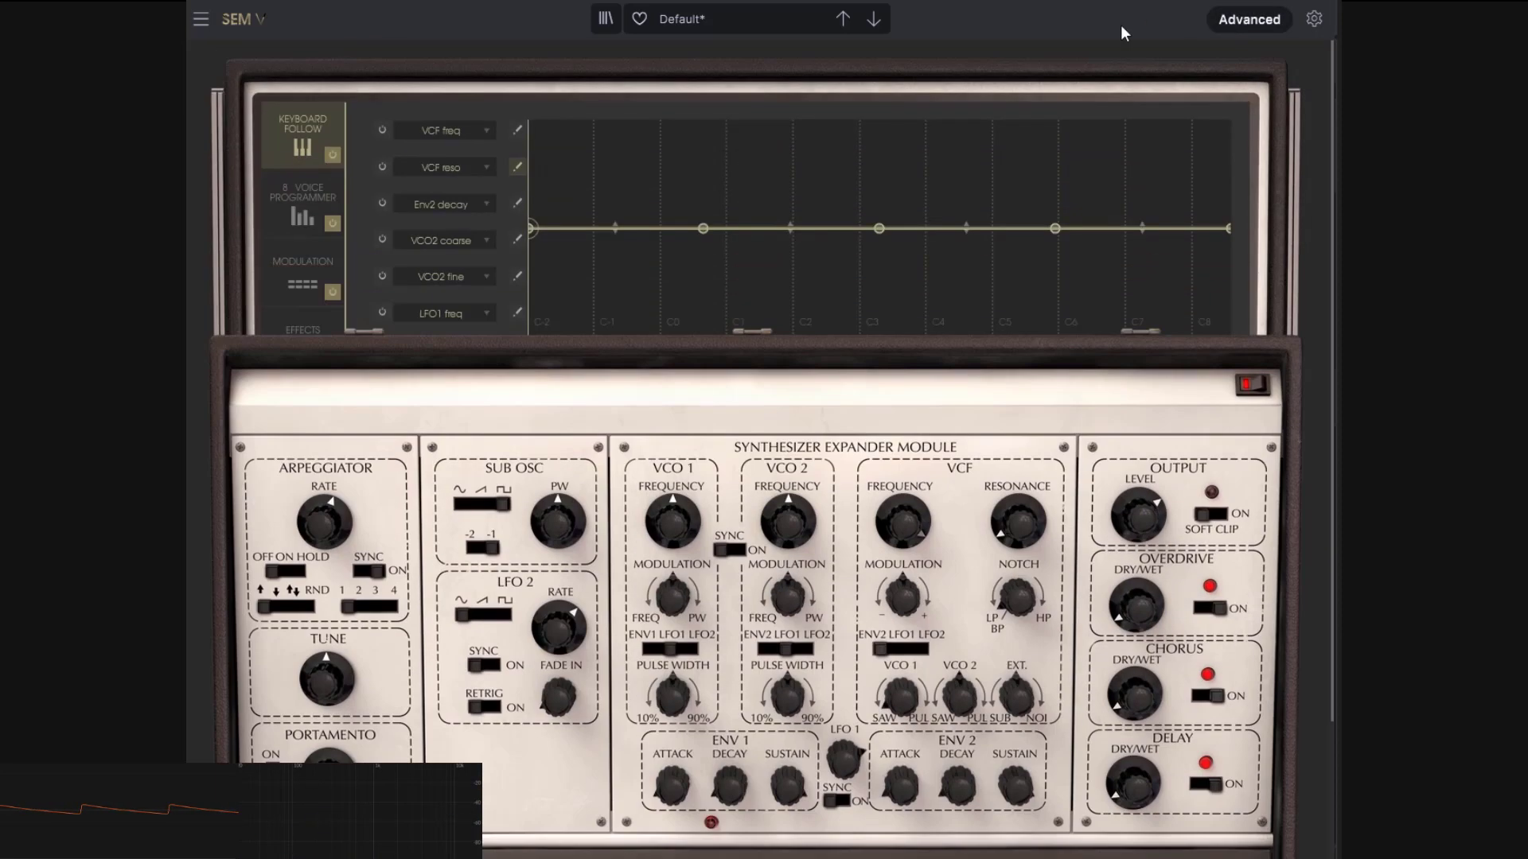
pyautogui.click(294, 275)
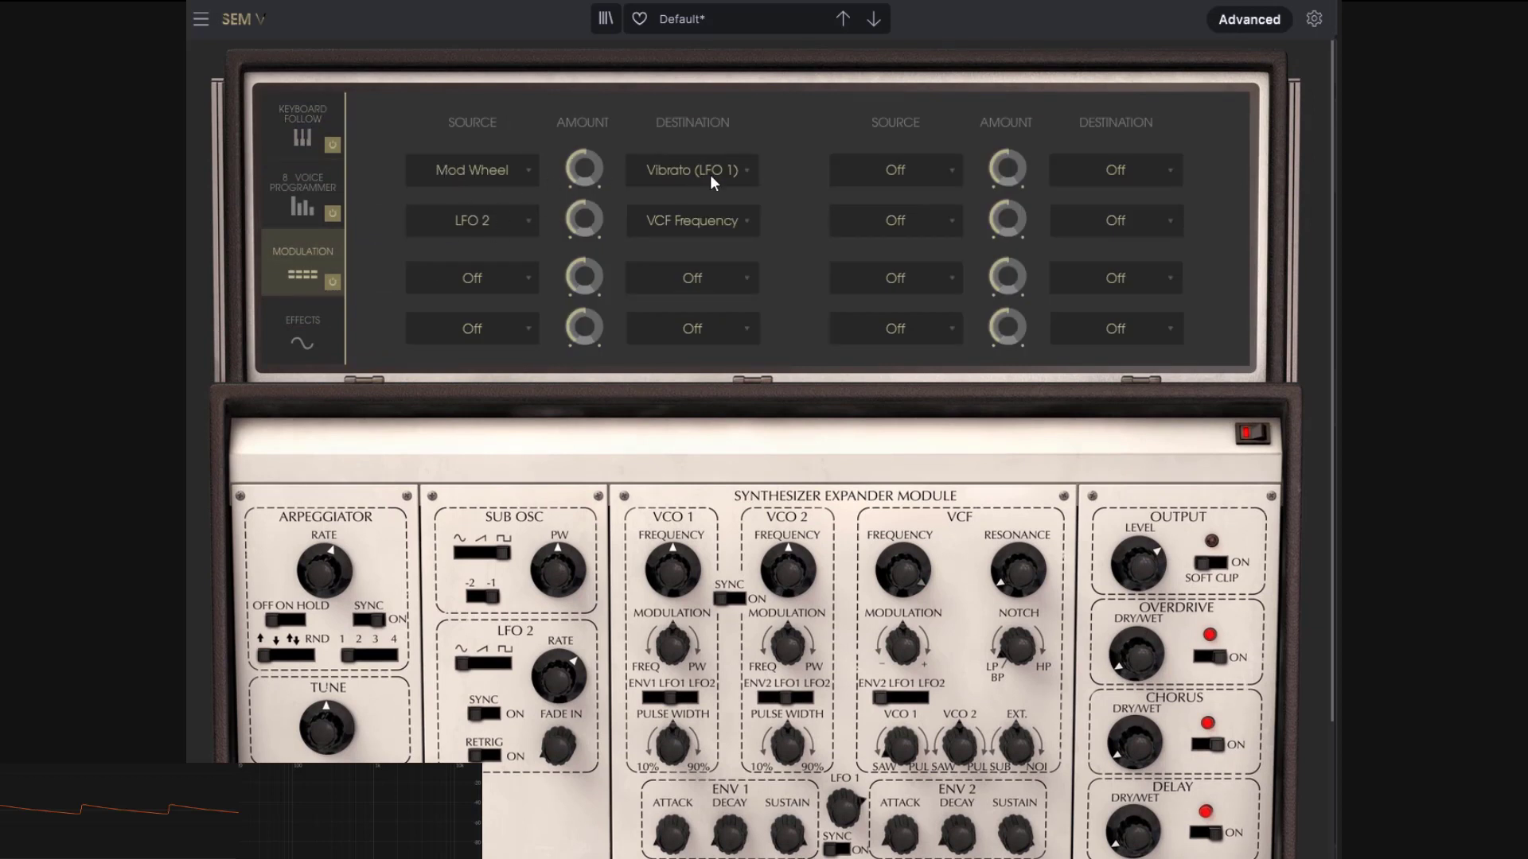
pyautogui.click(1238, 26)
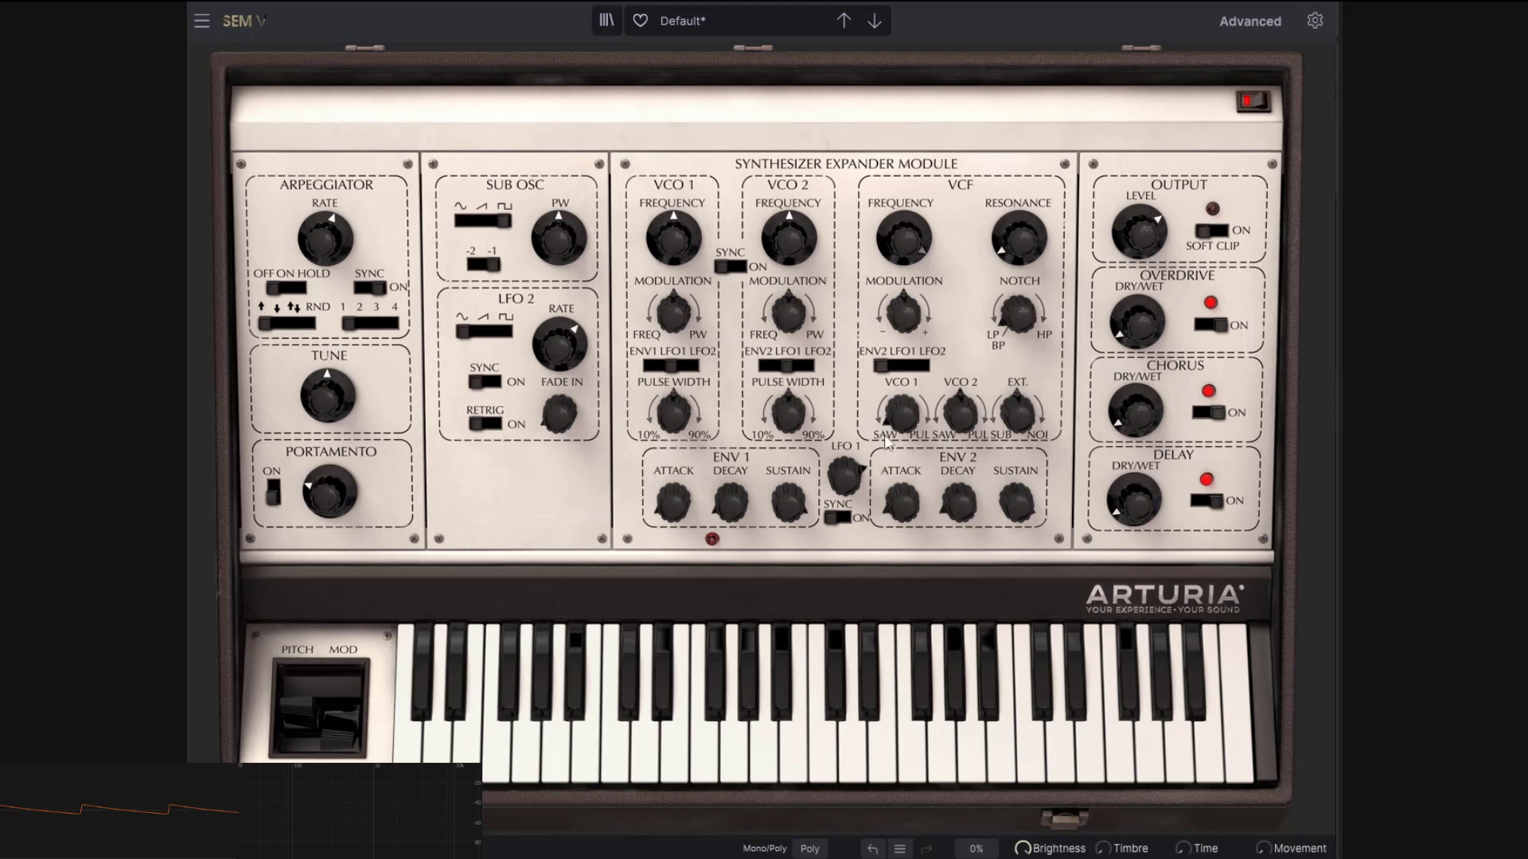
# Step: Try out the VCF frequency control and reload the Default preset
pyautogui.moveTo(903, 237); pyautogui.dragTo(903, 271)
pyautogui.moveTo(907, 504)
pyautogui.moveTo(901, 240)
pyautogui.moveTo(879, 367)
pyautogui.click(751, 22)
pyautogui.moveTo(762, 307)
pyautogui.click(871, 307)
# Step: Switch off Keyboard Follow and 8 Voice Programmer in the advanced section, and set modulation slot 1's source and destination to Off
pyautogui.click(1230, 26)
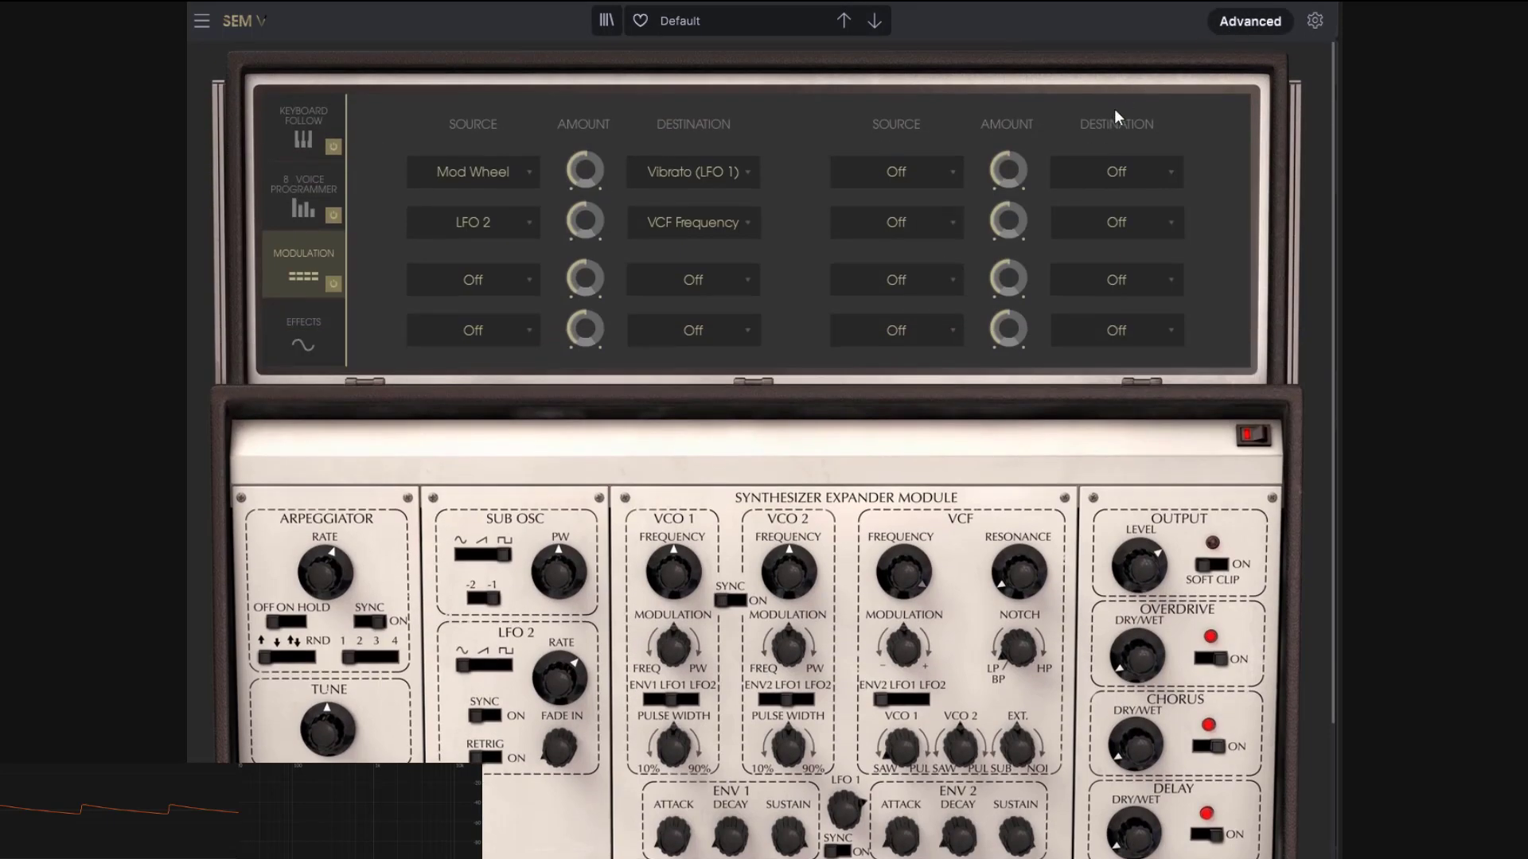
pyautogui.click(333, 146)
pyautogui.click(508, 168)
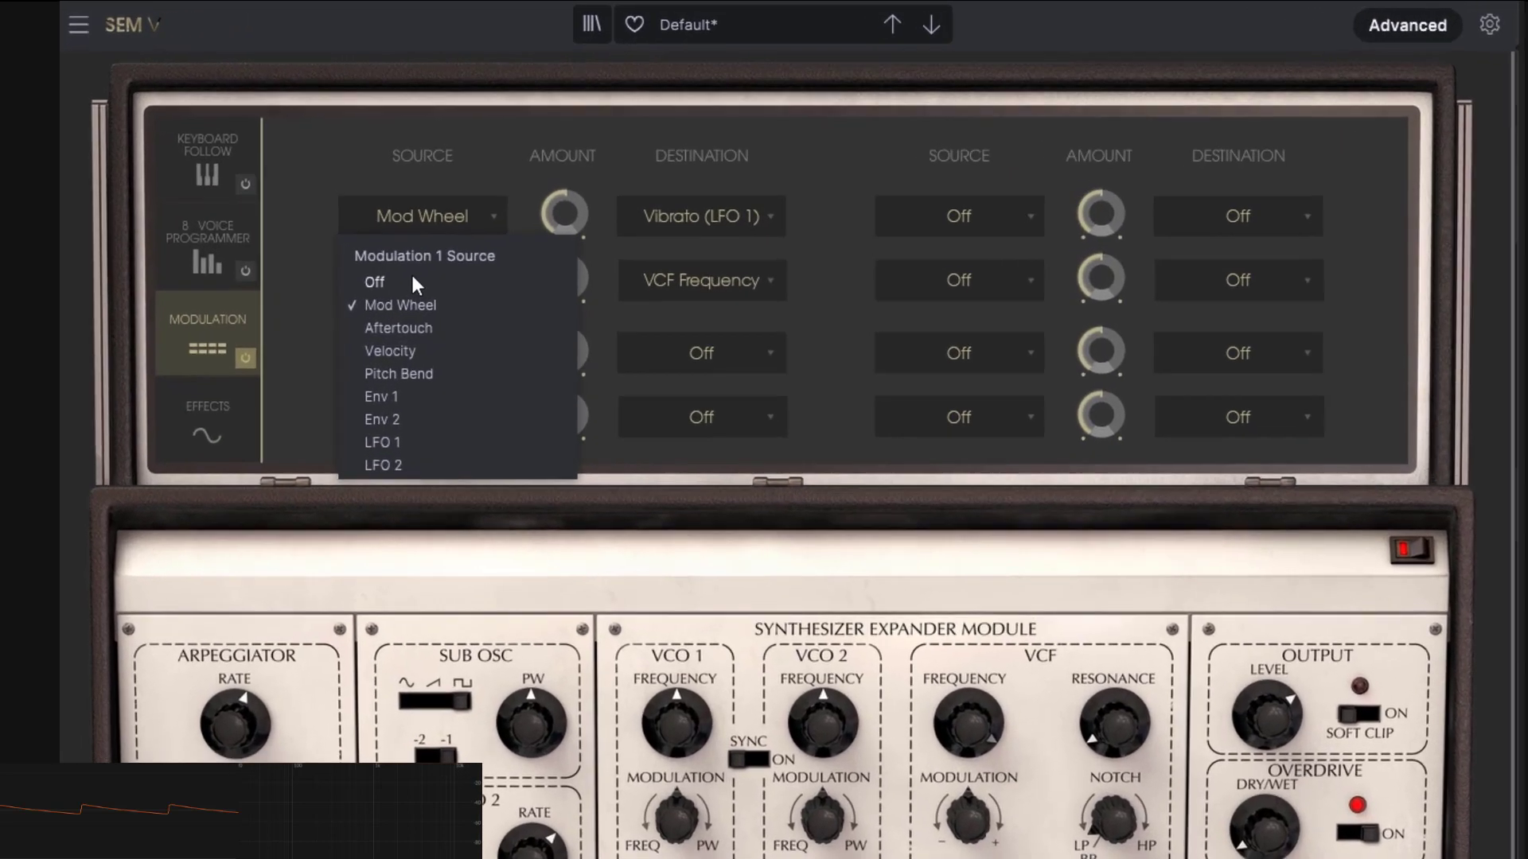
pyautogui.click(412, 284)
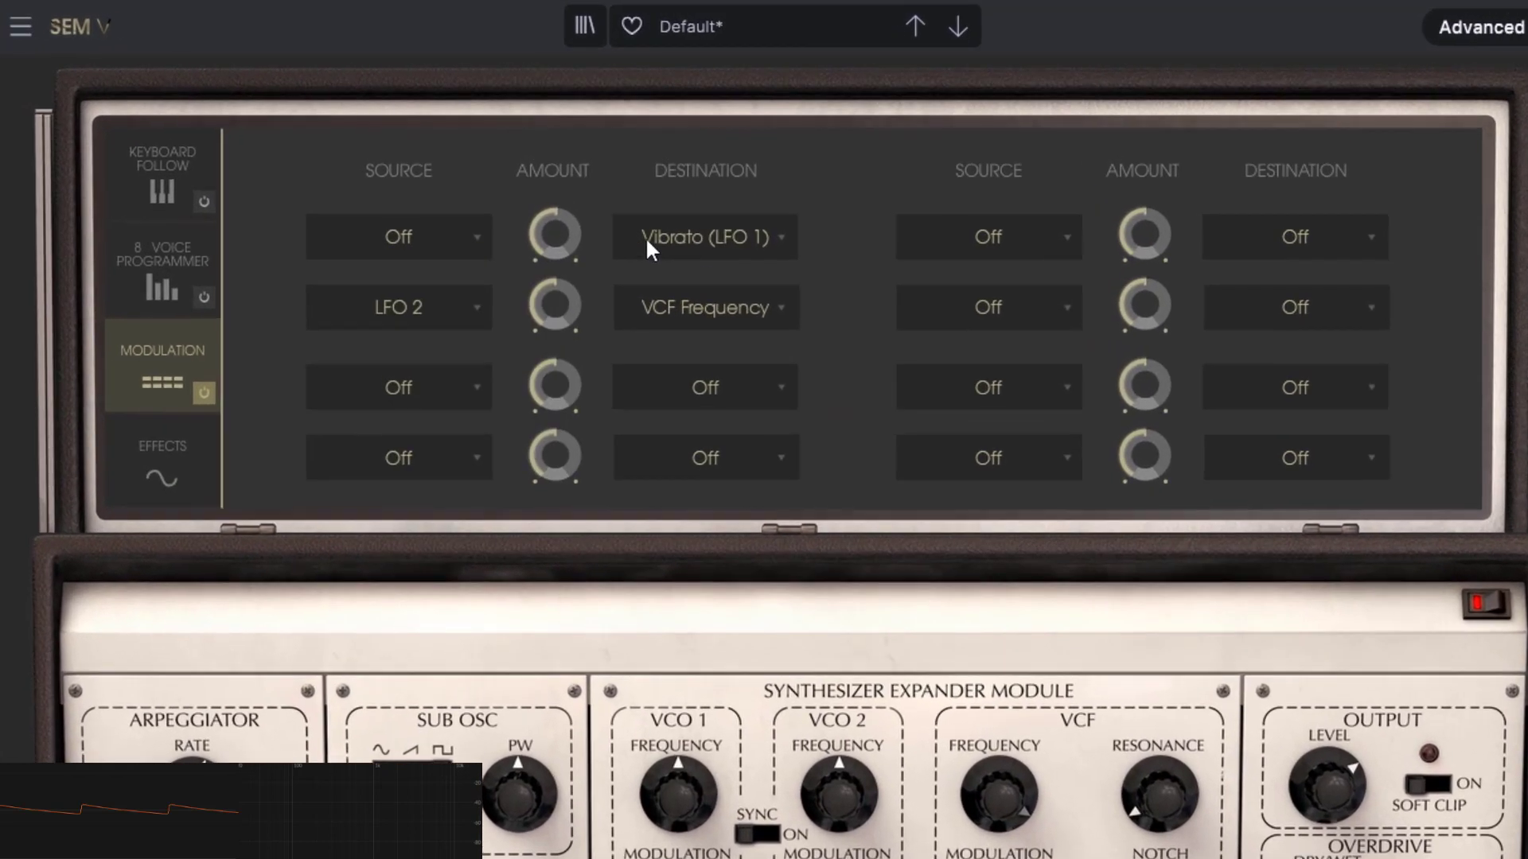
pyautogui.click(647, 216)
pyautogui.click(653, 277)
# Step: Set the source and destination of modulation slot 2 to Off
pyautogui.click(425, 288)
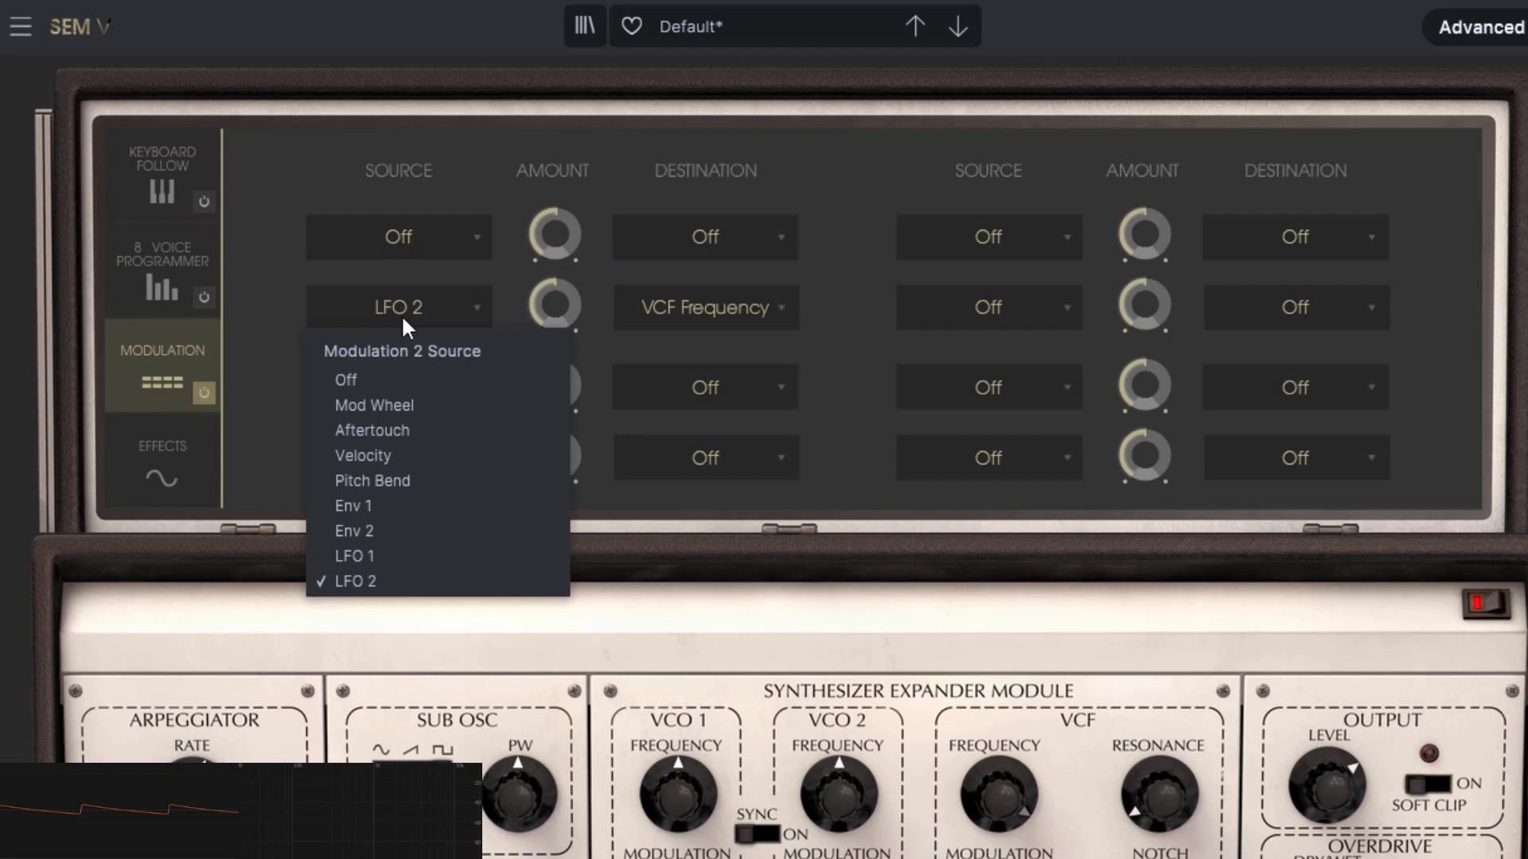
pyautogui.click(388, 381)
pyautogui.click(689, 316)
pyautogui.click(712, 376)
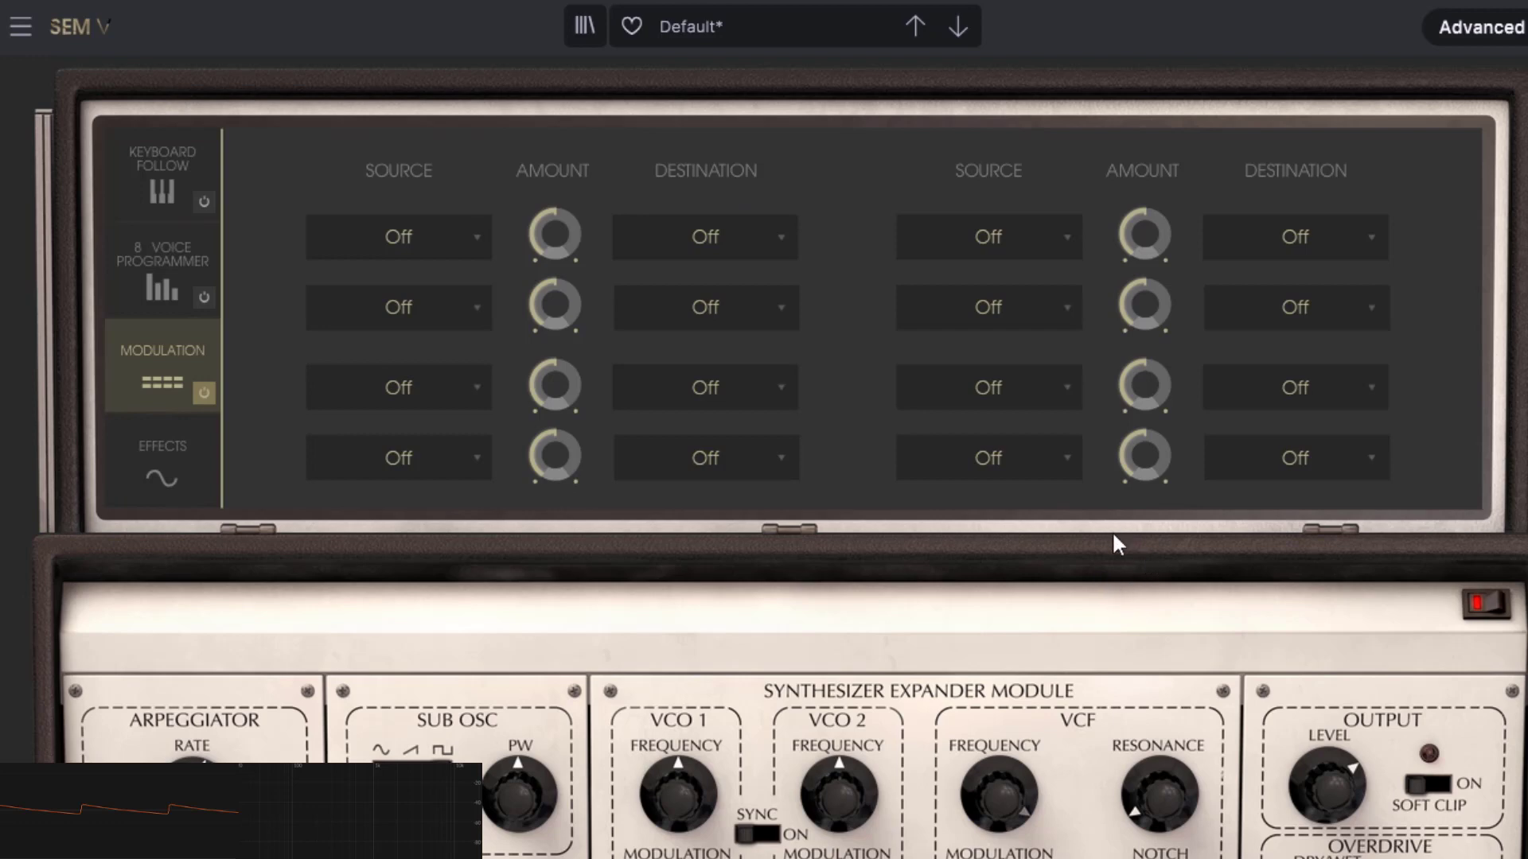
# Step: Shape the filter sound with VCF frequency at 64.67 Hz, higher resonance, and adjusted VCF modulation and Env 2 settings
pyautogui.moveTo(1009, 783)
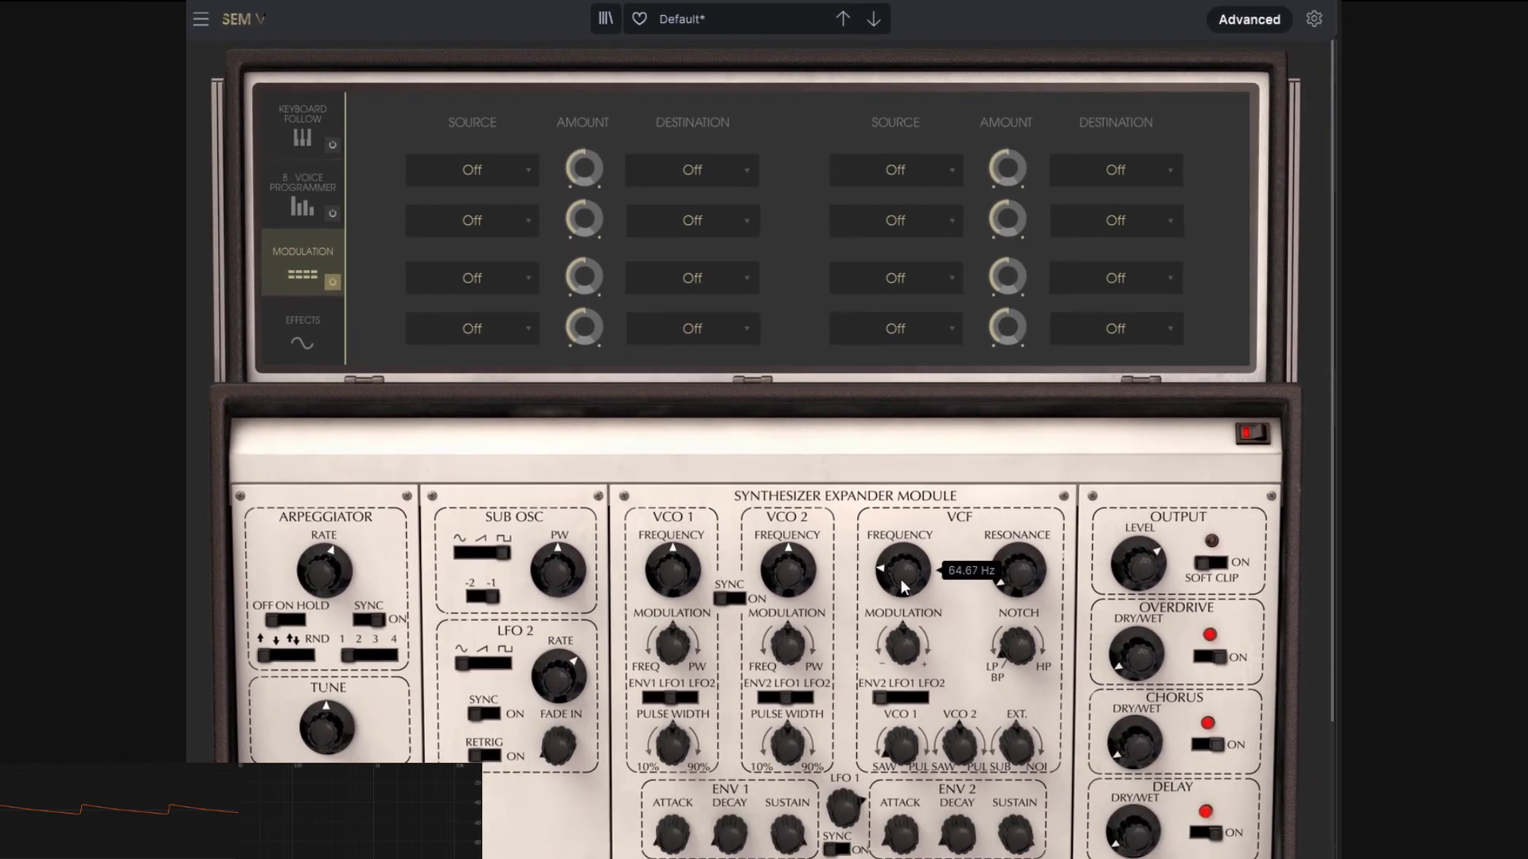
pyautogui.moveTo(898, 741)
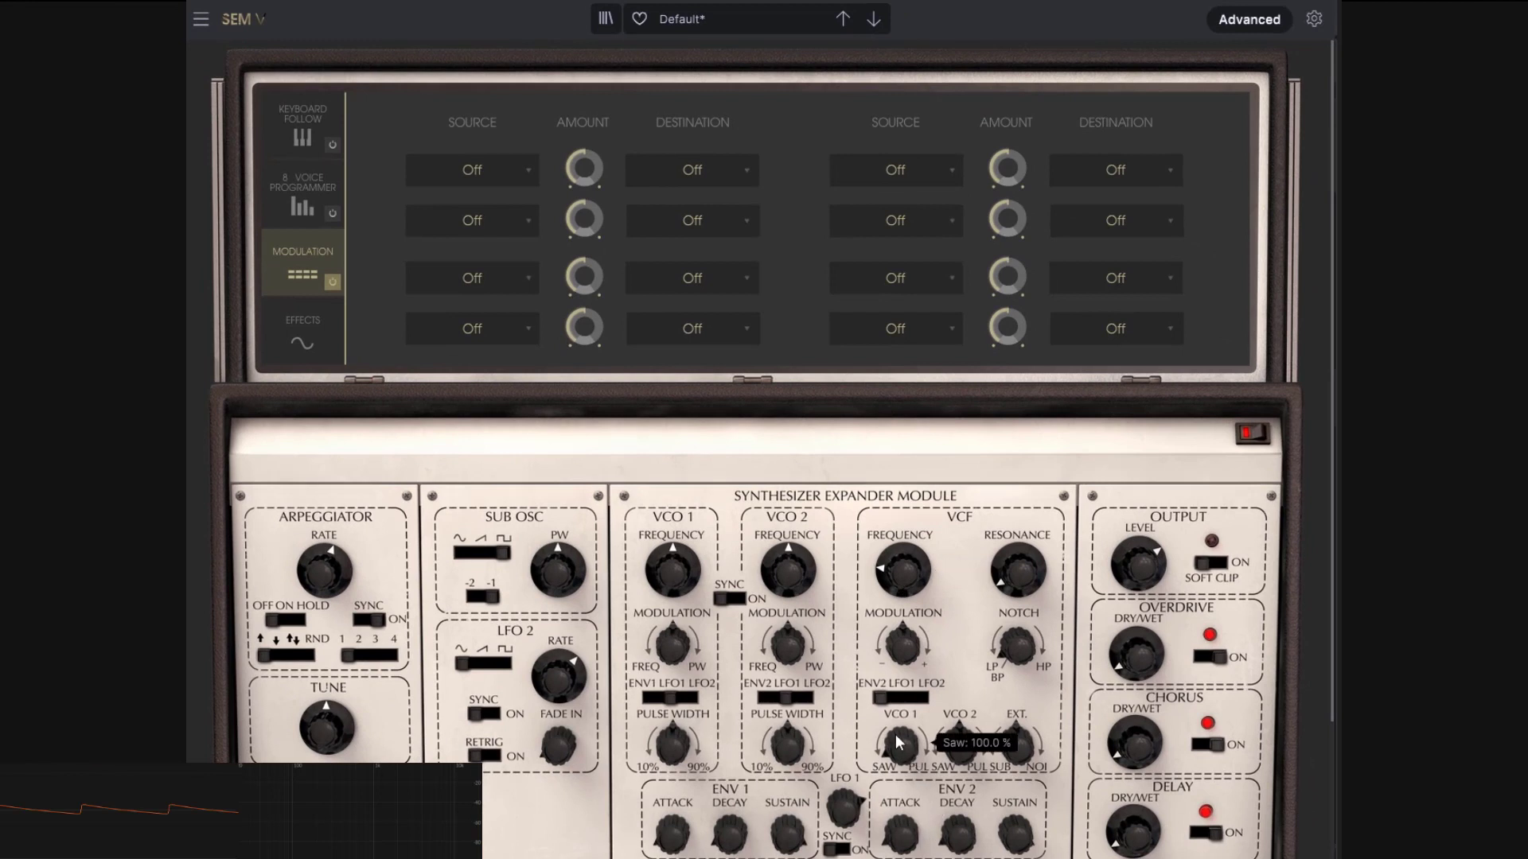
pyautogui.moveTo(903, 838); pyautogui.dragTo(1013, 820)
pyautogui.moveTo(1020, 572); pyautogui.dragTo(1020, 538)
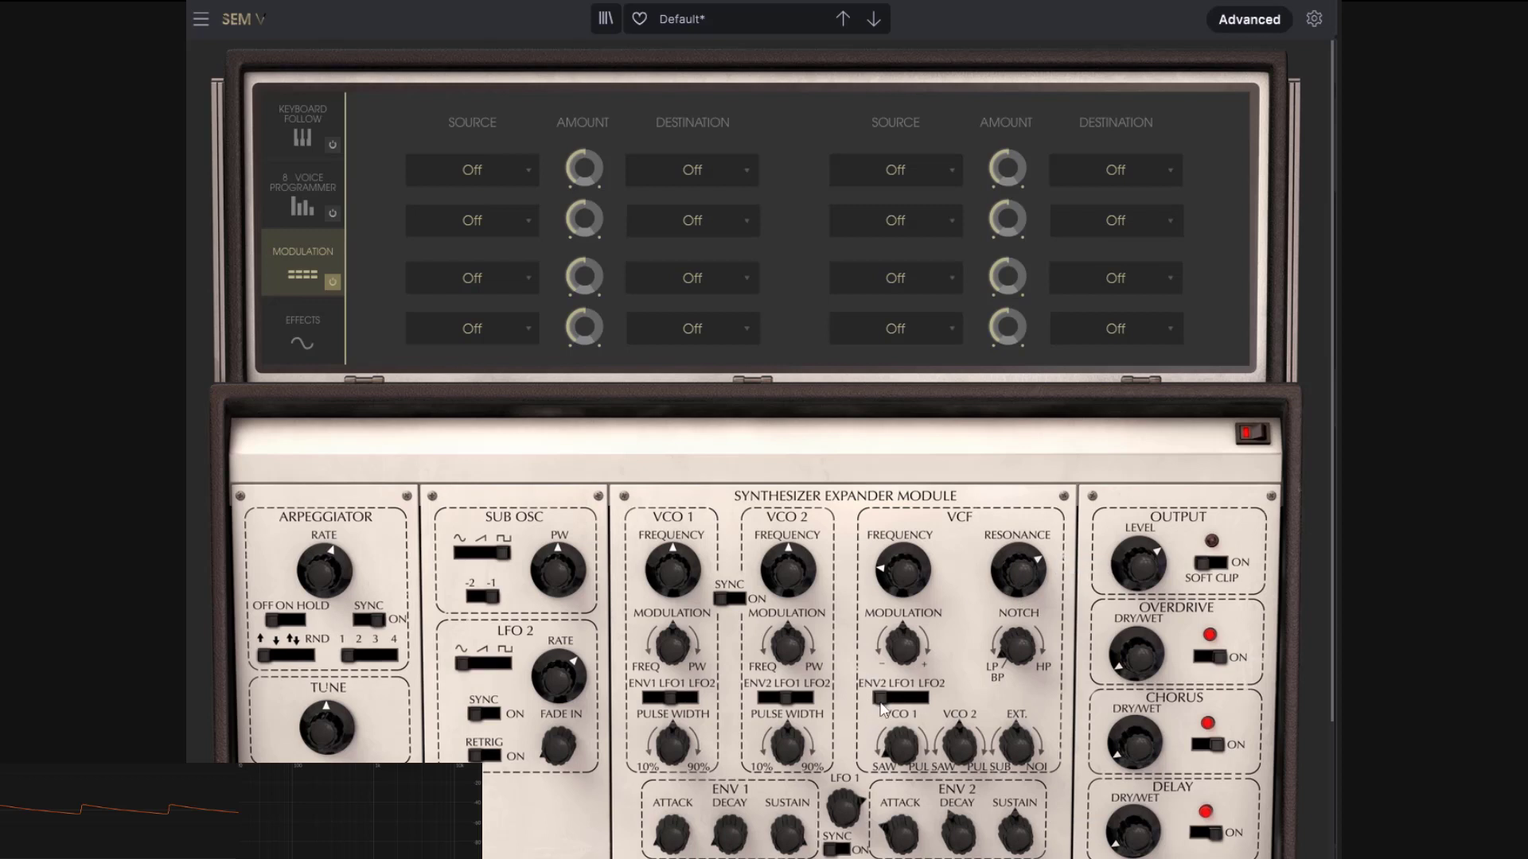
pyautogui.moveTo(907, 663); pyautogui.dragTo(908, 589)
pyautogui.moveTo(915, 573)
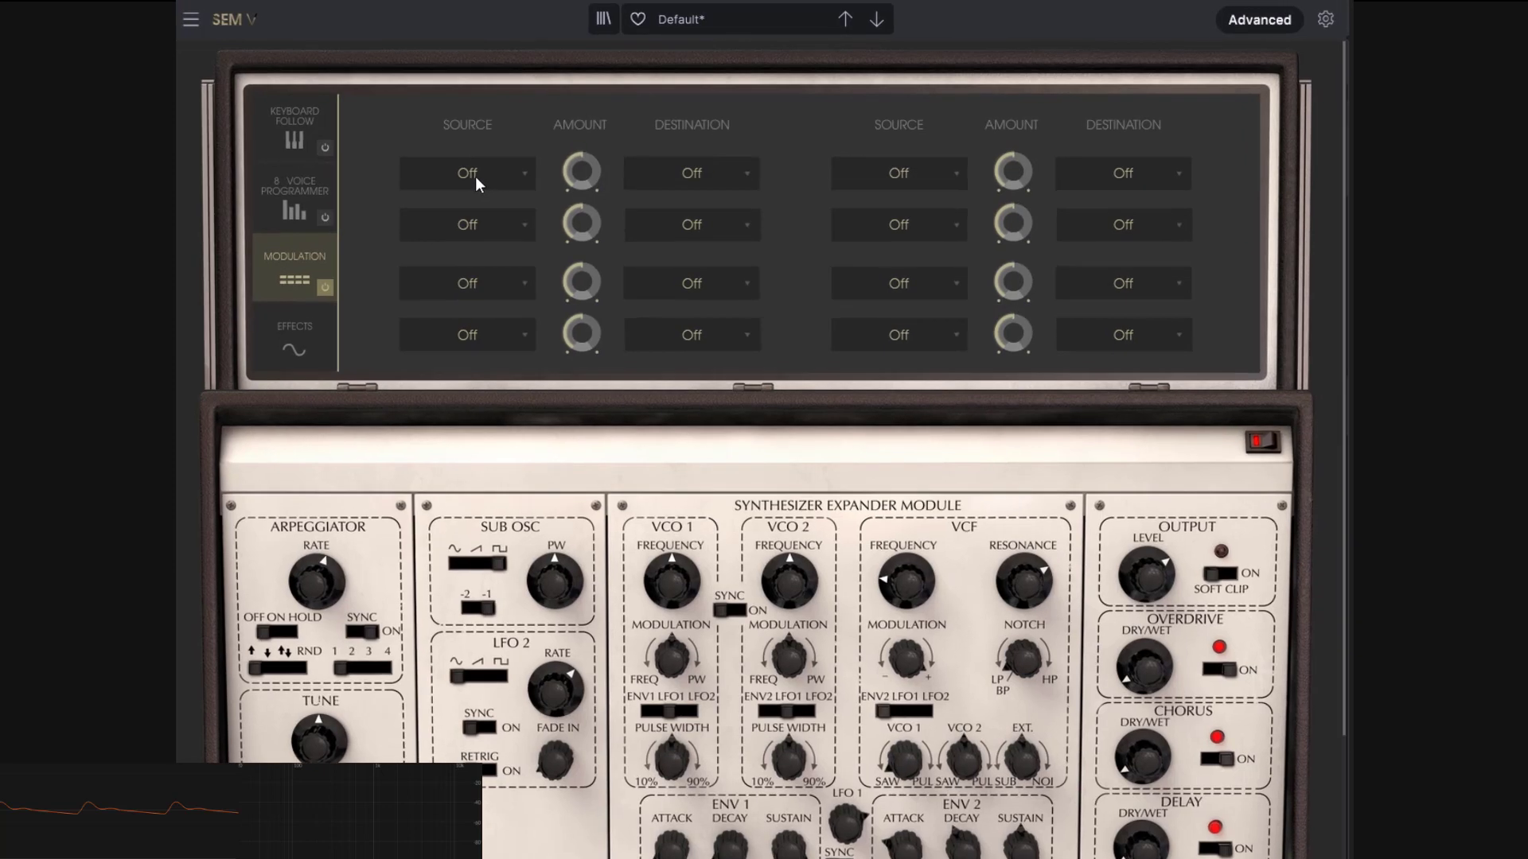
# Step: Assign LFO 1 to VCF Frequency in modulation slot 1
pyautogui.click(475, 173)
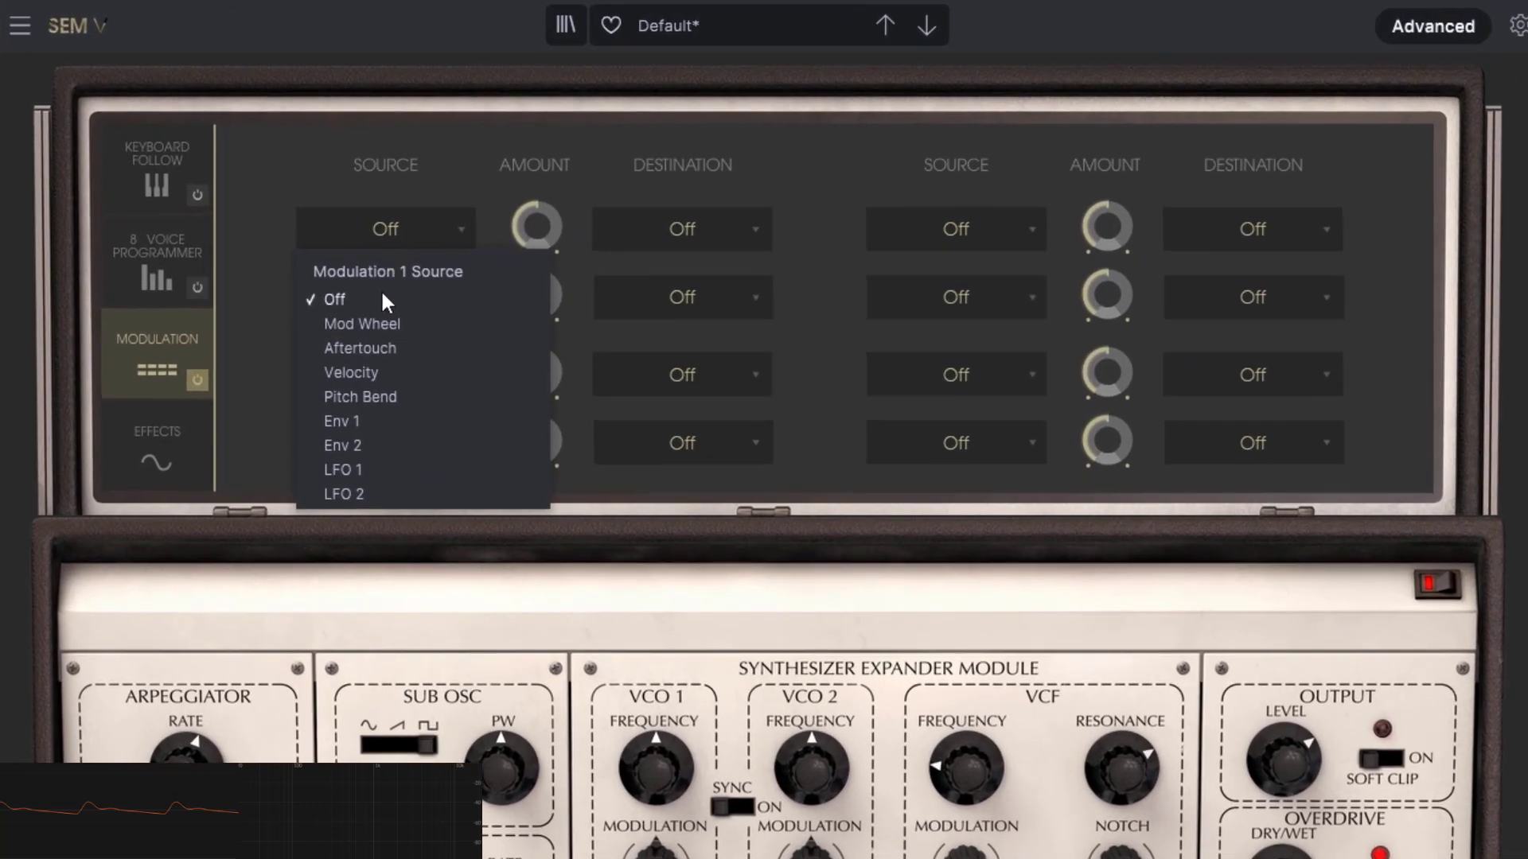
pyautogui.click(355, 471)
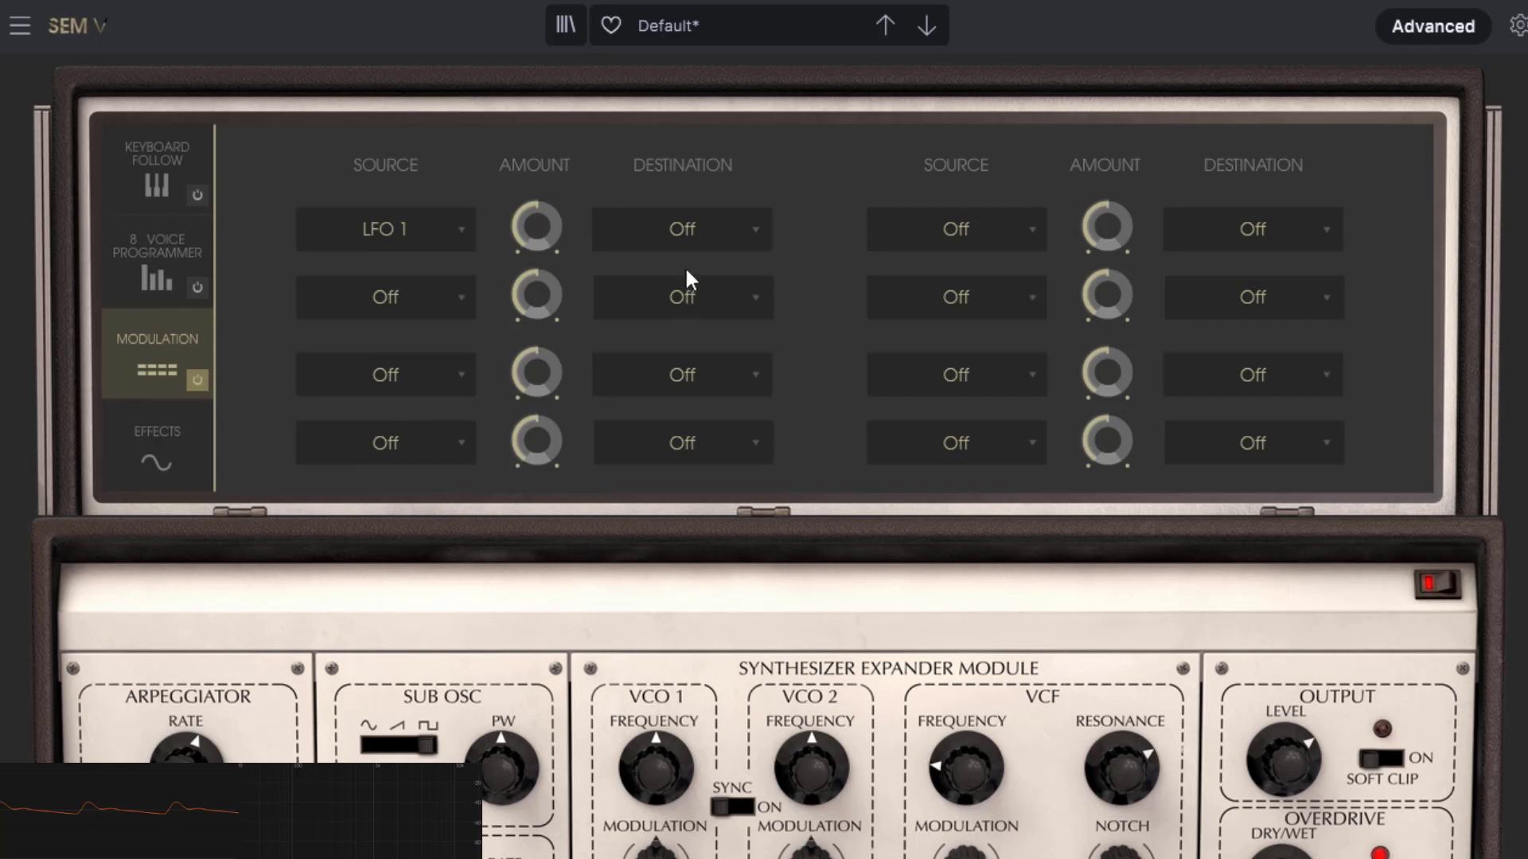
pyautogui.click(680, 228)
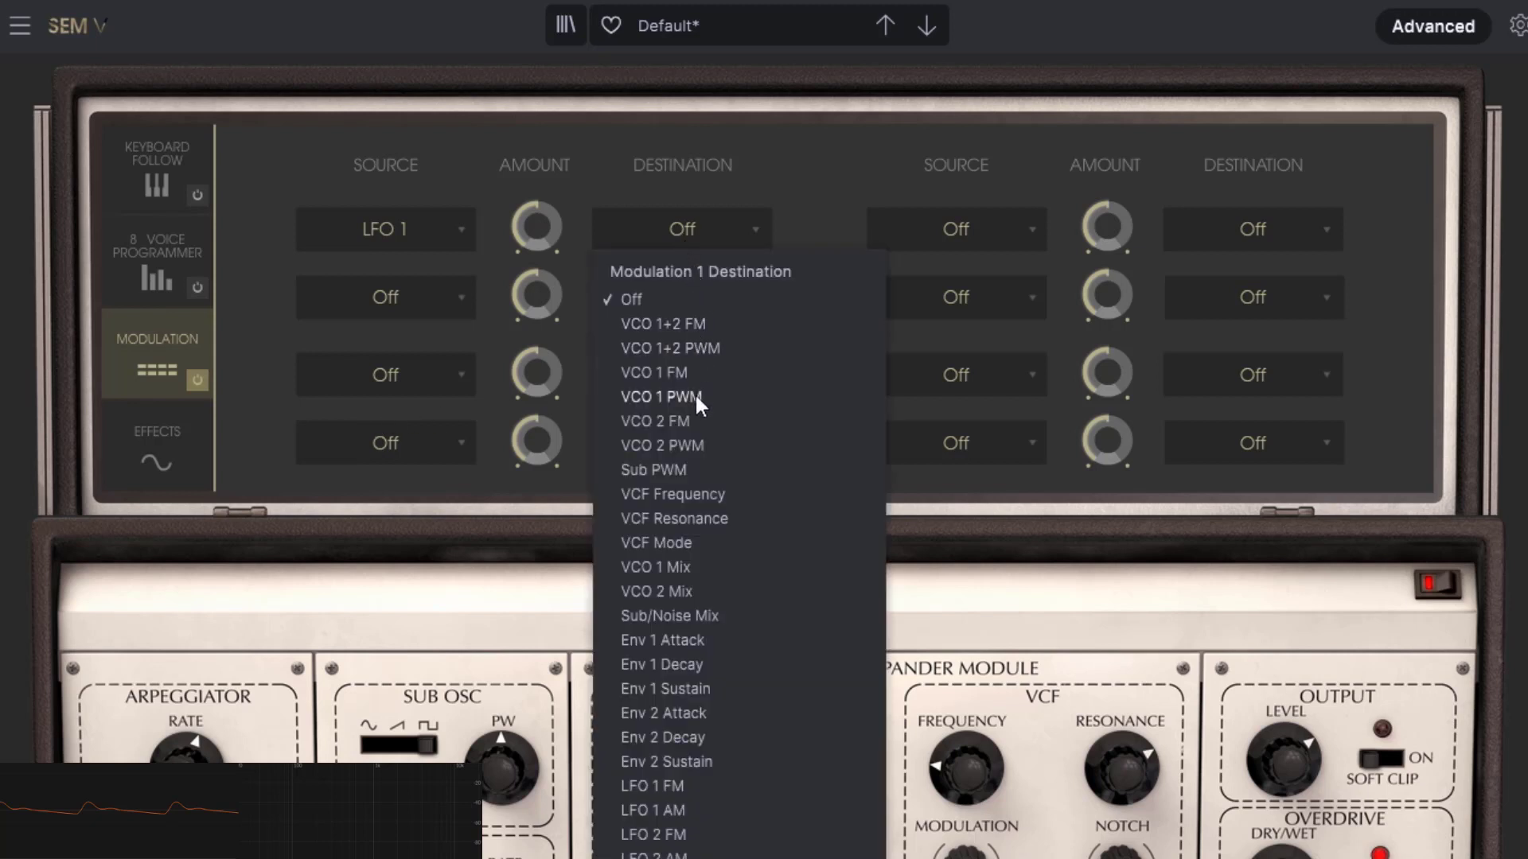
pyautogui.click(692, 495)
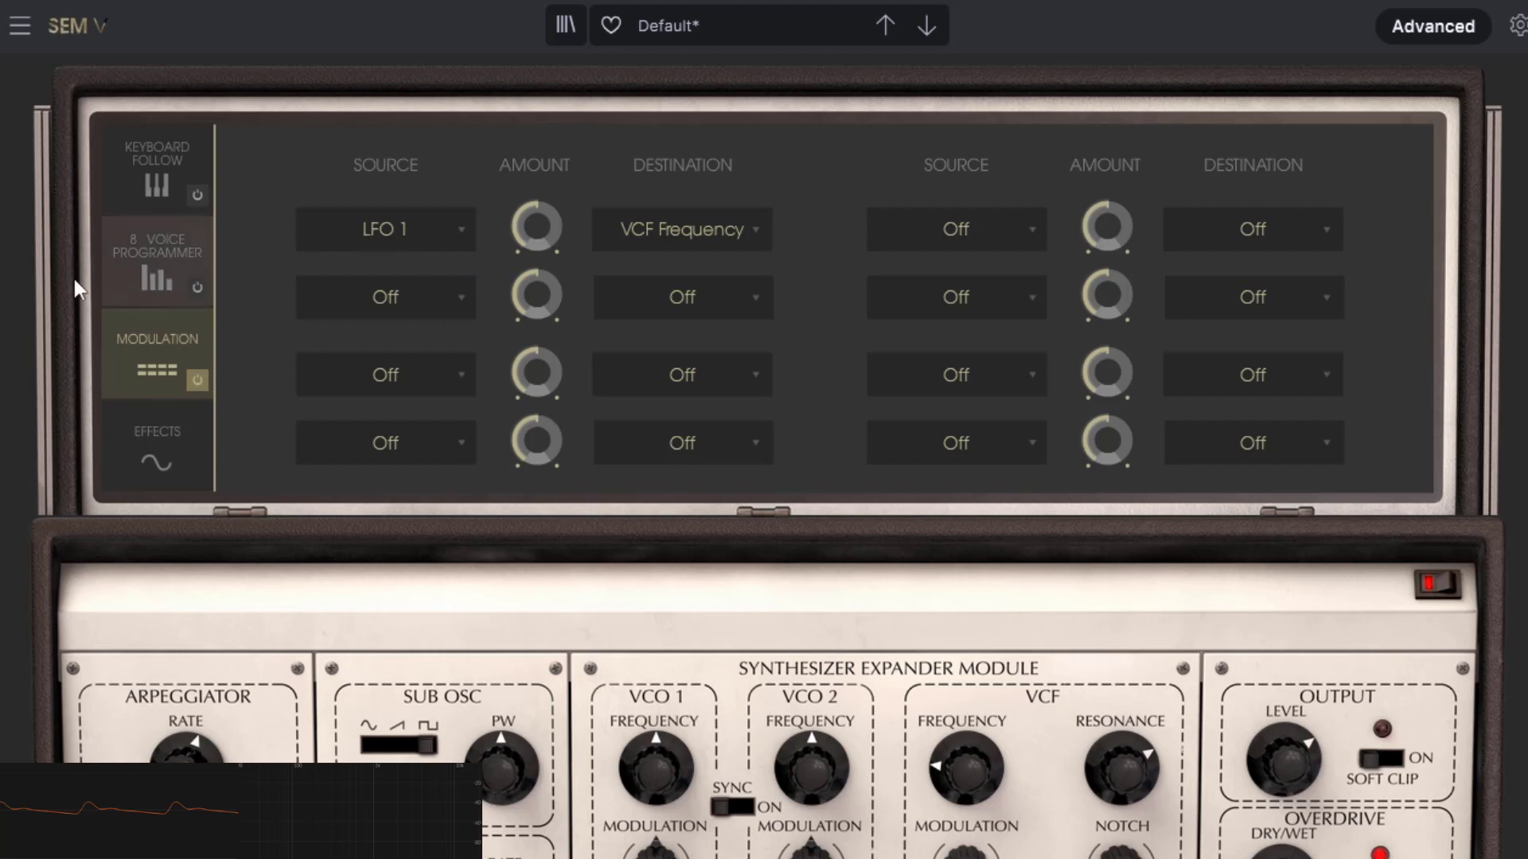
# Step: Try slot 1 modulation amounts of 44%, 99.20% and a negative value while playing, and leave a moderate positive amount
pyautogui.moveTo(547, 225)
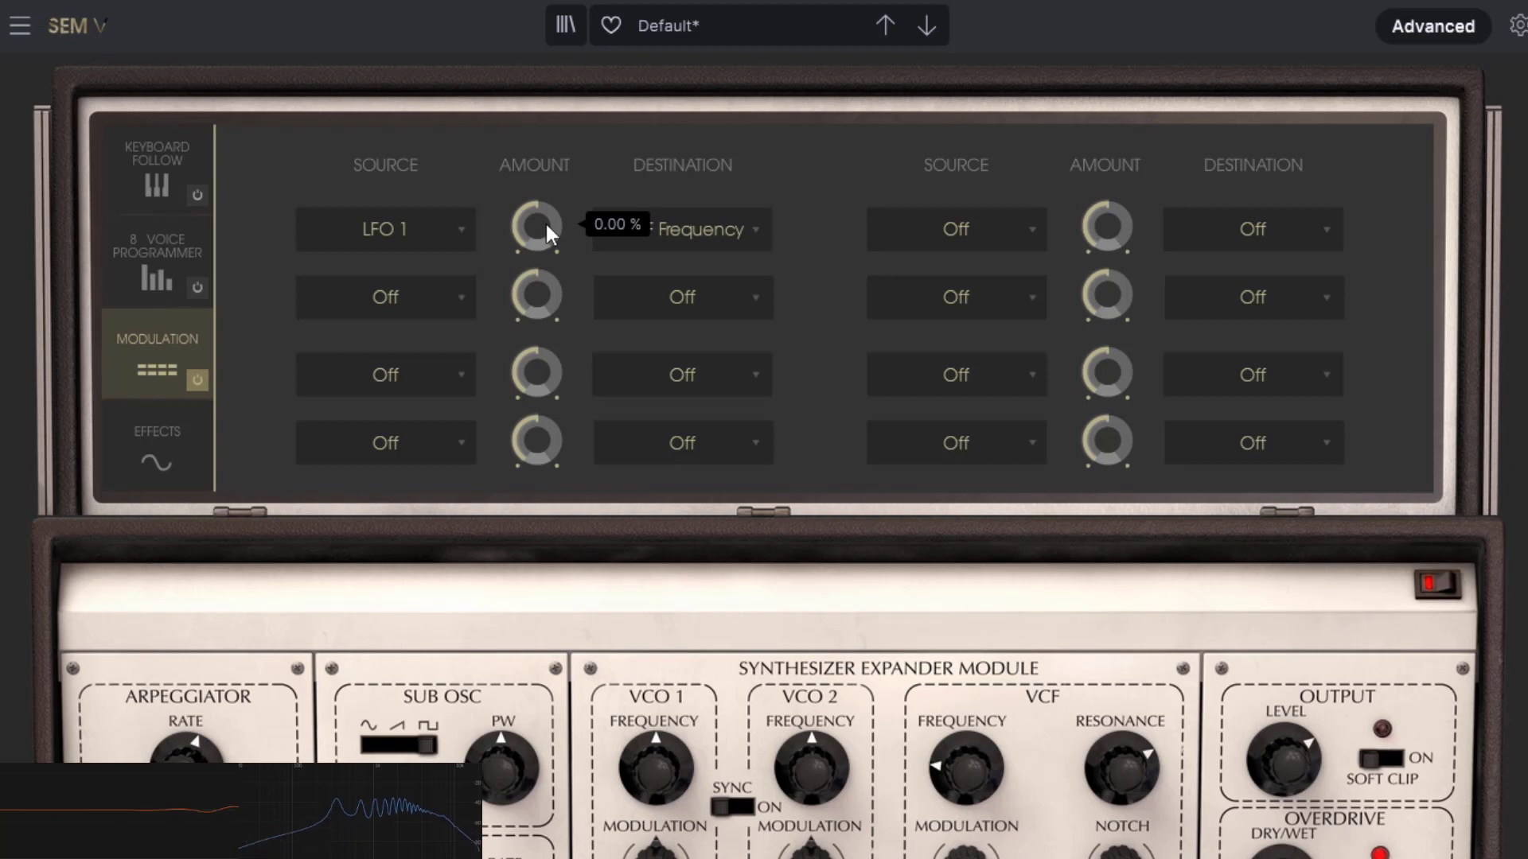
pyautogui.moveTo(545, 221); pyautogui.dragTo(546, 186)
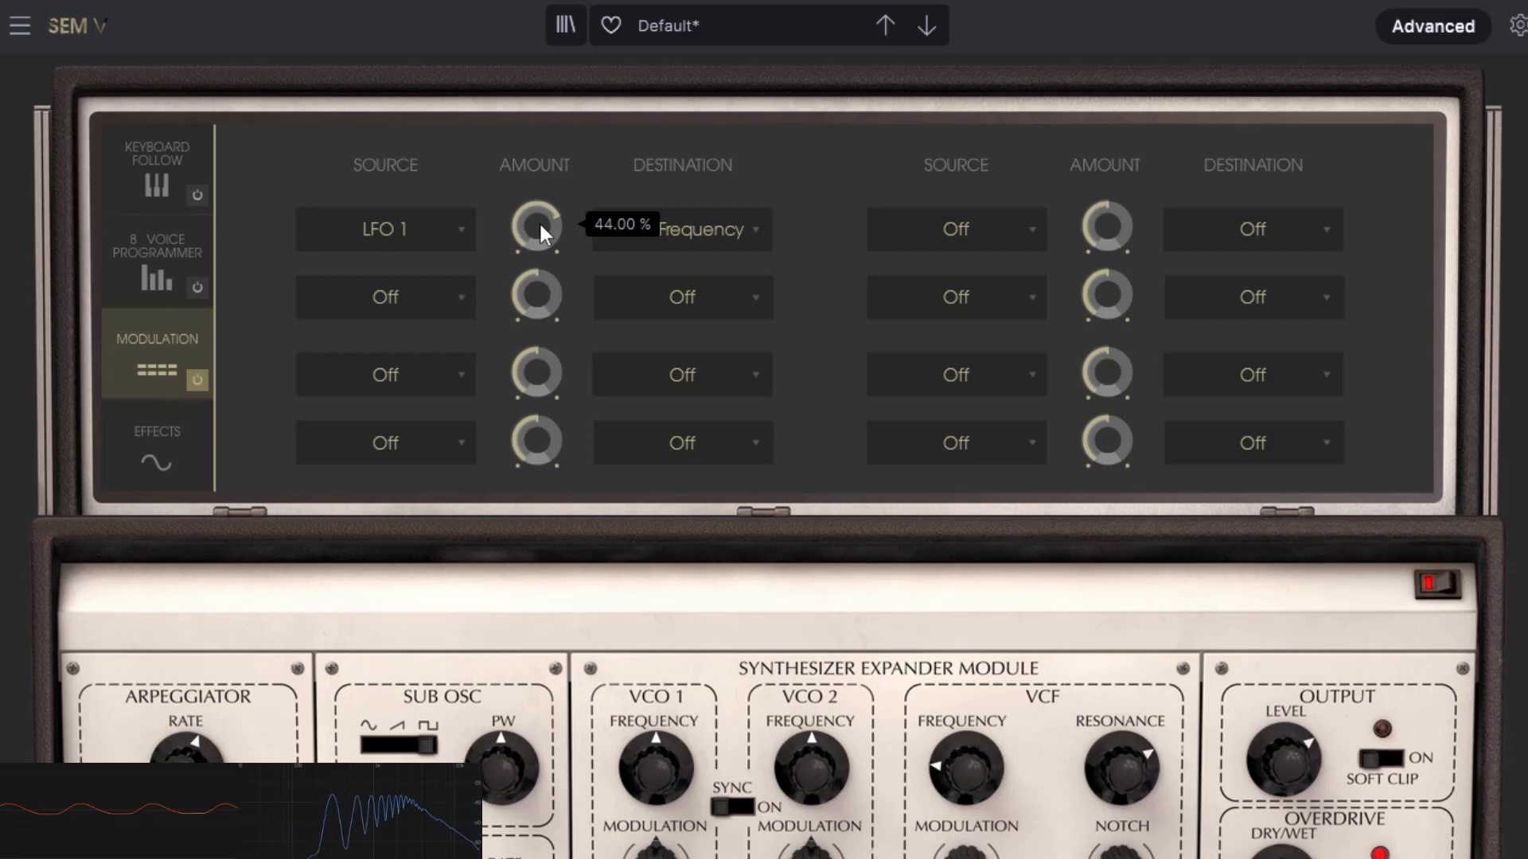
pyautogui.moveTo(537, 221)
pyautogui.mouseDown()
pyautogui.moveTo(538, 151)
pyautogui.moveTo(538, 225)
pyautogui.mouseUp()
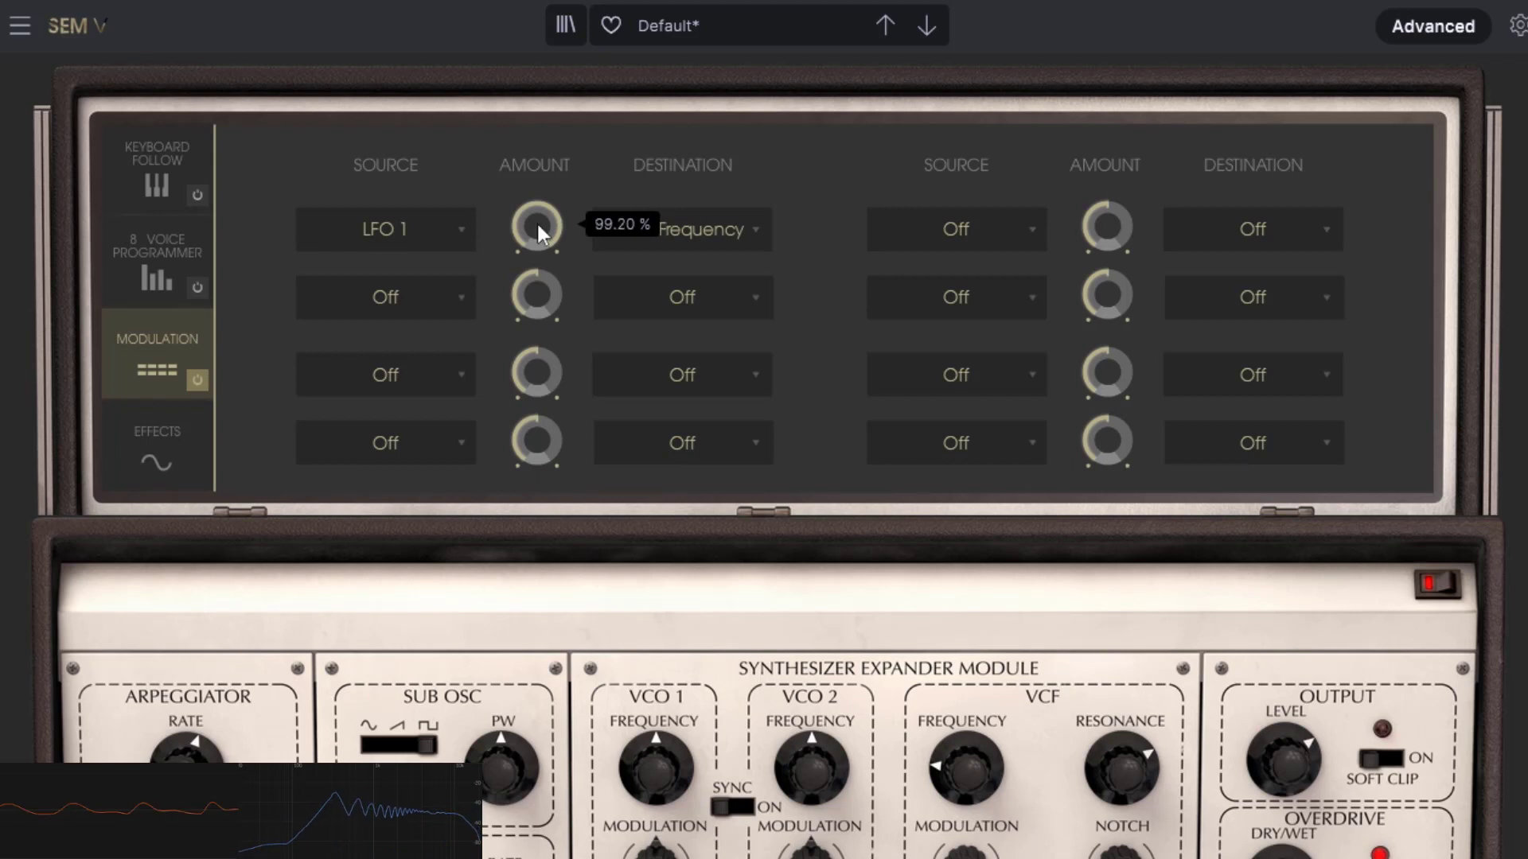
pyautogui.moveTo(538, 225); pyautogui.dragTo(538, 410)
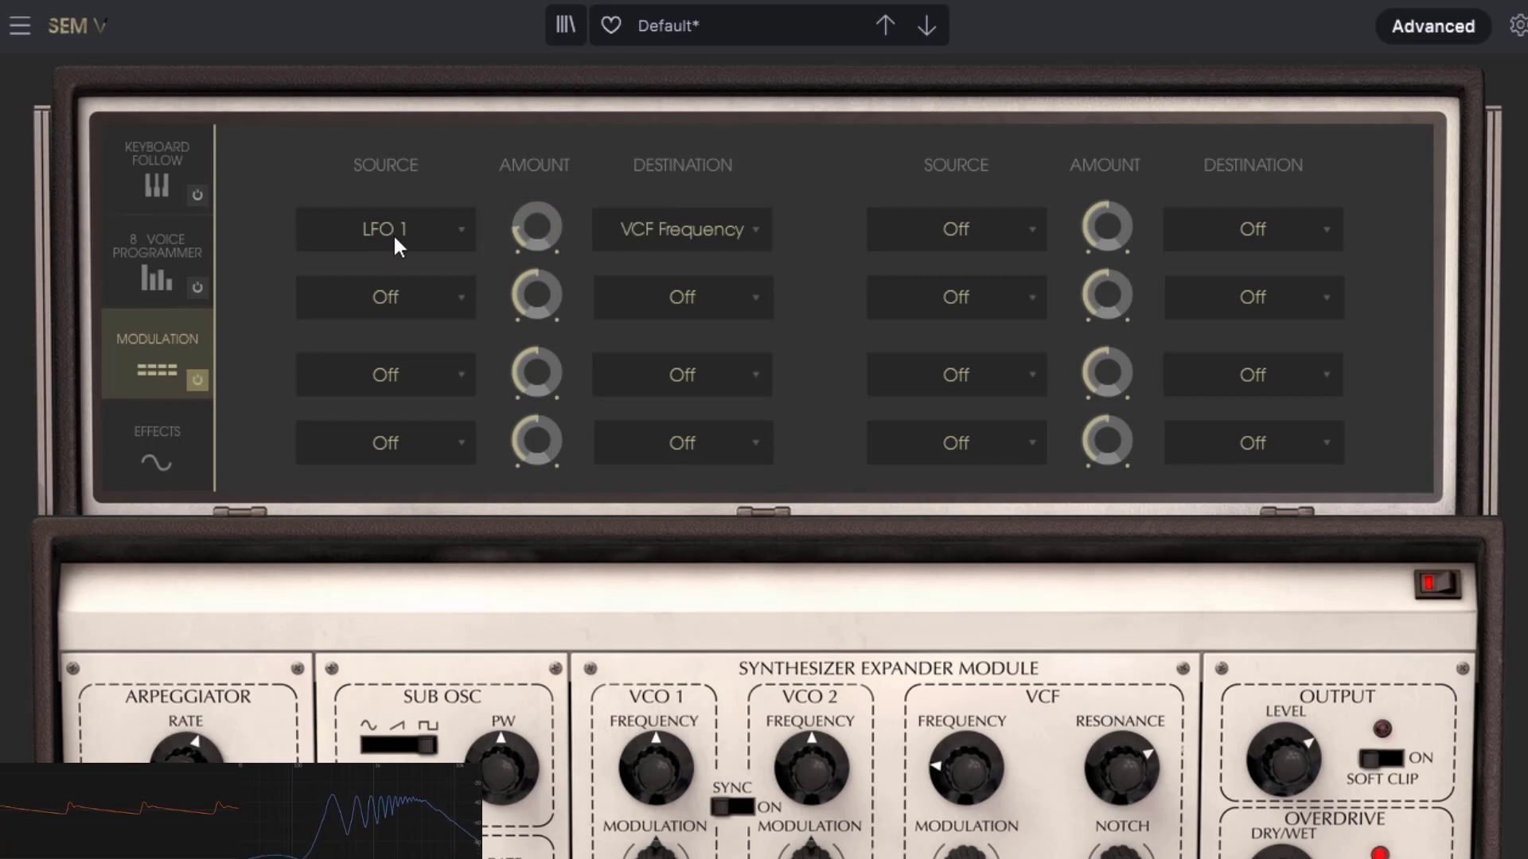
pyautogui.moveTo(549, 235)
pyautogui.mouseDown()
pyautogui.moveTo(549, 144)
pyautogui.moveTo(537, 225)
pyautogui.mouseUp()
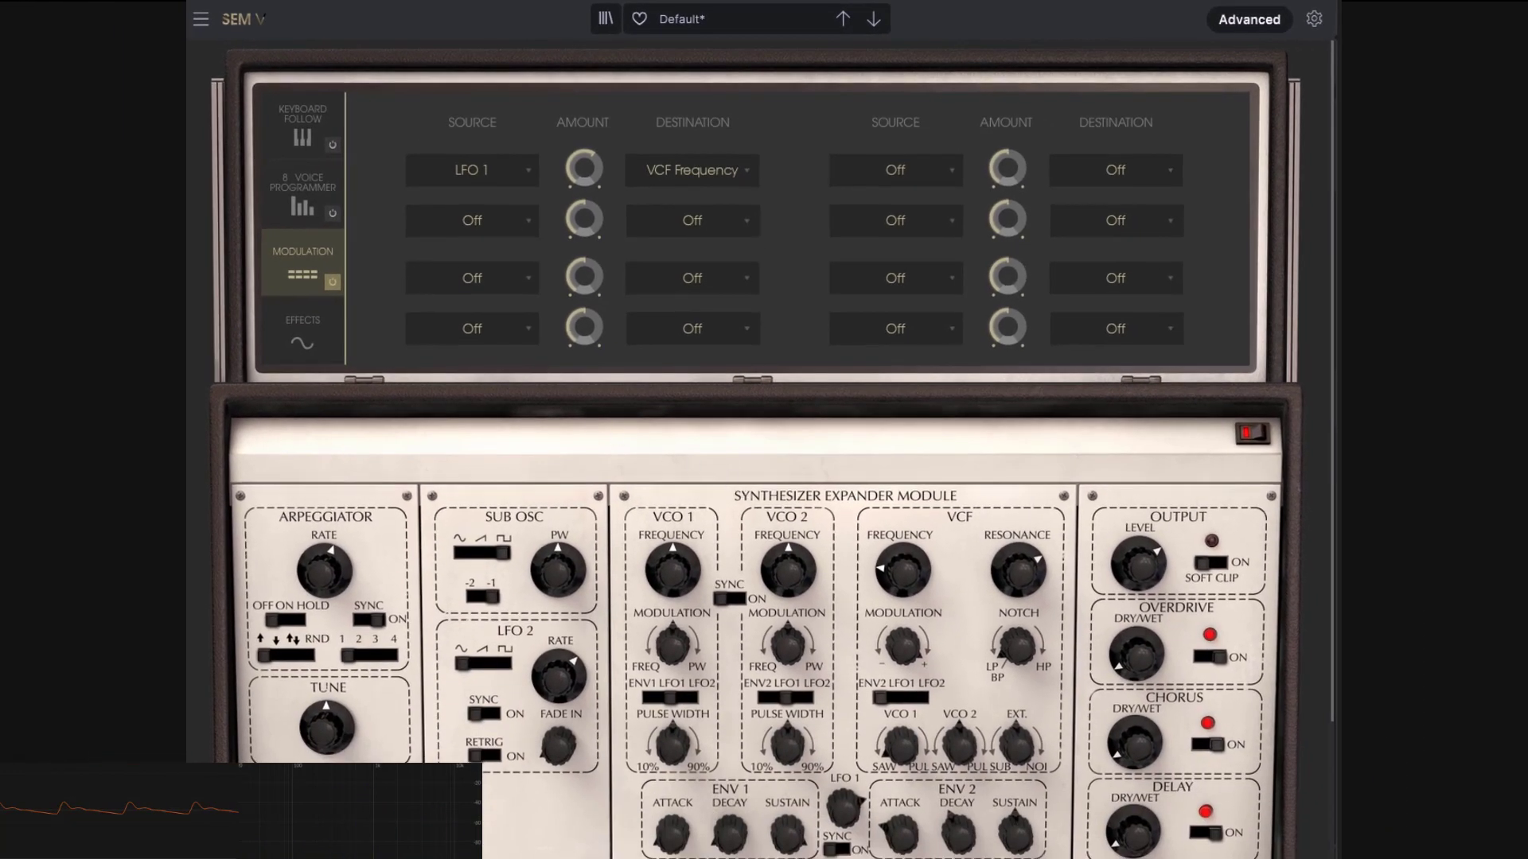
# Step: Route Aftertouch to VCF Resonance in modulation slot 2 and raise its amount to about maximum
pyautogui.click(489, 226)
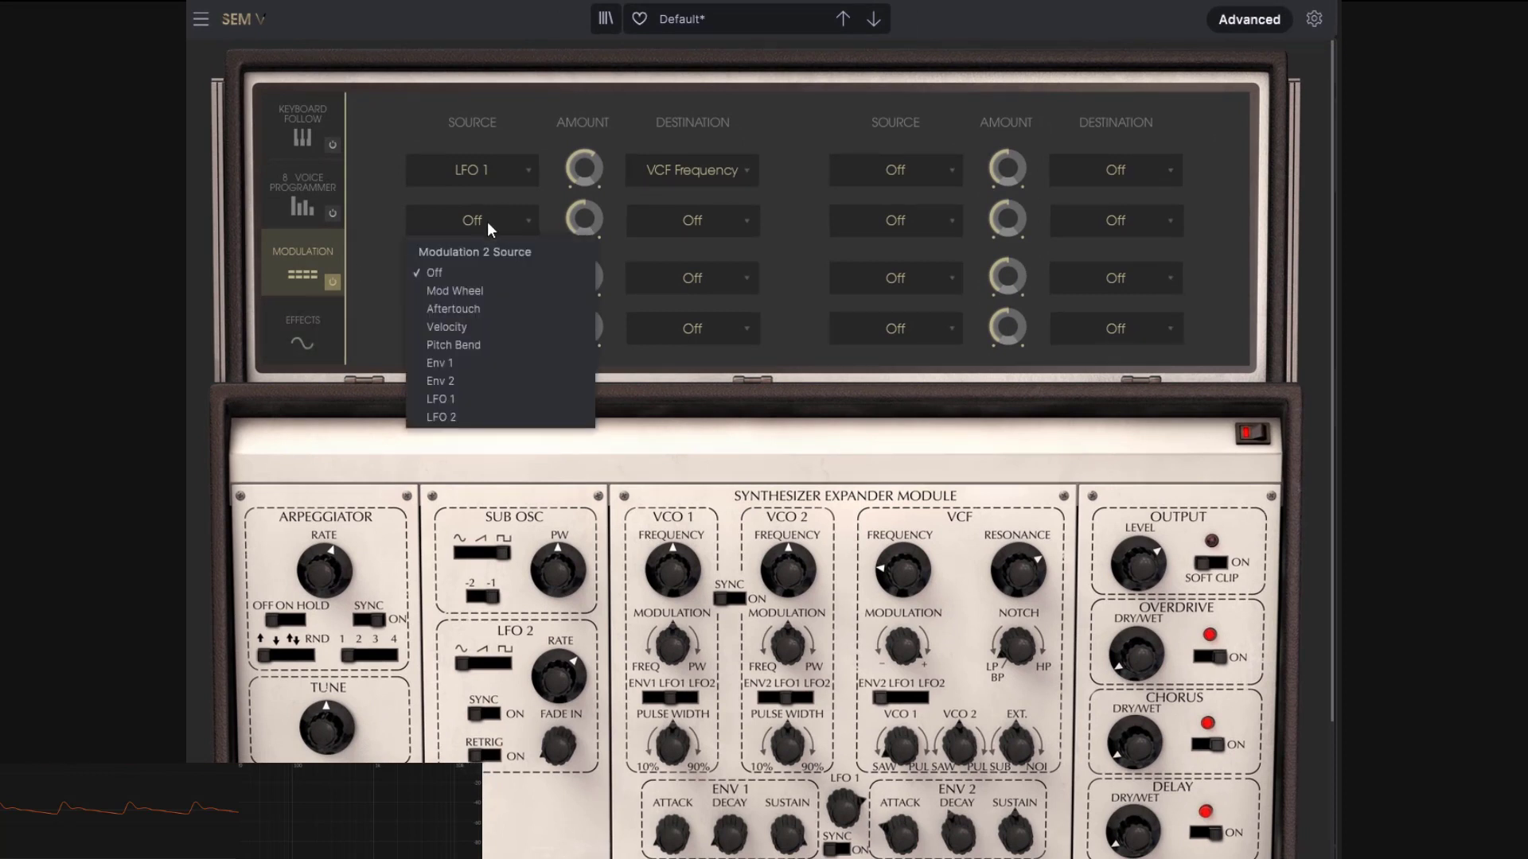
pyautogui.click(463, 312)
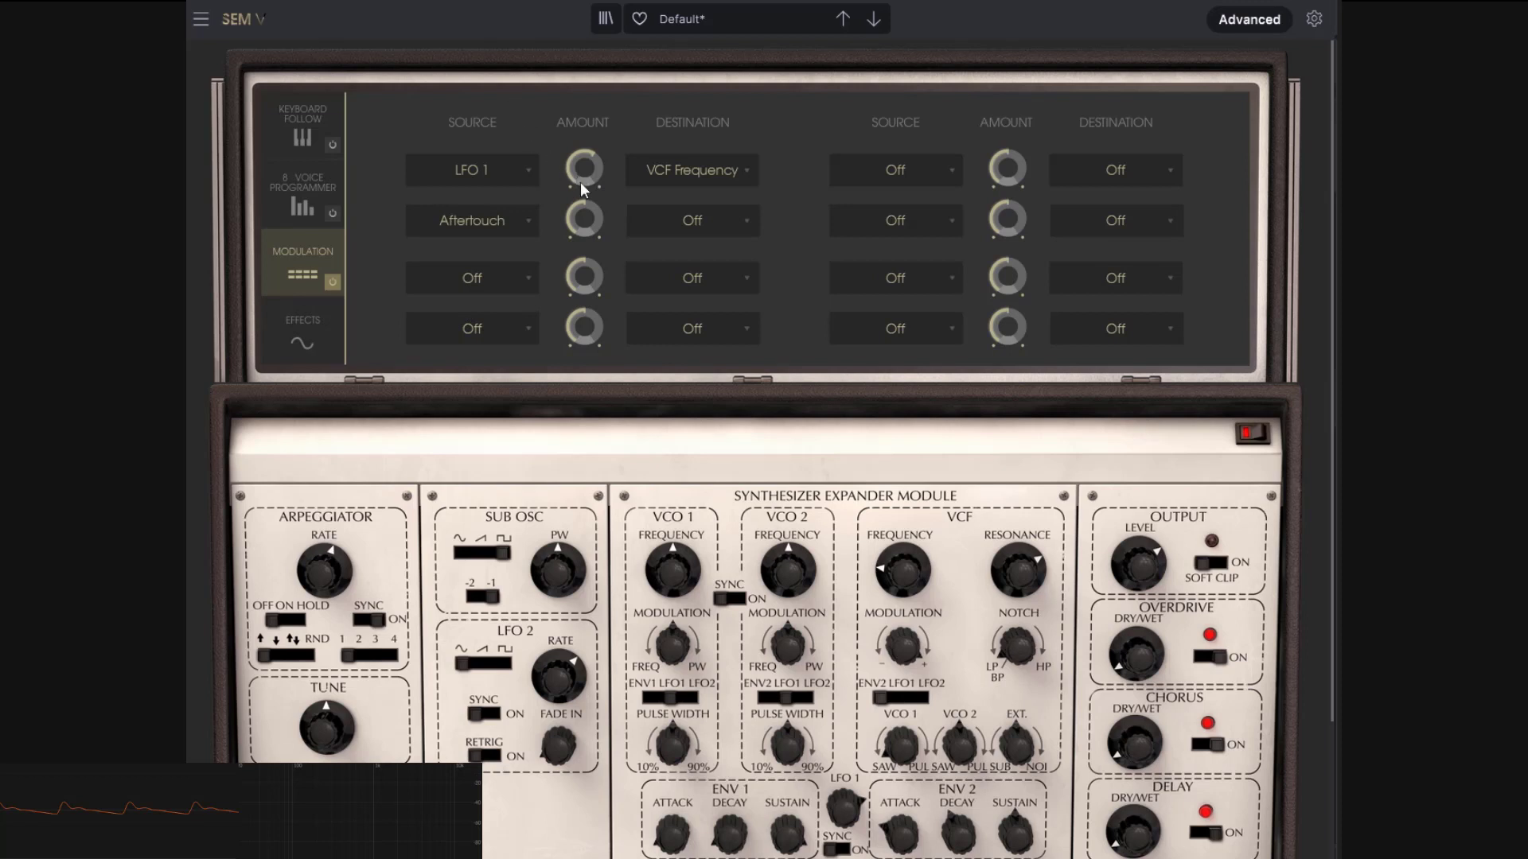
pyautogui.click(663, 222)
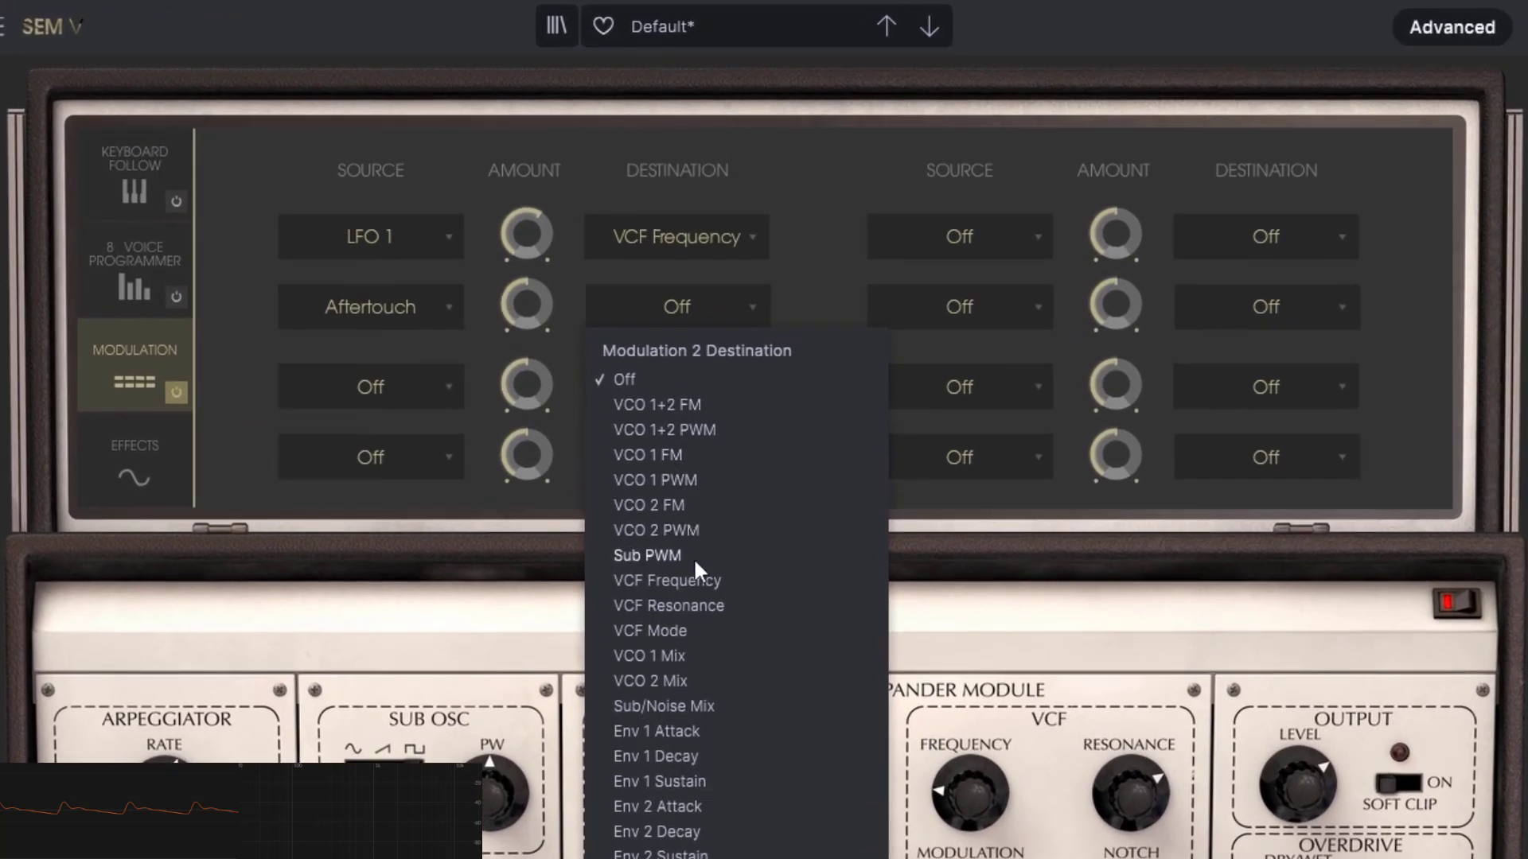
pyautogui.click(625, 603)
pyautogui.moveTo(523, 299); pyautogui.dragTo(520, 301)
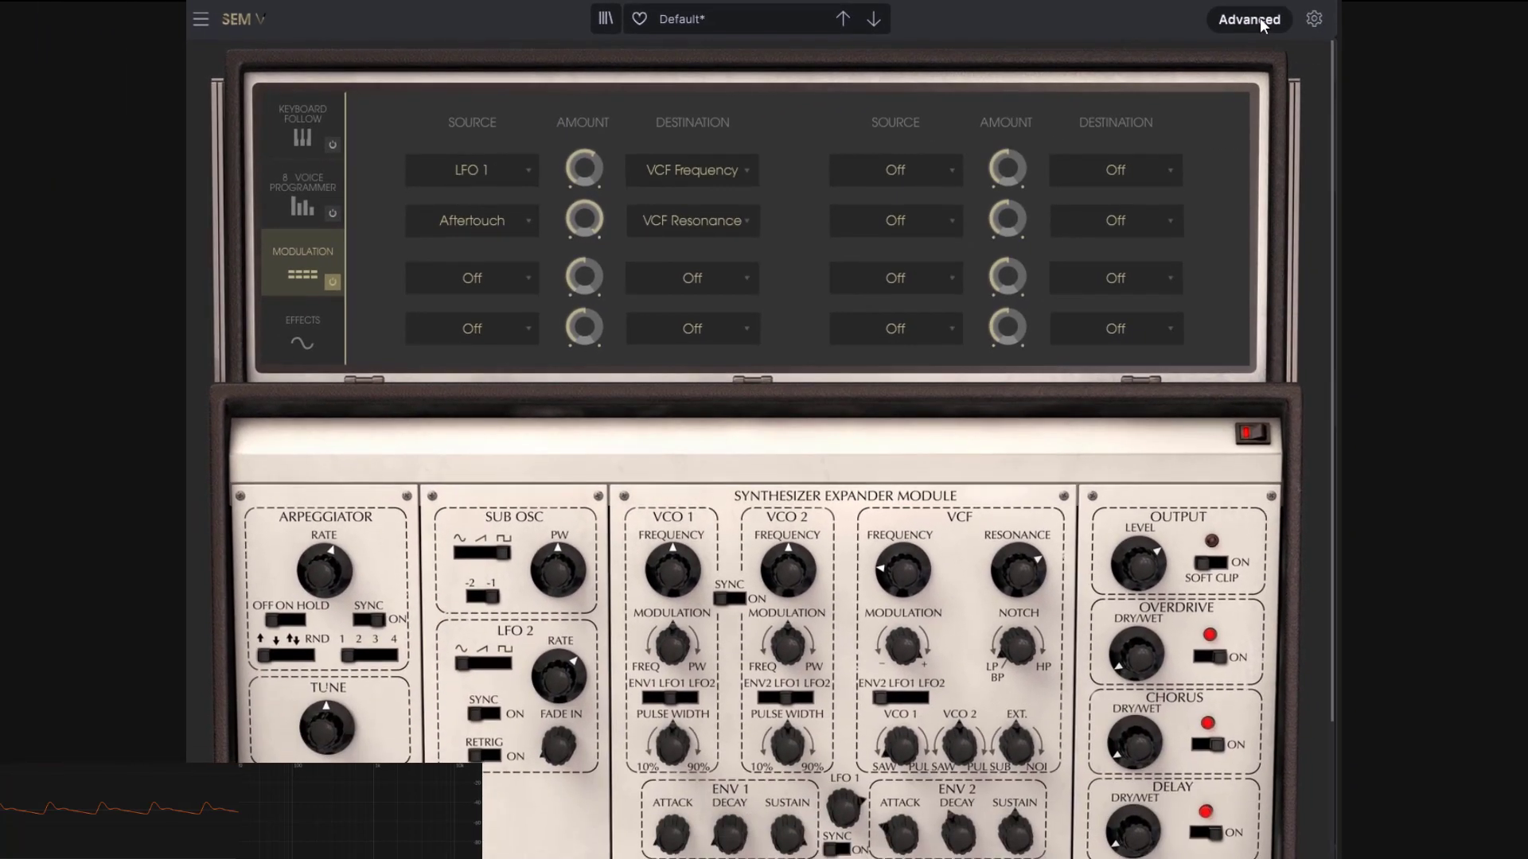
# Step: Close the advanced section, try out the modulation wheel, and reopen the modulation matrix
pyautogui.click(1451, 27)
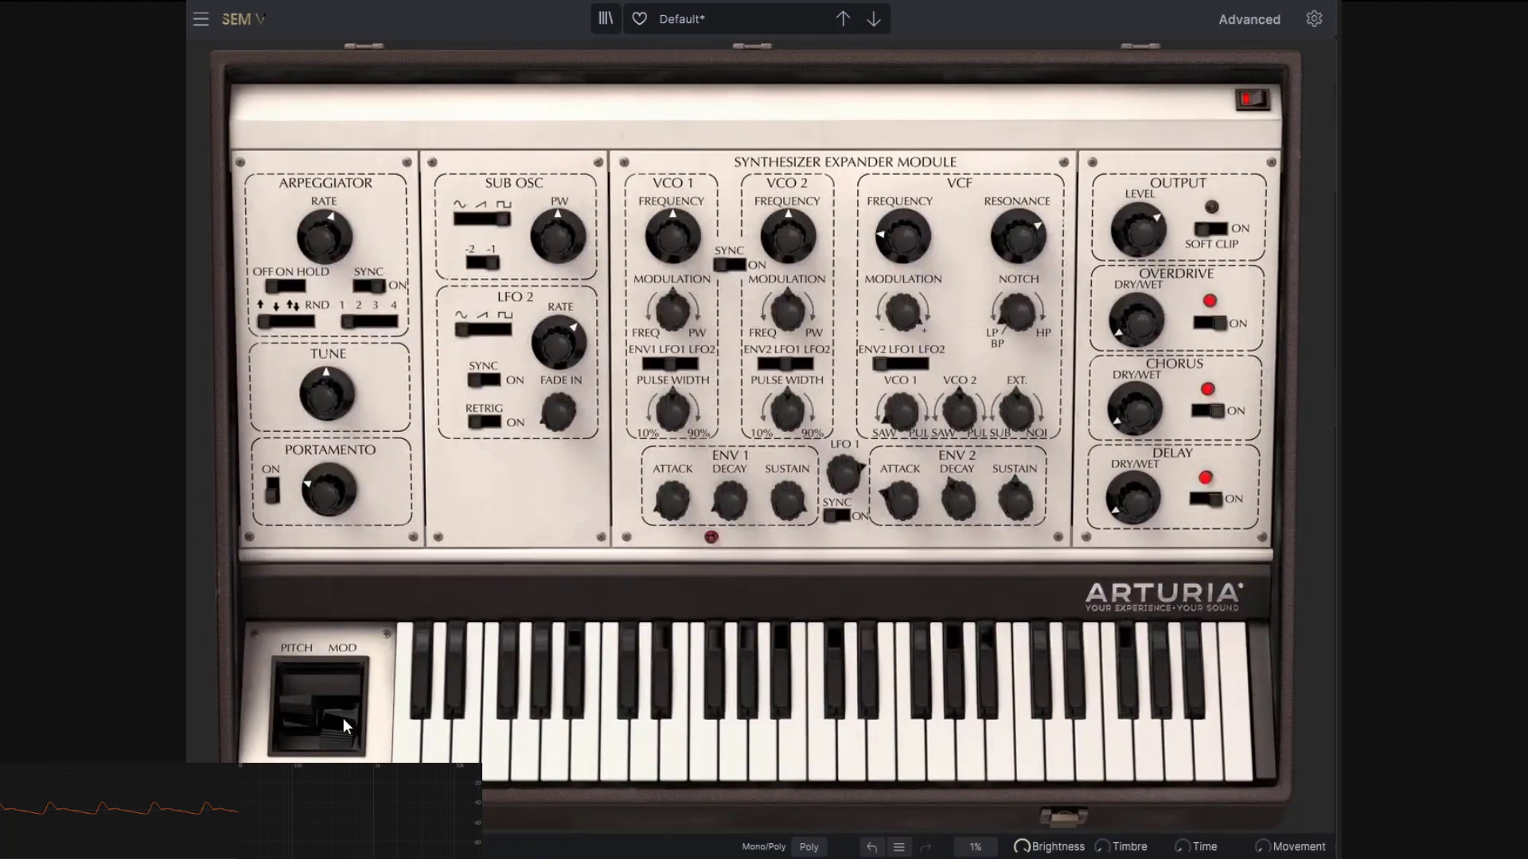
pyautogui.moveTo(340, 721)
pyautogui.mouseDown()
pyautogui.moveTo(340, 691)
pyautogui.moveTo(341, 728)
pyautogui.mouseUp()
pyautogui.click(1251, 22)
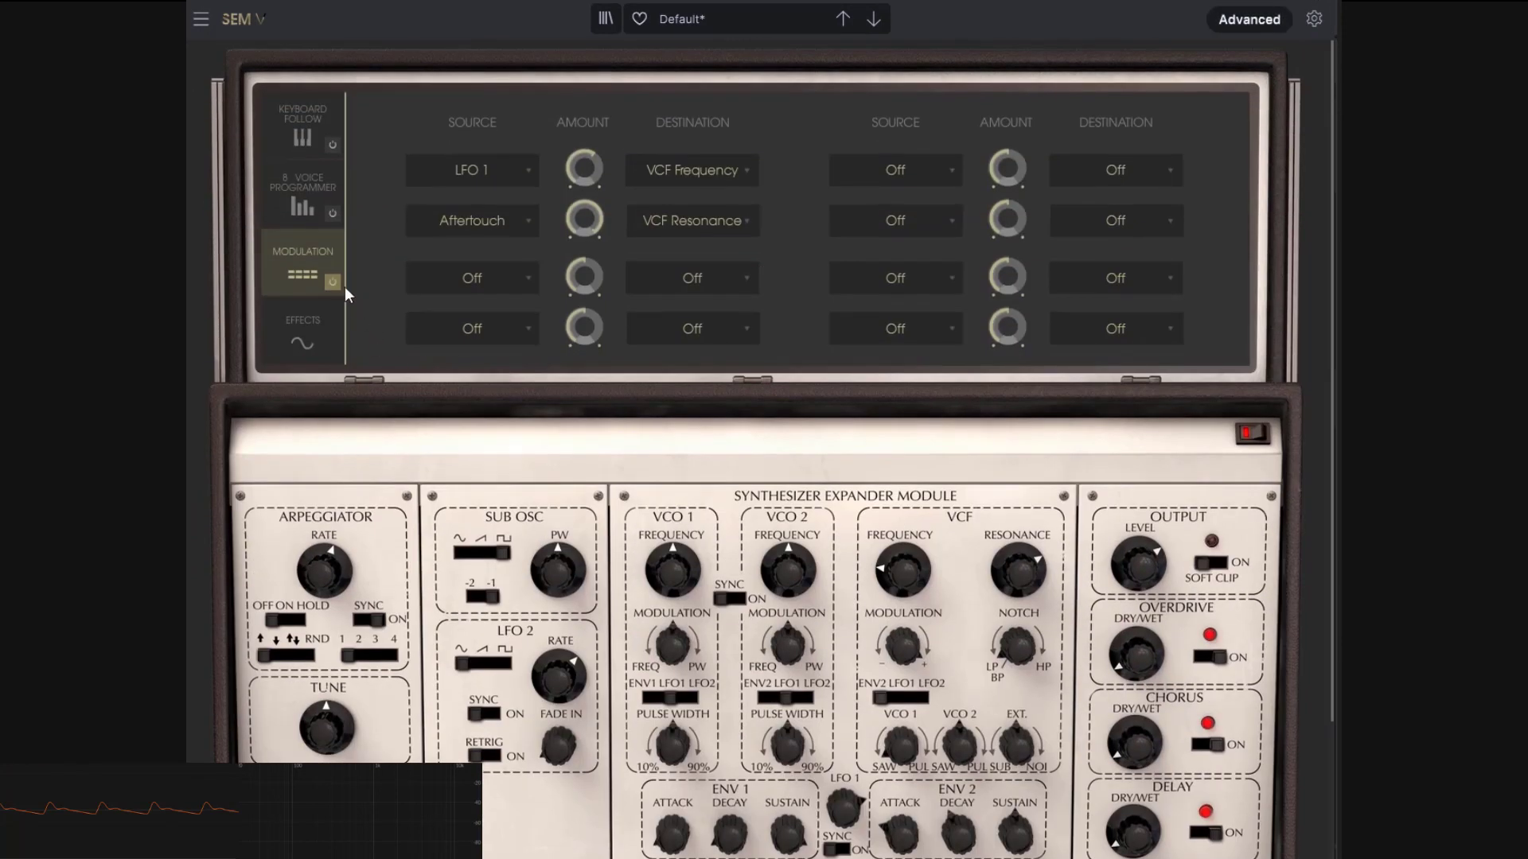
# Step: Assign Mod Wheel to VCO 1+2 PWM in modulation slot 3
pyautogui.click(479, 275)
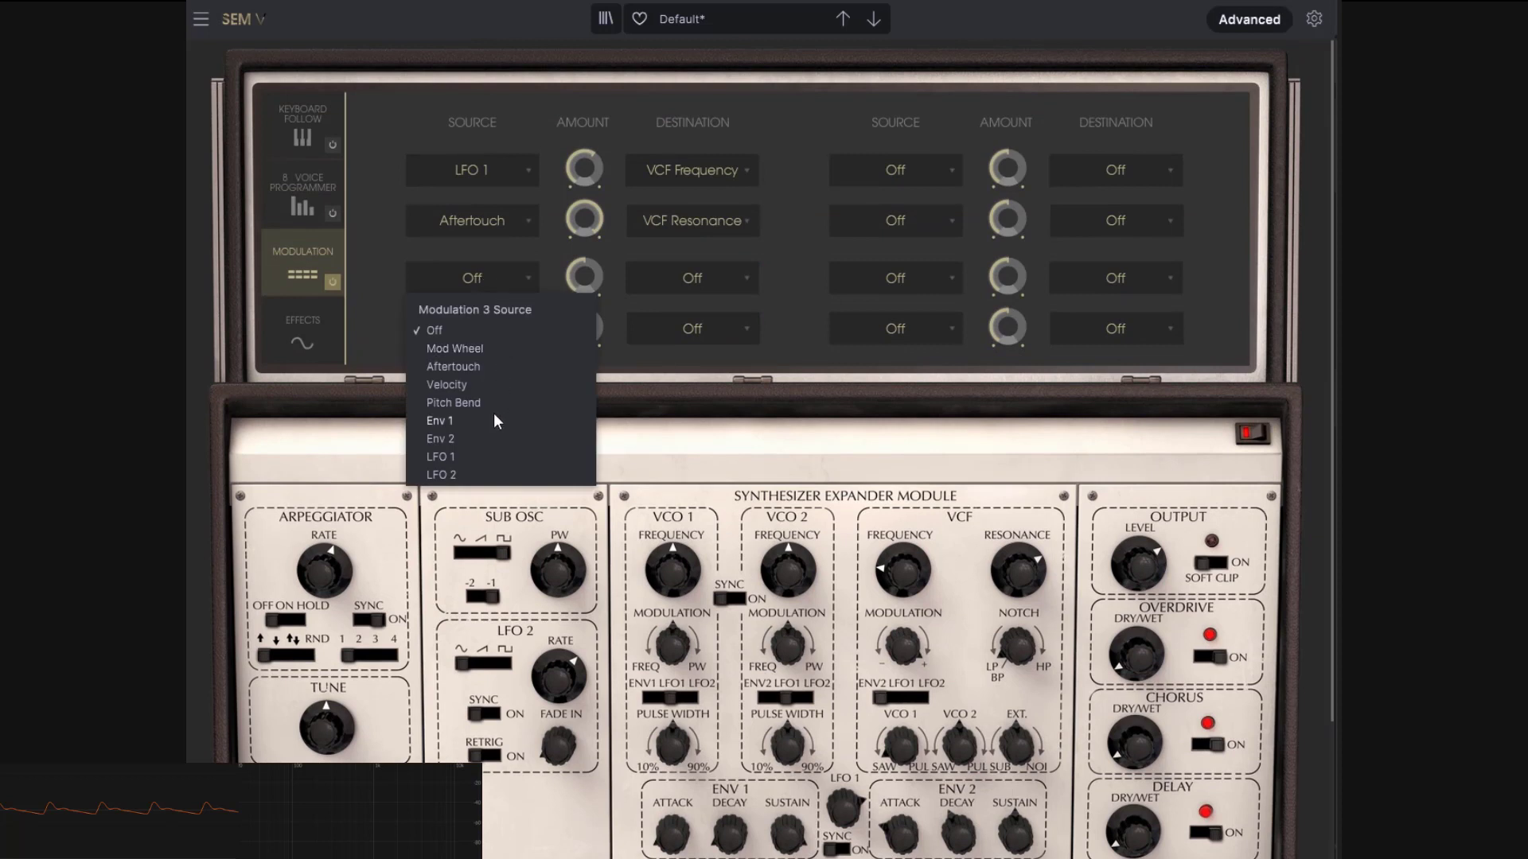
pyautogui.click(475, 356)
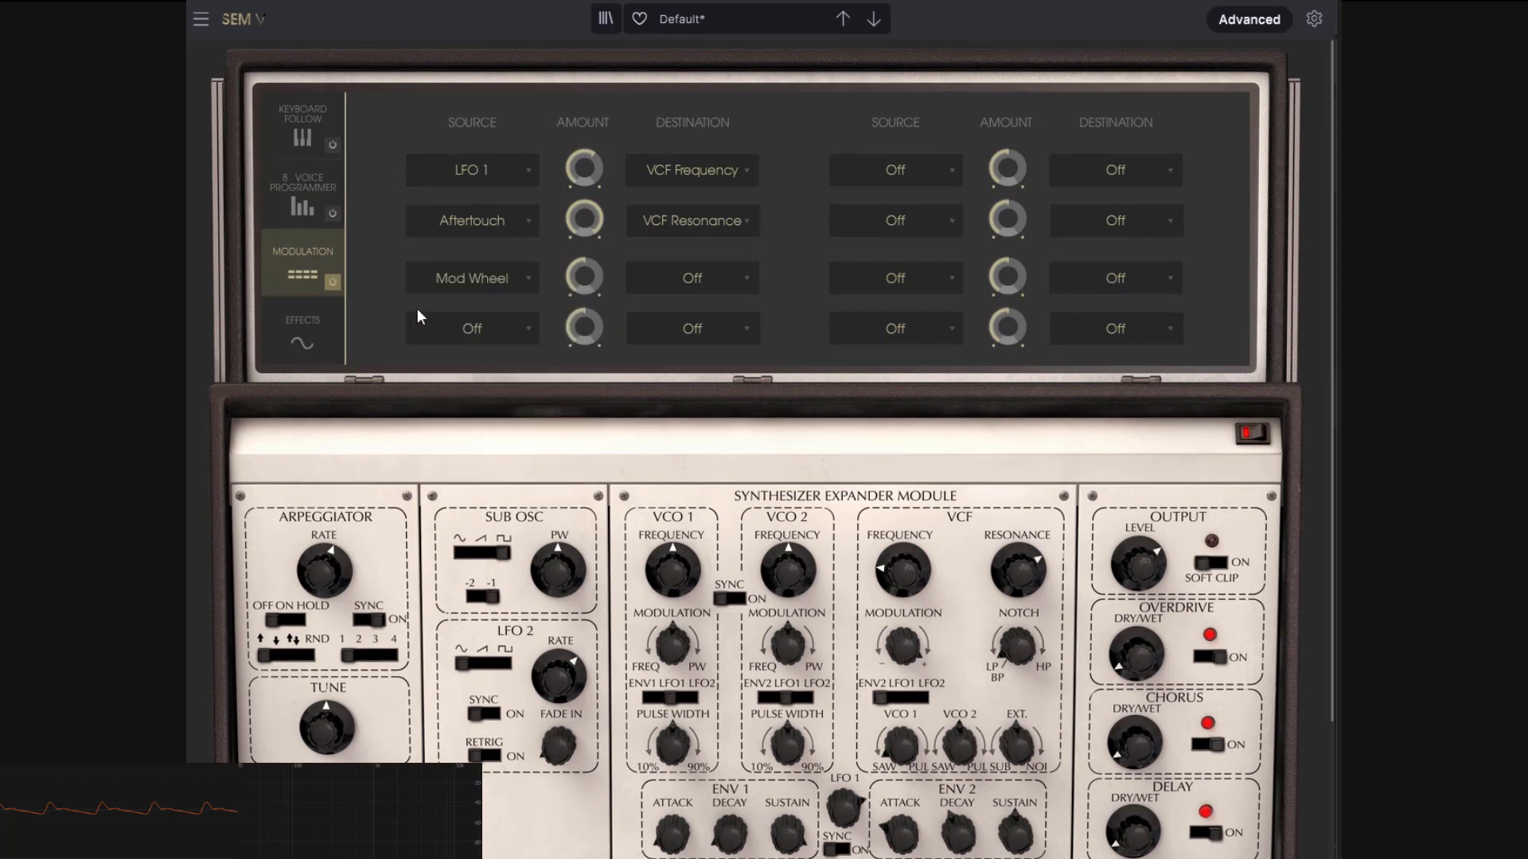
pyautogui.click(667, 274)
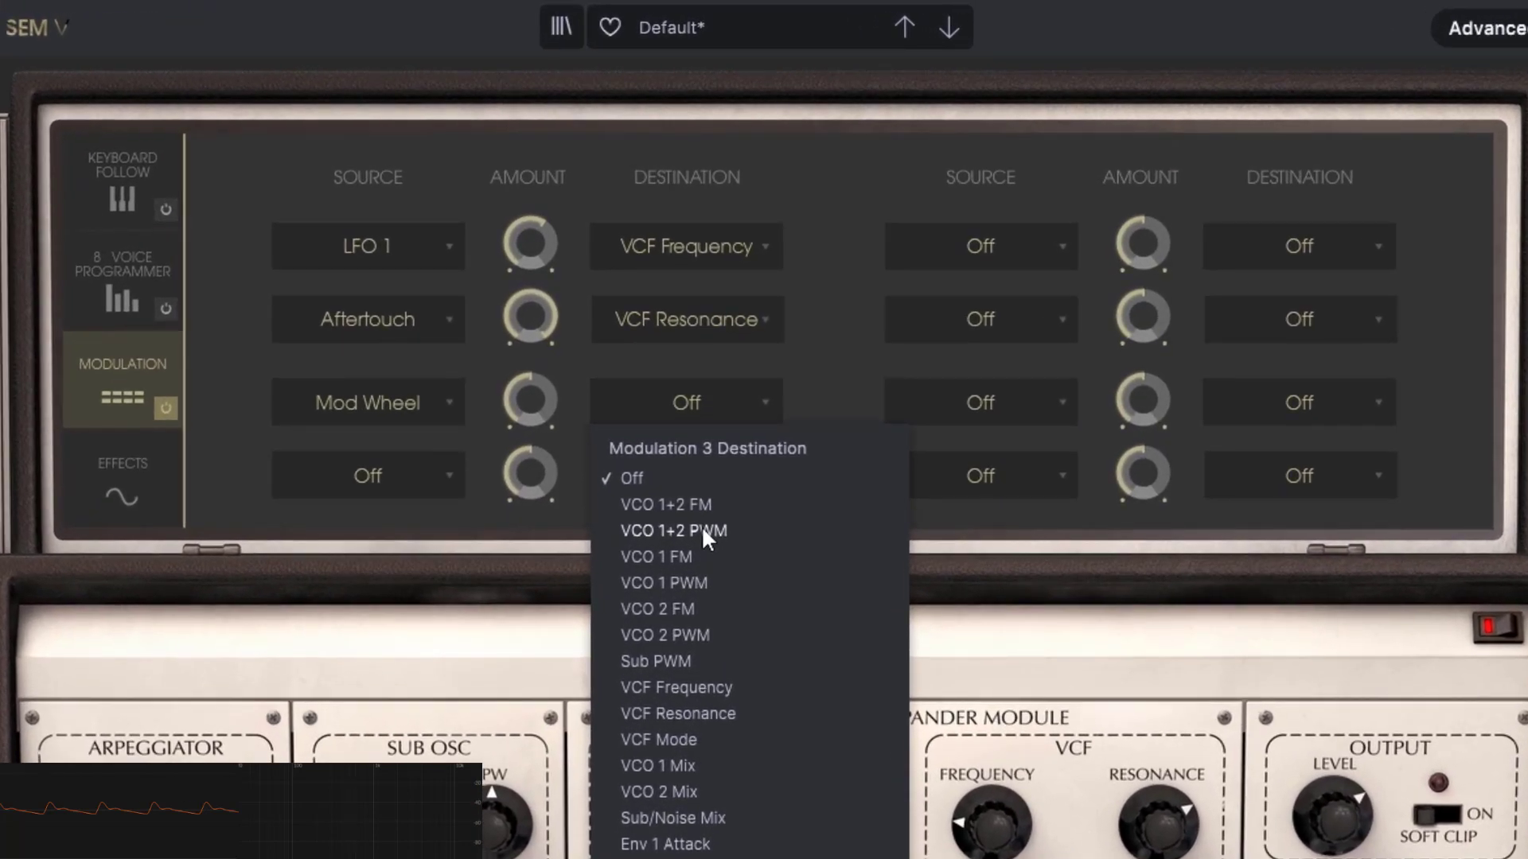
pyautogui.click(700, 530)
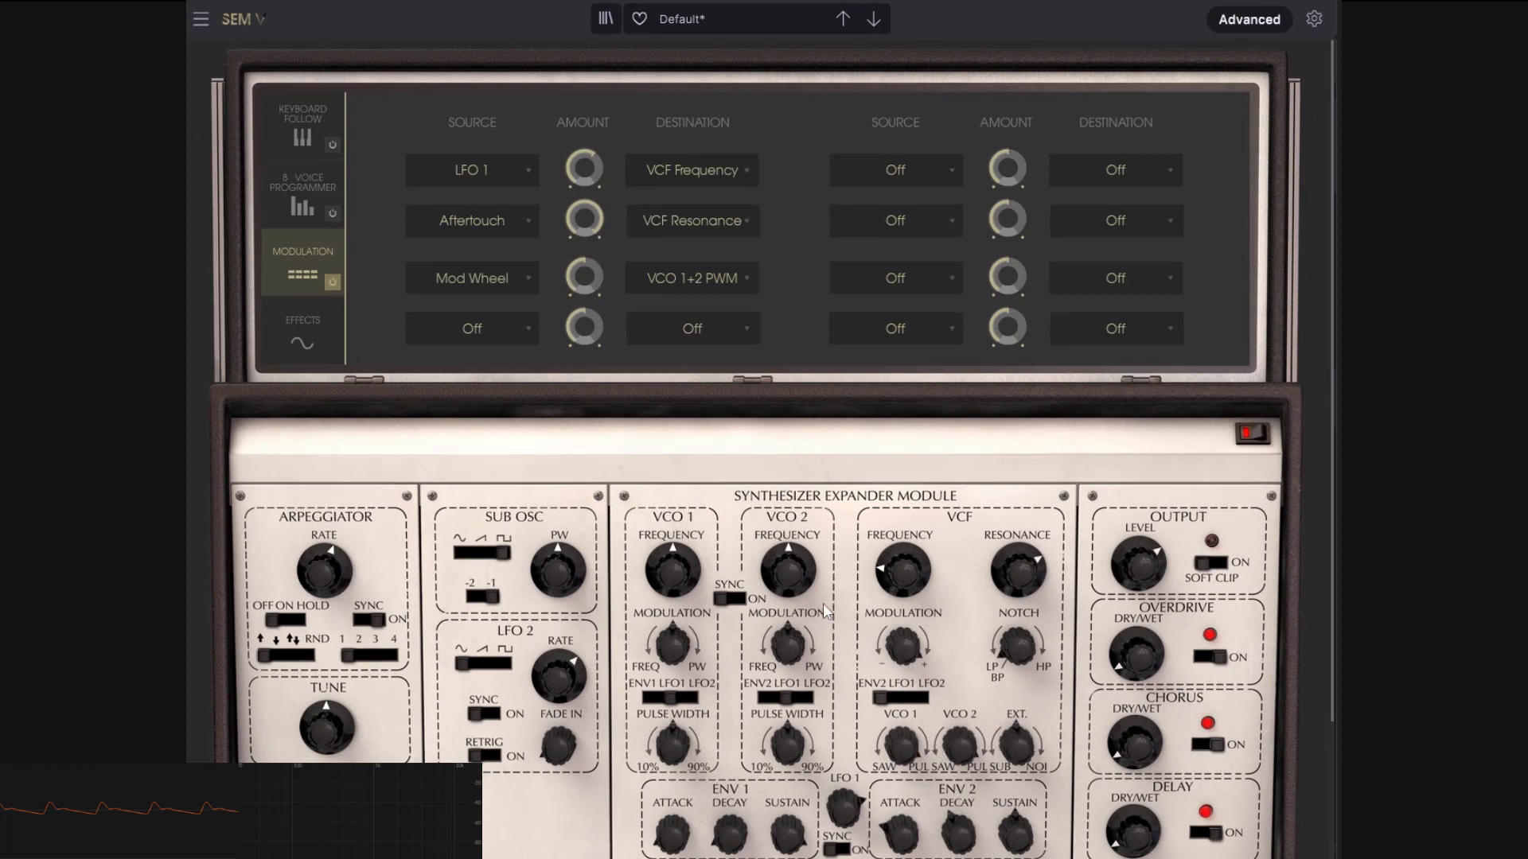
# Step: Nudge VCO 2's frequency, raise the Mod Wheel amount in slot 3, and audition the modulation wheel up to about 49.60%
pyautogui.moveTo(788, 570); pyautogui.dragTo(788, 565)
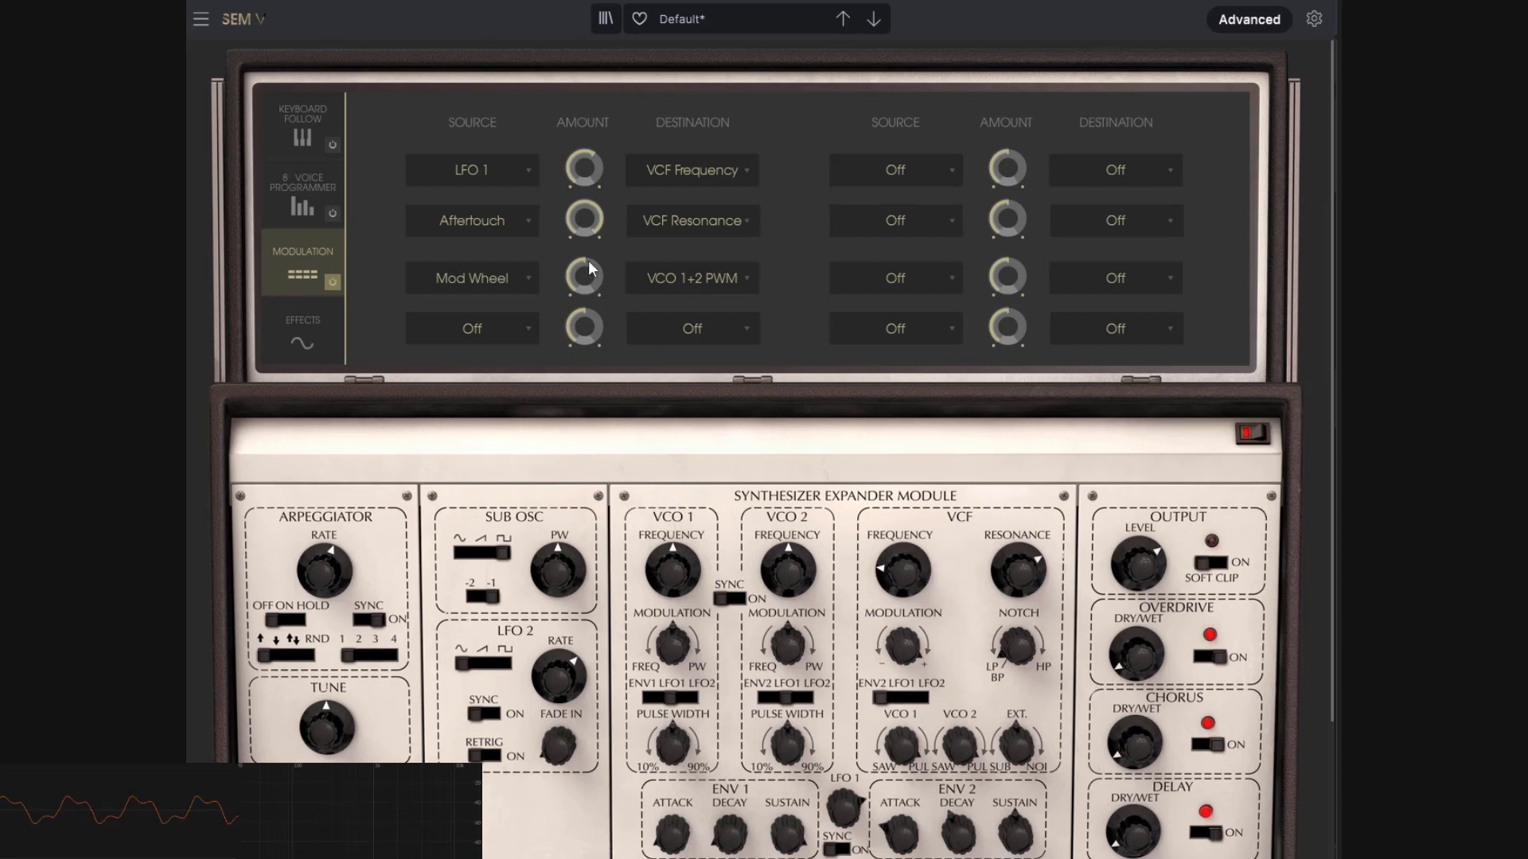
pyautogui.moveTo(590, 267); pyautogui.dragTo(590, 222)
pyautogui.scroll(-3, 732, 339)
pyautogui.moveTo(348, 832); pyautogui.dragTo(348, 825)
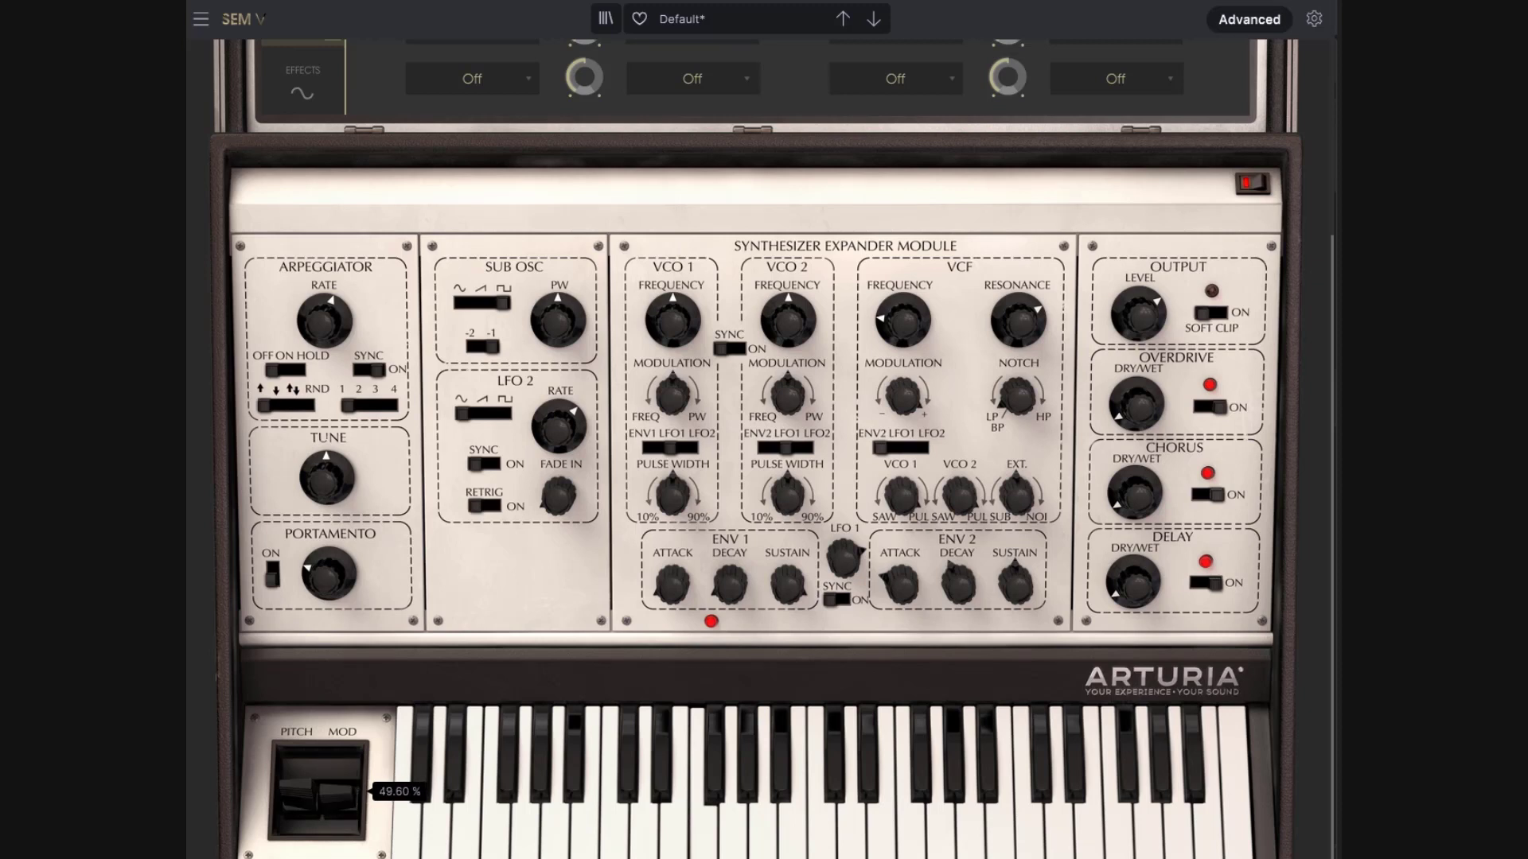
# Step: Switch modulation slot 3's destination to VCO 1+2 FM and audition the effect with the modulation wheel, ending at 0.00%
pyautogui.scroll(3, 855, 318)
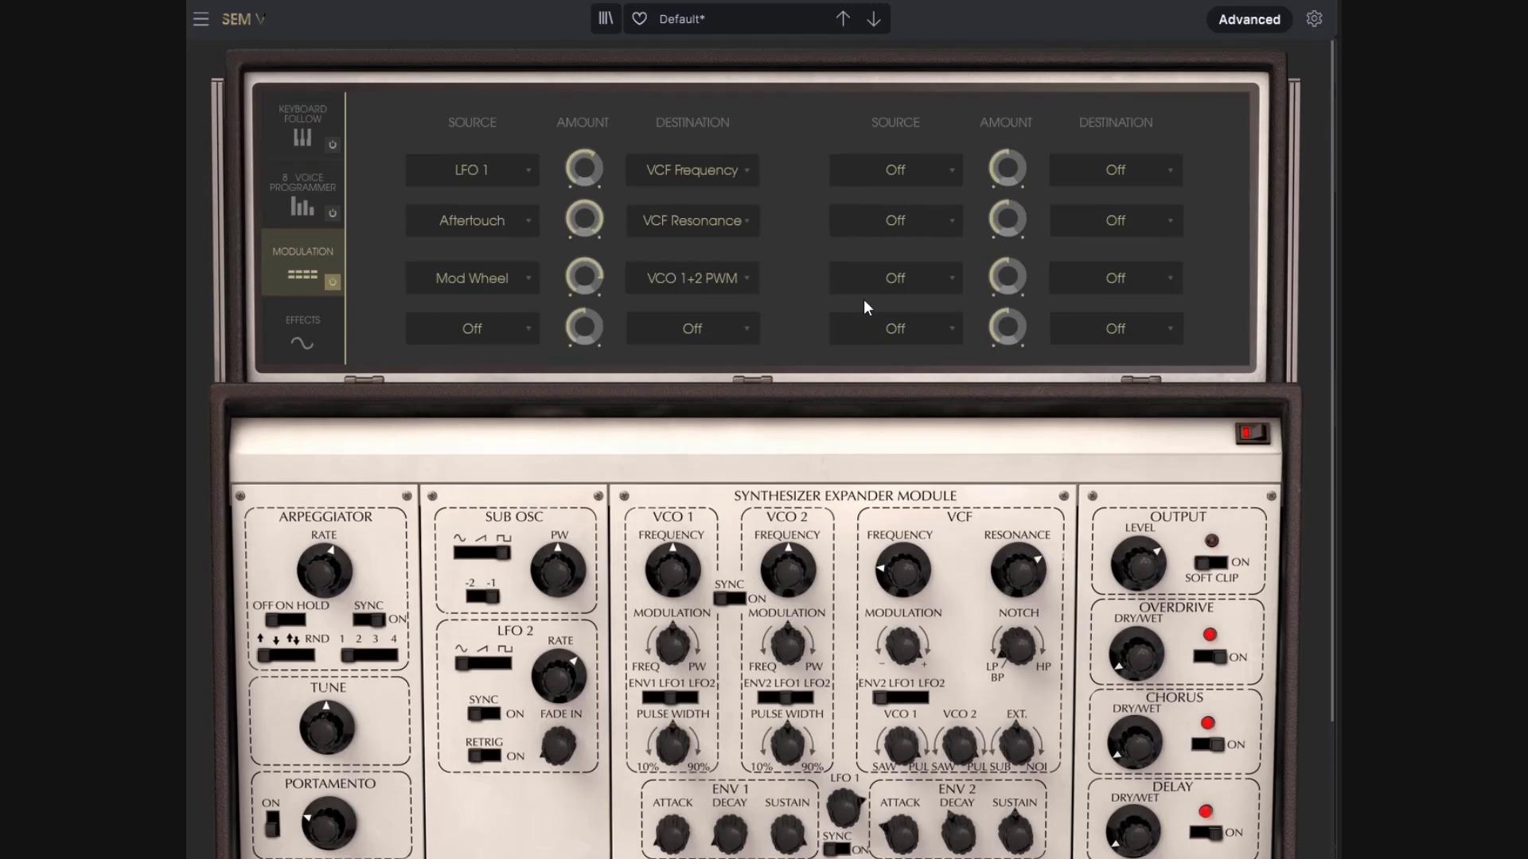
pyautogui.click(721, 272)
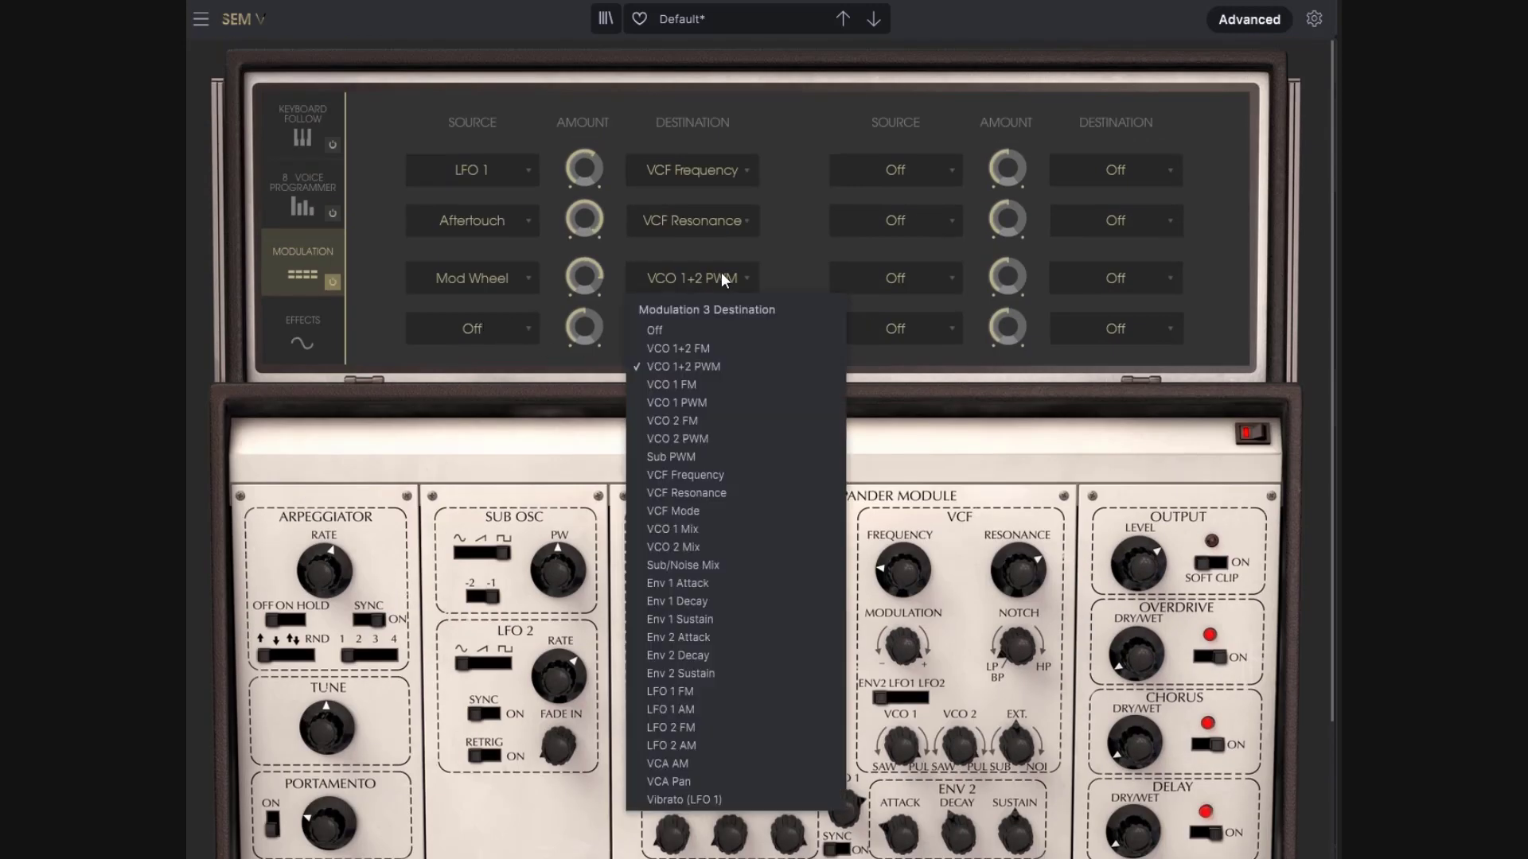
pyautogui.click(721, 272)
pyautogui.click(742, 275)
pyautogui.click(701, 348)
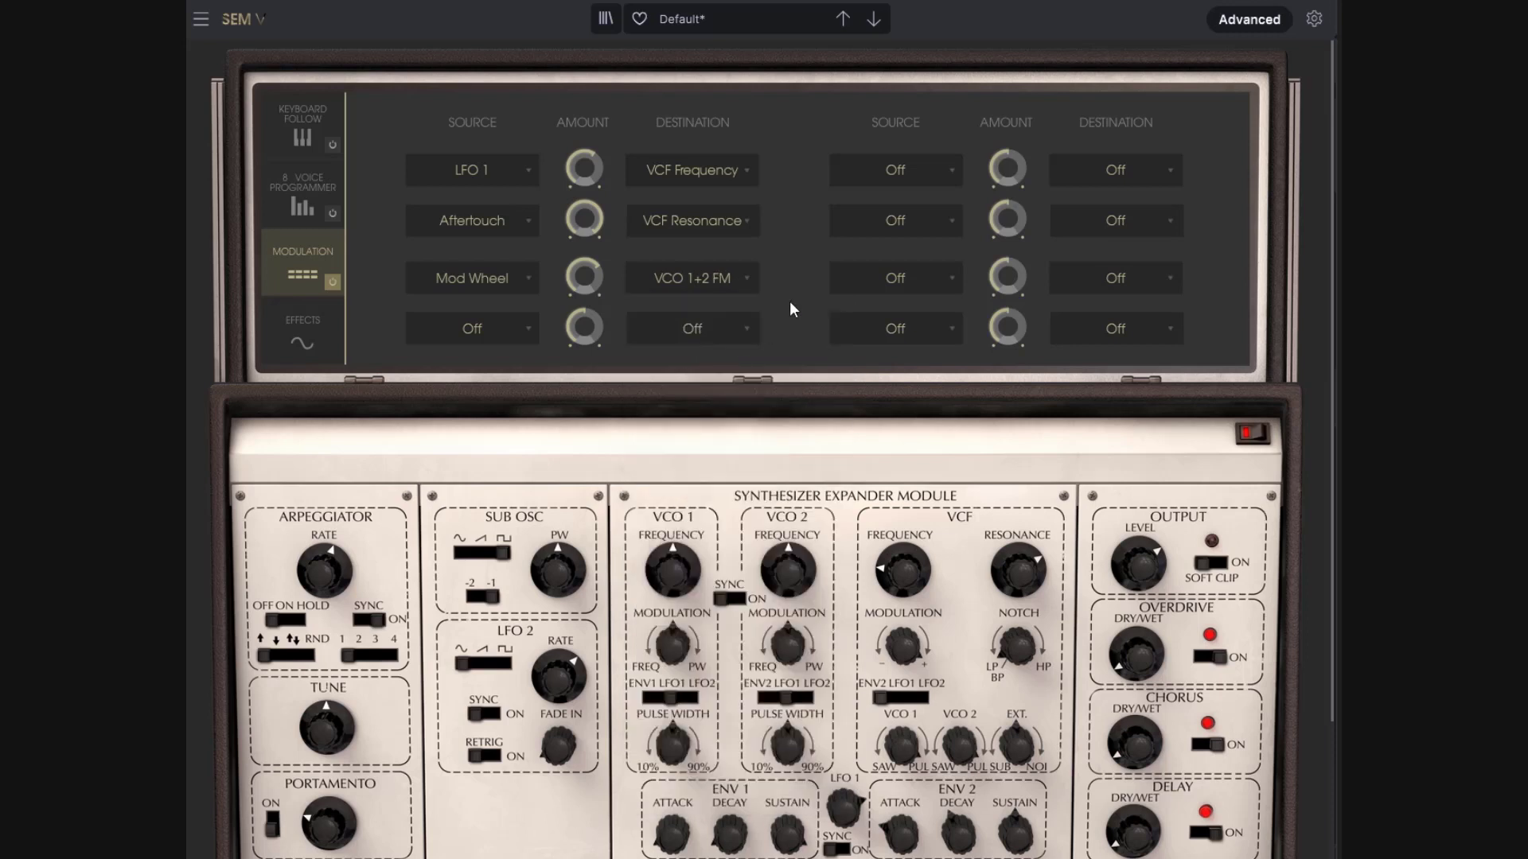
pyautogui.click(743, 280)
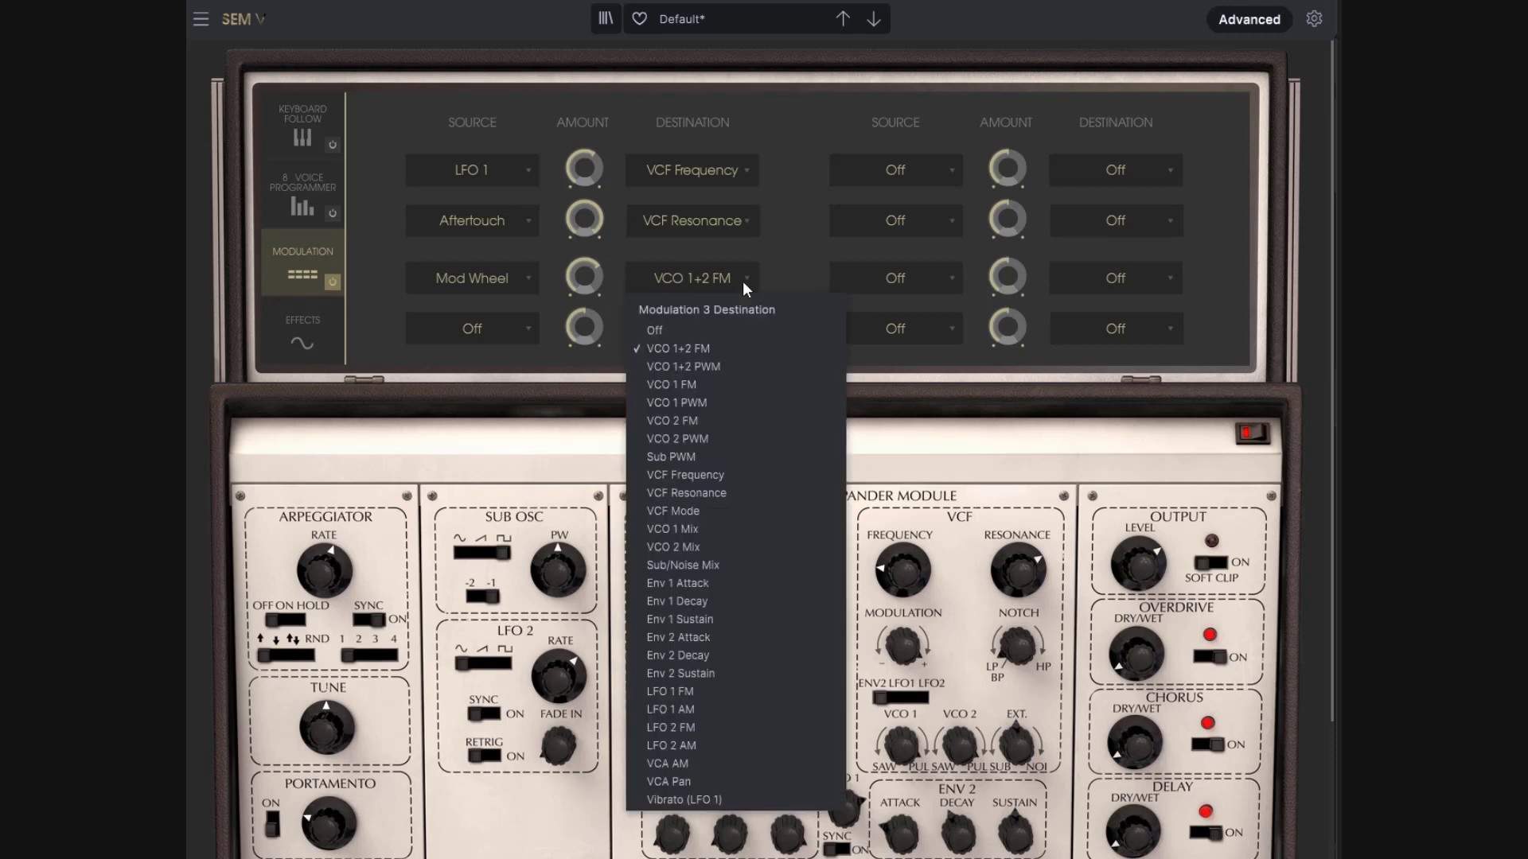
pyautogui.click(790, 262)
pyautogui.scroll(-3, 629, 345)
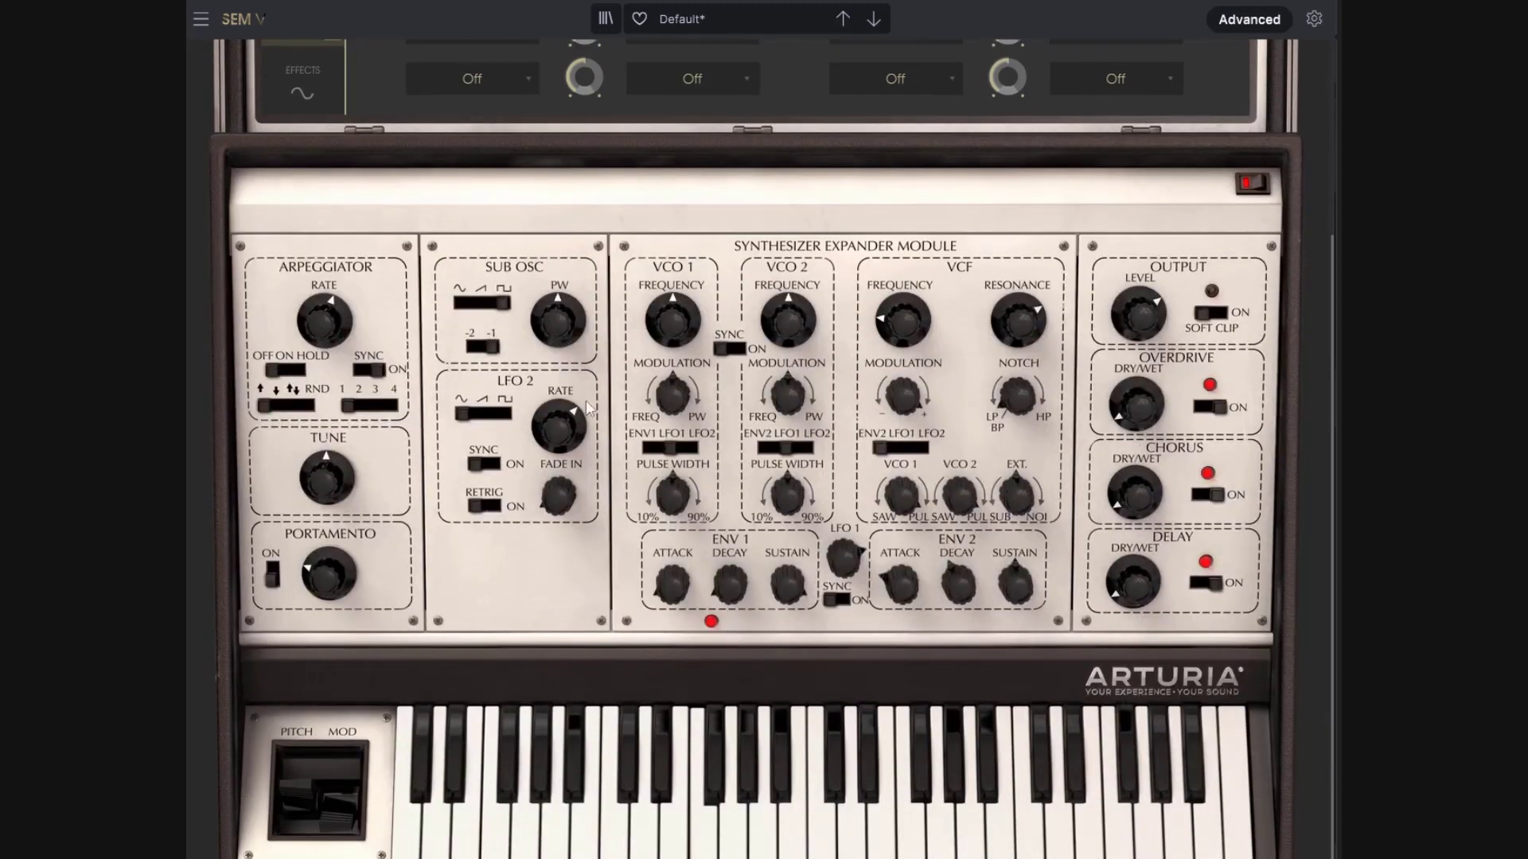
pyautogui.moveTo(346, 829)
pyautogui.mouseDown()
pyautogui.moveTo(347, 787)
pyautogui.moveTo(341, 815)
pyautogui.mouseUp()
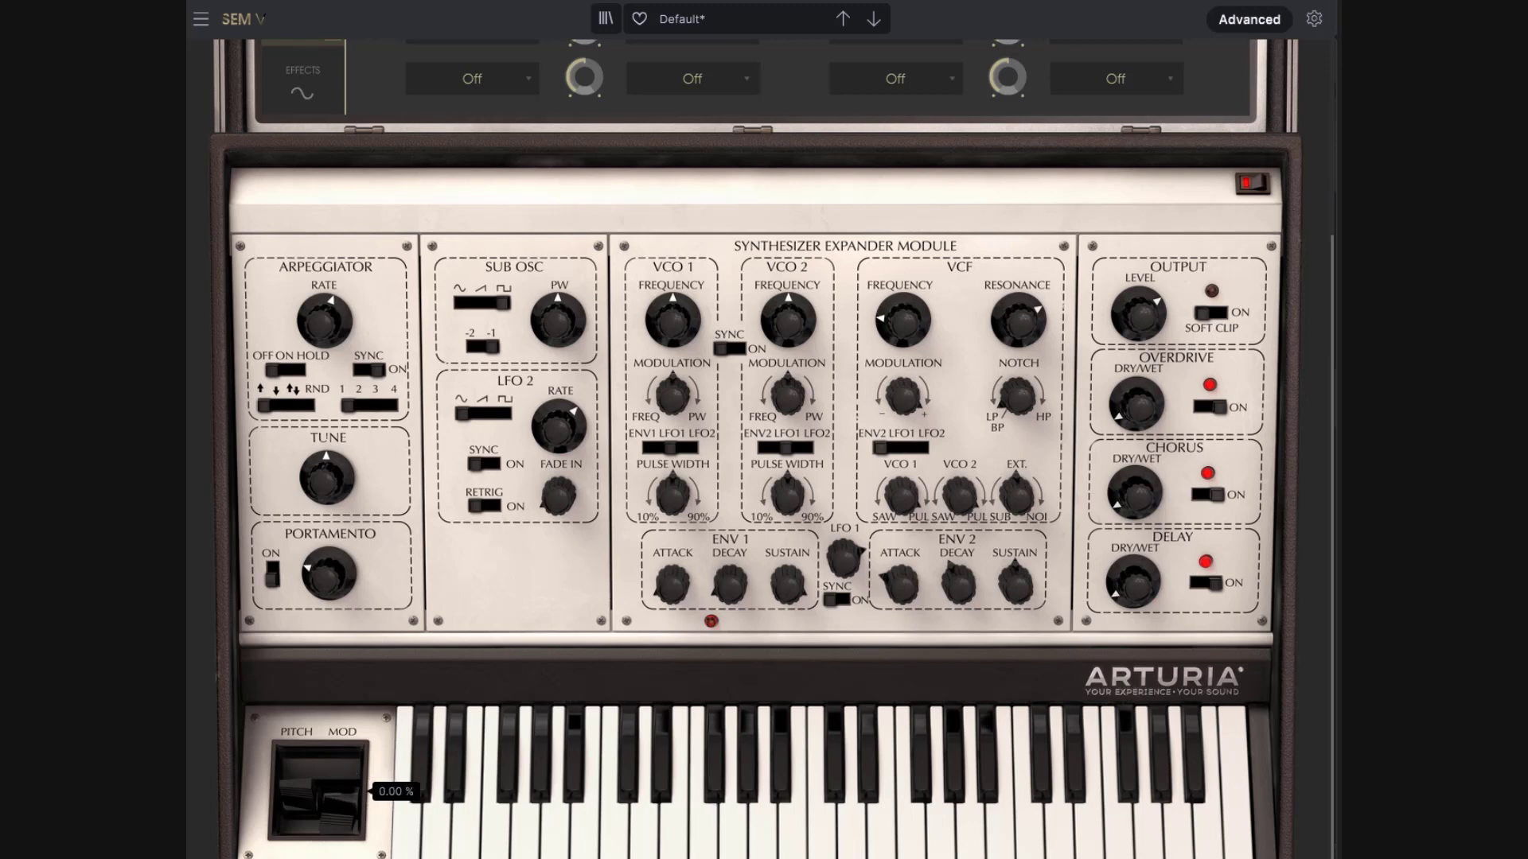
# Step: Set modulation slot 3's destination back to VCO 1+2 PWM and slightly reduce its amount
pyautogui.scroll(3, 744, 343)
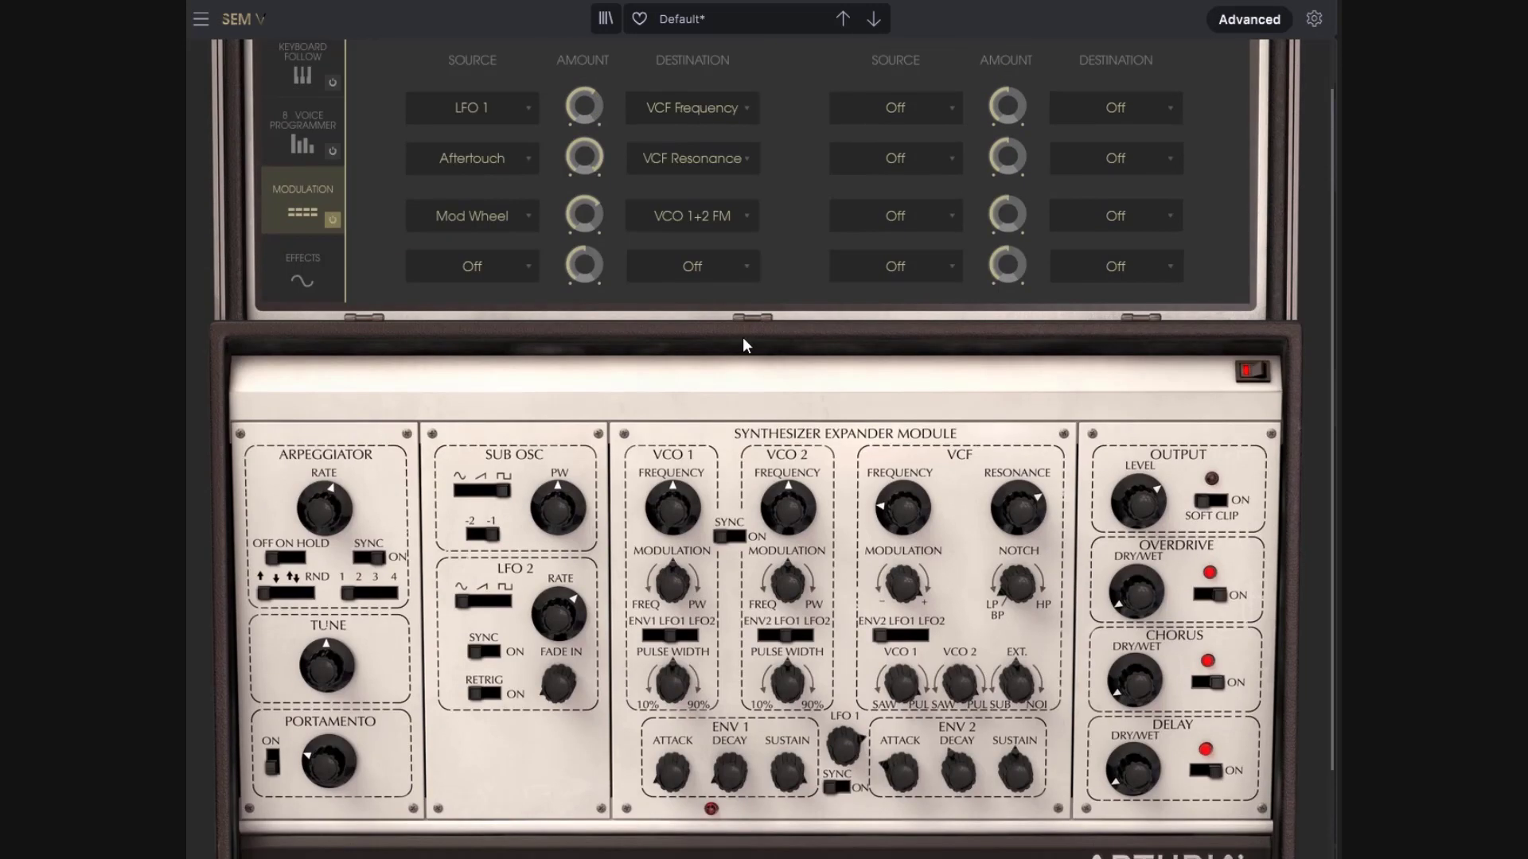
pyautogui.click(729, 280)
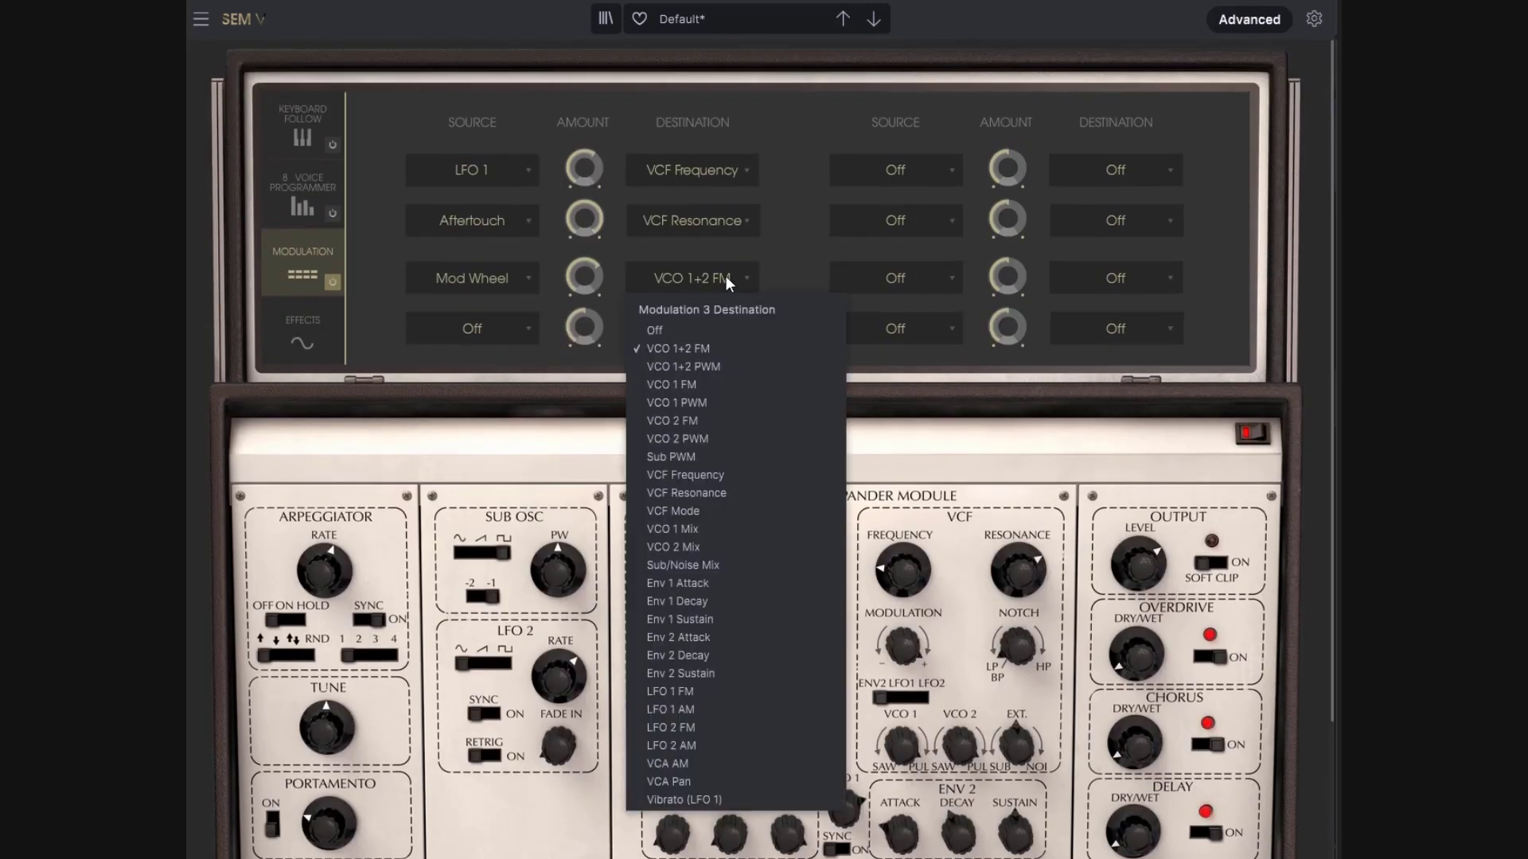
pyautogui.click(721, 366)
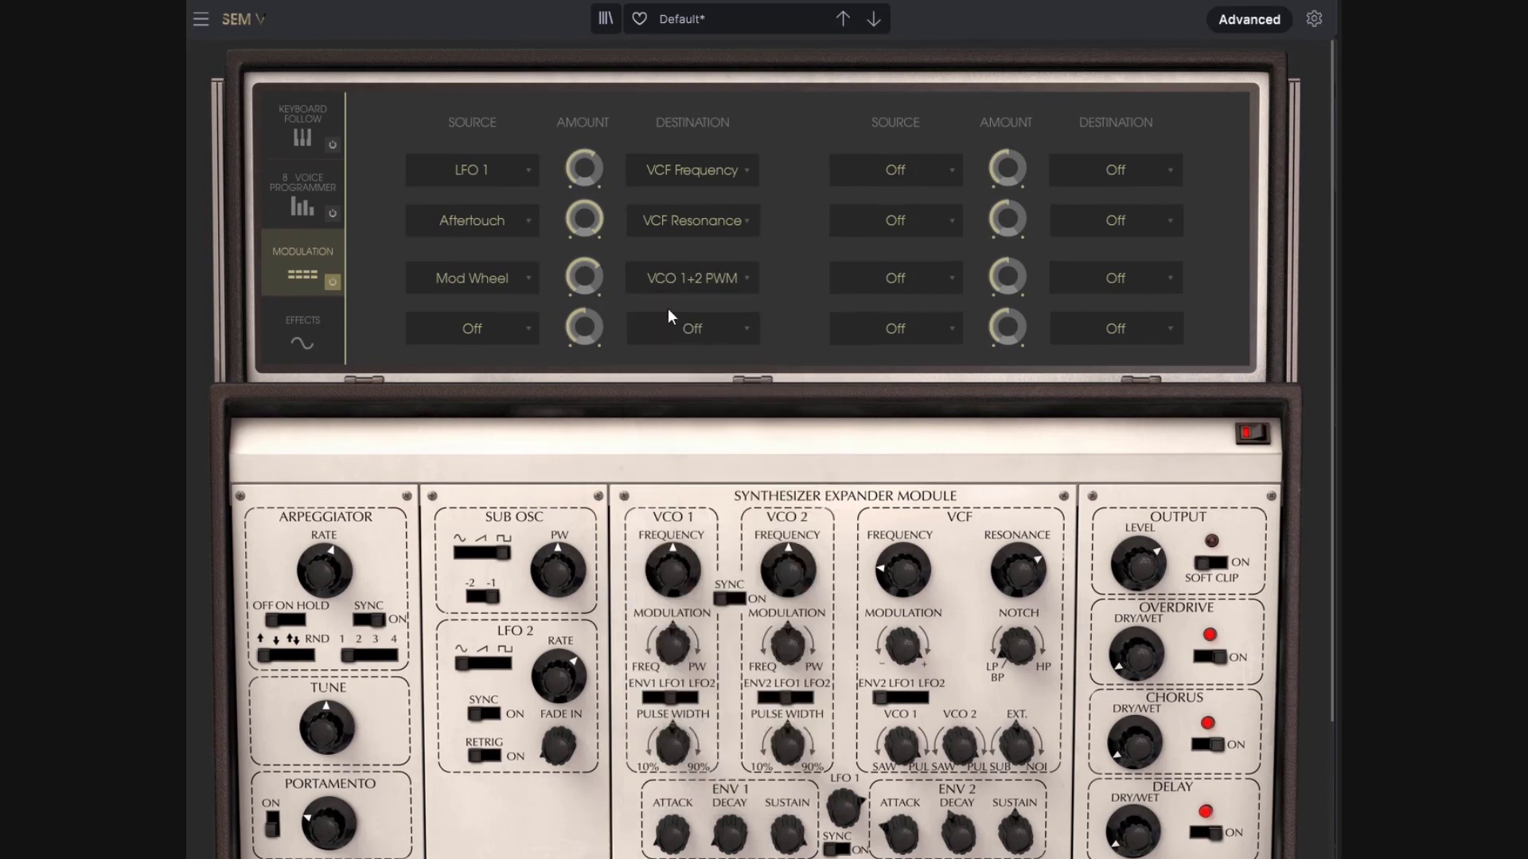
pyautogui.moveTo(595, 274); pyautogui.dragTo(595, 285)
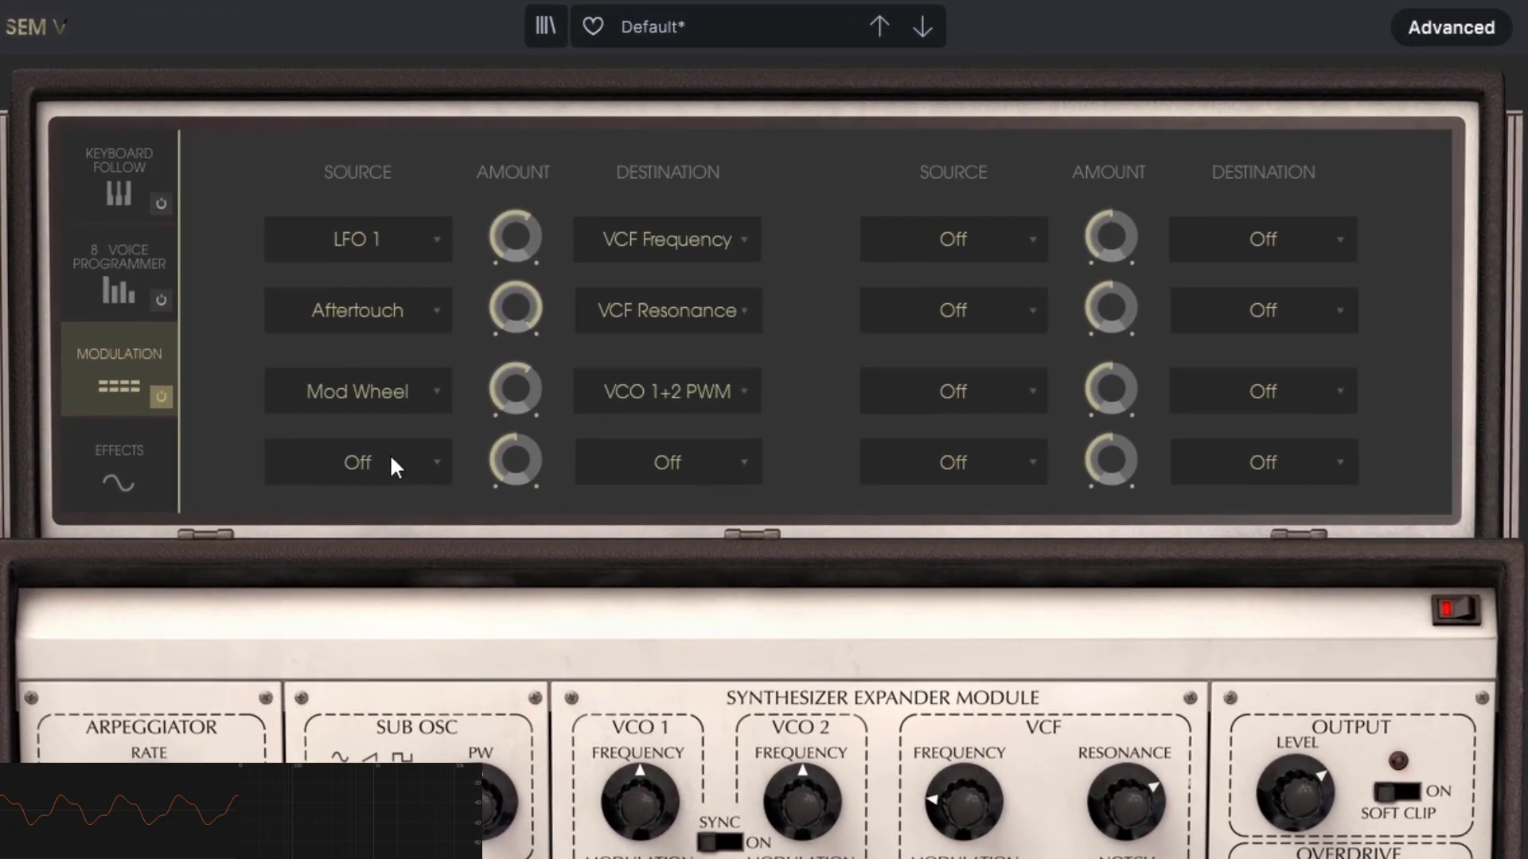
# Step: Route Mod Wheel to LFO 1 FM in modulation slot 4 with a raised amount, and test it with the modulation wheel
pyautogui.click(493, 321)
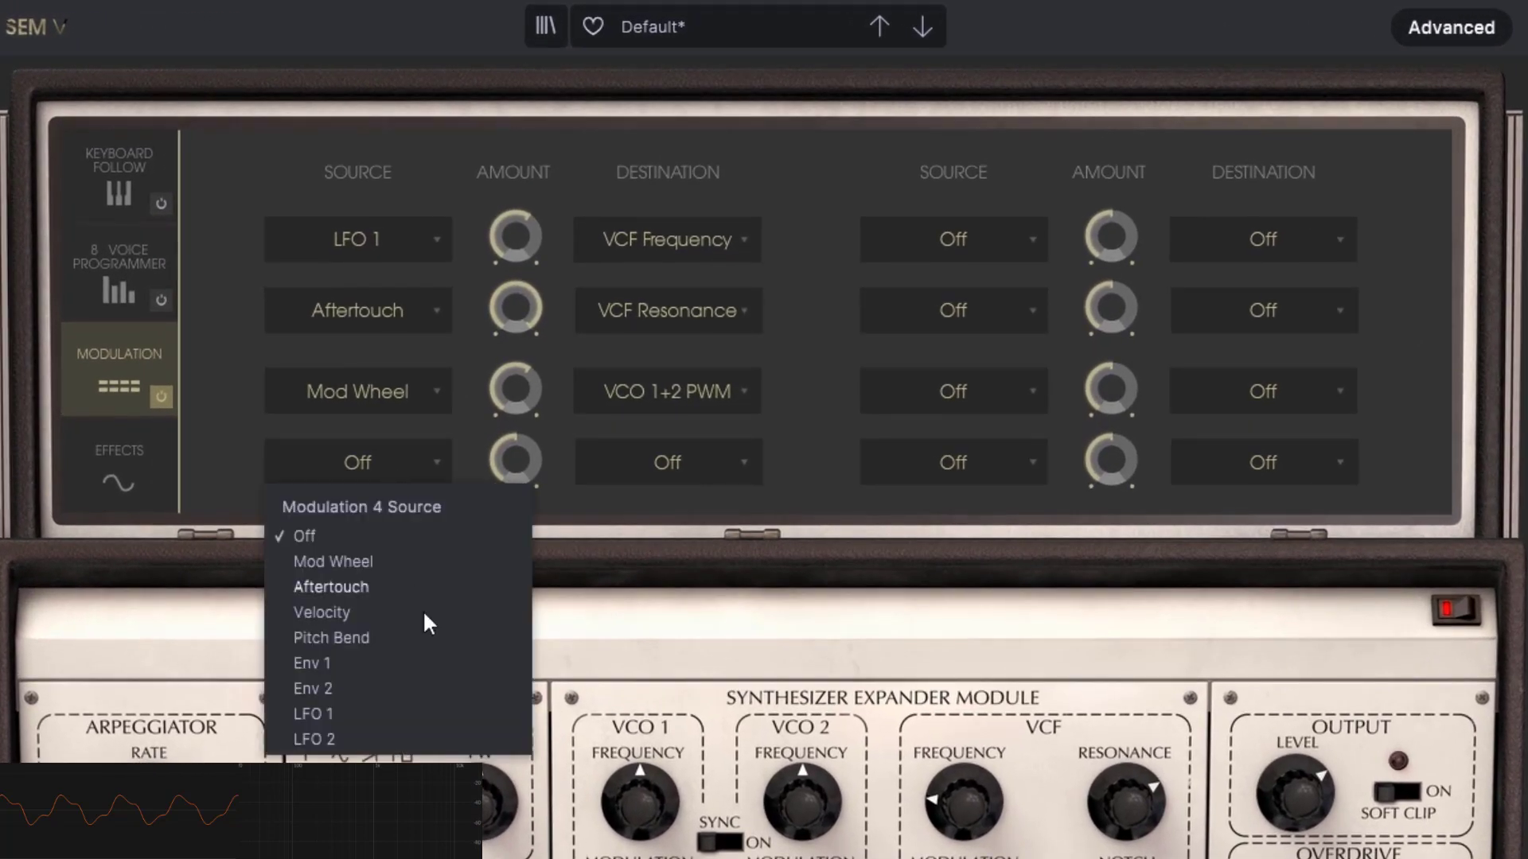
pyautogui.click(342, 562)
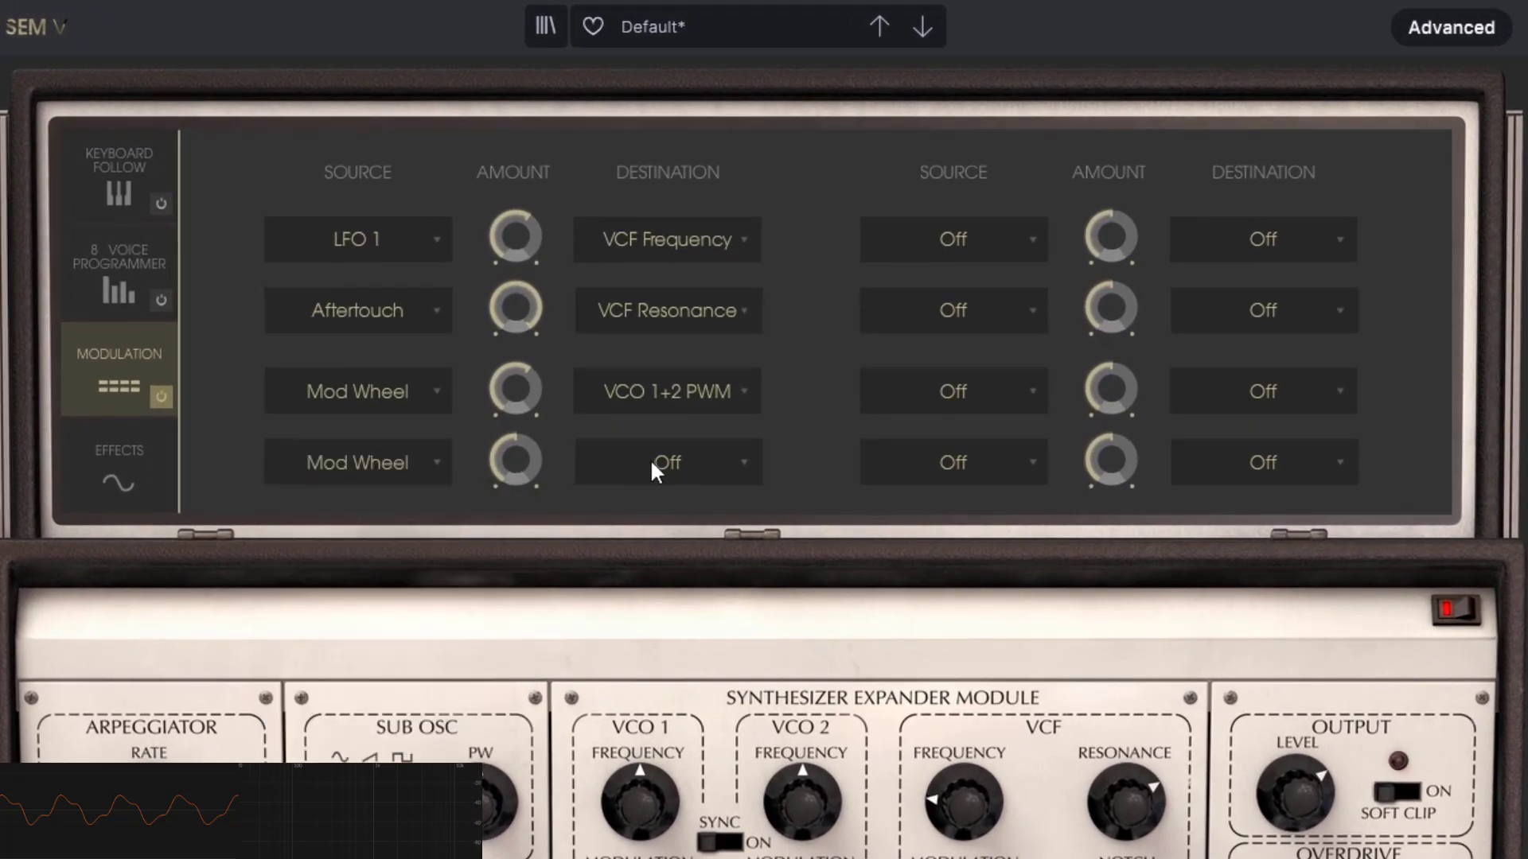
pyautogui.click(677, 469)
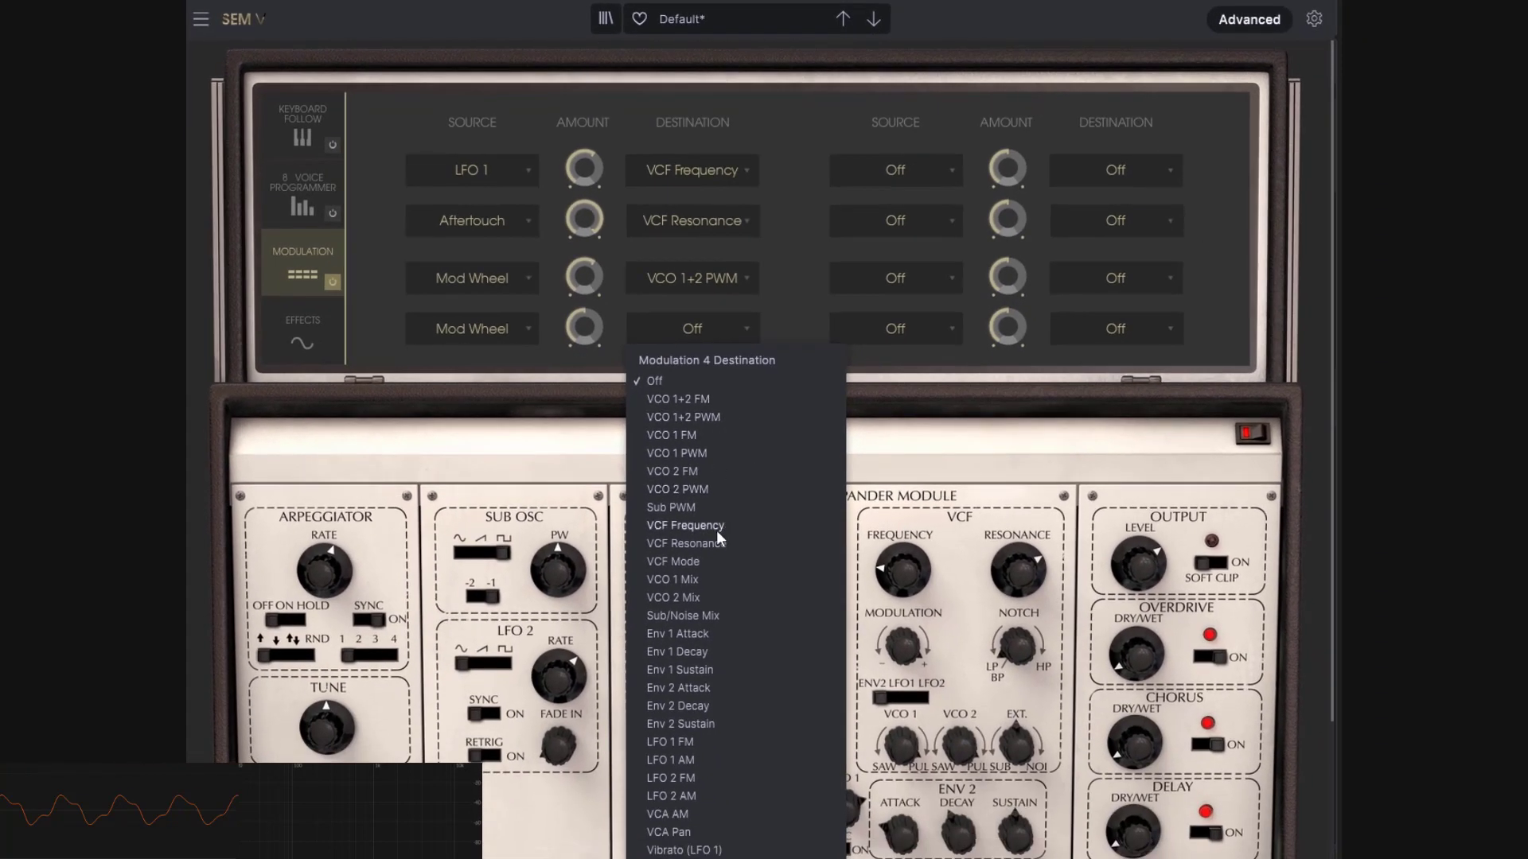
pyautogui.click(689, 742)
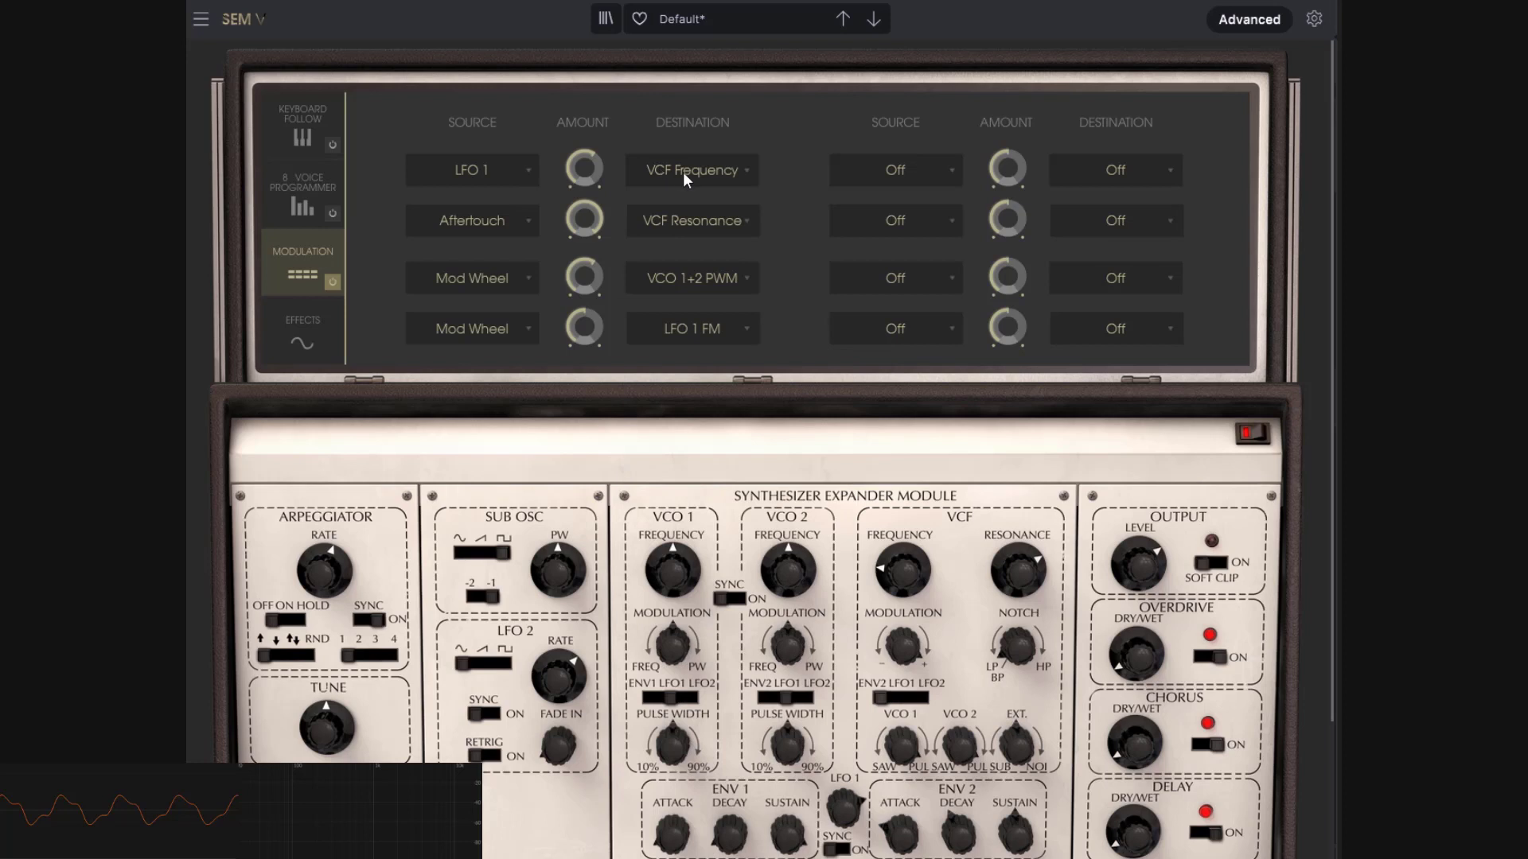
pyautogui.moveTo(576, 331); pyautogui.dragTo(576, 318)
pyautogui.scroll(-3, 748, 297)
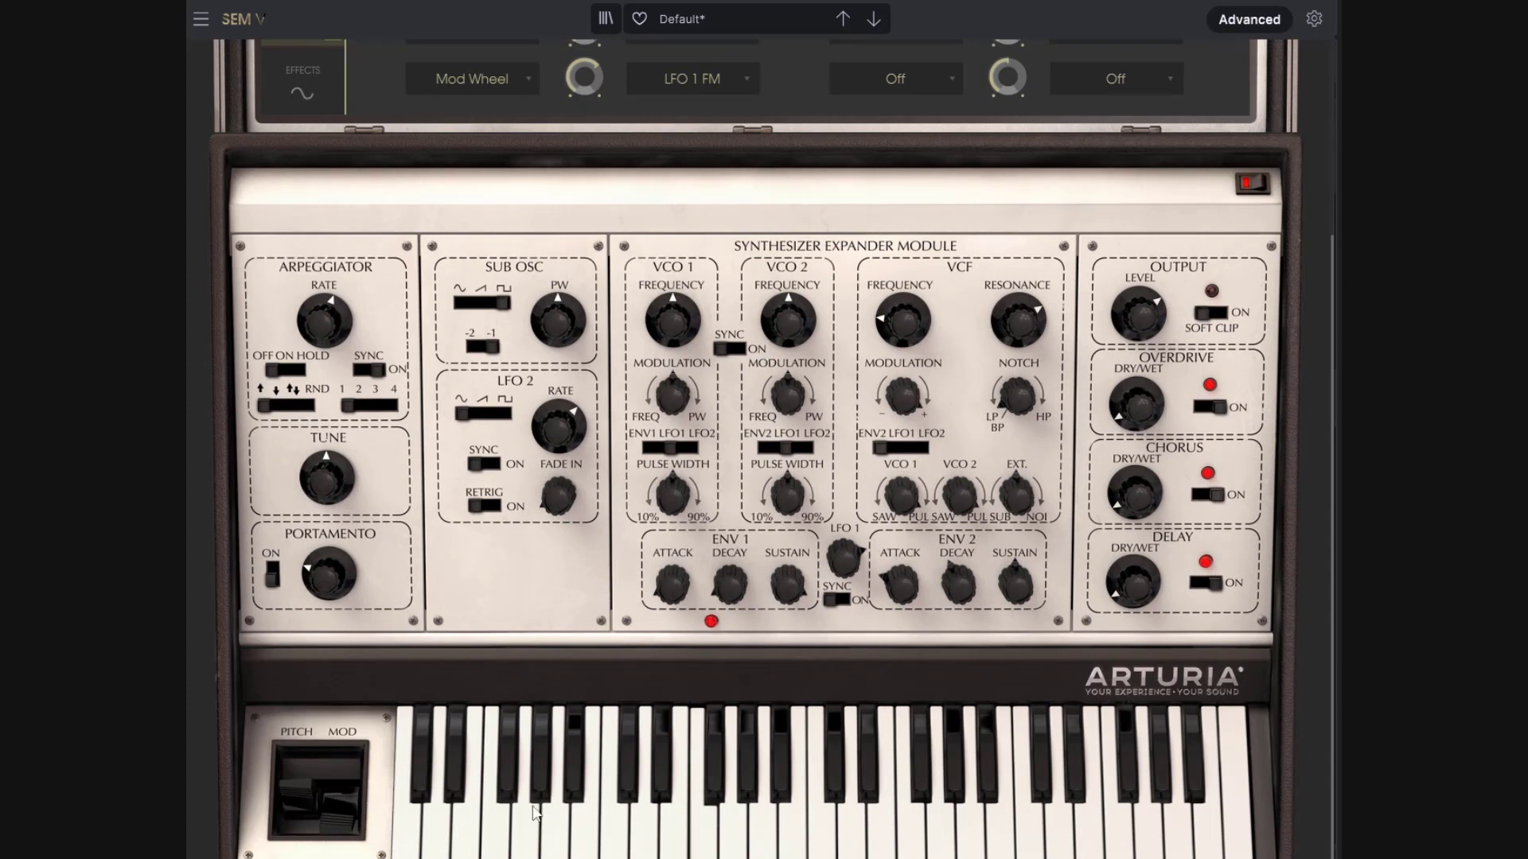
pyautogui.moveTo(336, 823); pyautogui.dragTo(337, 788)
# Step: Load the Default preset from the Template category
pyautogui.scroll(3, 532, 210)
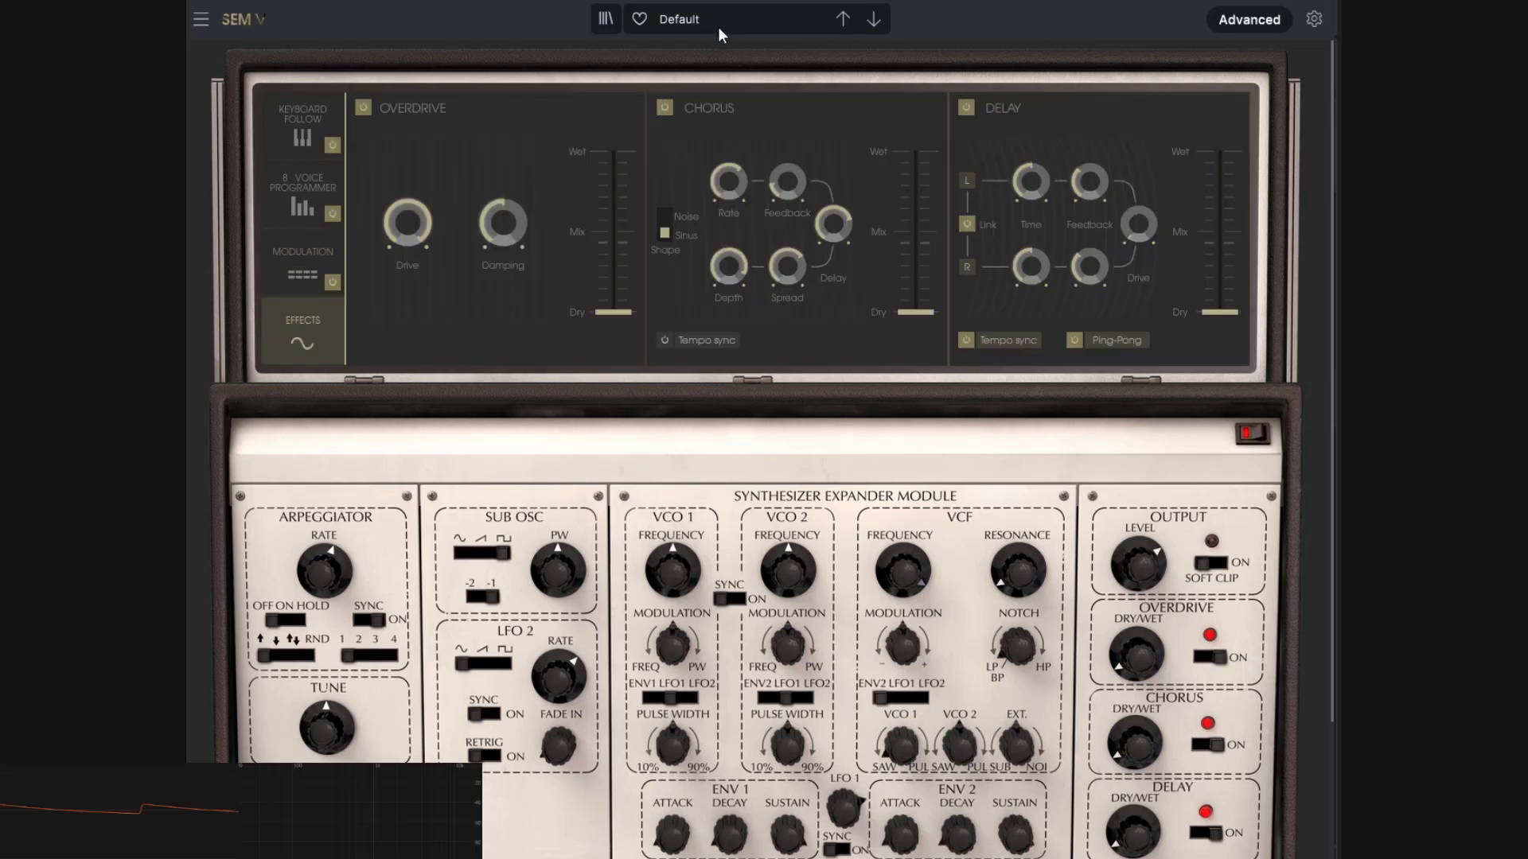
pyautogui.click(718, 26)
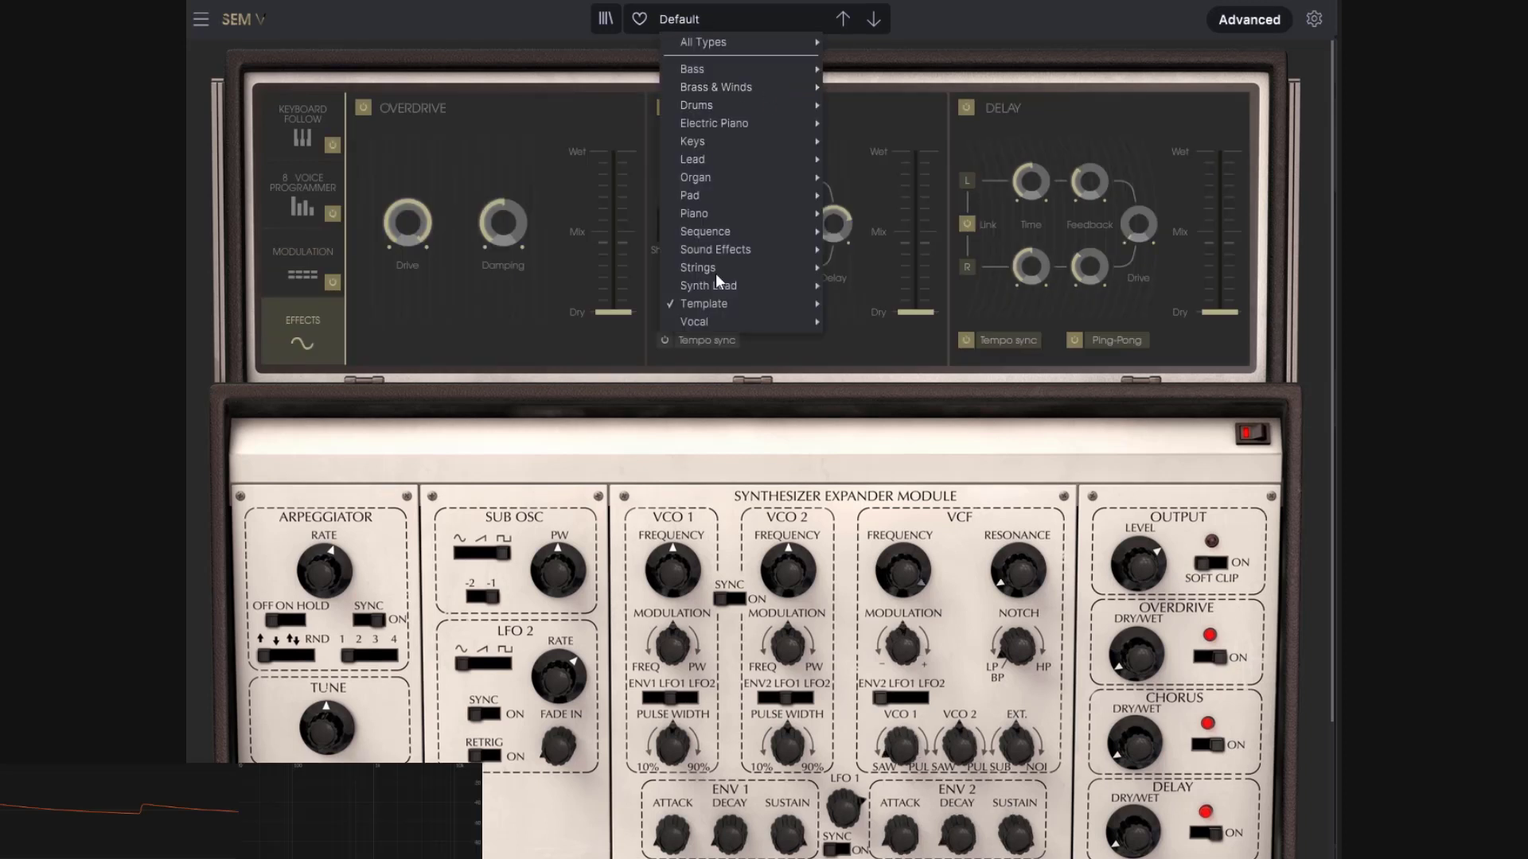
pyautogui.moveTo(727, 307)
pyautogui.click(860, 302)
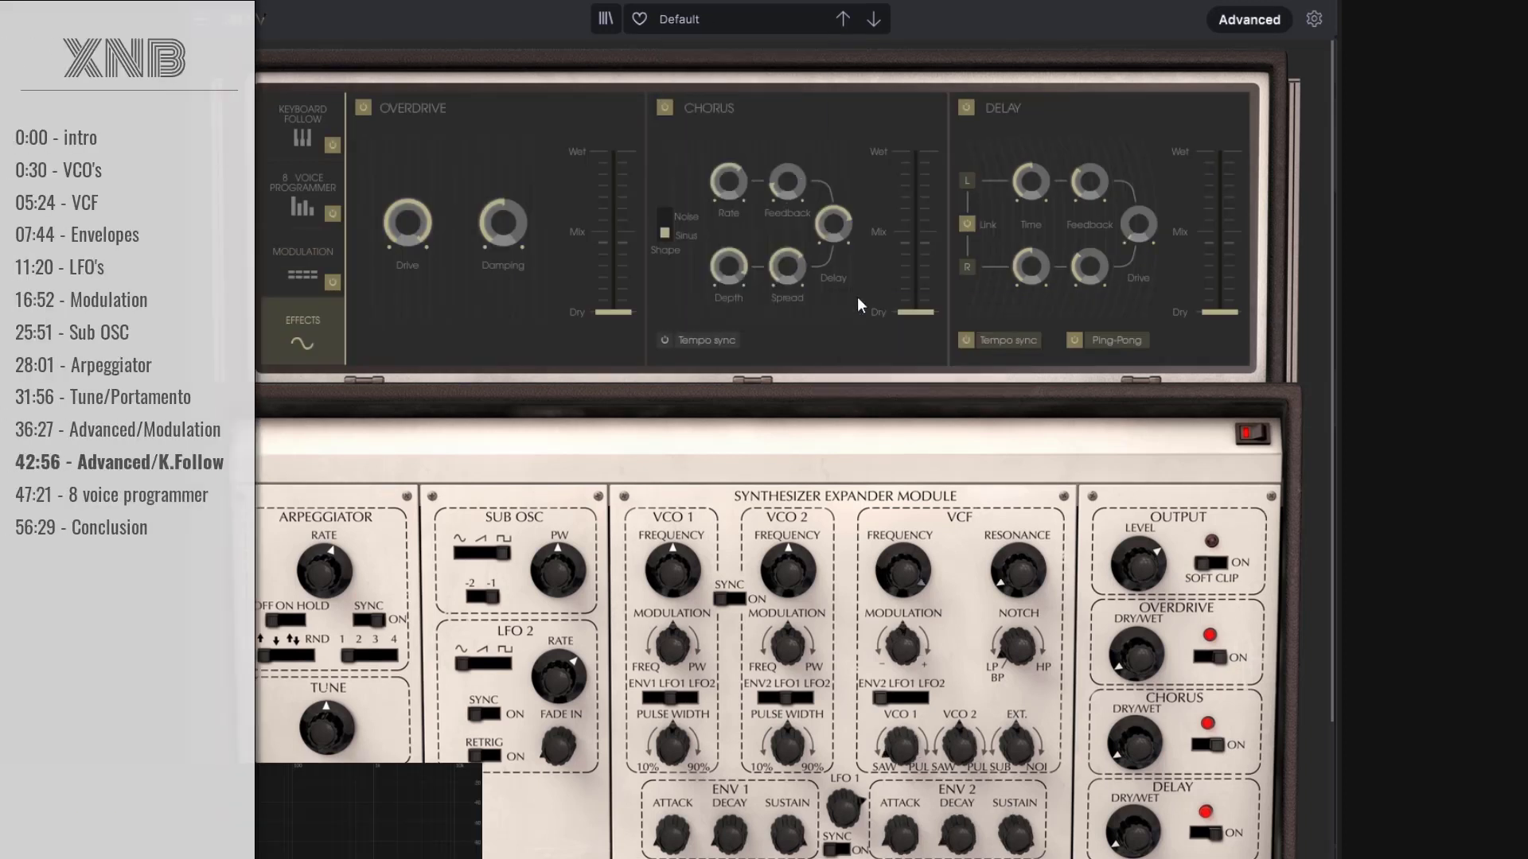
# Step: Switch off the Modulation section and bring up the VCF freq curve for editing in Keyboard Follow
pyautogui.click(333, 282)
pyautogui.click(296, 132)
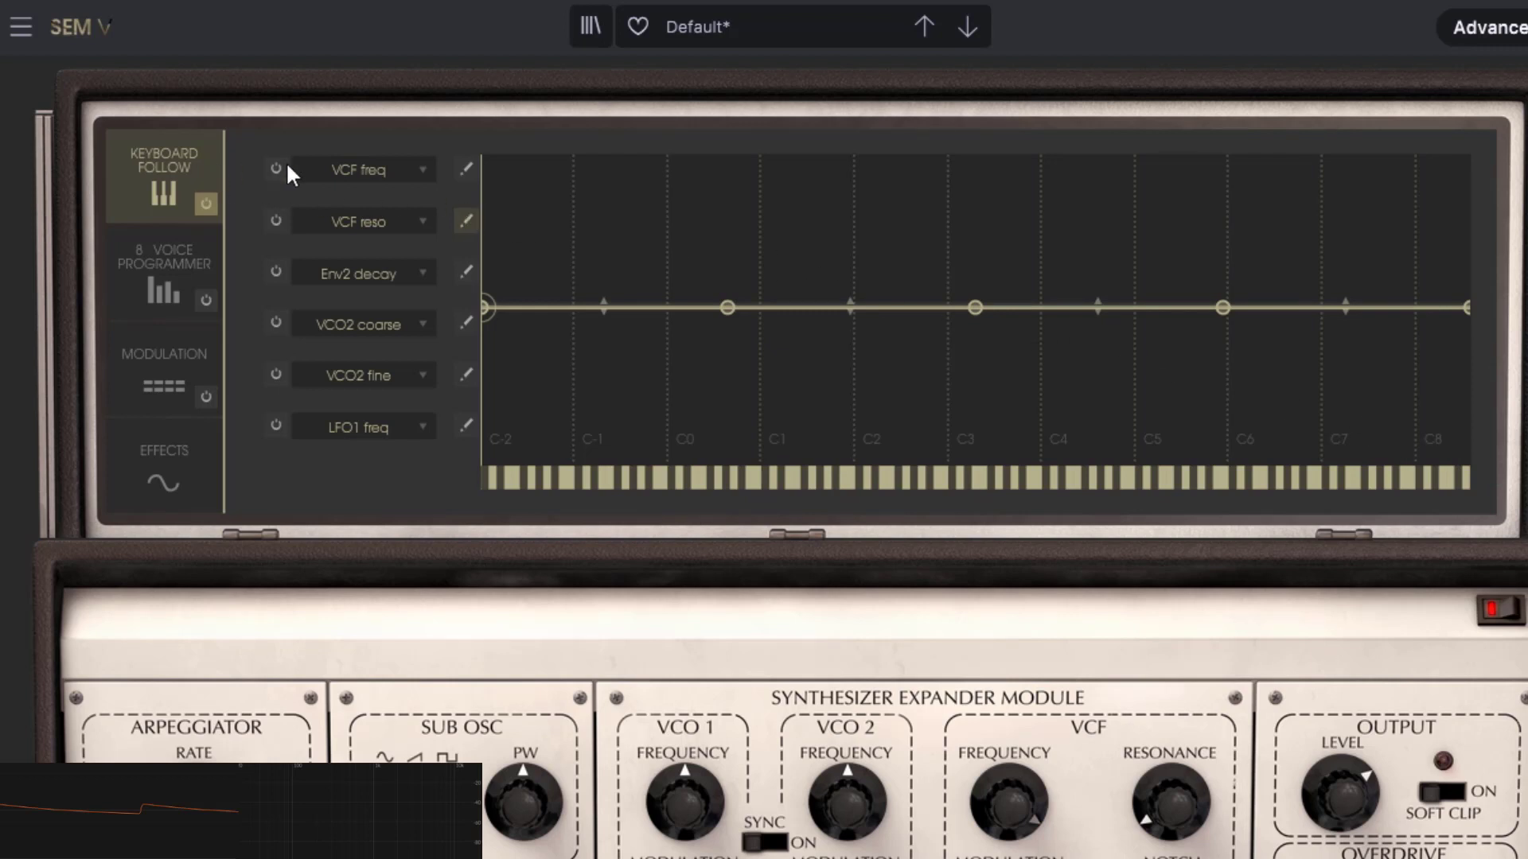
pyautogui.click(467, 167)
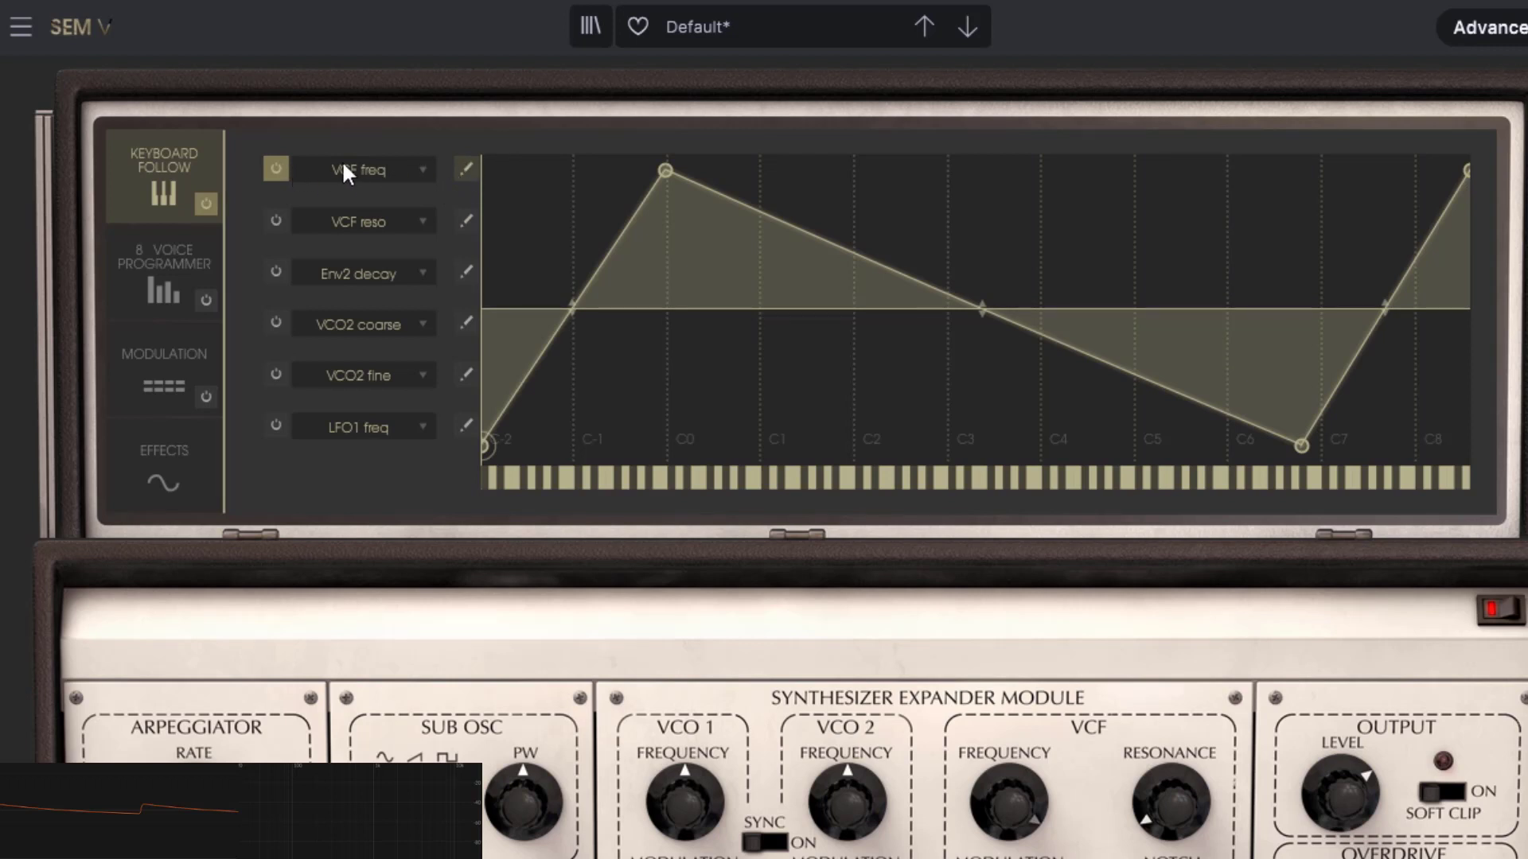
# Step: Shape the VCF freq curve to stay at minimum until about C1 and reach maximum at C3, and lower the VCF Frequency
pyautogui.moveTo(665, 170); pyautogui.dragTo(744, 449)
pyautogui.moveTo(1294, 449); pyautogui.dragTo(910, 309)
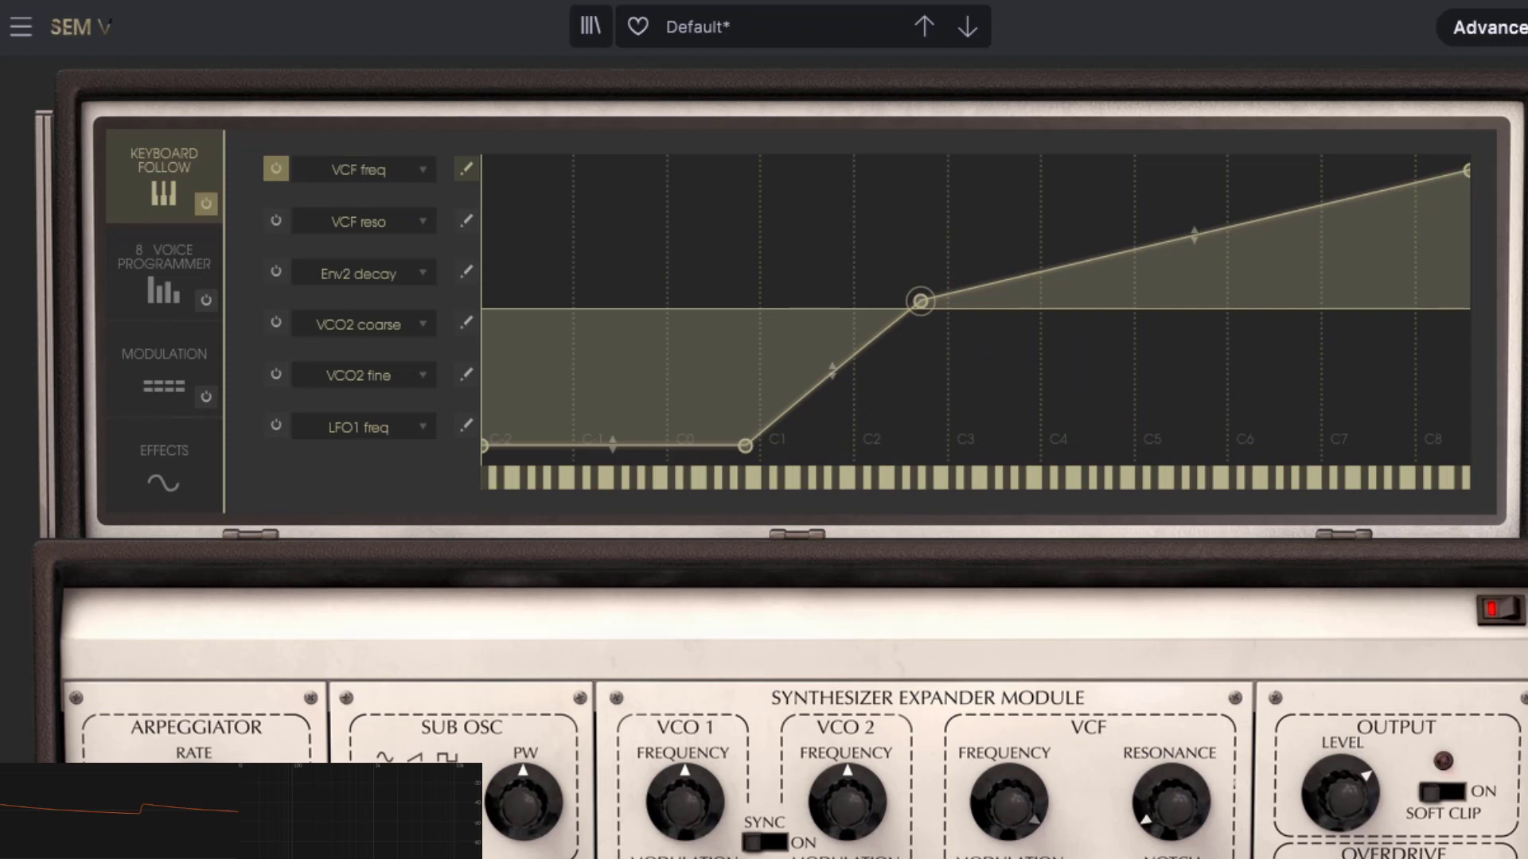
pyautogui.moveTo(1009, 802); pyautogui.dragTo(1009, 824)
pyautogui.moveTo(921, 298); pyautogui.dragTo(944, 256)
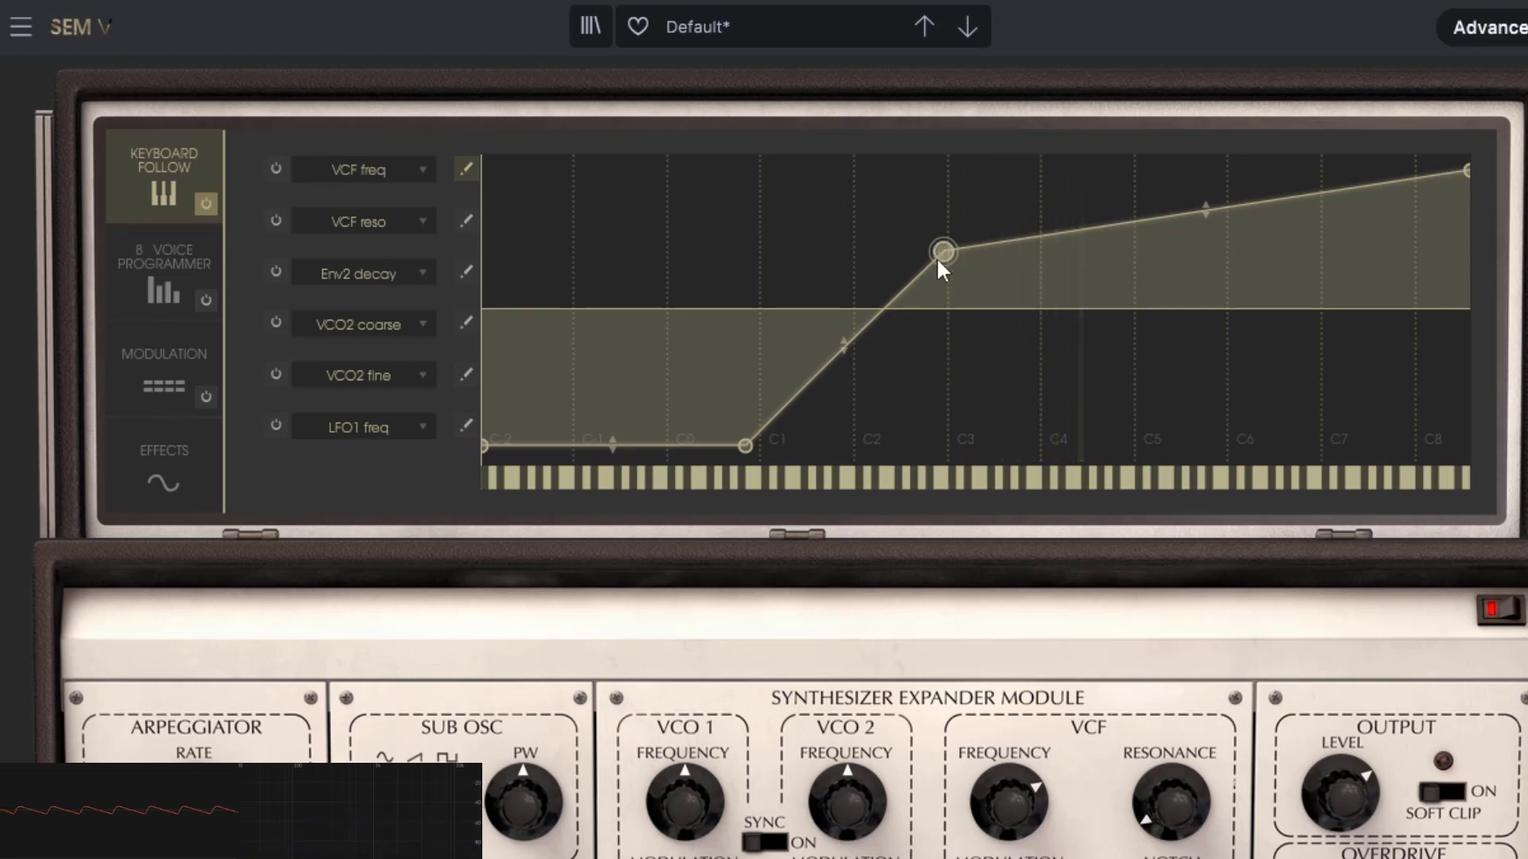
pyautogui.moveTo(939, 256); pyautogui.dragTo(945, 155)
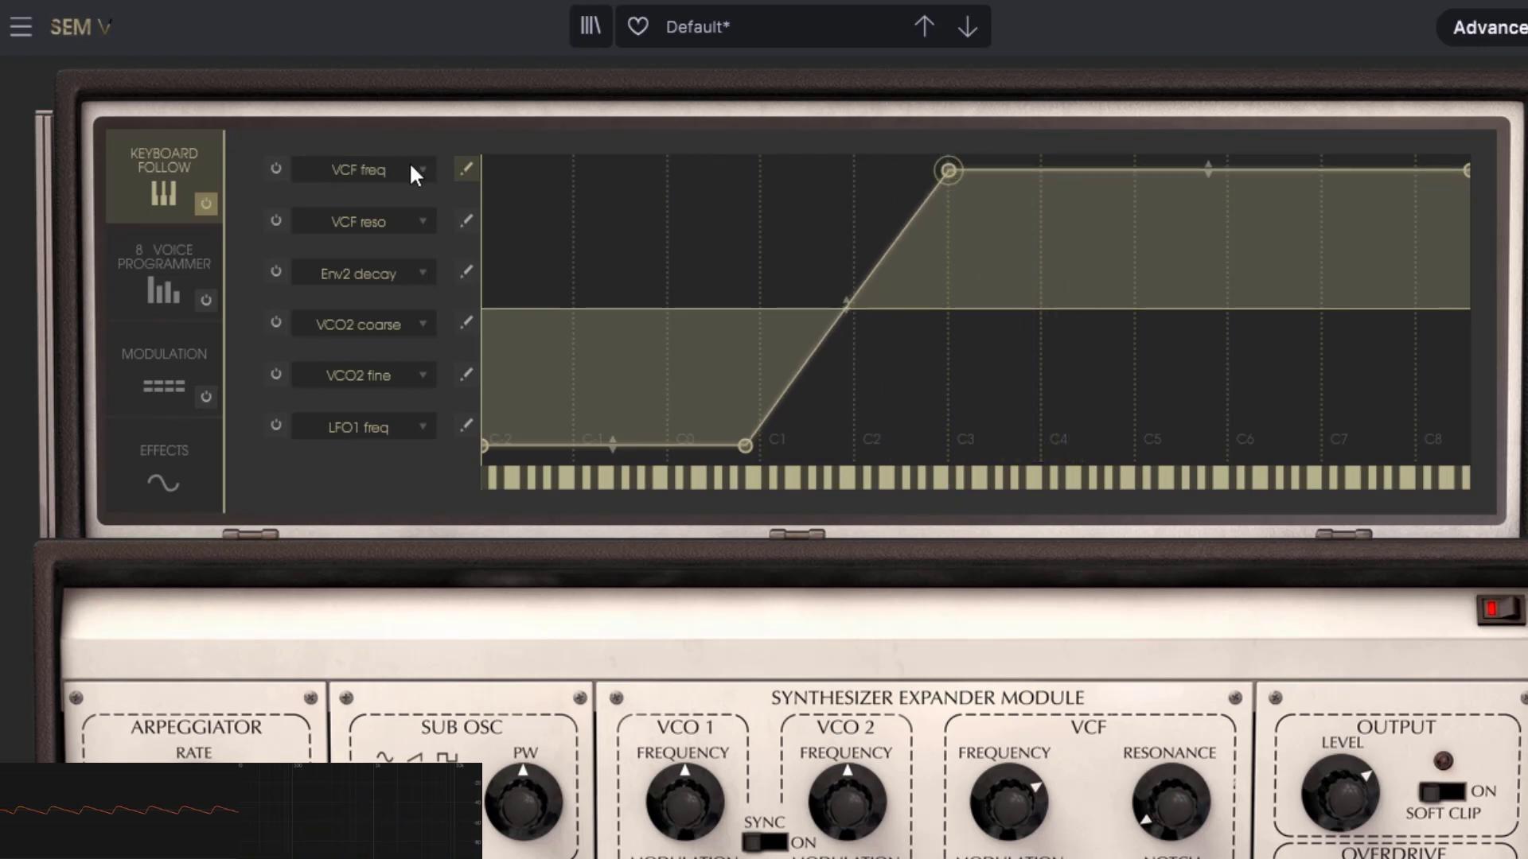
pyautogui.click(350, 171)
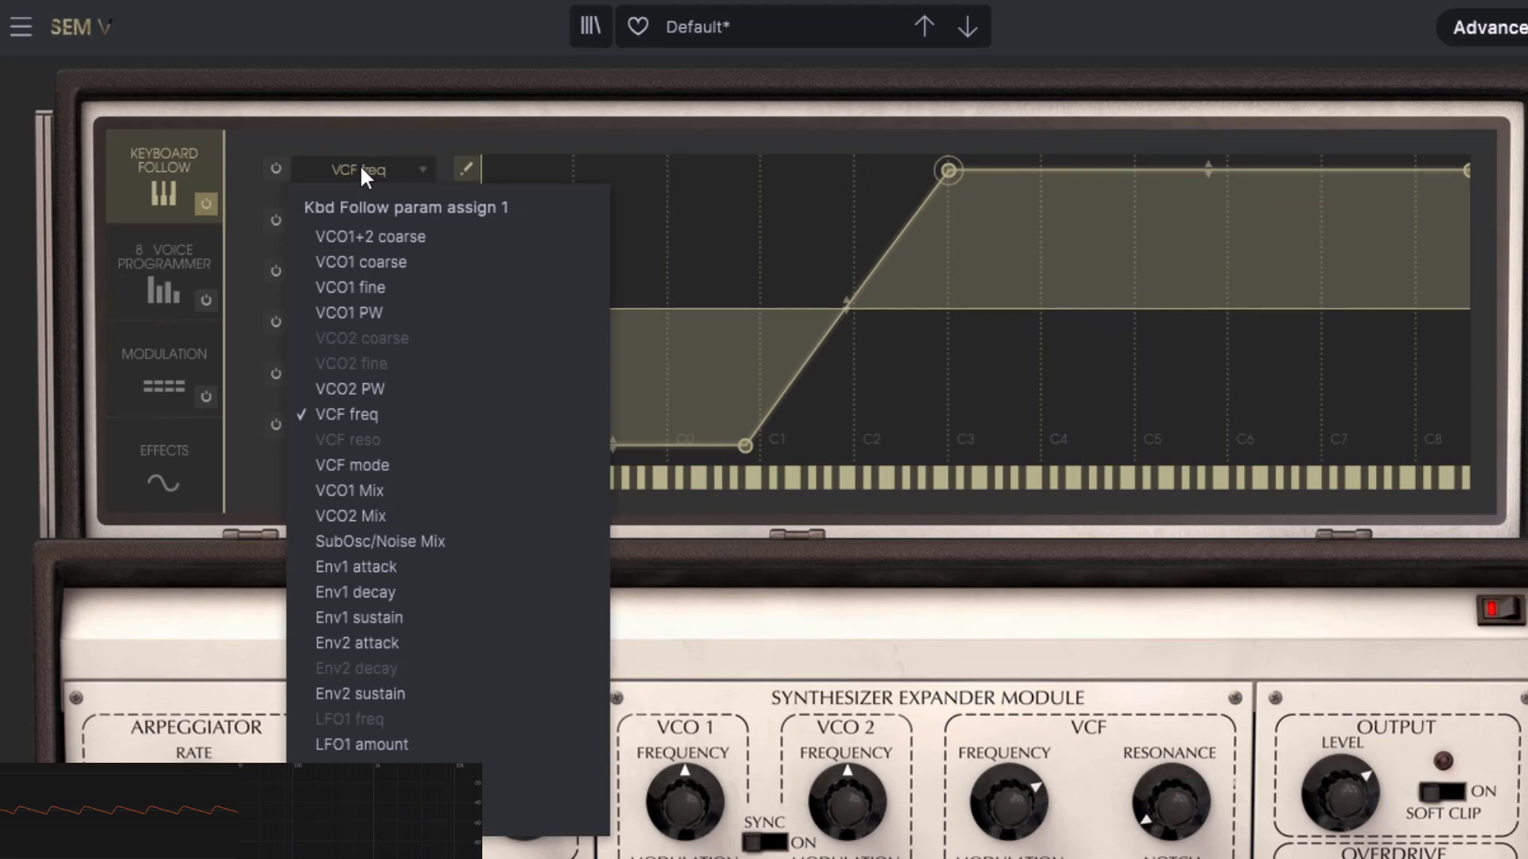
pyautogui.click(361, 169)
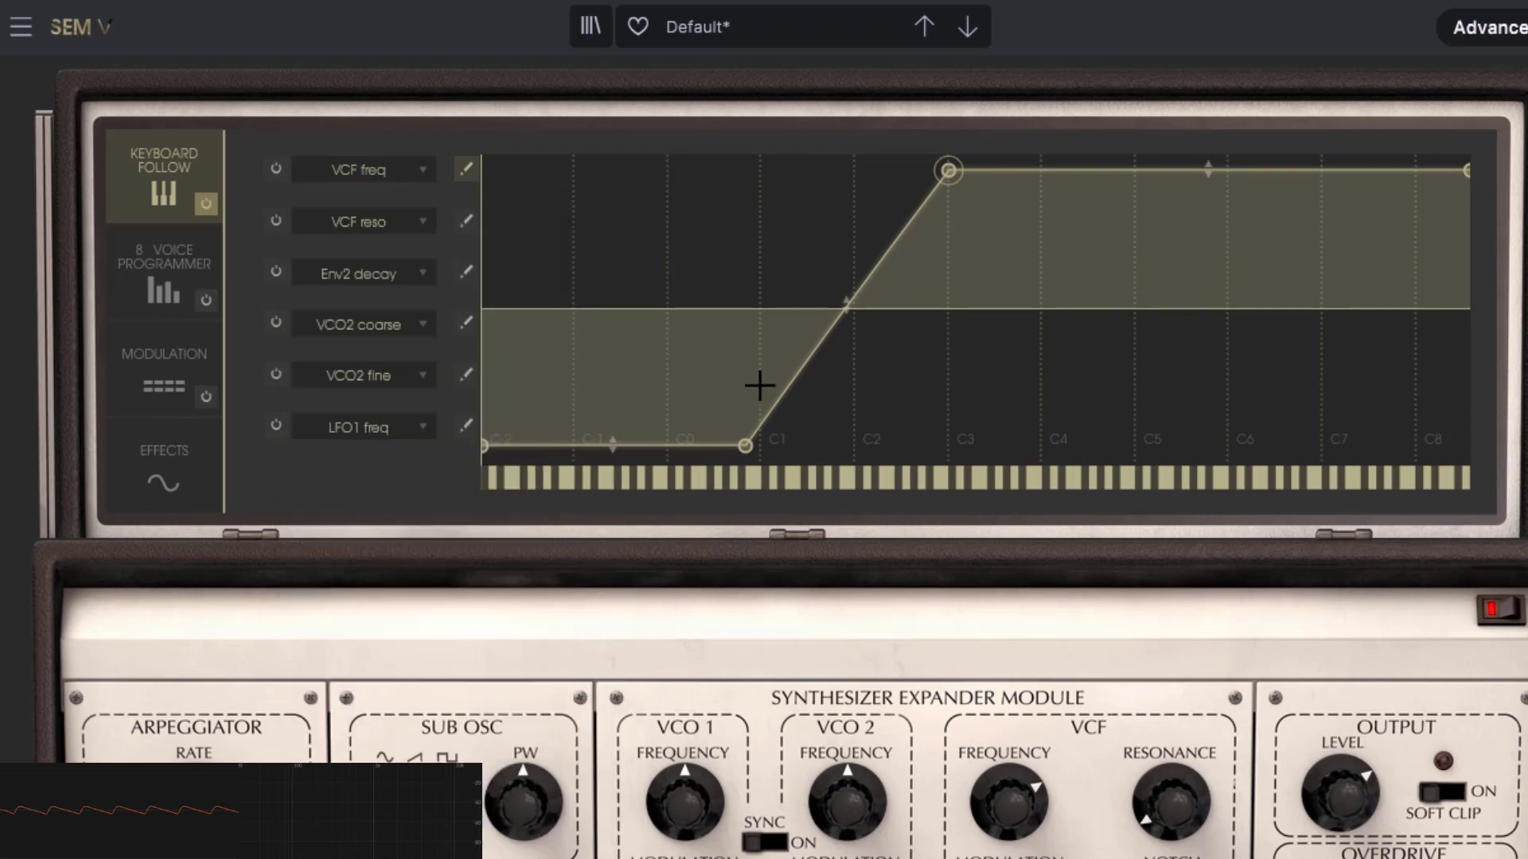
# Step: Turn the VCF freq curve into an abrupt step at C3 with its lower half flat slightly below centre, and reduce the VCF Frequency
pyautogui.moveTo(759, 445); pyautogui.dragTo(948, 455)
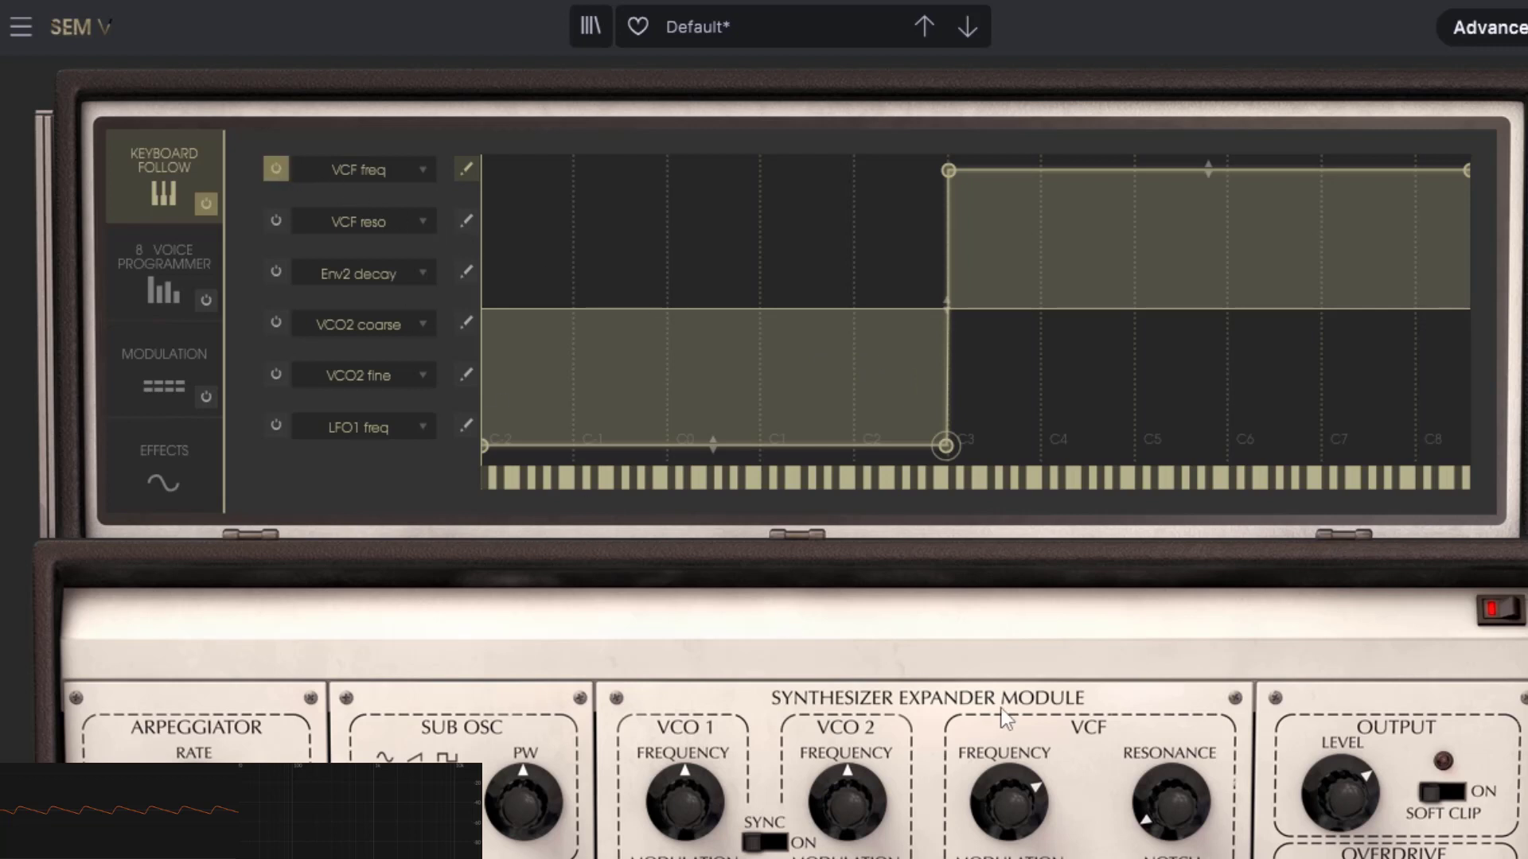
pyautogui.moveTo(1009, 802)
pyautogui.mouseDown()
pyautogui.moveTo(1009, 842)
pyautogui.moveTo(1009, 793)
pyautogui.mouseUp()
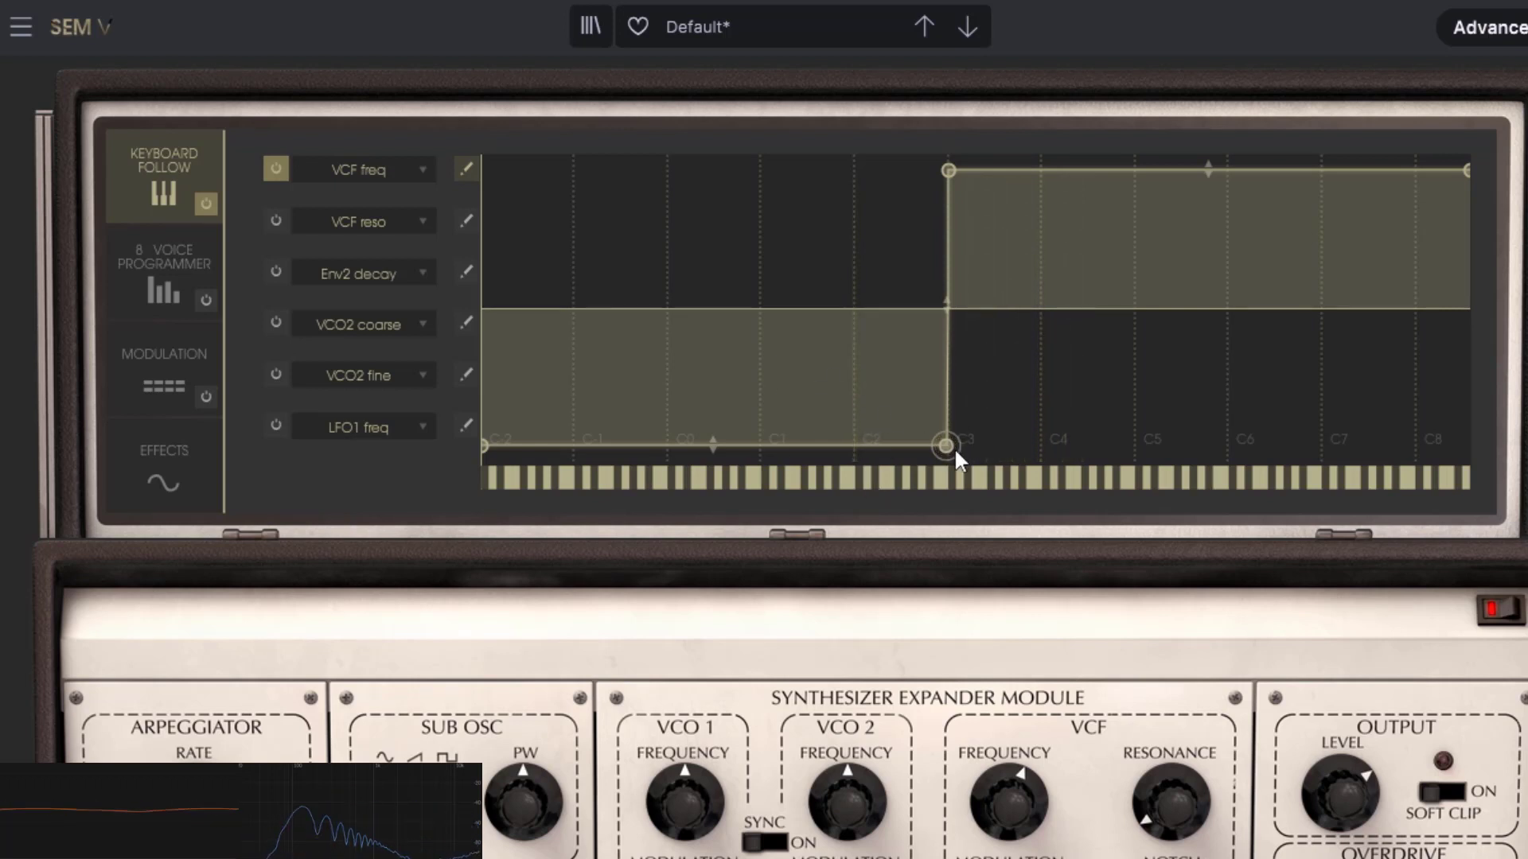
pyautogui.moveTo(947, 445); pyautogui.dragTo(950, 368)
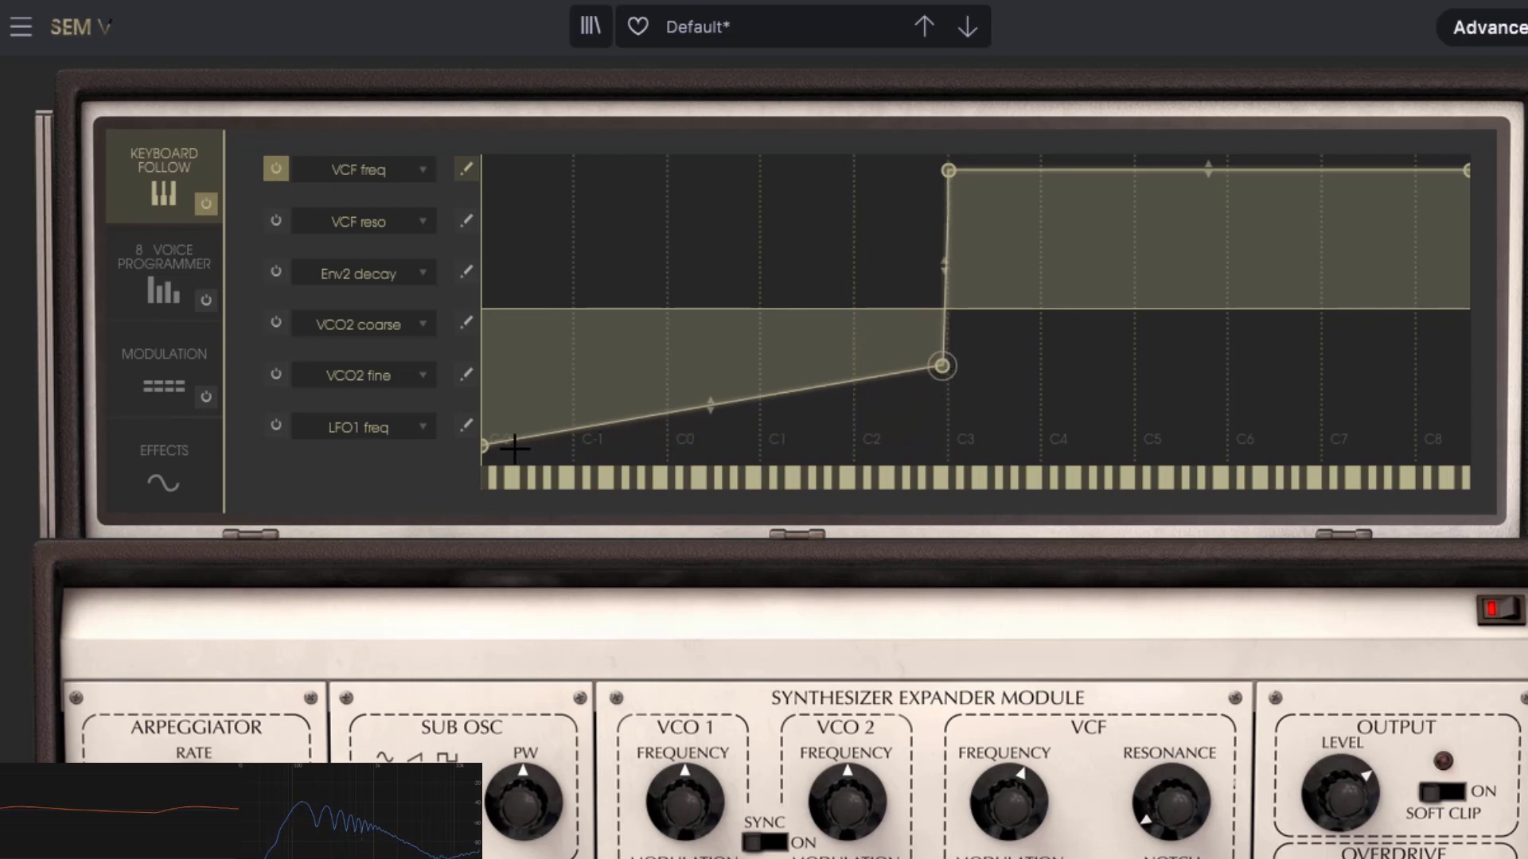
pyautogui.moveTo(486, 446); pyautogui.dragTo(501, 367)
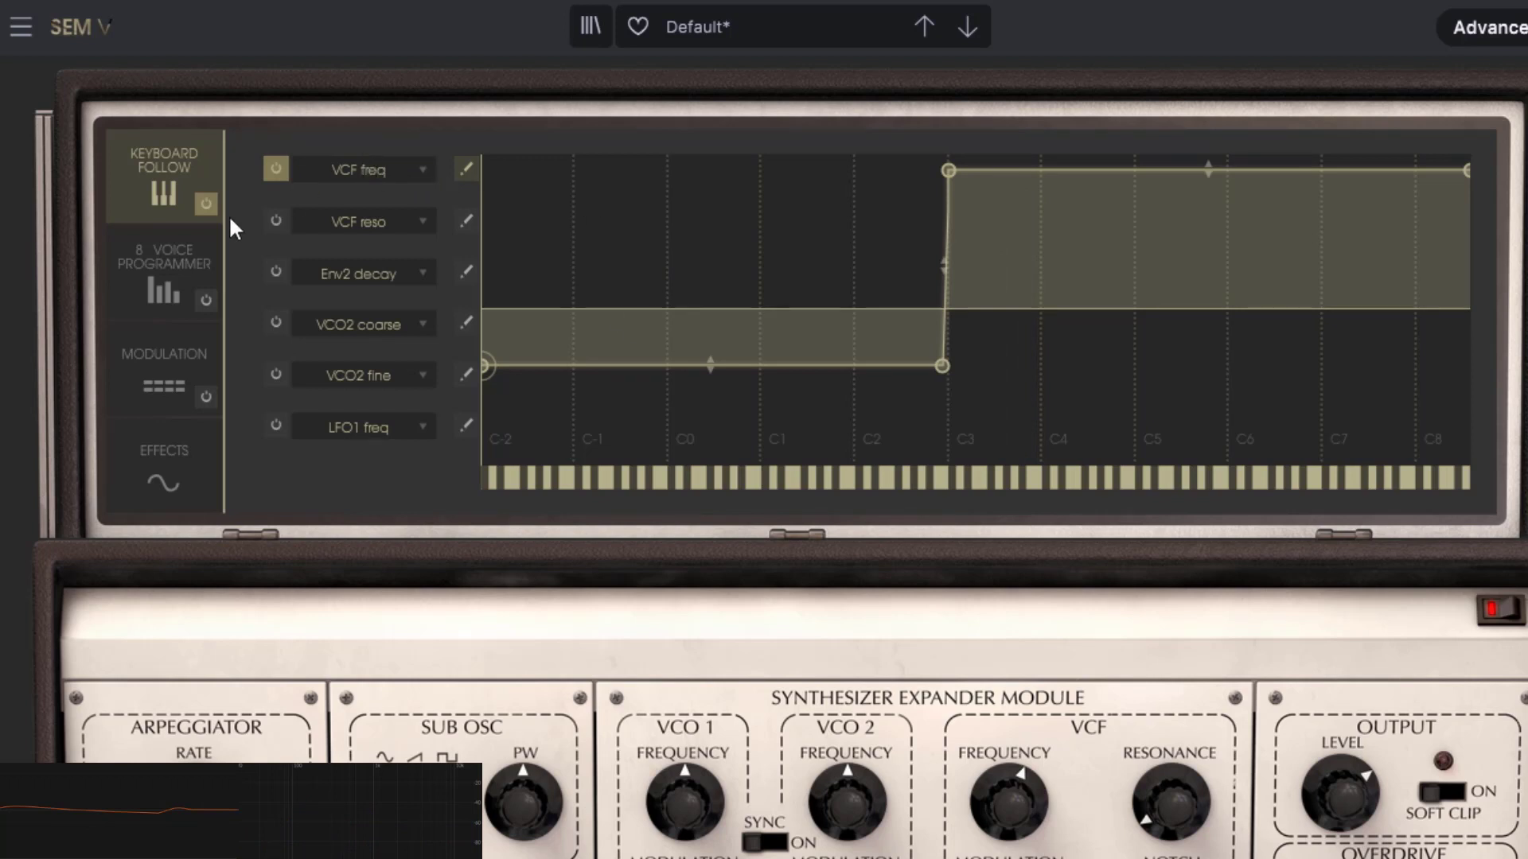
# Step: Shape the VCF reso curve as a step from minimum to maximum at C3, and raise the VCF Resonance
pyautogui.click(459, 222)
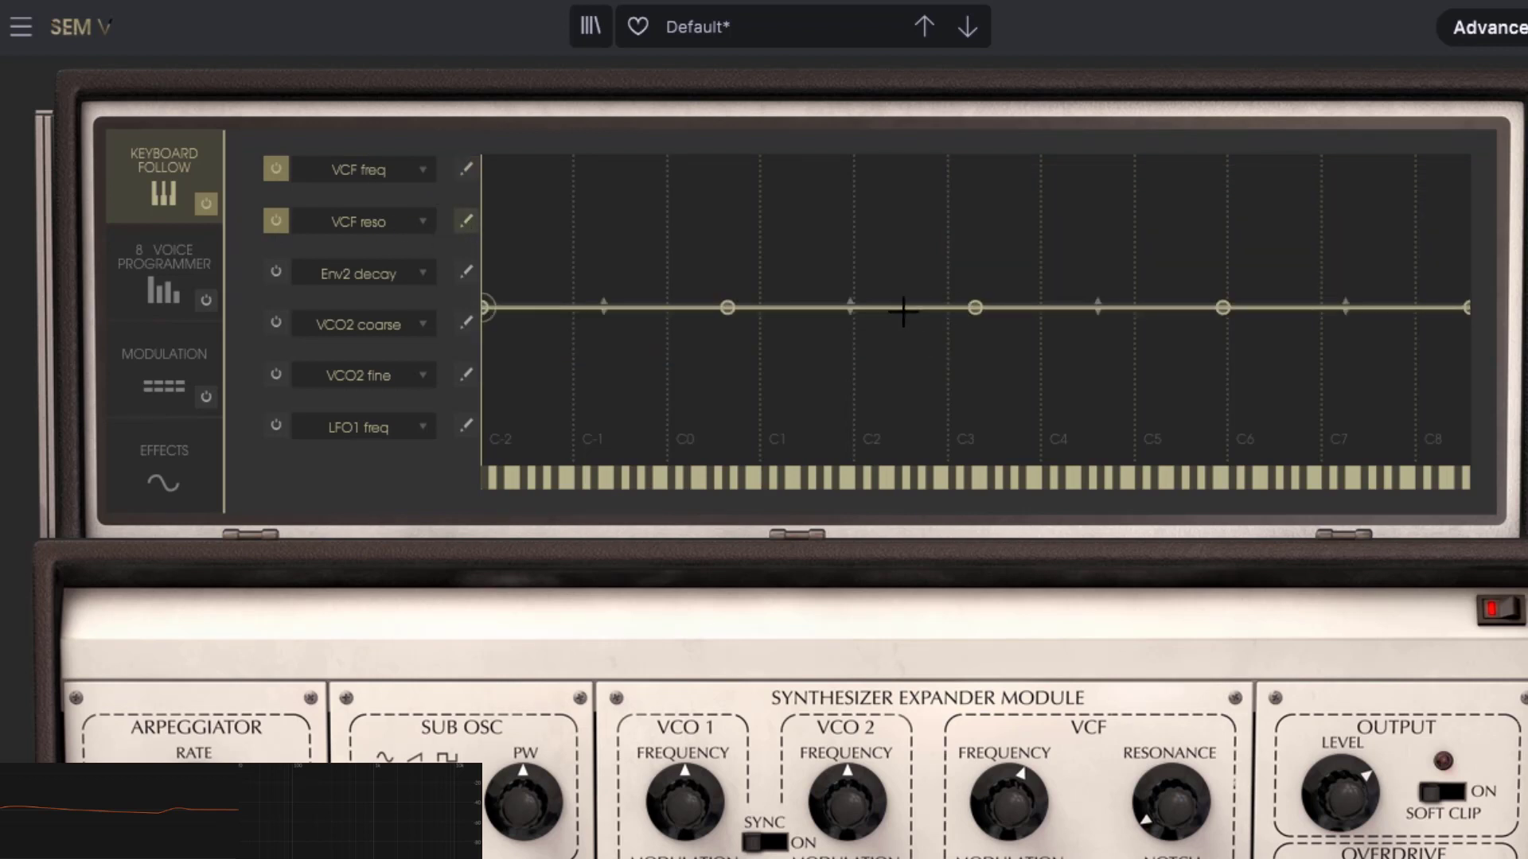
pyautogui.moveTo(965, 306); pyautogui.dragTo(954, 152)
pyautogui.moveTo(727, 308); pyautogui.dragTo(919, 449)
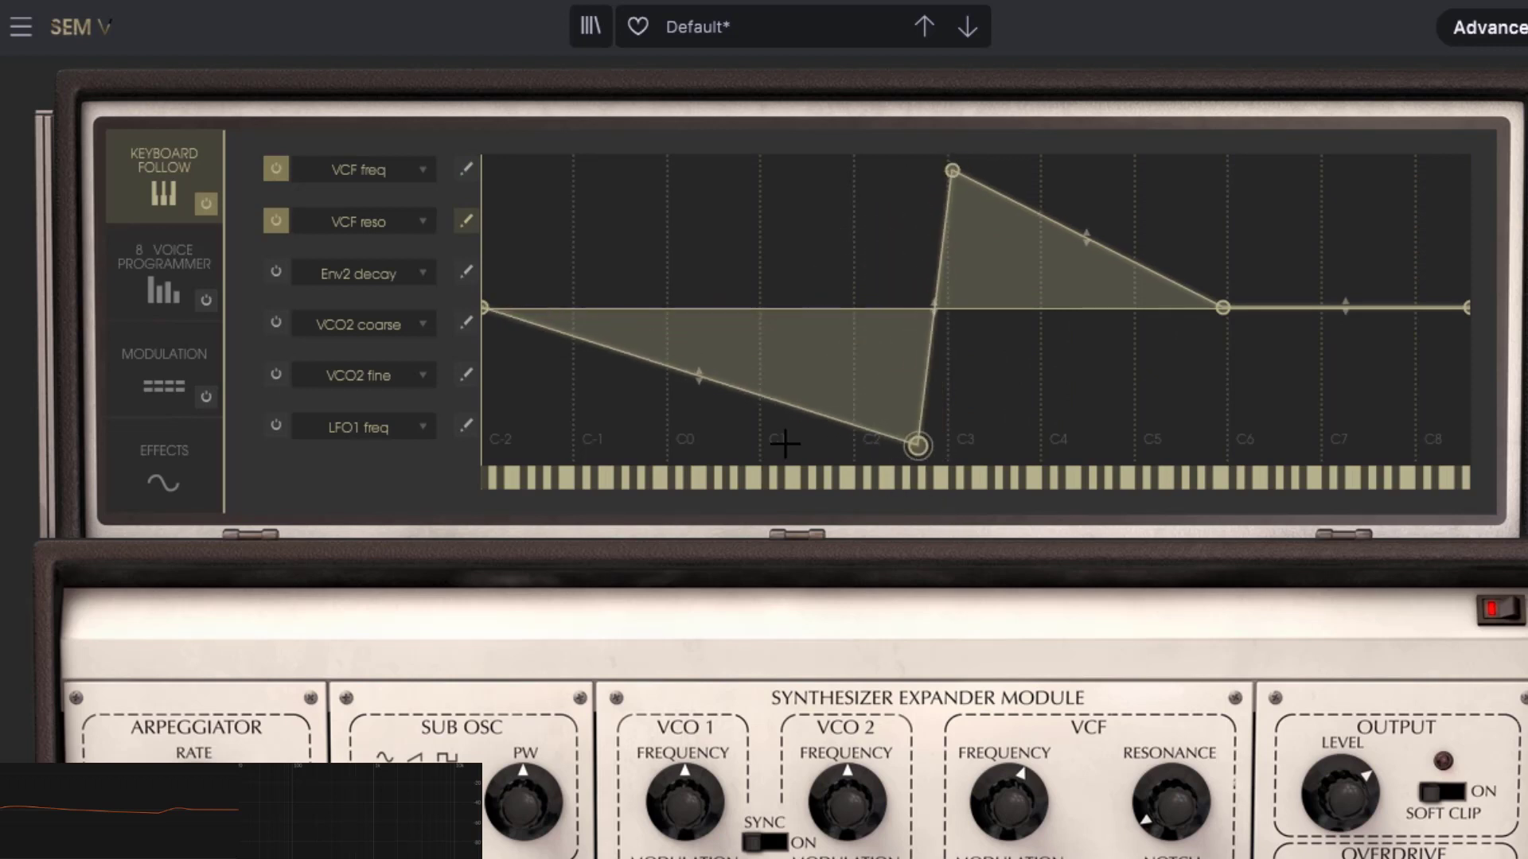
pyautogui.moveTo(491, 316); pyautogui.dragTo(546, 505)
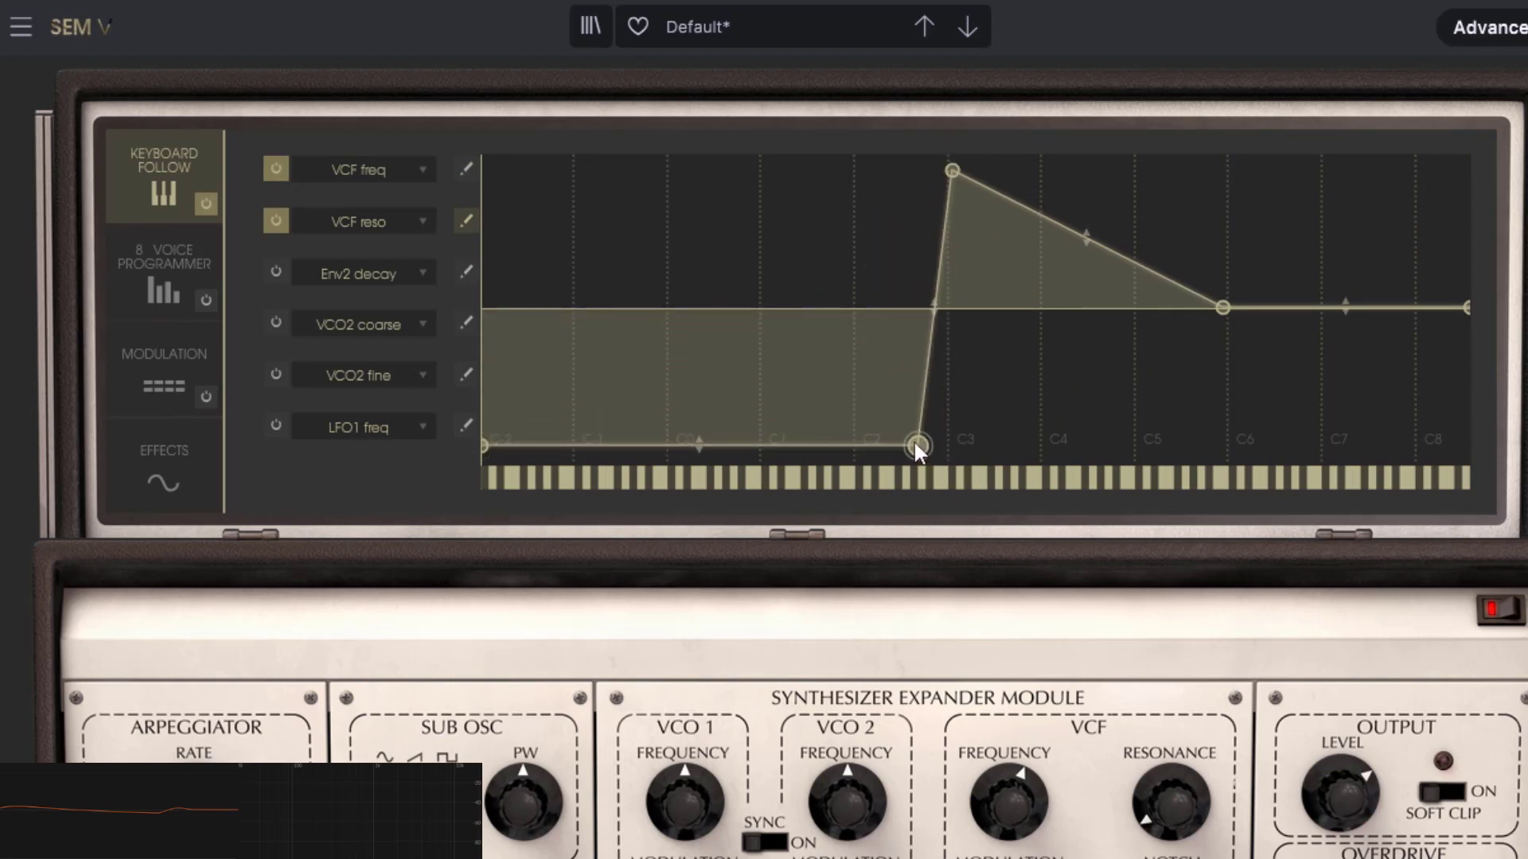
pyautogui.moveTo(915, 443); pyautogui.dragTo(951, 461)
pyautogui.moveTo(1222, 307); pyautogui.dragTo(1262, 111)
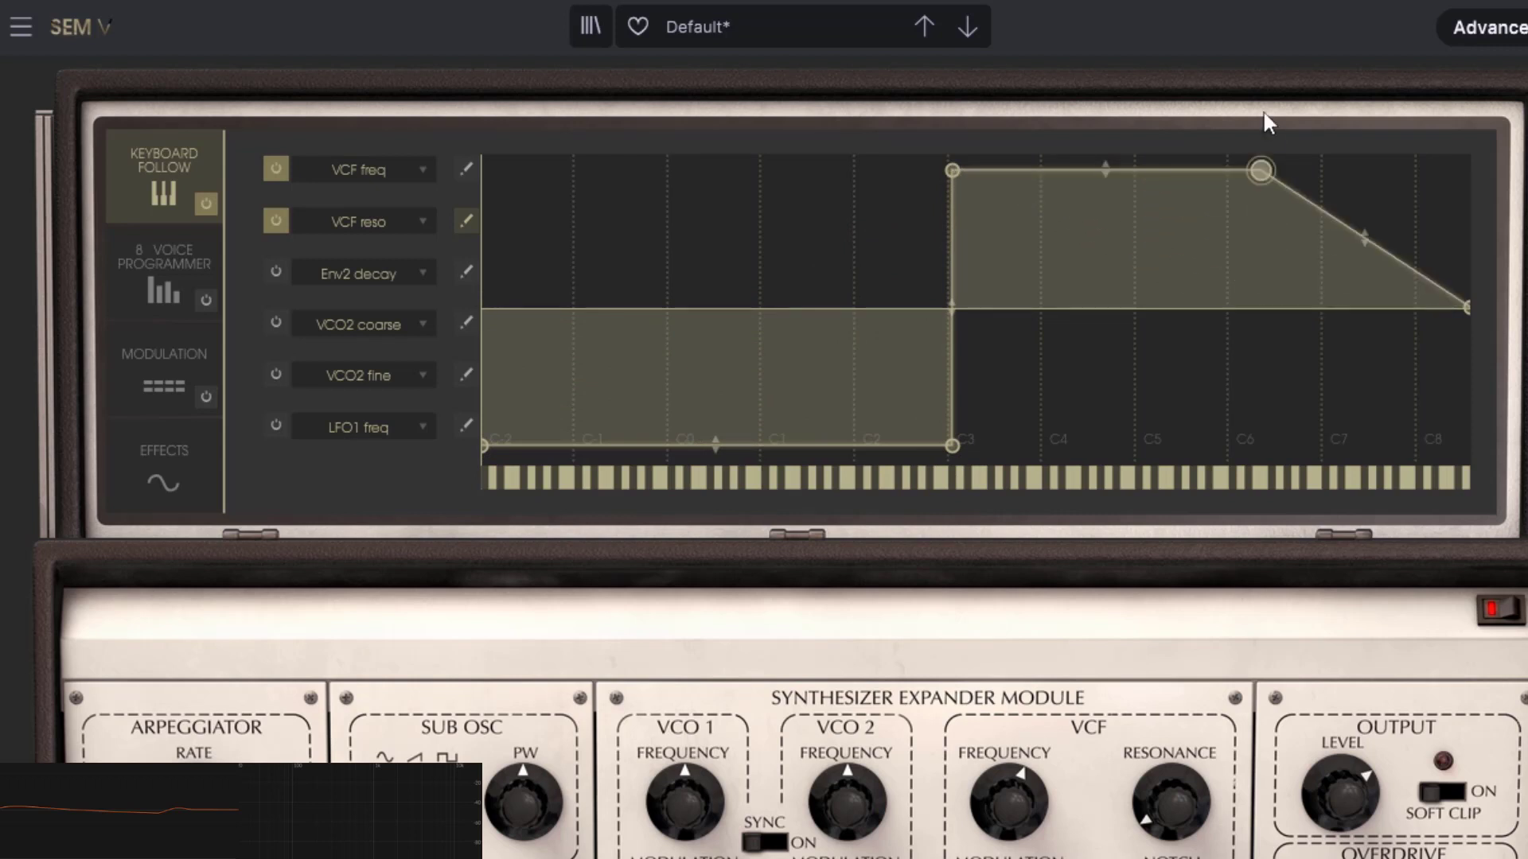
pyautogui.moveTo(1464, 306); pyautogui.dragTo(1474, 113)
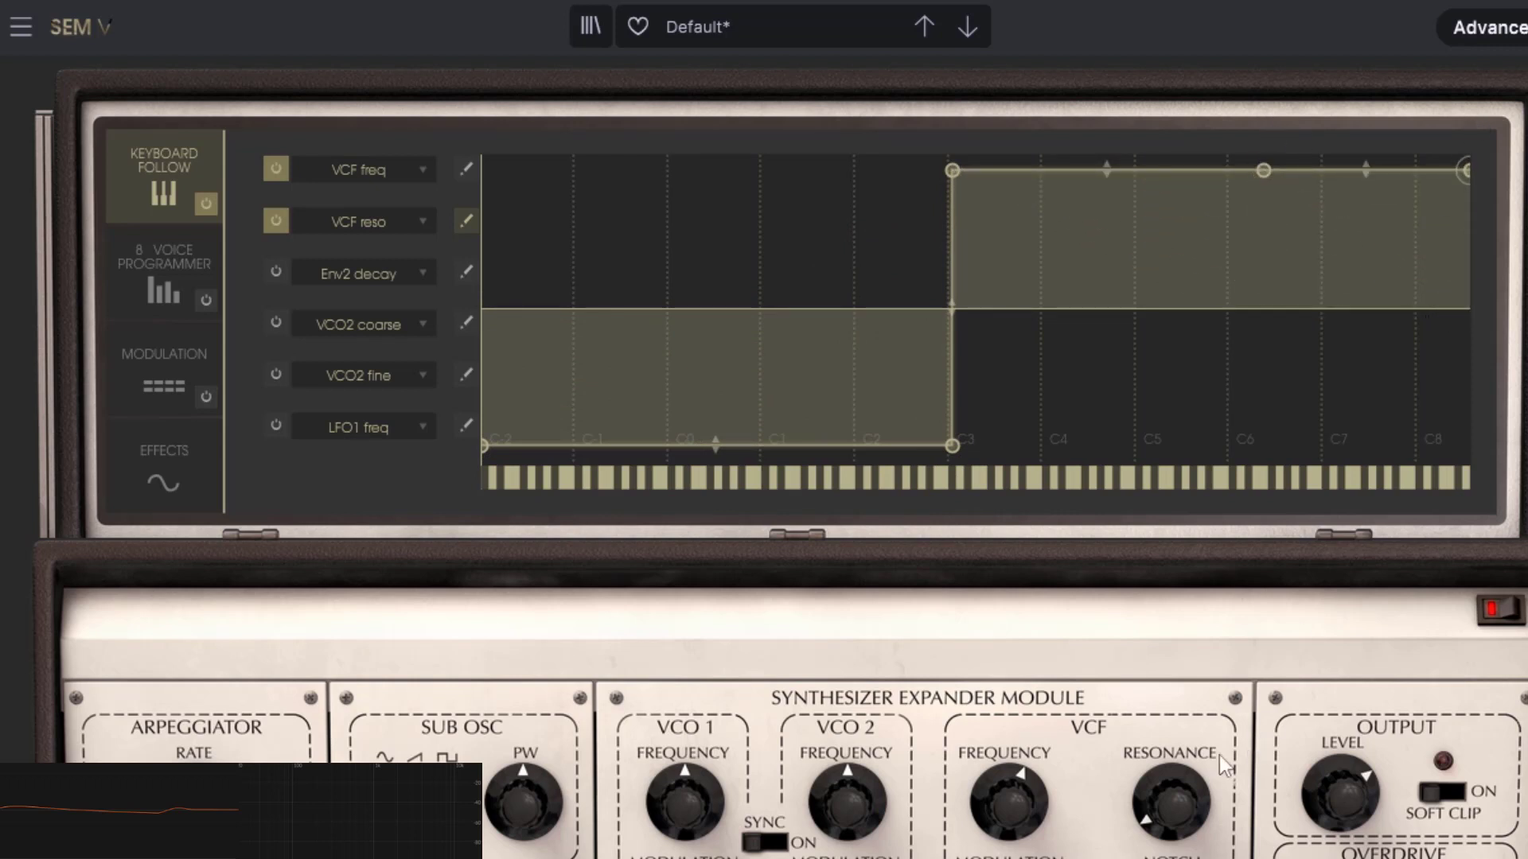
pyautogui.moveTo(1170, 802)
pyautogui.mouseDown()
pyautogui.moveTo(1169, 770)
pyautogui.moveTo(1170, 784)
pyautogui.mouseUp()
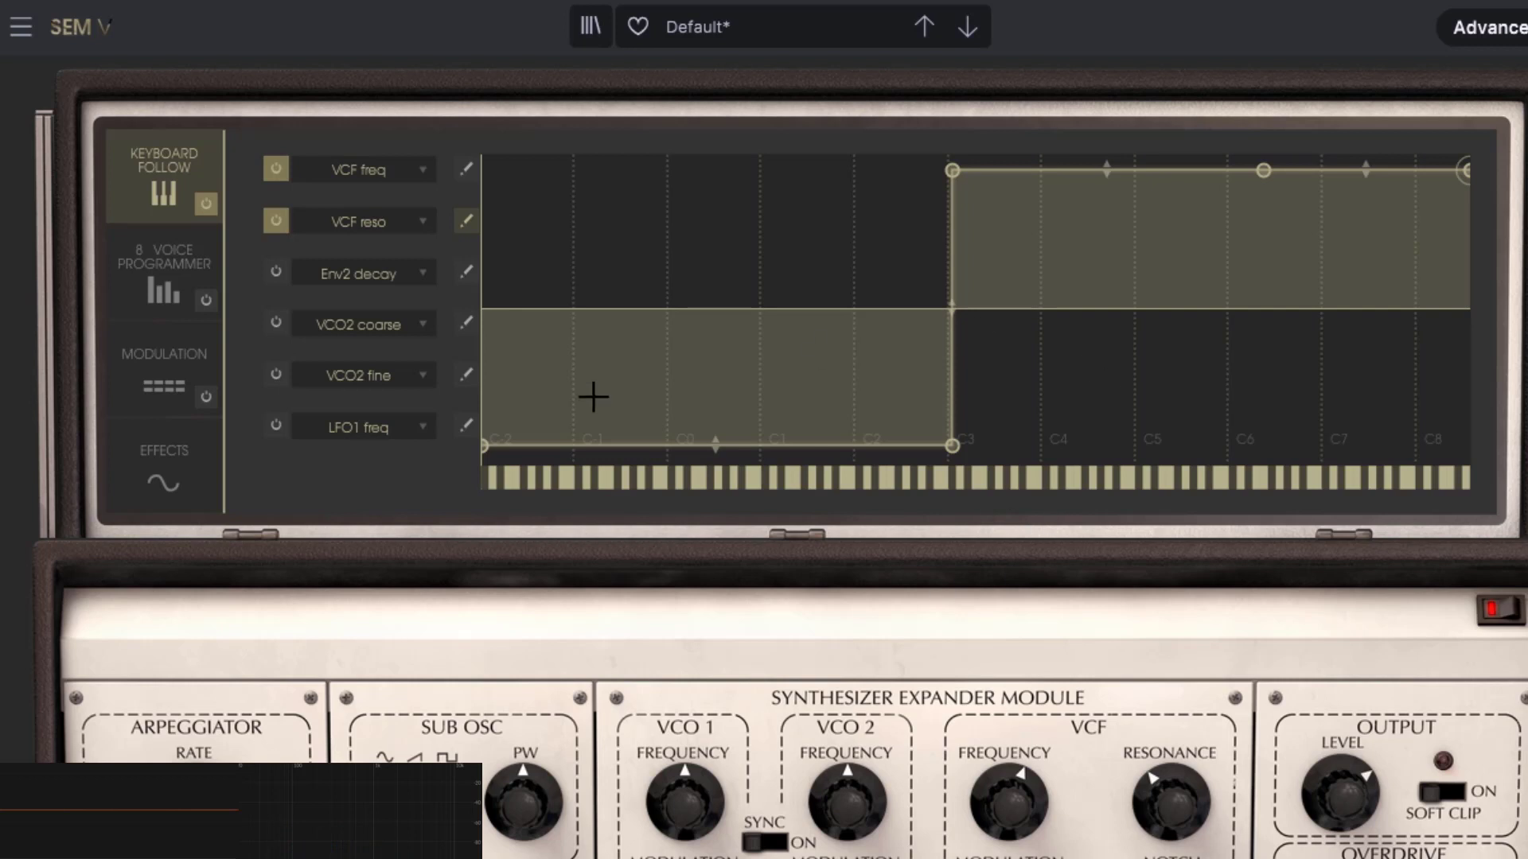
# Step: Try the VCF reso curve with its lowest-note point raised to maximum, and return that point to minimum
pyautogui.moveTo(485, 445); pyautogui.dragTo(485, 303)
pyautogui.moveTo(539, 256); pyautogui.dragTo(586, 155)
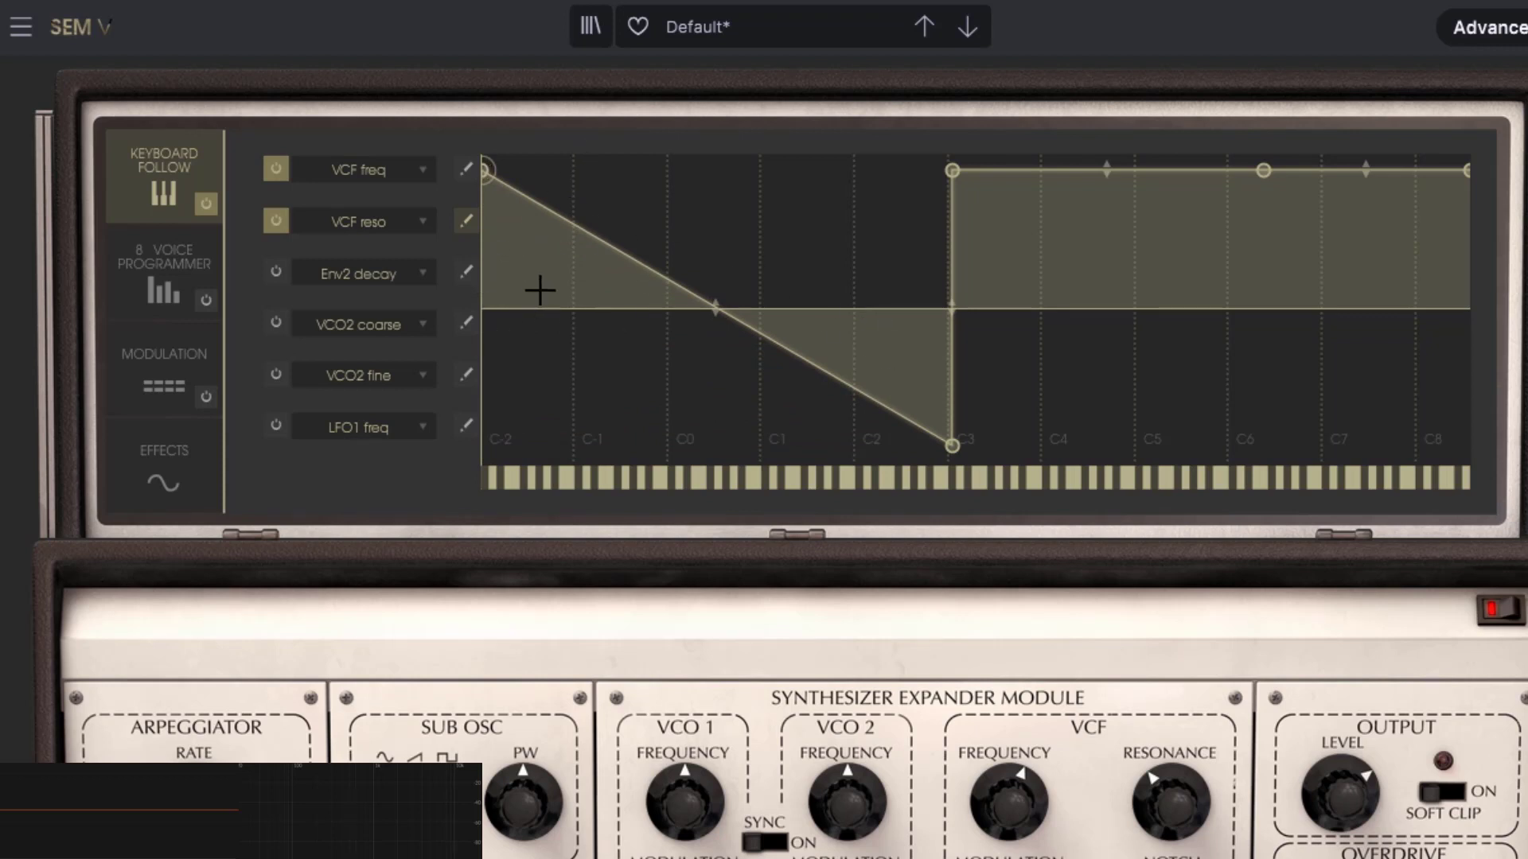
pyautogui.moveTo(490, 169); pyautogui.dragTo(494, 540)
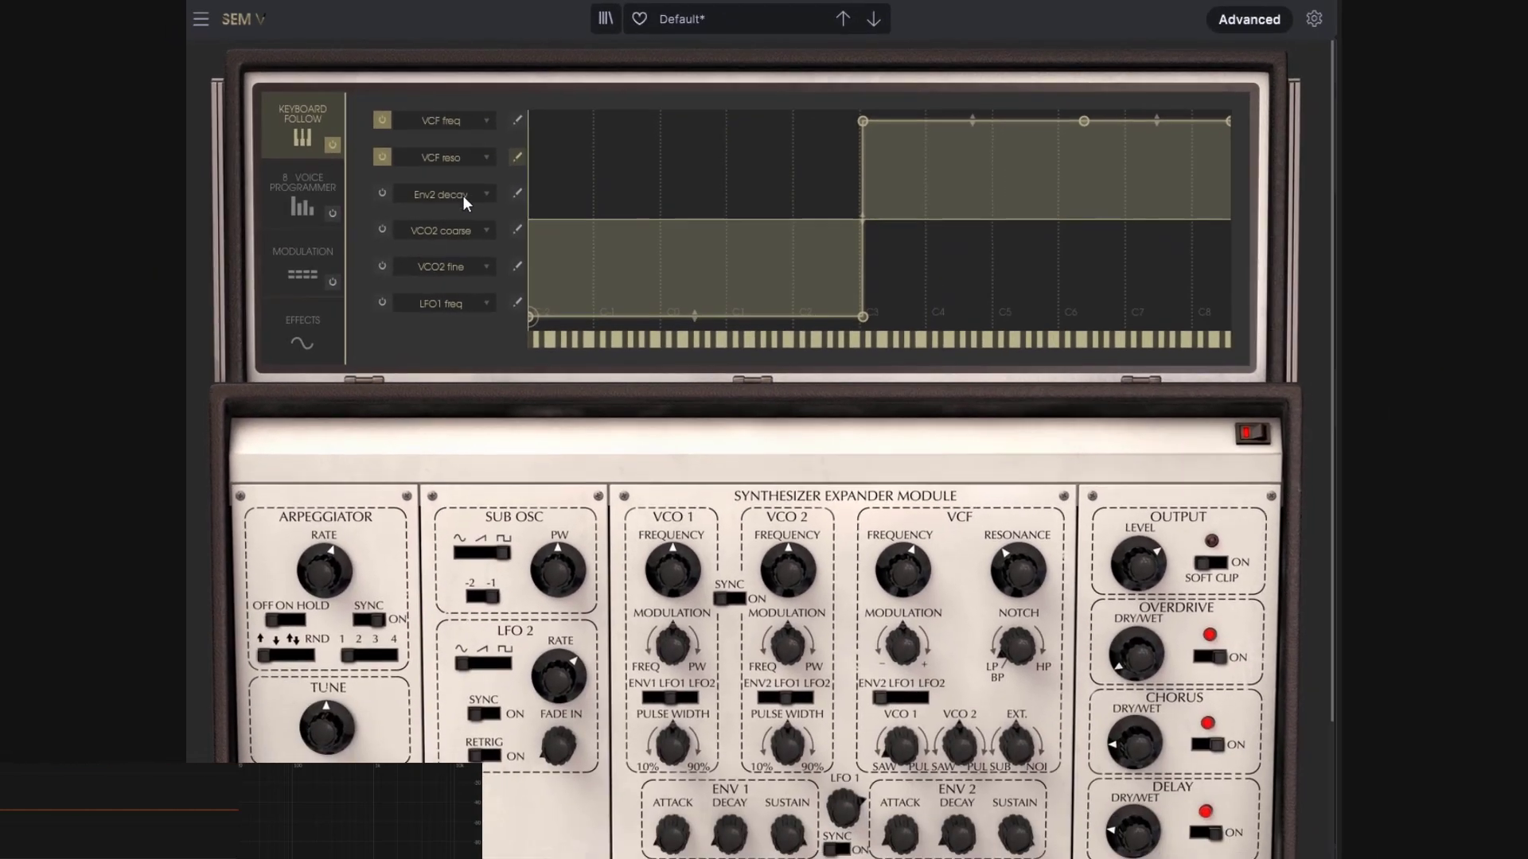
# Step: Assign the third Keyboard Follow slot to LFO1 amount, switch it on and bring up its curve for editing
pyautogui.click(464, 194)
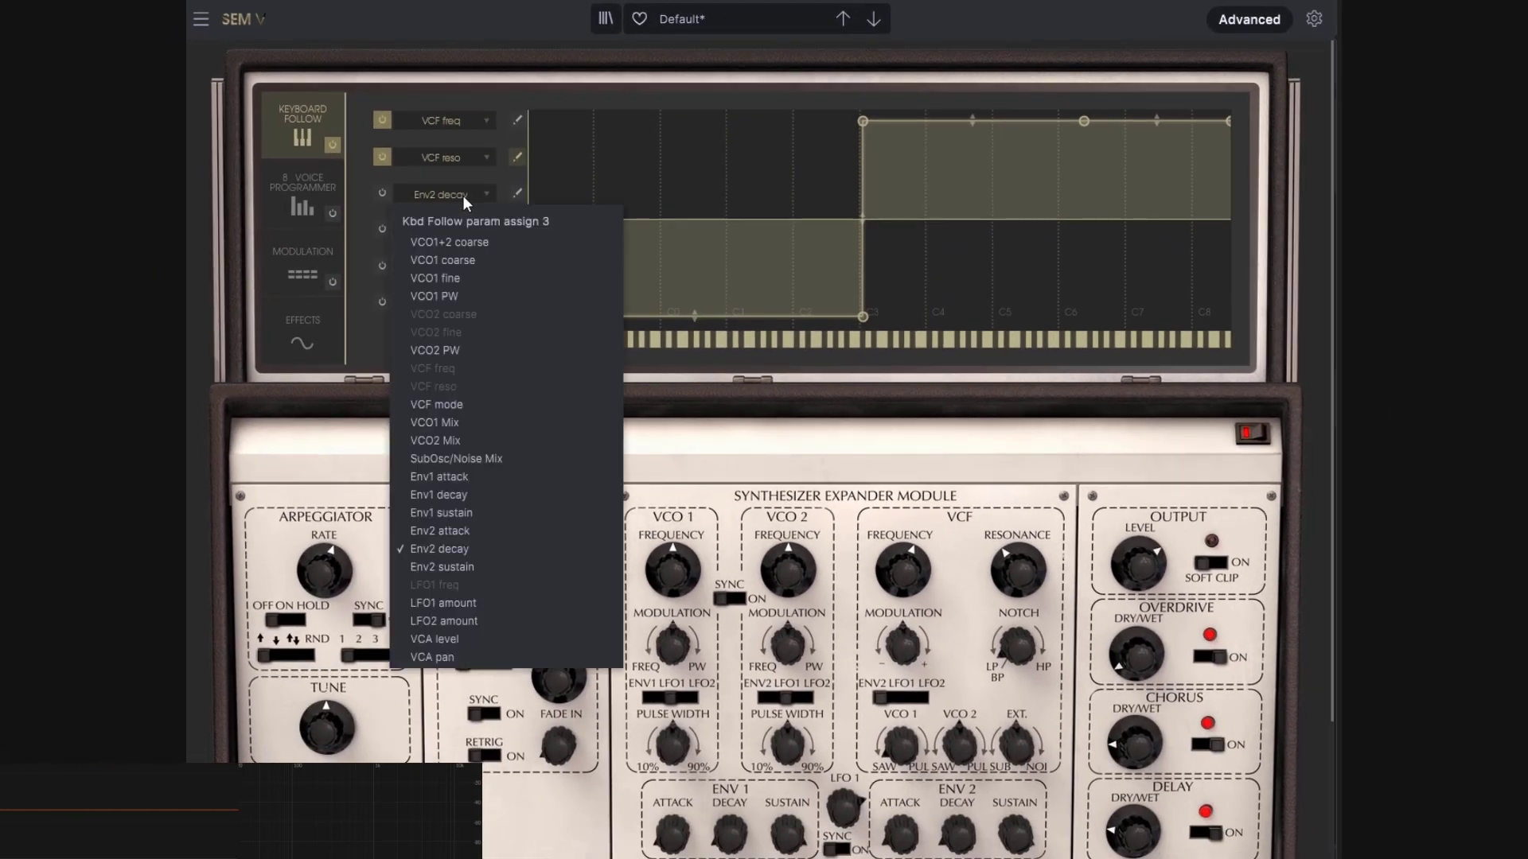
pyautogui.click(479, 37)
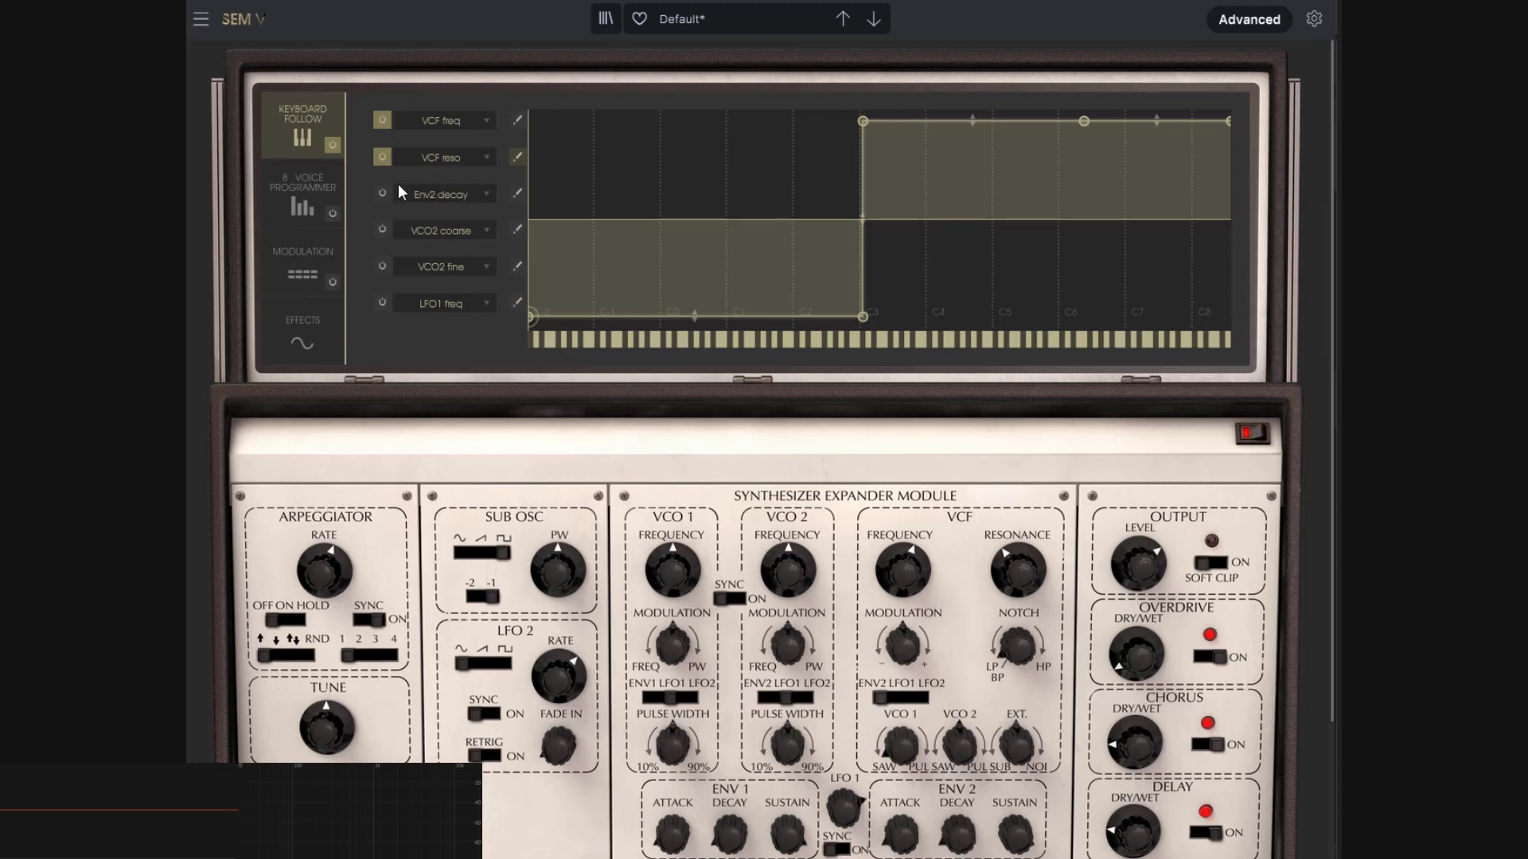
pyautogui.click(464, 199)
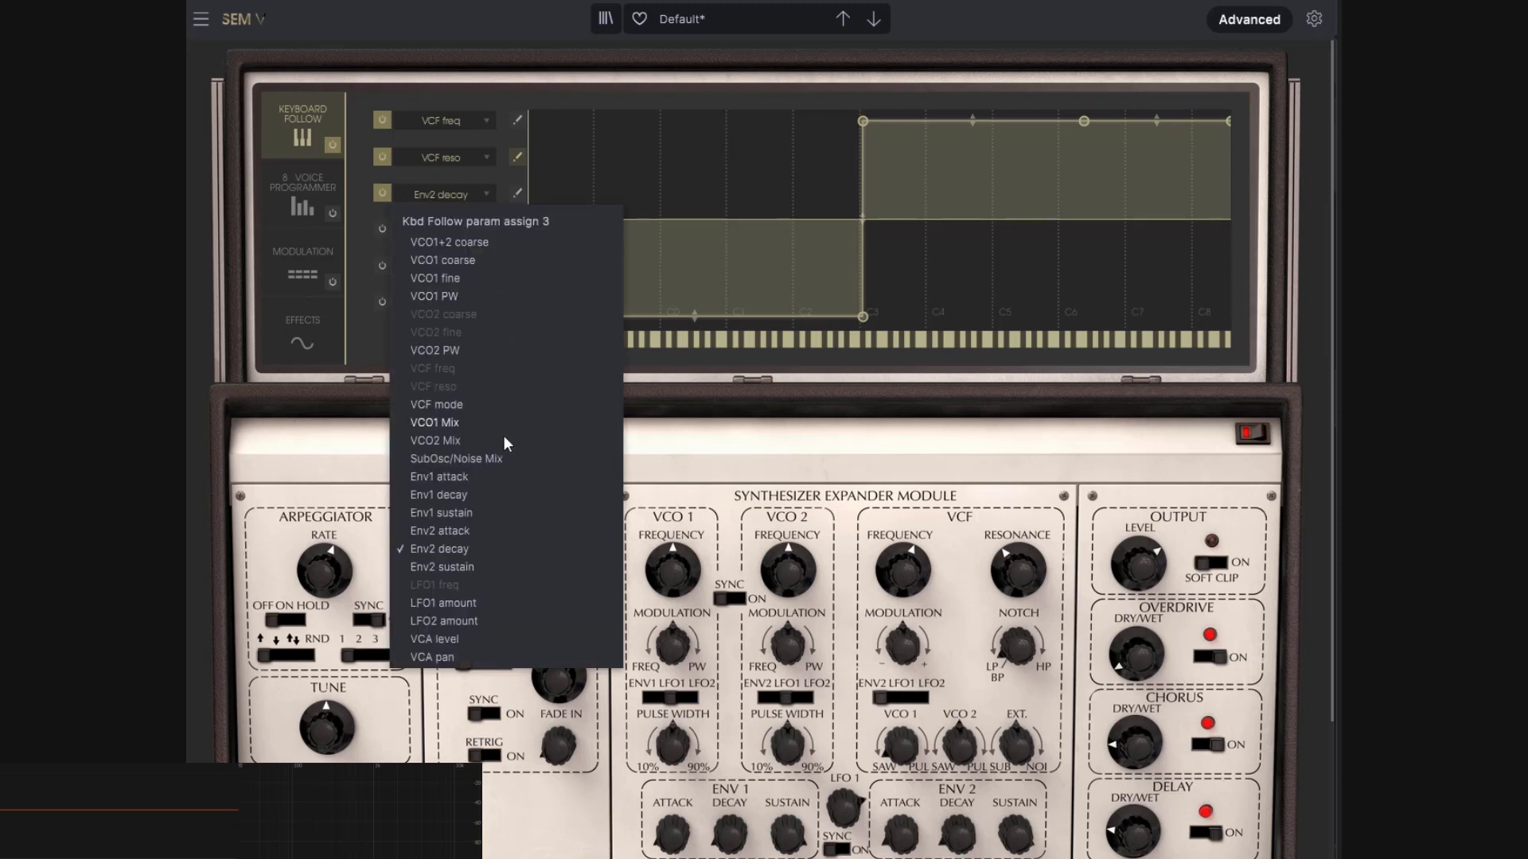
pyautogui.click(473, 600)
pyautogui.click(516, 196)
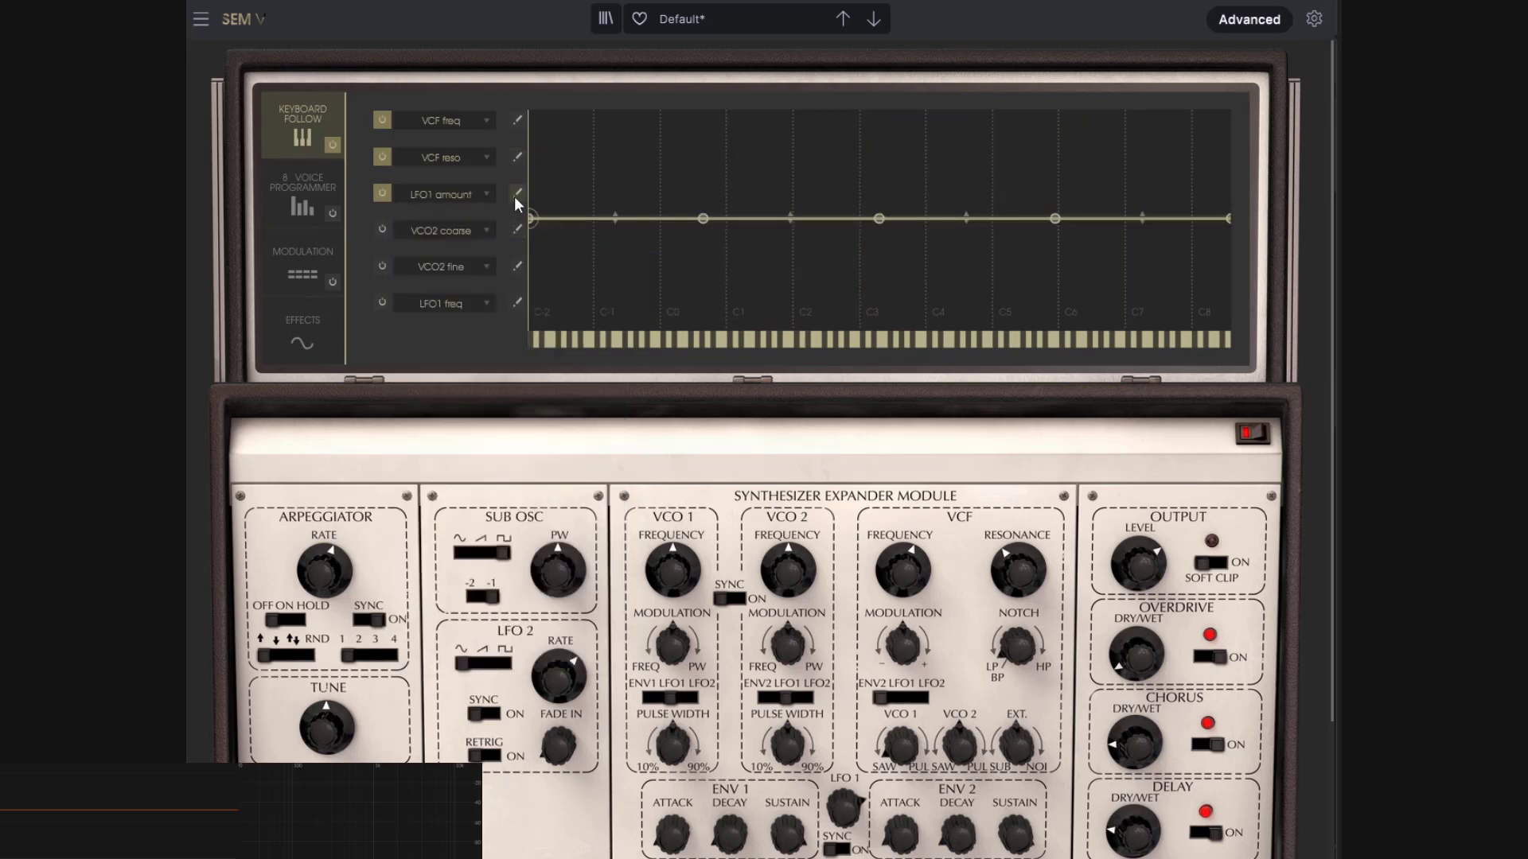
# Step: Select LFO1 as the VCF modulation source and turn the VCF Modulation amount up to a positive value
pyautogui.click(901, 700)
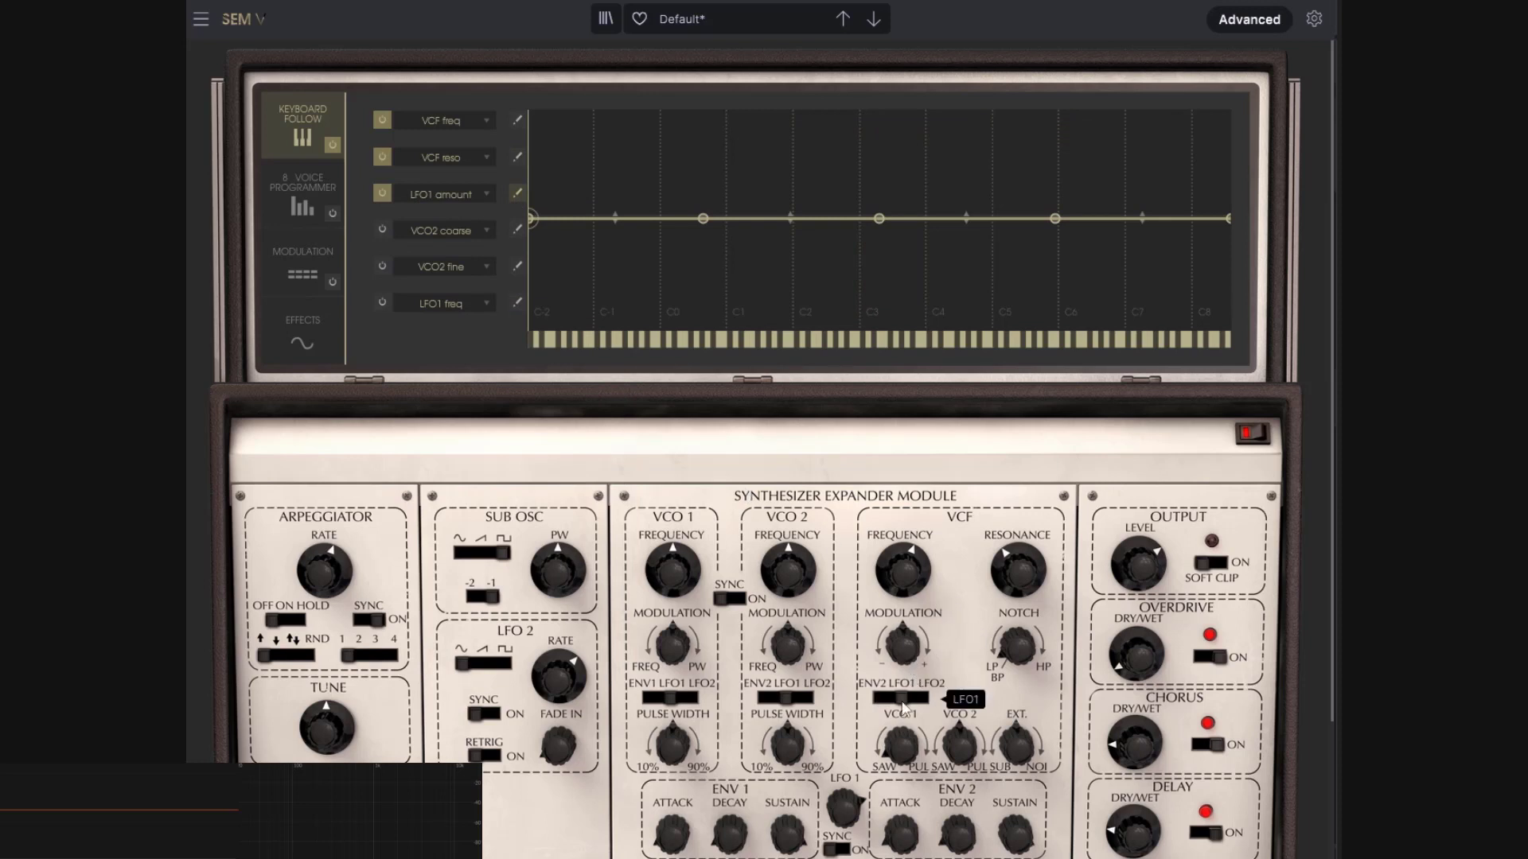
pyautogui.moveTo(904, 595)
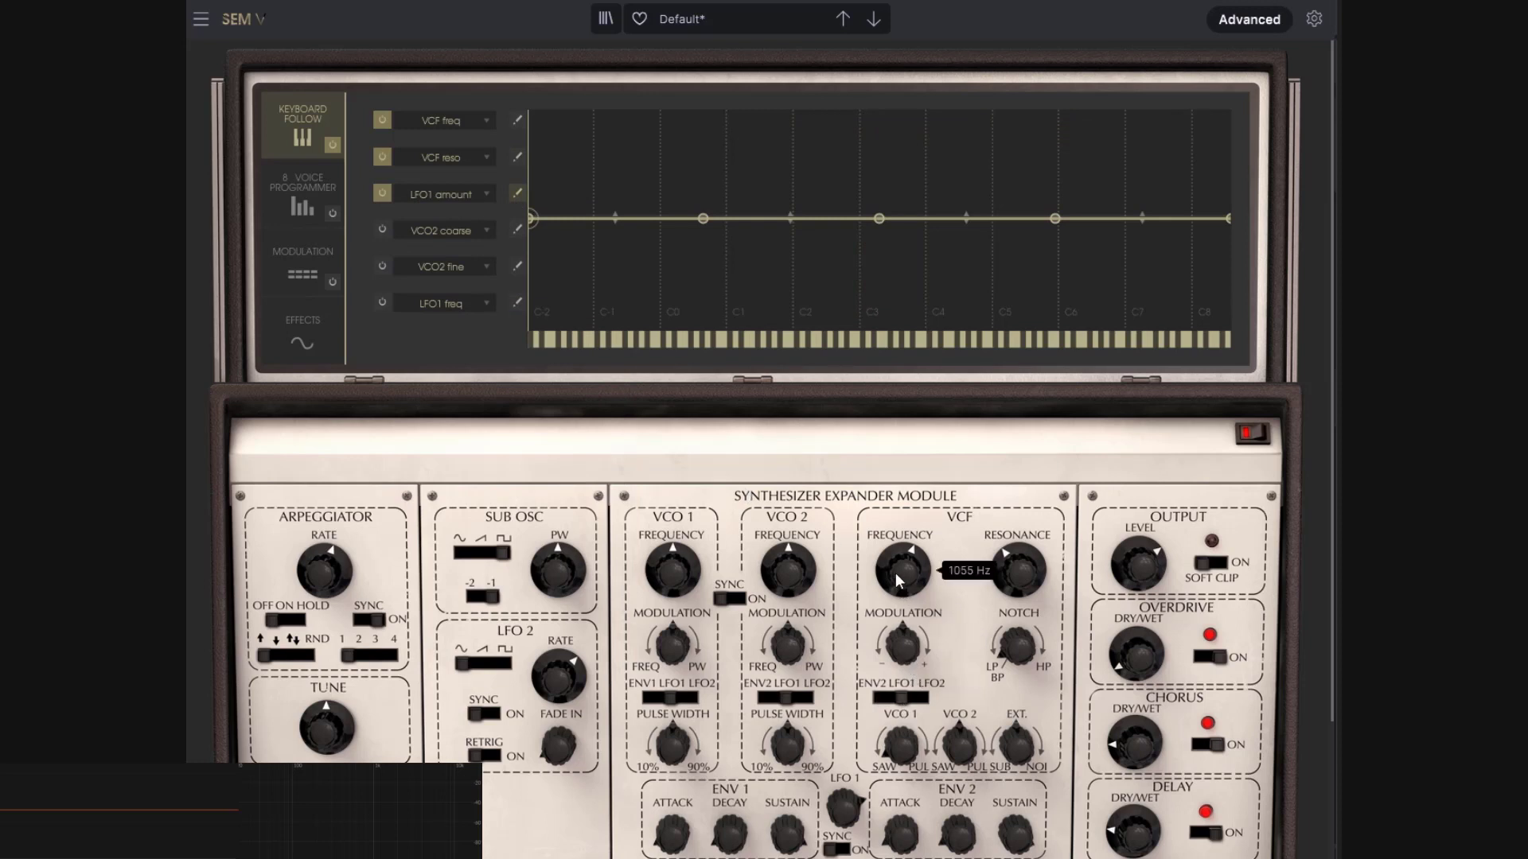
pyautogui.moveTo(902, 576); pyautogui.dragTo(903, 591)
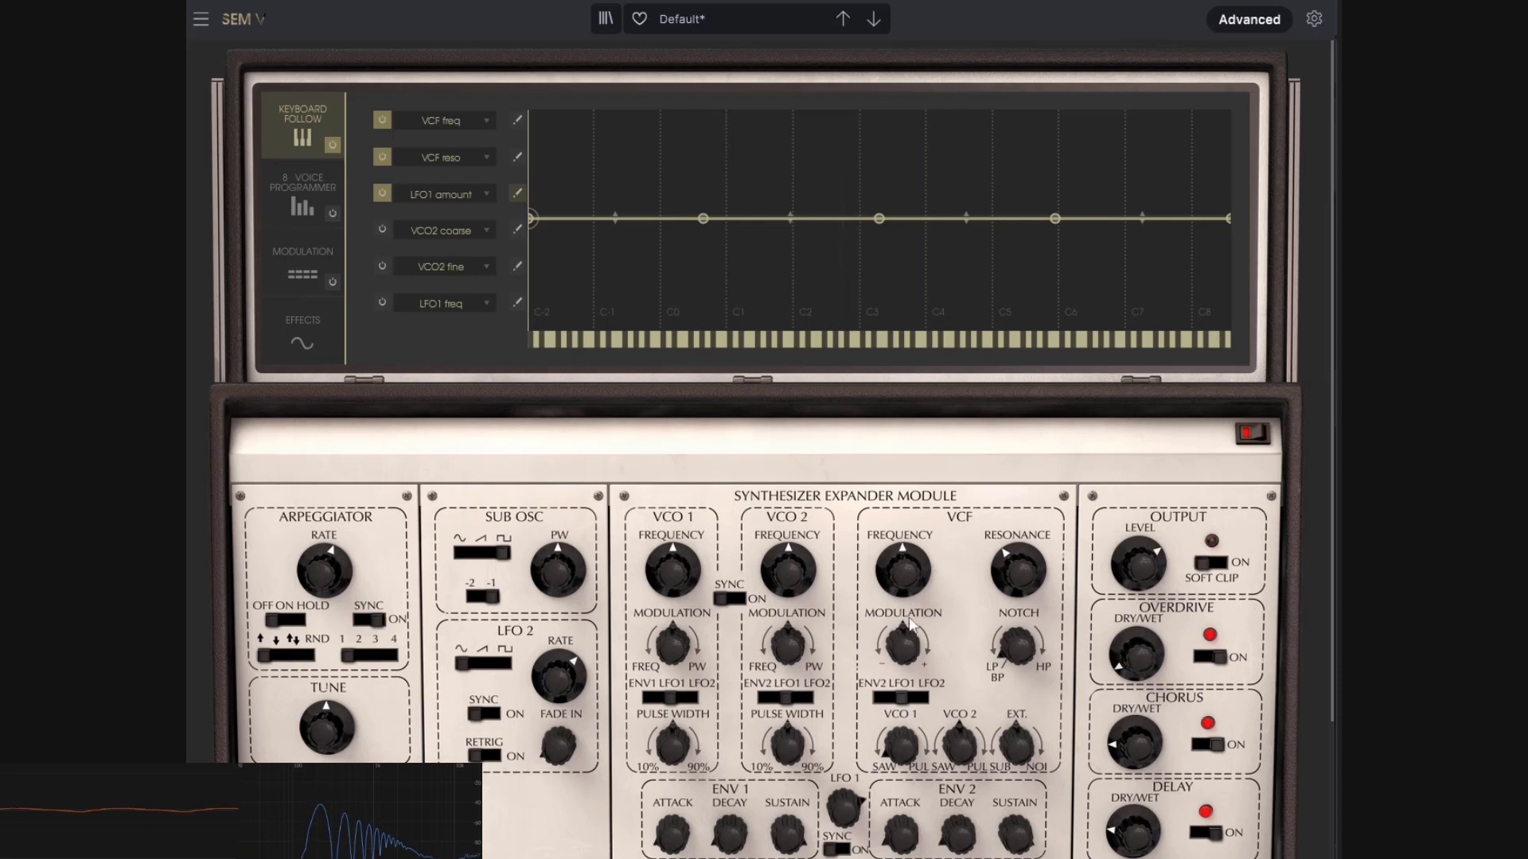
pyautogui.moveTo(903, 645); pyautogui.dragTo(901, 569)
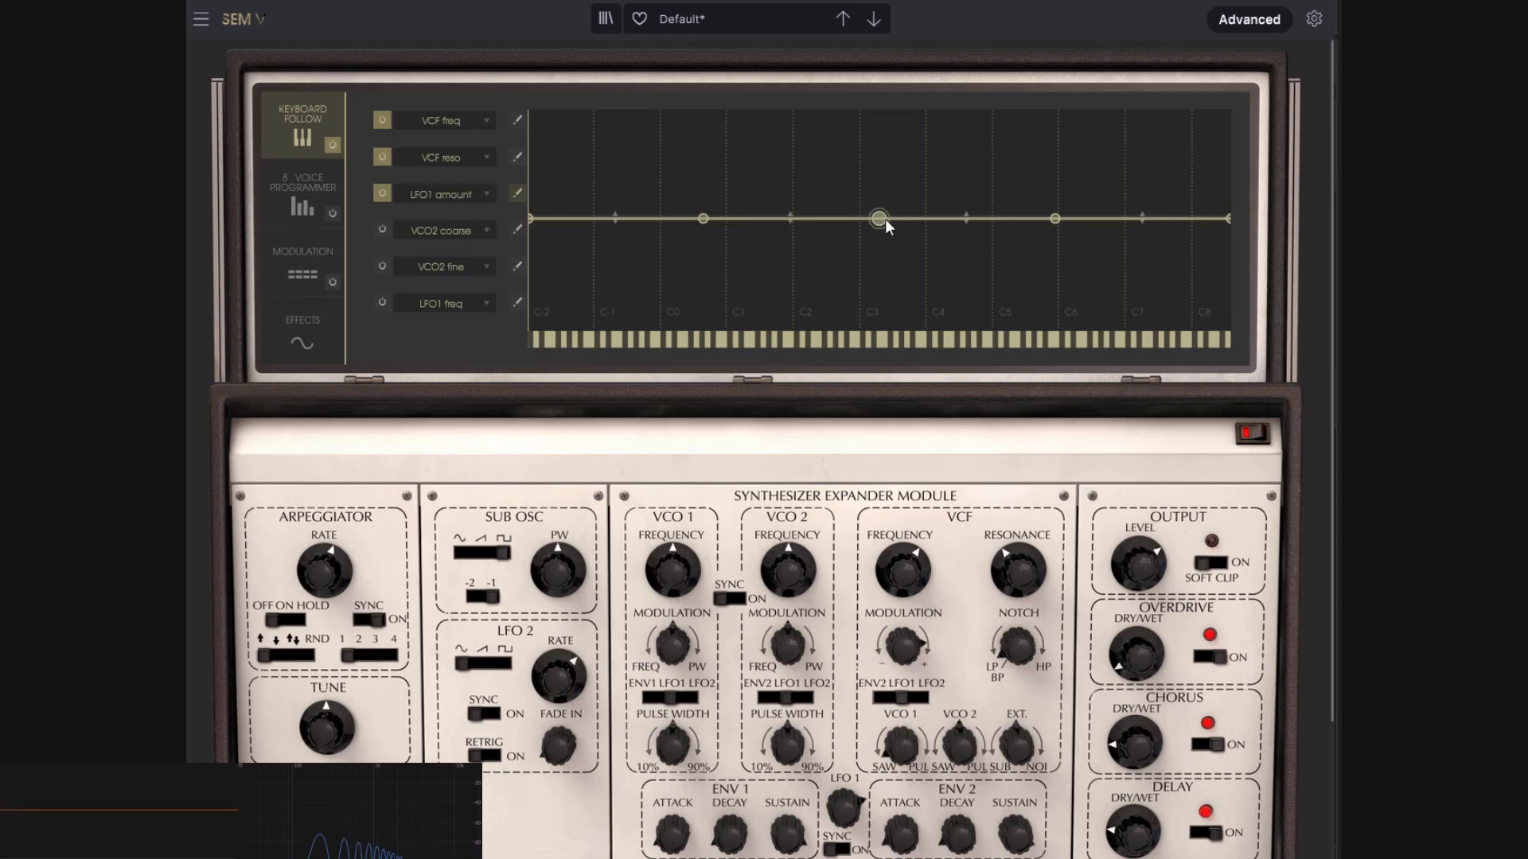
# Step: Shape the LFO1 amount curve as a step at about C3, flat at minimum below and flat at maximum above
pyautogui.moveTo(880, 219); pyautogui.dragTo(863, 121)
pyautogui.moveTo(703, 218); pyautogui.dragTo(858, 371)
pyautogui.moveTo(534, 226); pyautogui.dragTo(541, 359)
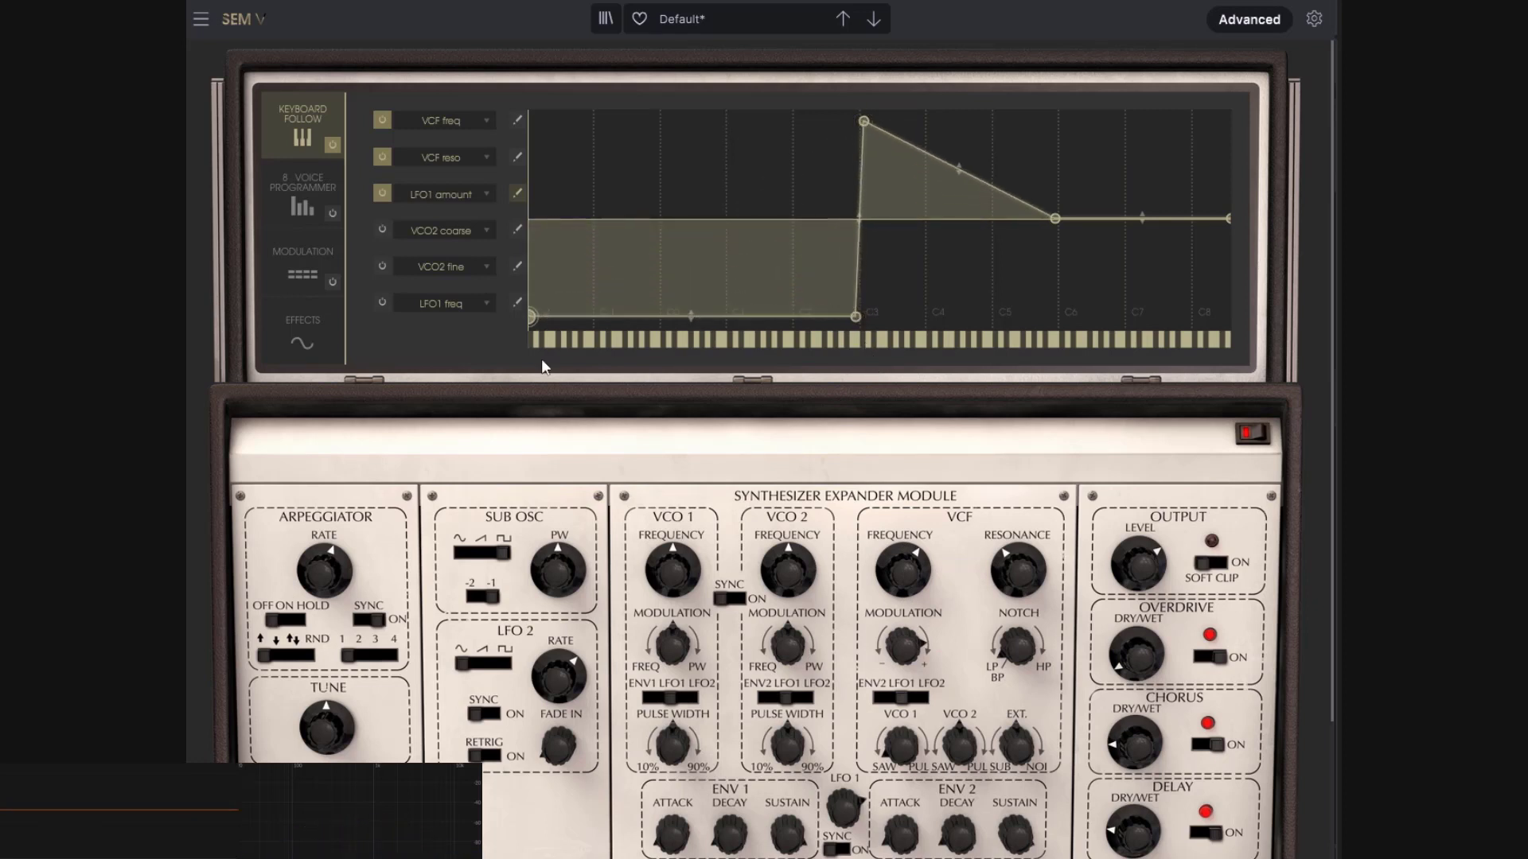
pyautogui.moveTo(1057, 220); pyautogui.dragTo(1059, 121)
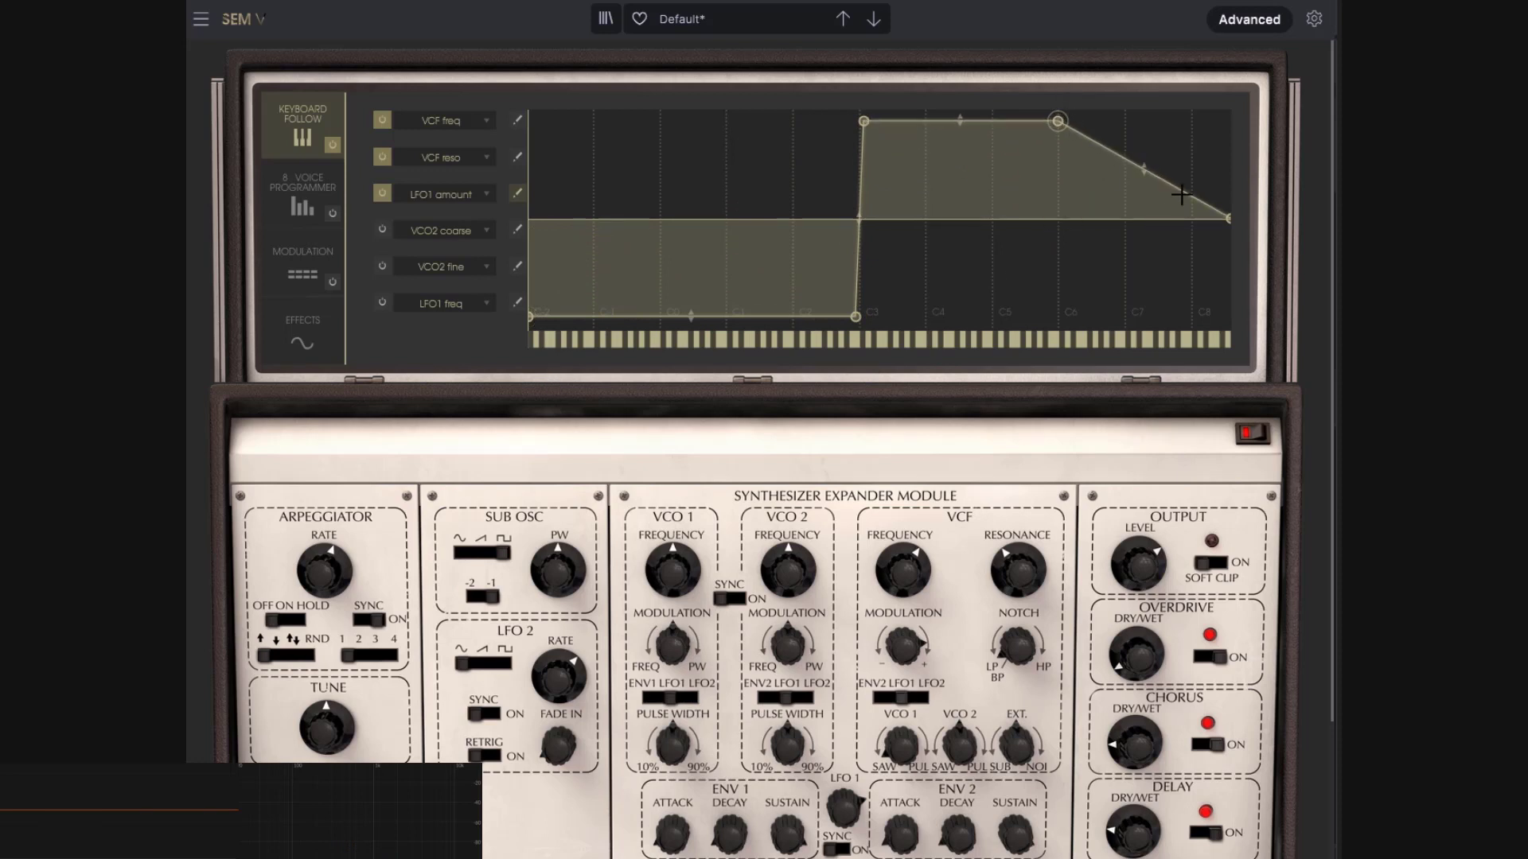
pyautogui.moveTo(1228, 218); pyautogui.dragTo(1225, 92)
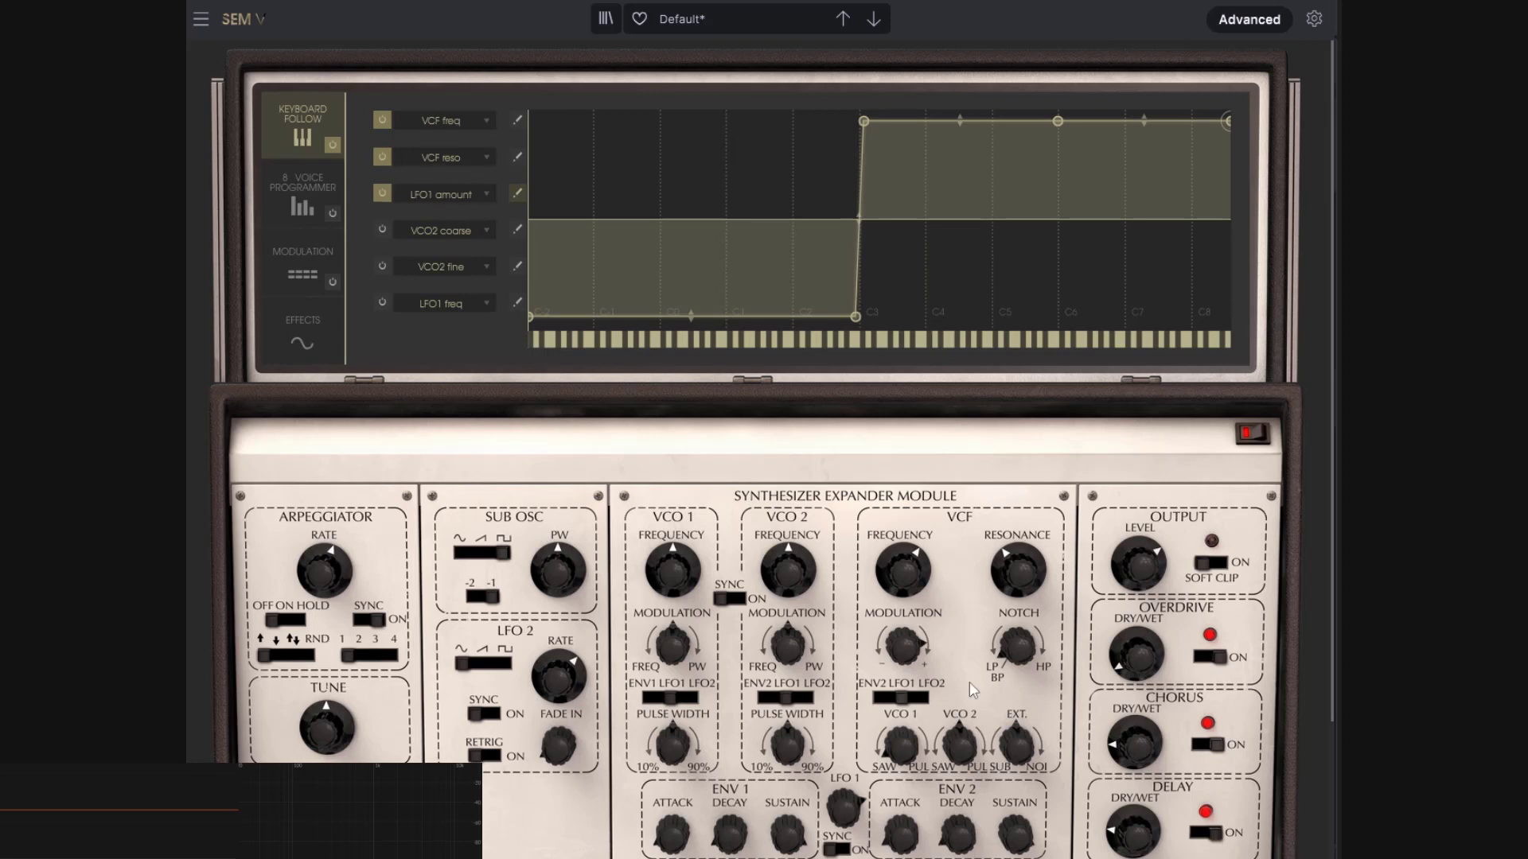
pyautogui.moveTo(890, 574)
pyautogui.click(298, 261)
pyautogui.click(308, 111)
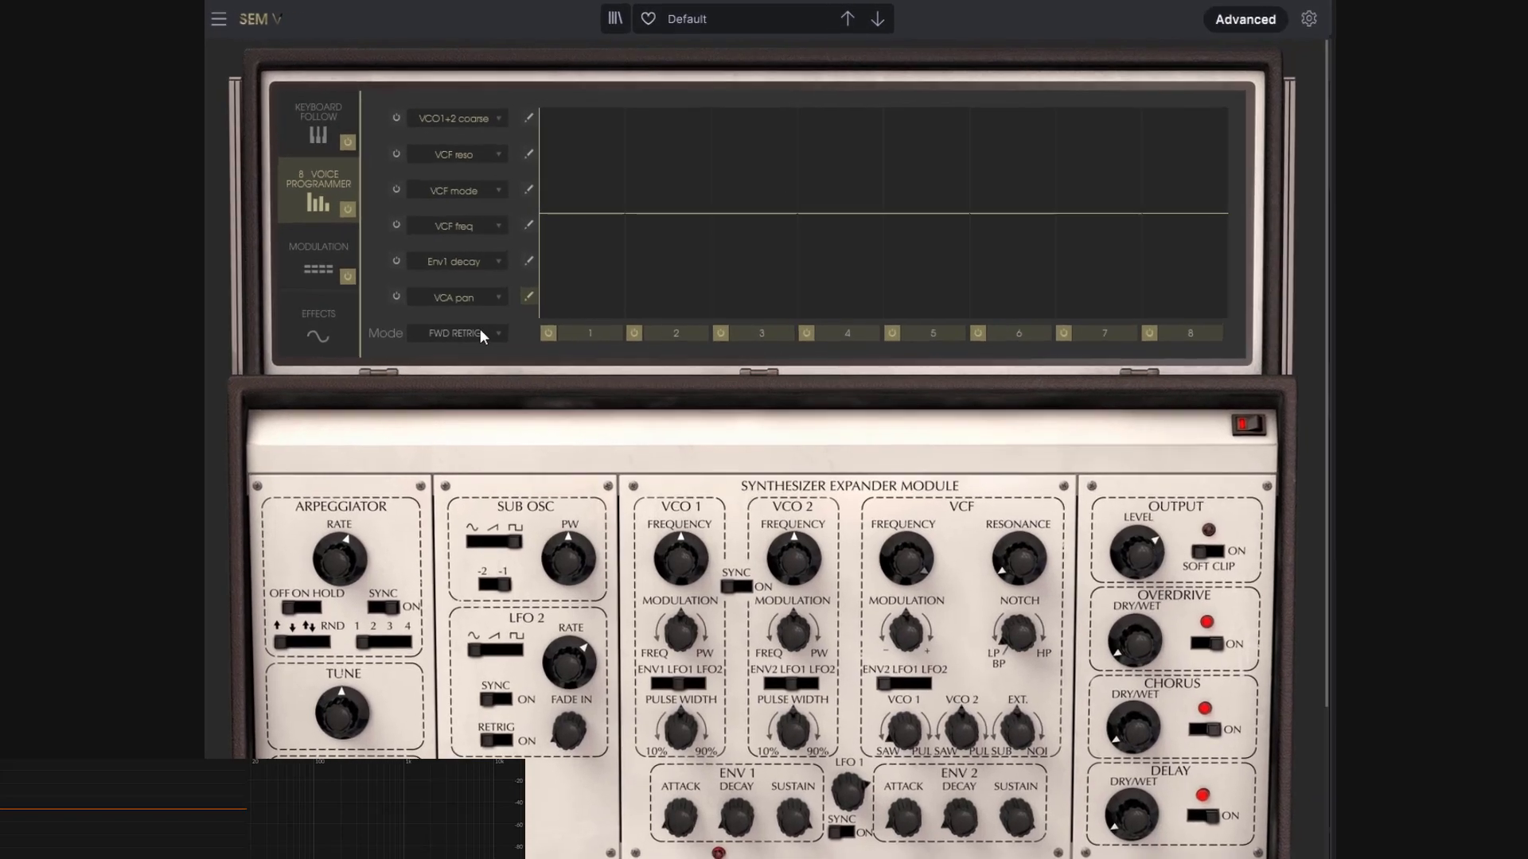
# Step: Set the 8 Voice Programmer to FWD mode, switch on VCO1+2 coarse and draw varied offsets for voices 1 to 7, with voice 6 at maximum
pyautogui.click(497, 312)
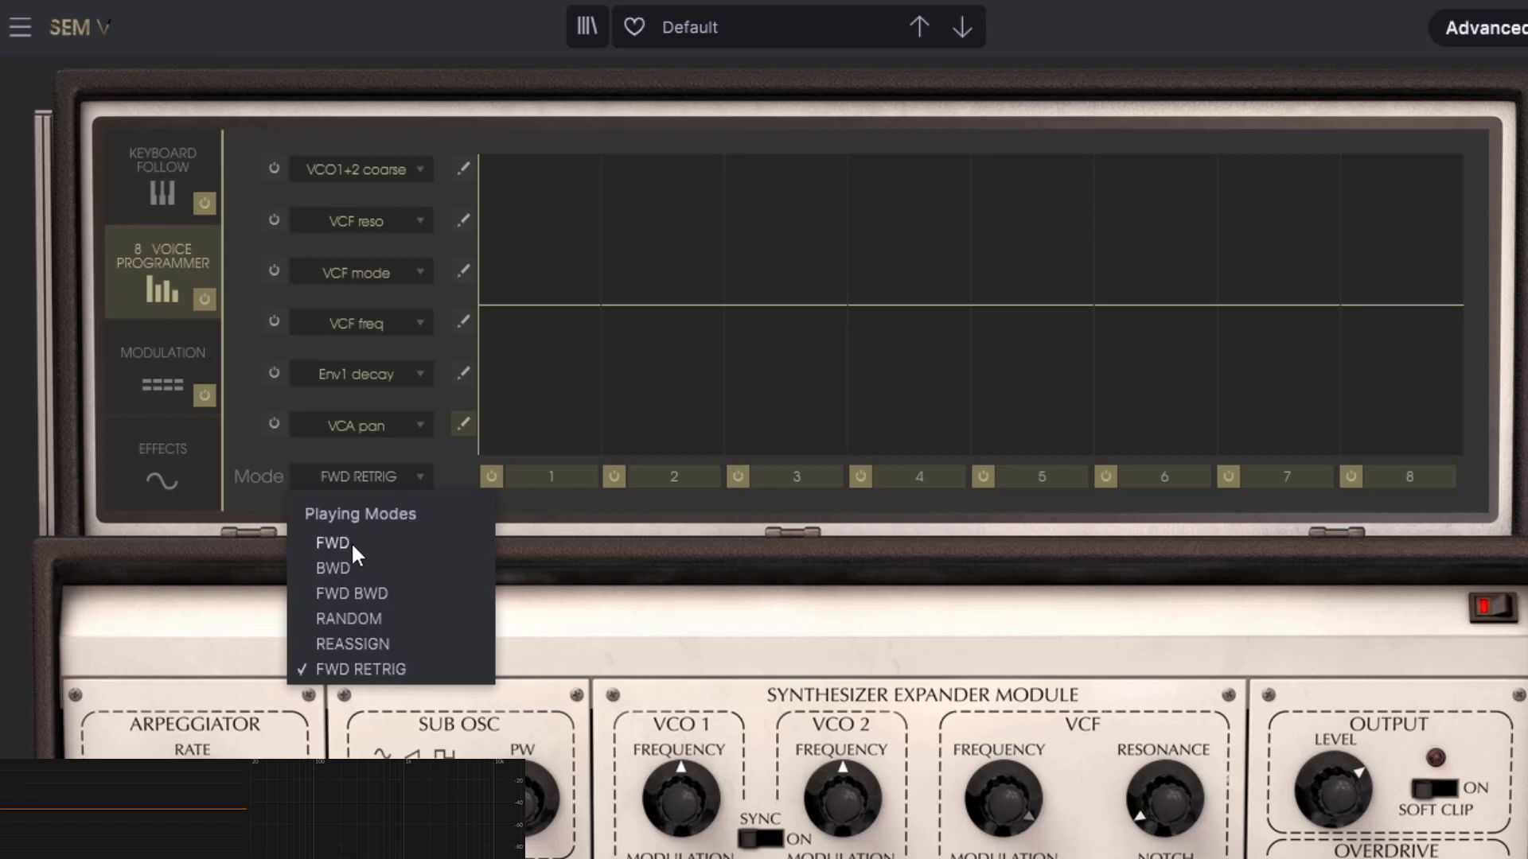
pyautogui.click(351, 543)
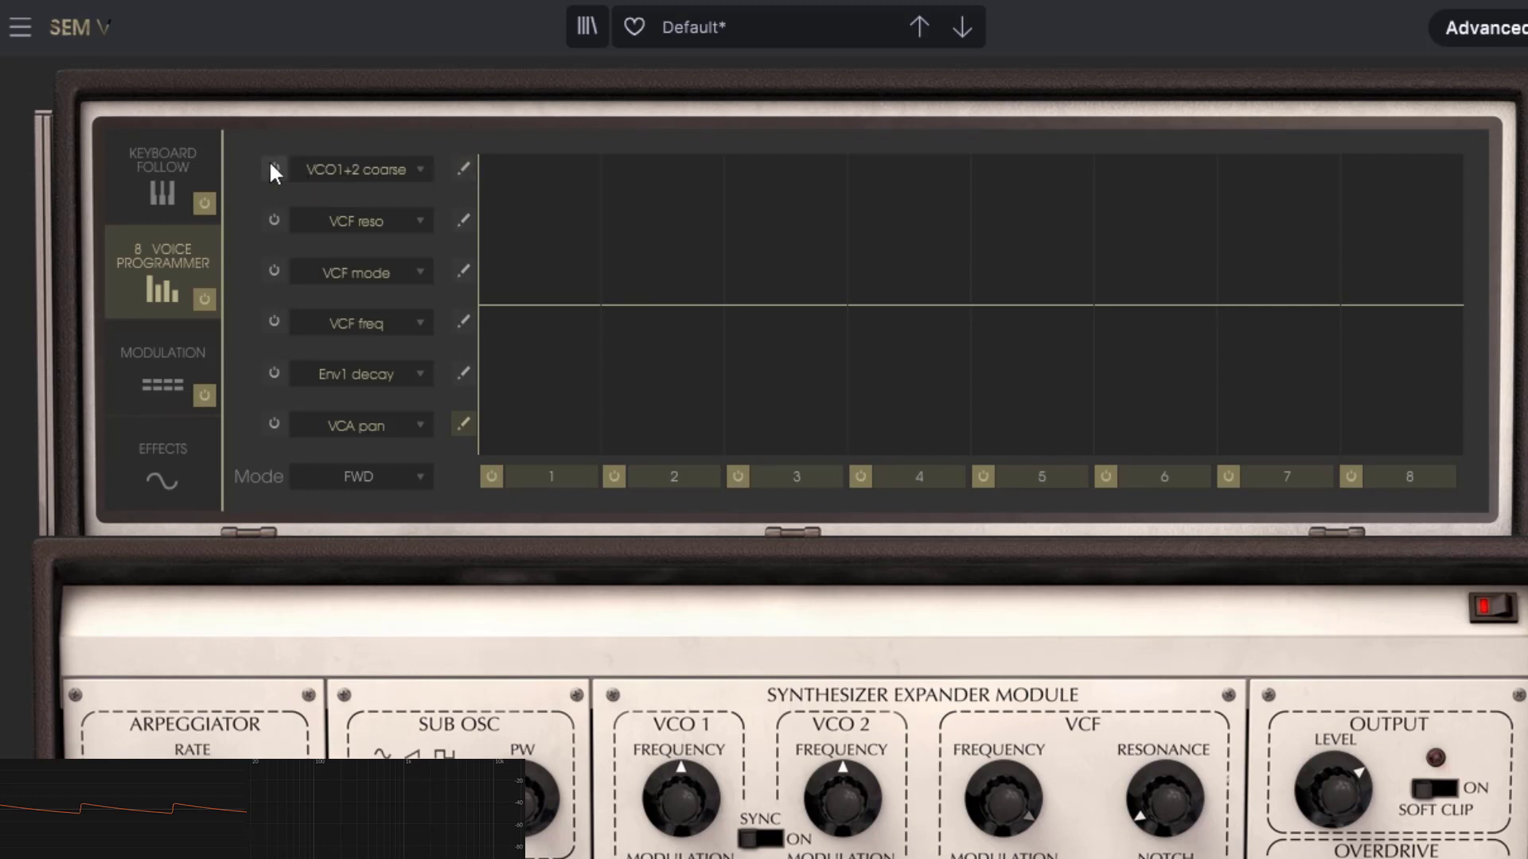
pyautogui.click(464, 167)
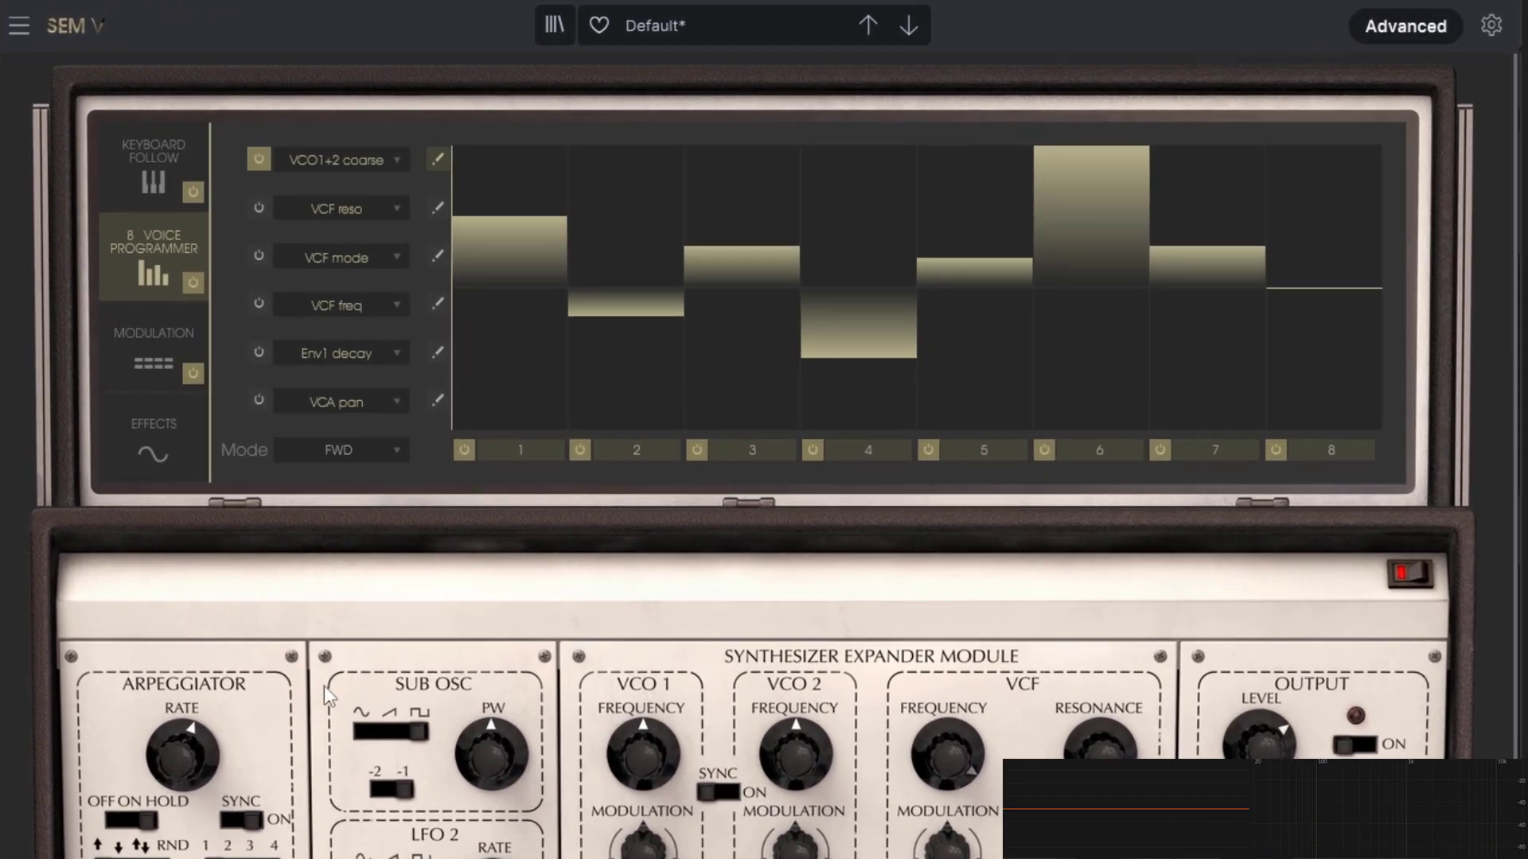
# Step: Bring the VCF Frequency down from maximum and raise the VCF Resonance to about its midpoint
pyautogui.scroll(-5, 836, 537)
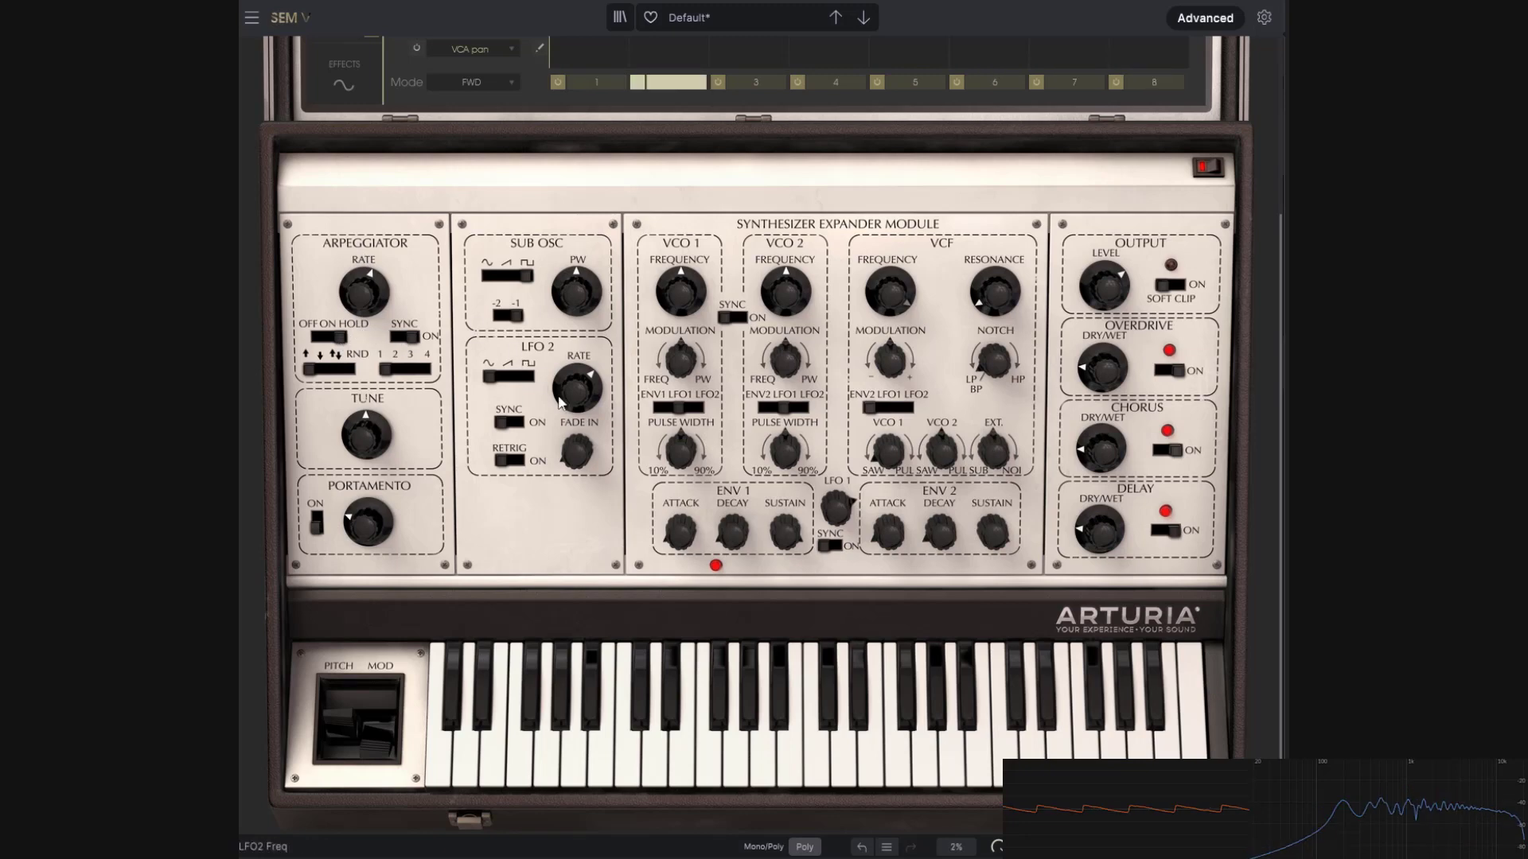
pyautogui.scroll(3, 560, 400)
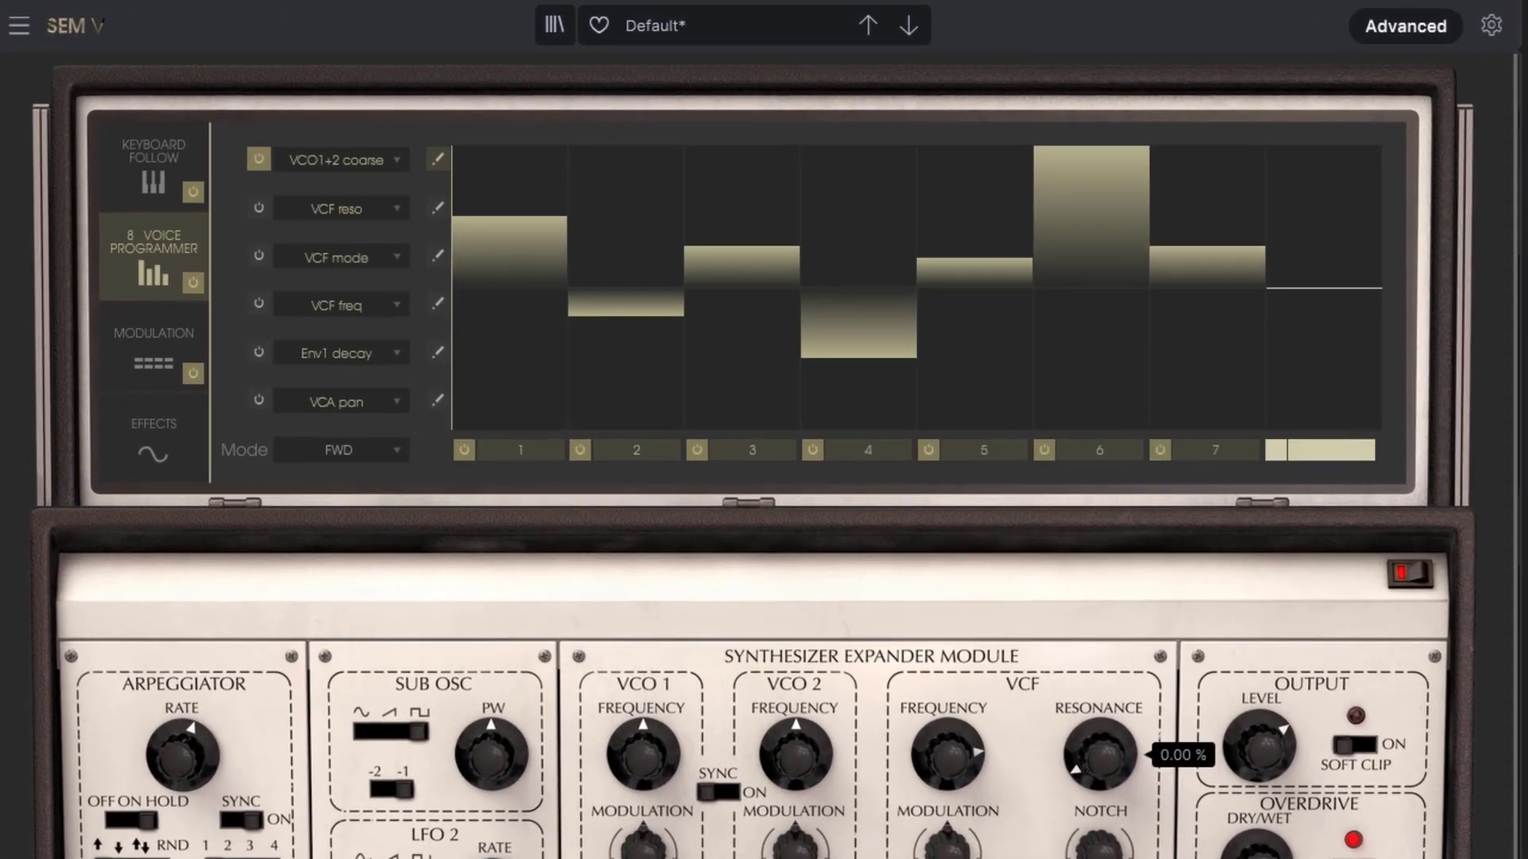
pyautogui.moveTo(1100, 755); pyautogui.dragTo(1100, 693)
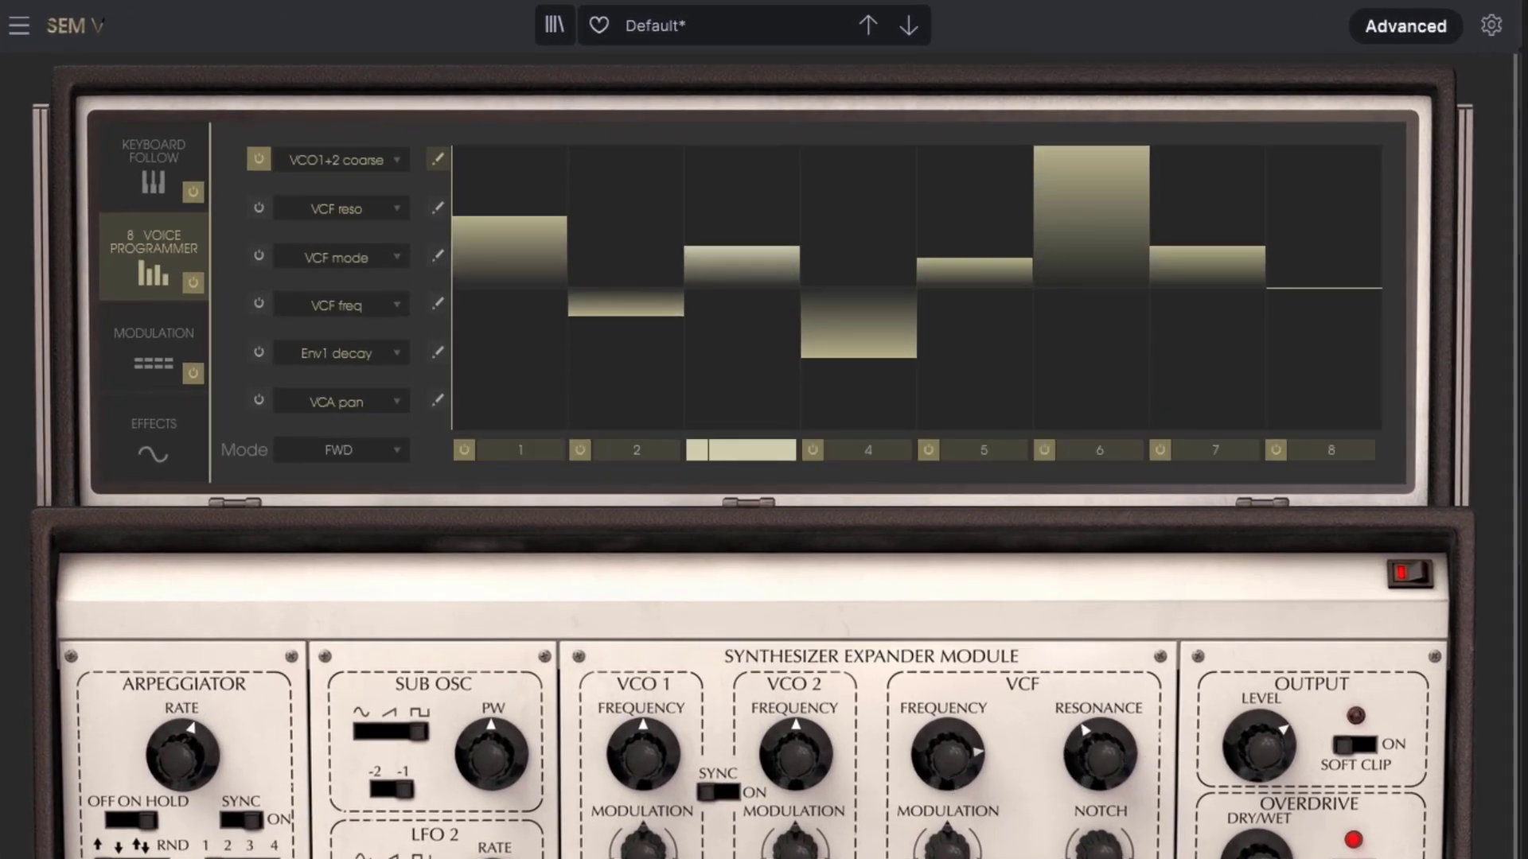
pyautogui.moveTo(1101, 754); pyautogui.dragTo(1101, 738)
pyautogui.moveTo(948, 754); pyautogui.dragTo(948, 743)
# Step: Switch on VCF freq with positive offsets for voices 1 to 7, and VCF reso with voices 1 and 2 negative and 3 to 7 positive
pyautogui.click(440, 301)
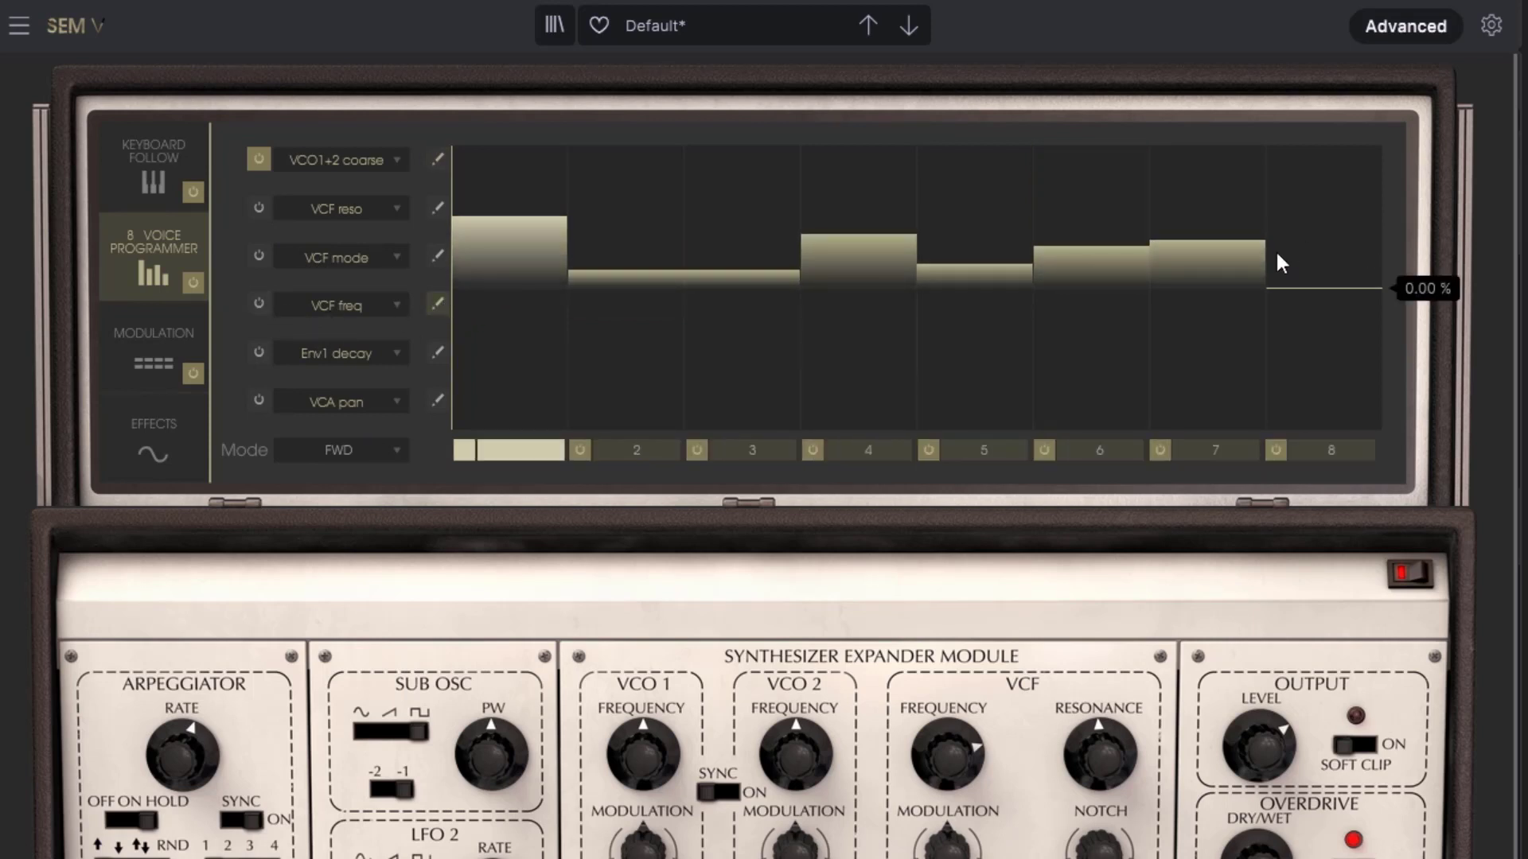
pyautogui.click(258, 304)
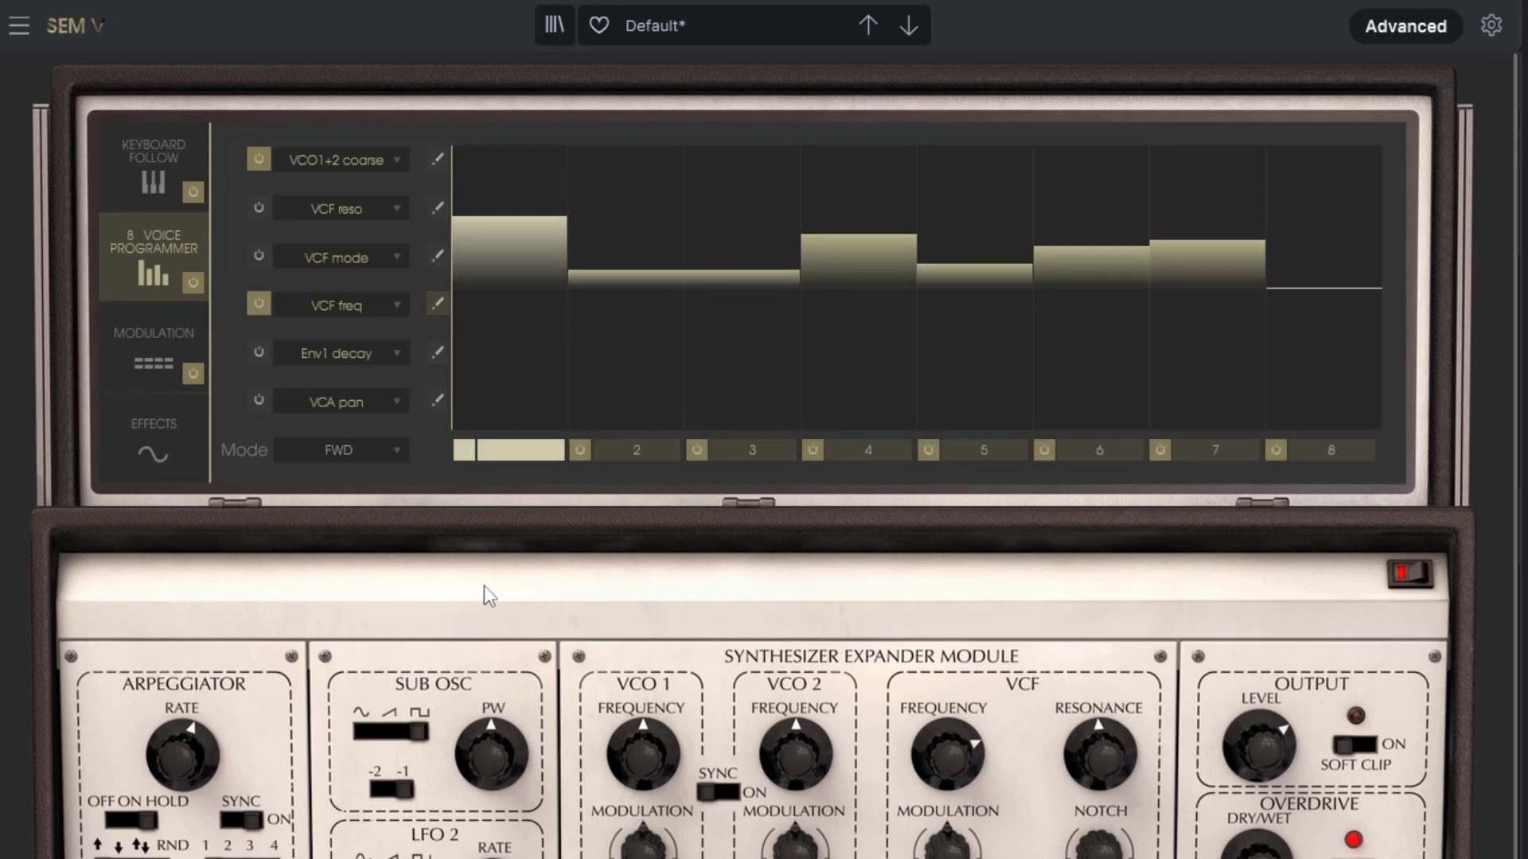
pyautogui.click(434, 205)
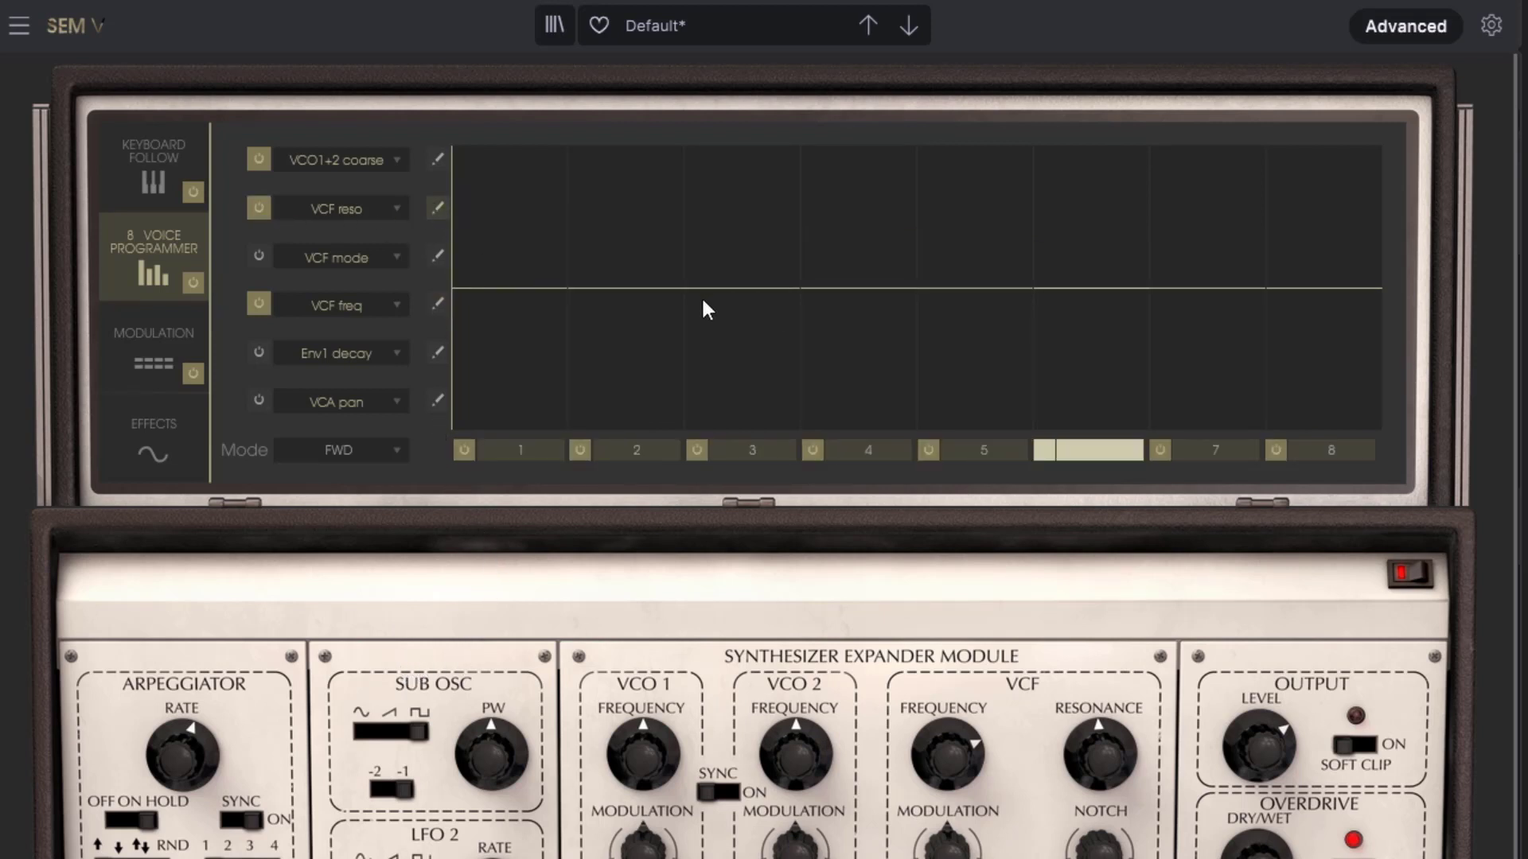
pyautogui.moveTo(704, 301)
pyautogui.mouseDown()
pyautogui.moveTo(914, 232)
pyautogui.moveTo(1057, 255)
pyautogui.moveTo(1098, 205)
pyautogui.moveTo(1015, 216)
pyautogui.moveTo(929, 197)
pyautogui.moveTo(1082, 226)
pyautogui.moveTo(1046, 203)
pyautogui.moveTo(1223, 279)
pyautogui.moveTo(1220, 215)
pyautogui.moveTo(1234, 208)
pyautogui.mouseUp()
pyautogui.moveTo(624, 311)
pyautogui.mouseDown()
pyautogui.moveTo(572, 326)
pyautogui.moveTo(512, 317)
pyautogui.moveTo(518, 368)
pyautogui.mouseUp()
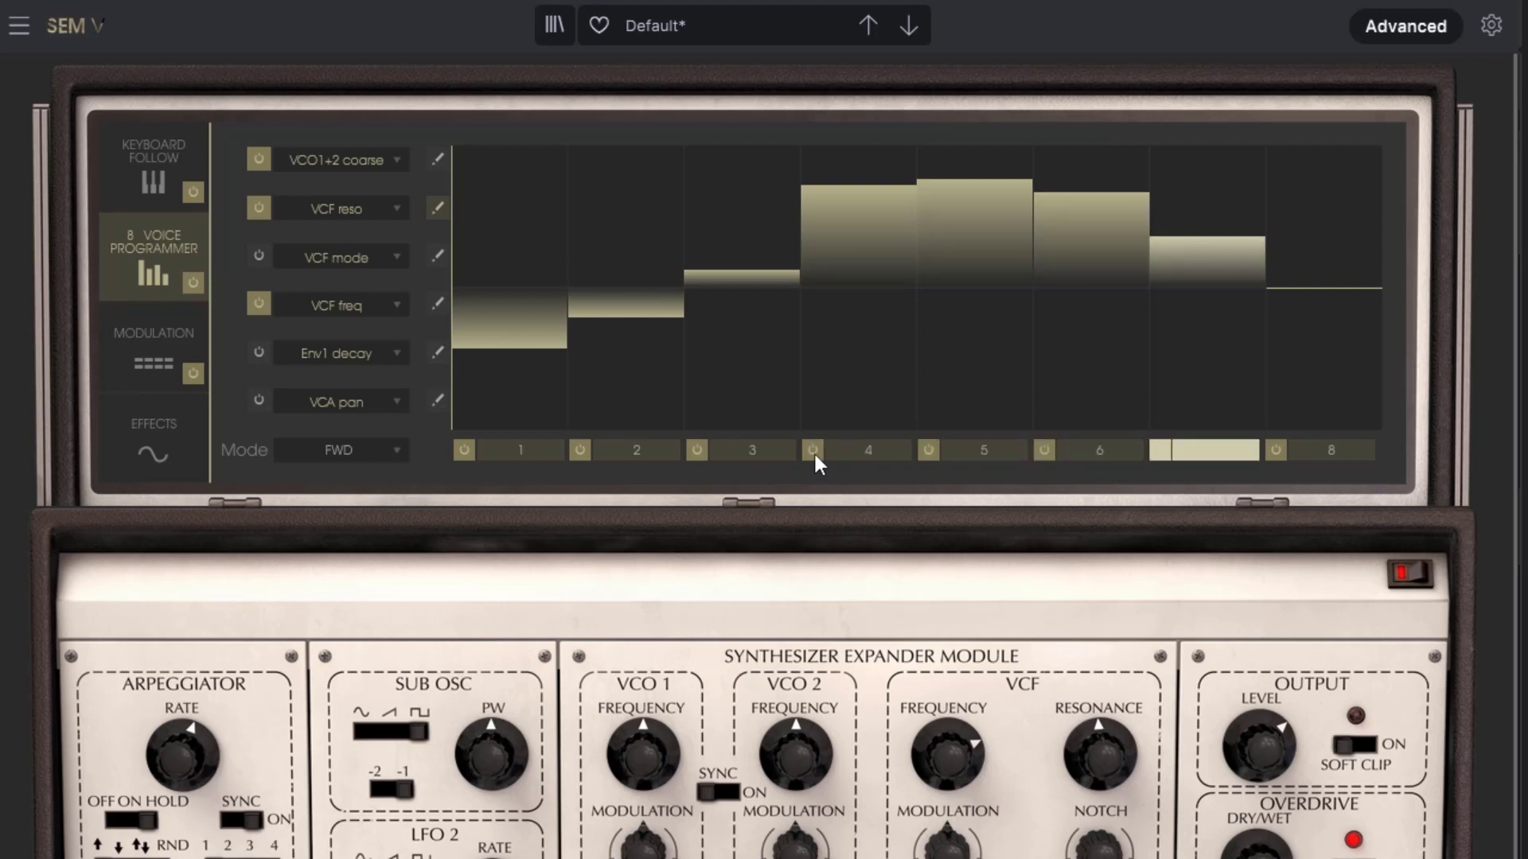
# Step: Try dropping voices 3, 4, 7 and 8 from the voice sequence and switch them back on, viewing the programmed lanes
pyautogui.click(436, 159)
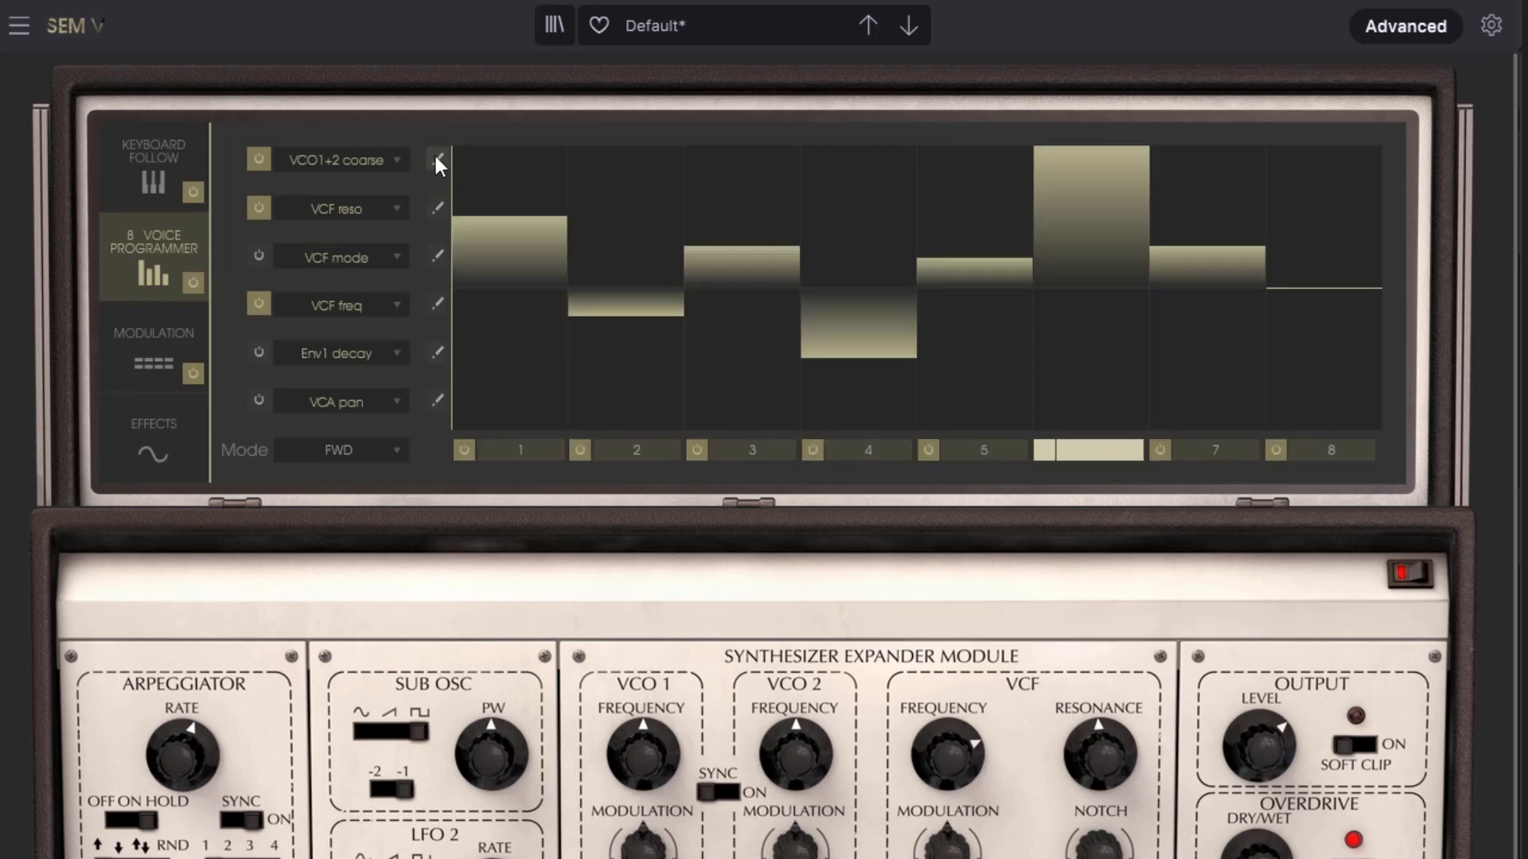
pyautogui.click(812, 450)
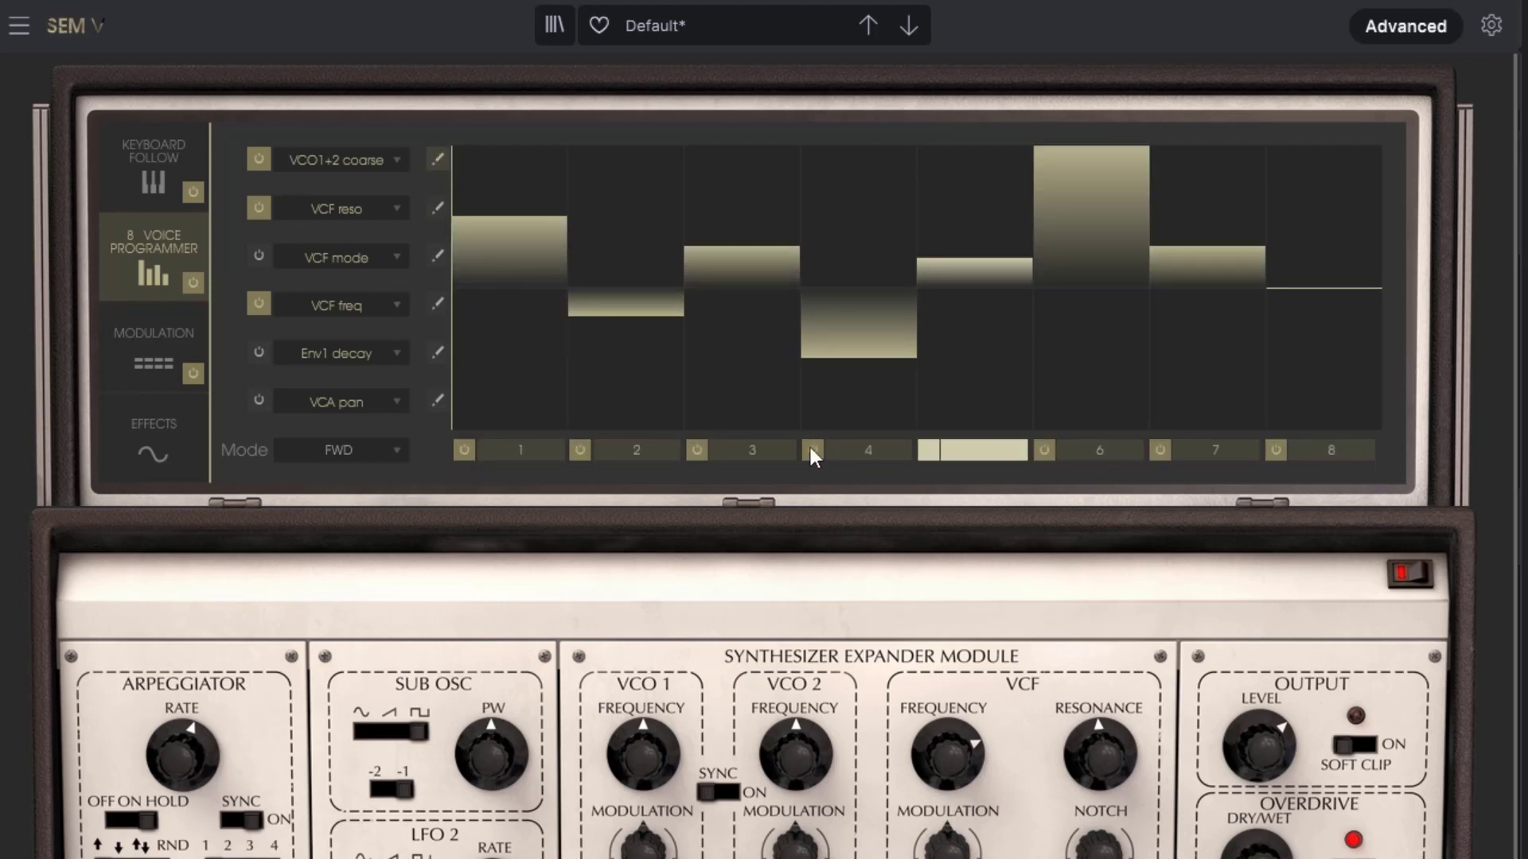
pyautogui.click(1161, 450)
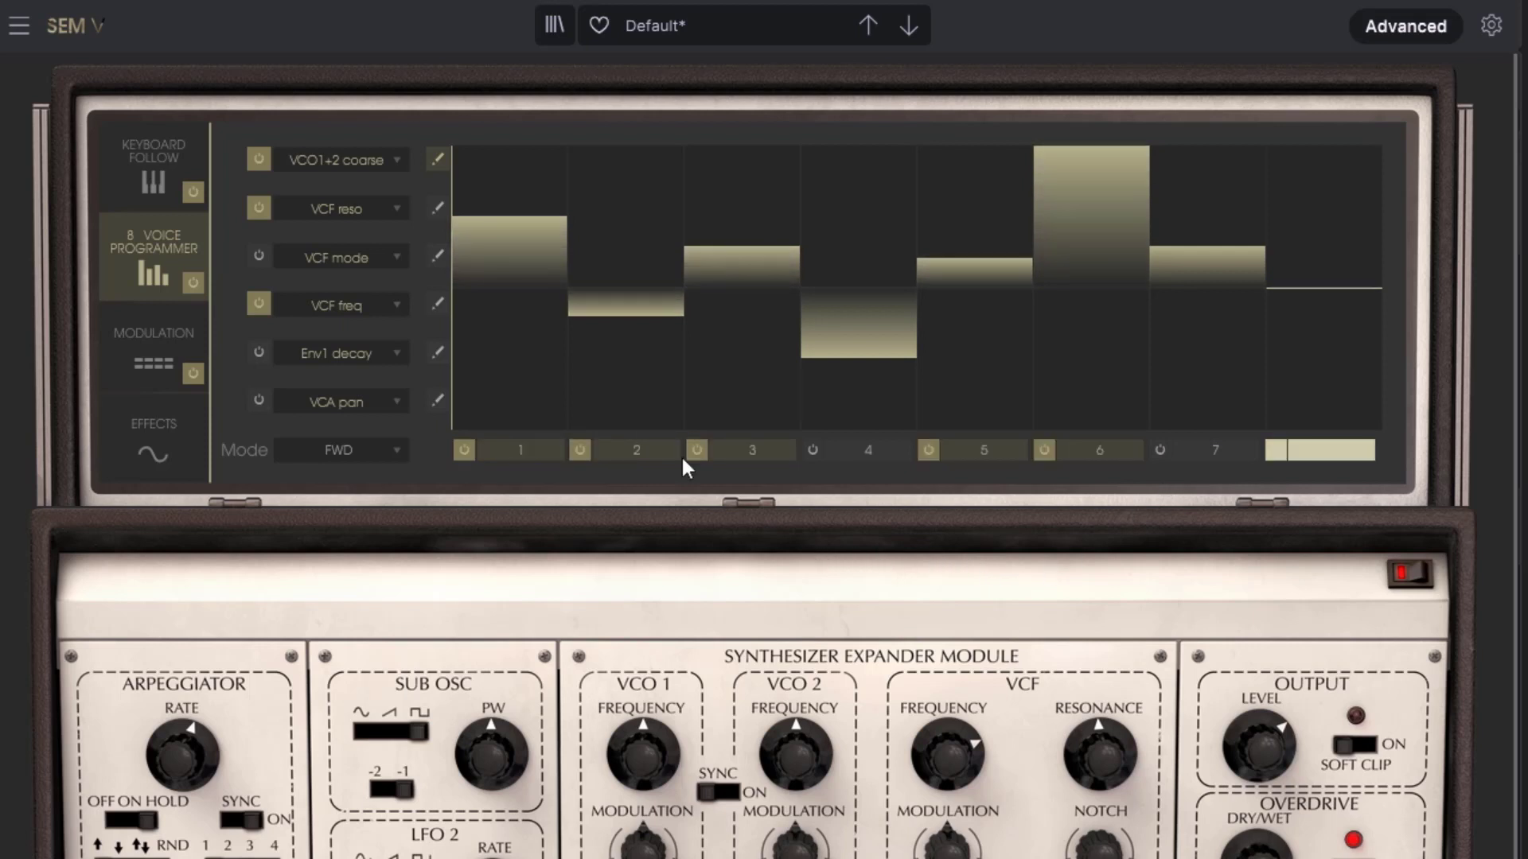
pyautogui.click(434, 209)
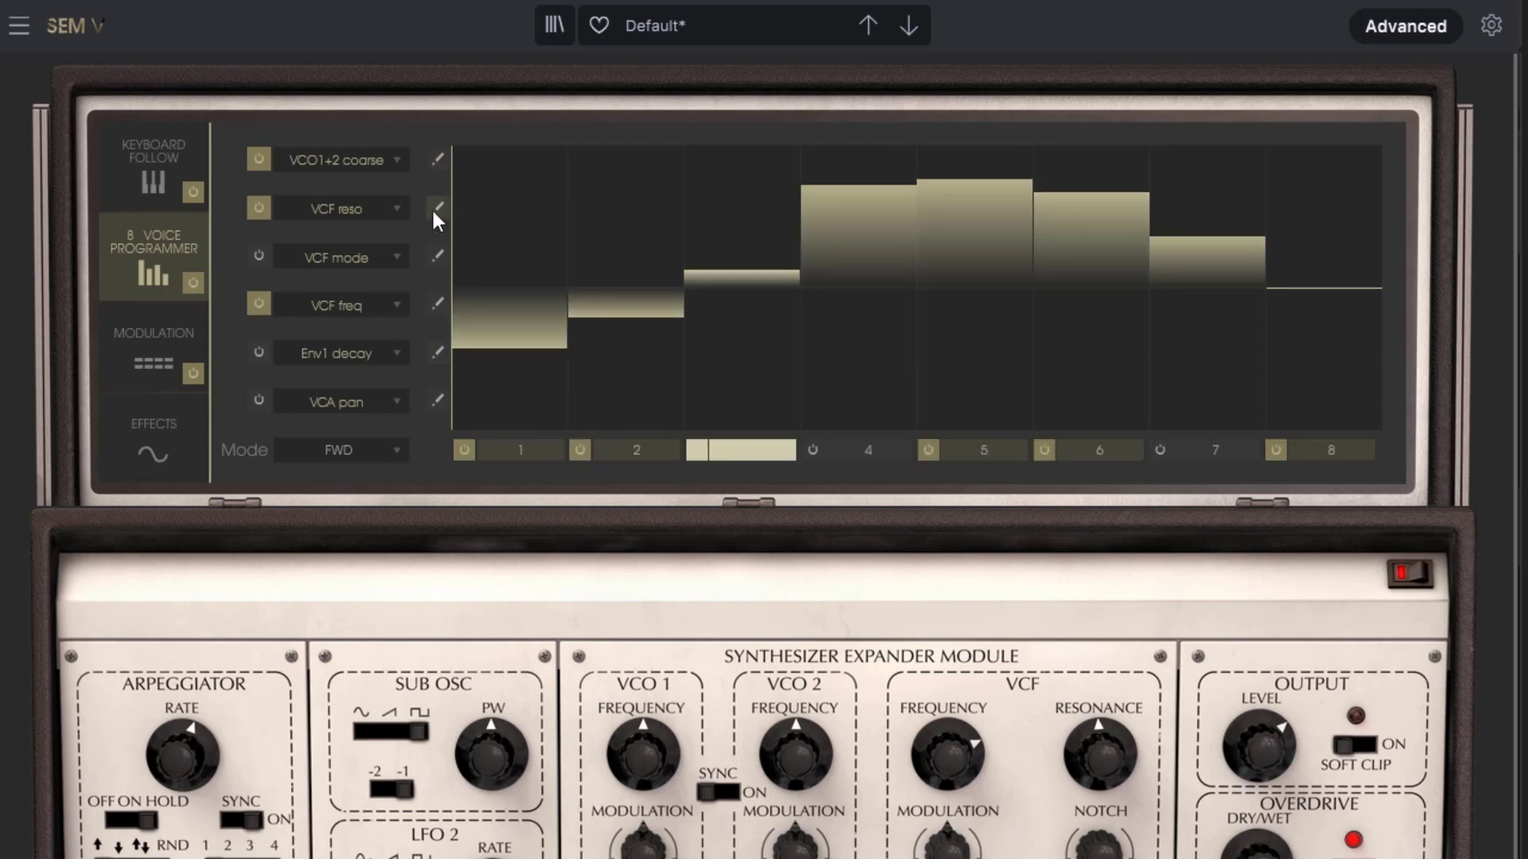
pyautogui.click(436, 254)
pyautogui.click(438, 302)
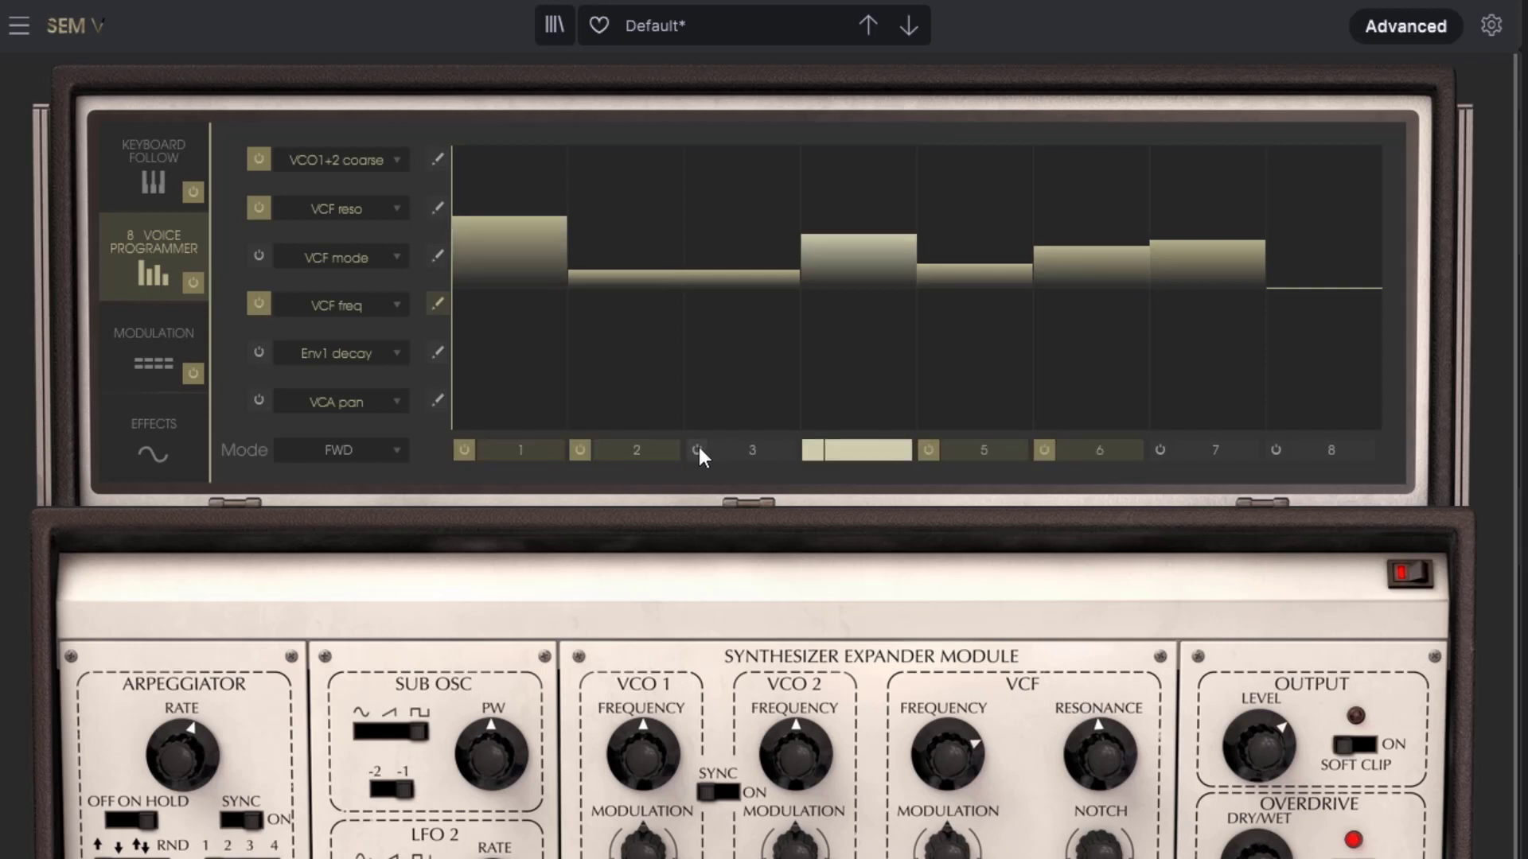
pyautogui.click(697, 450)
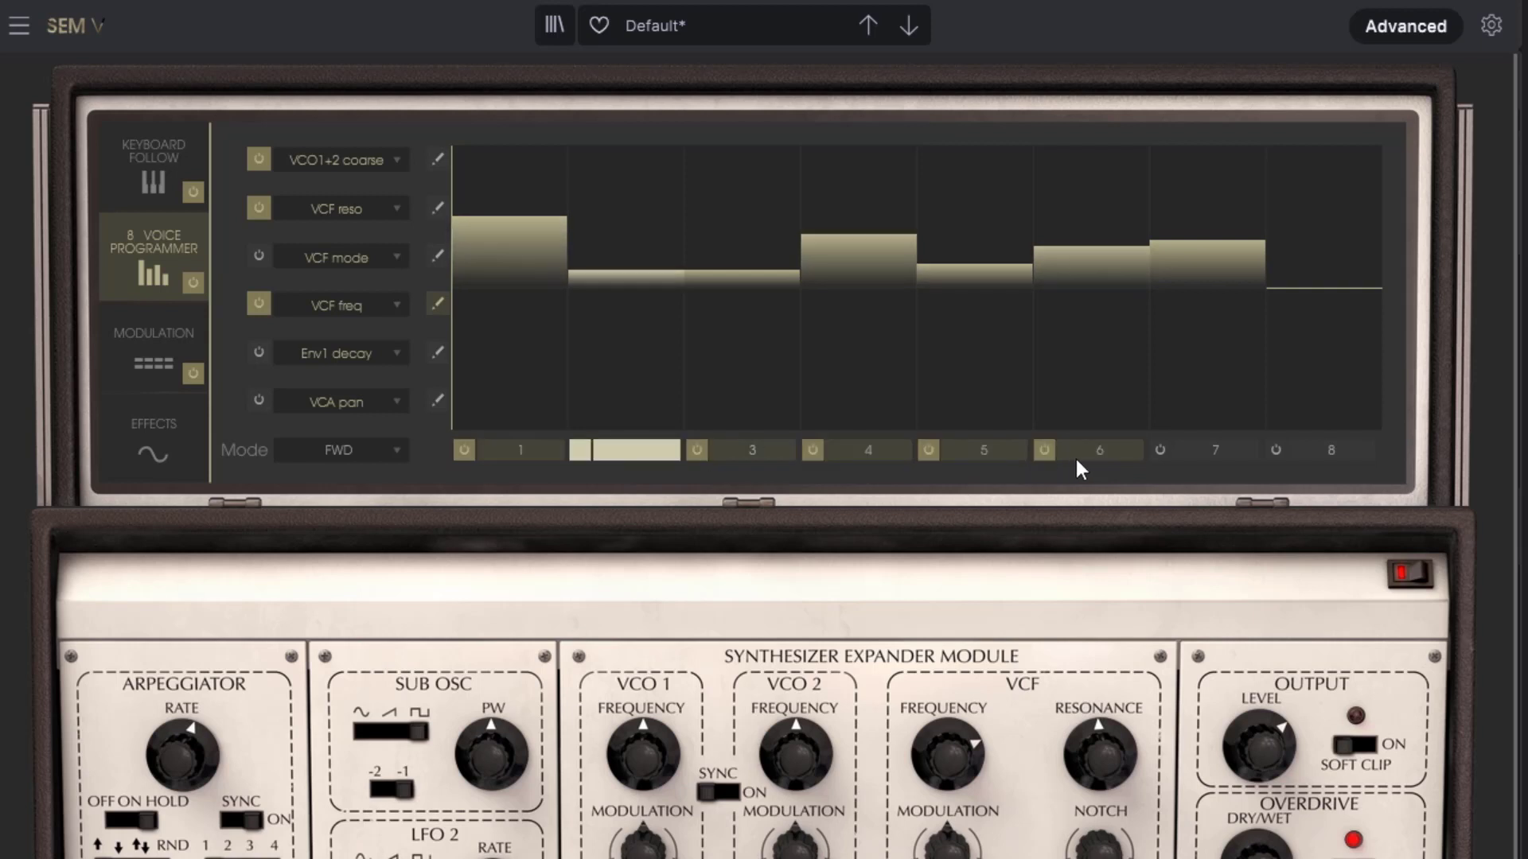
pyautogui.click(1274, 450)
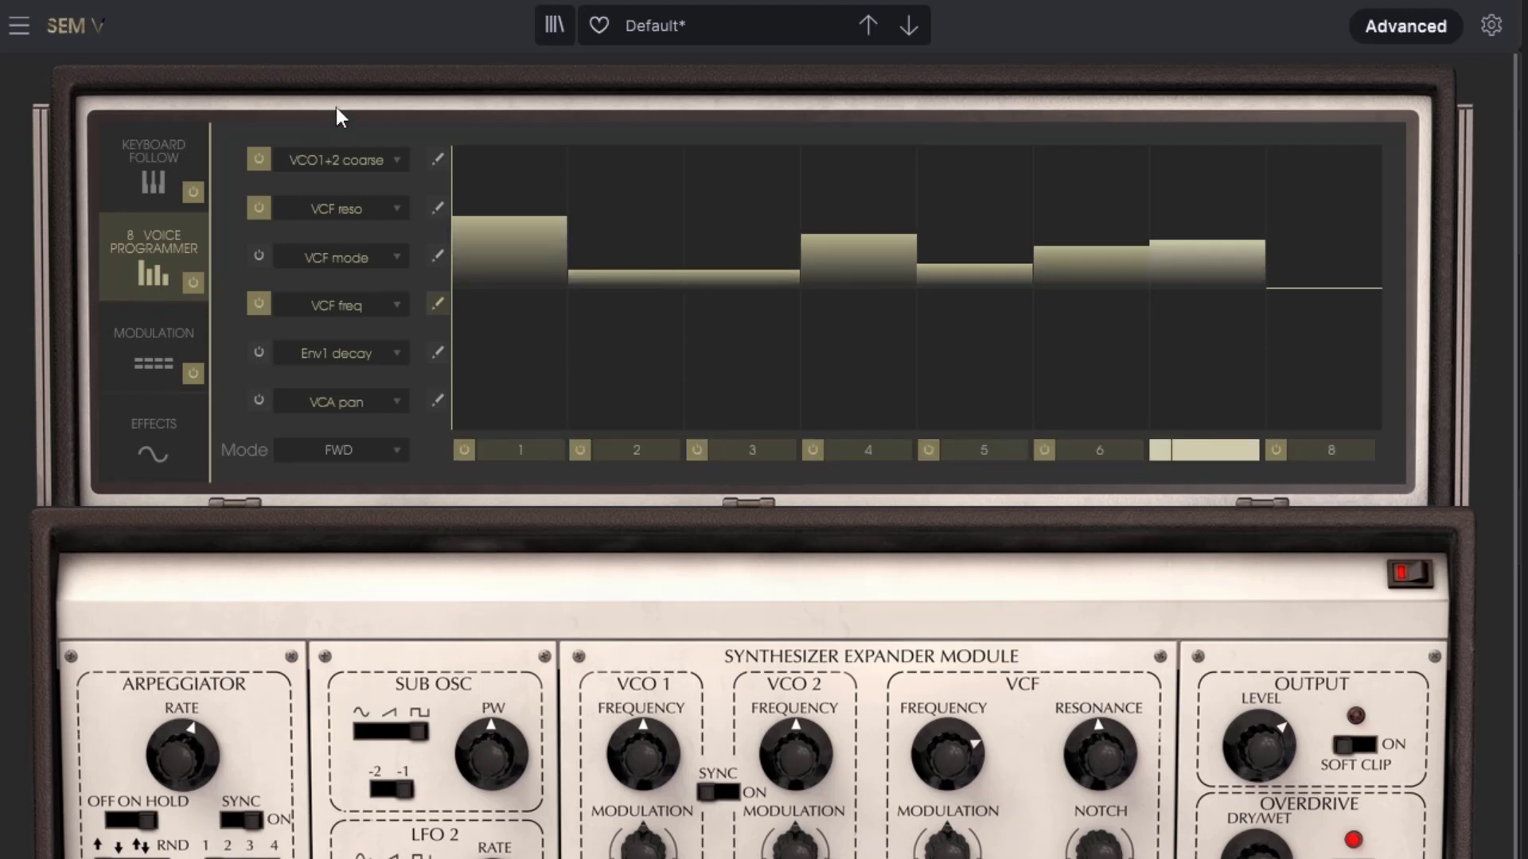
# Step: Switch on VCA pan and draw alternating offsets for the eight voices, odd voices negative and even voices positive
pyautogui.click(259, 399)
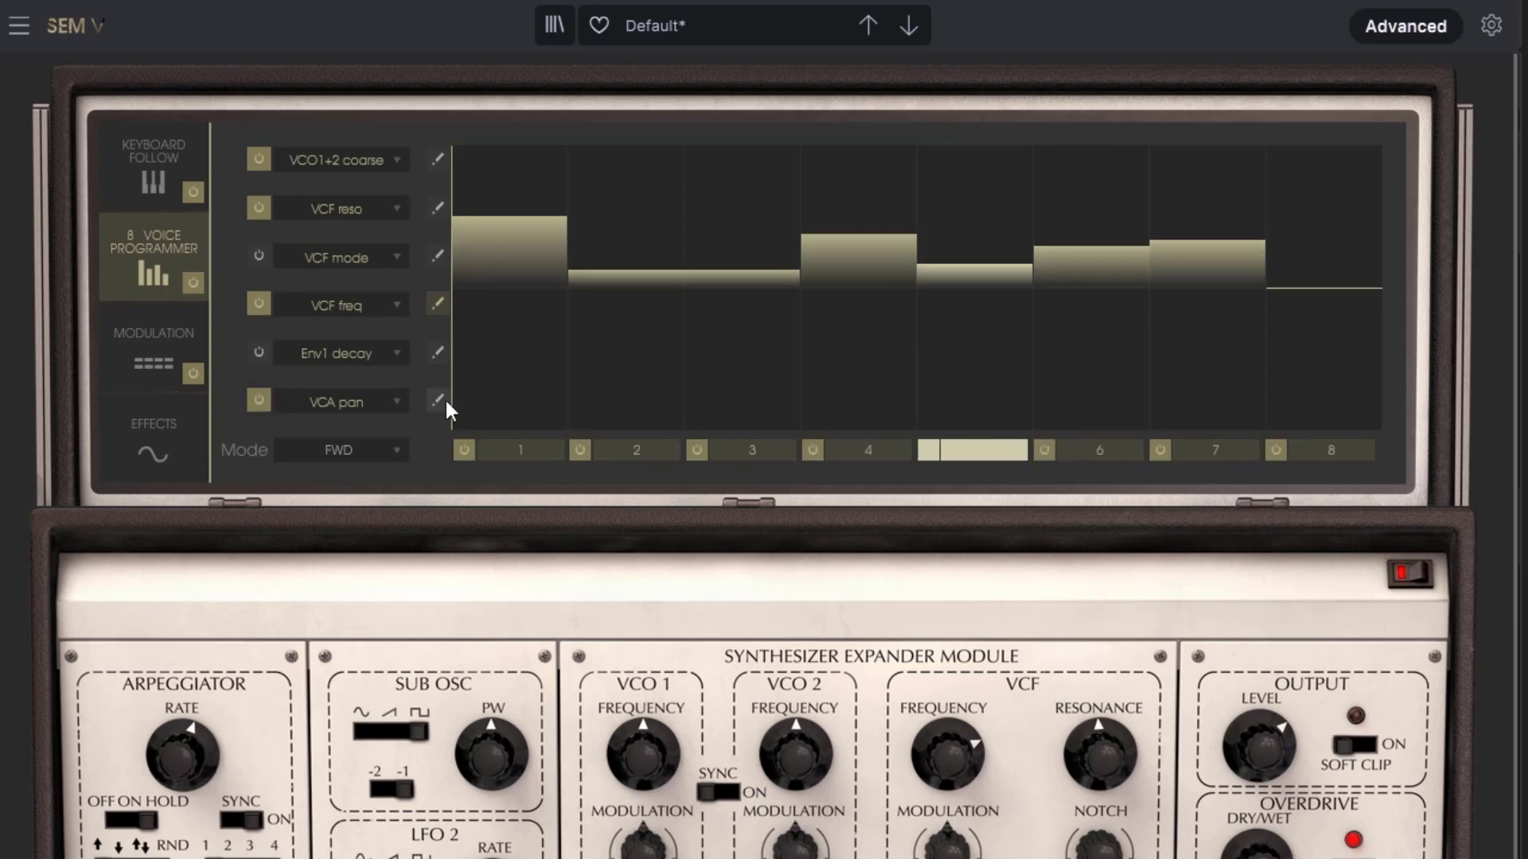
pyautogui.click(440, 400)
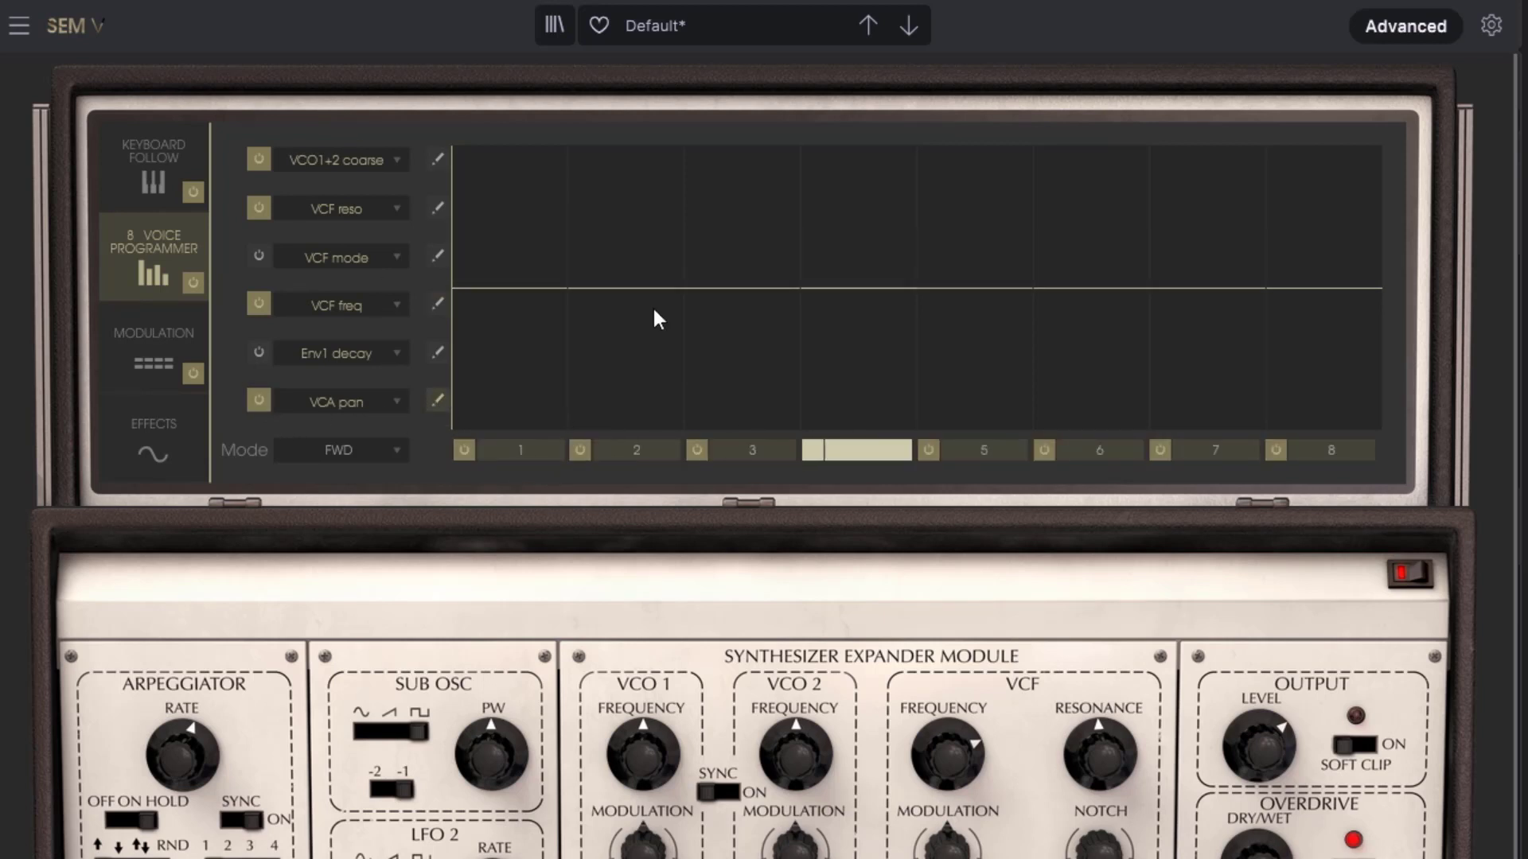
pyautogui.moveTo(521, 296); pyautogui.dragTo(520, 319)
pyautogui.moveTo(636, 262); pyautogui.dragTo(639, 220)
pyautogui.moveTo(757, 256)
pyautogui.mouseDown()
pyautogui.moveTo(757, 299)
pyautogui.moveTo(1159, 290)
pyautogui.moveTo(1265, 334)
pyautogui.moveTo(1329, 219)
pyautogui.mouseUp()
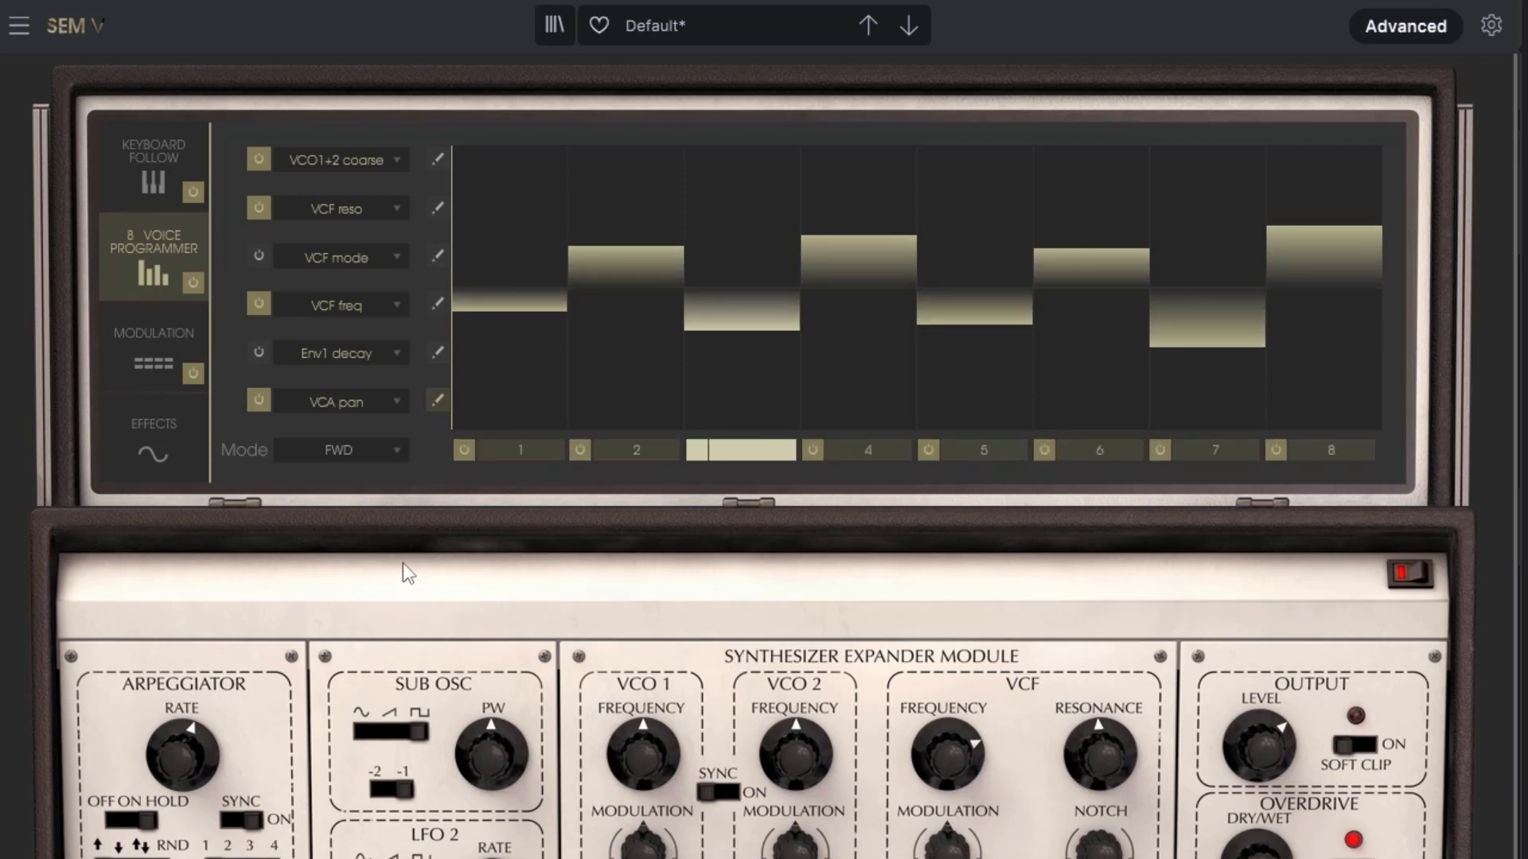
# Step: Check the available voice playing modes, and turn the arpeggiator off and back on with Hold
pyautogui.click(342, 447)
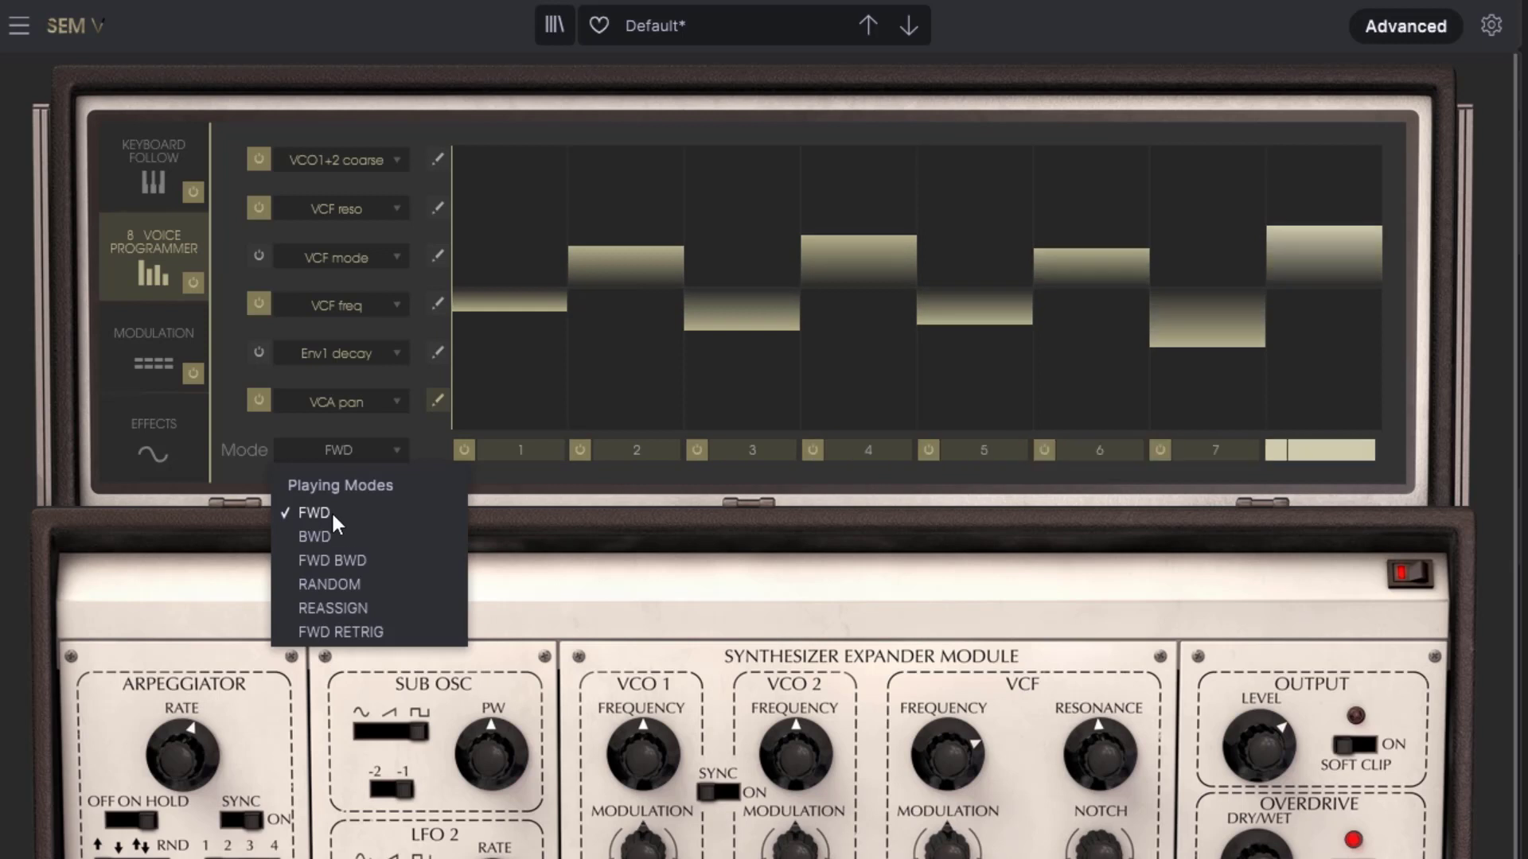
pyautogui.click(221, 704)
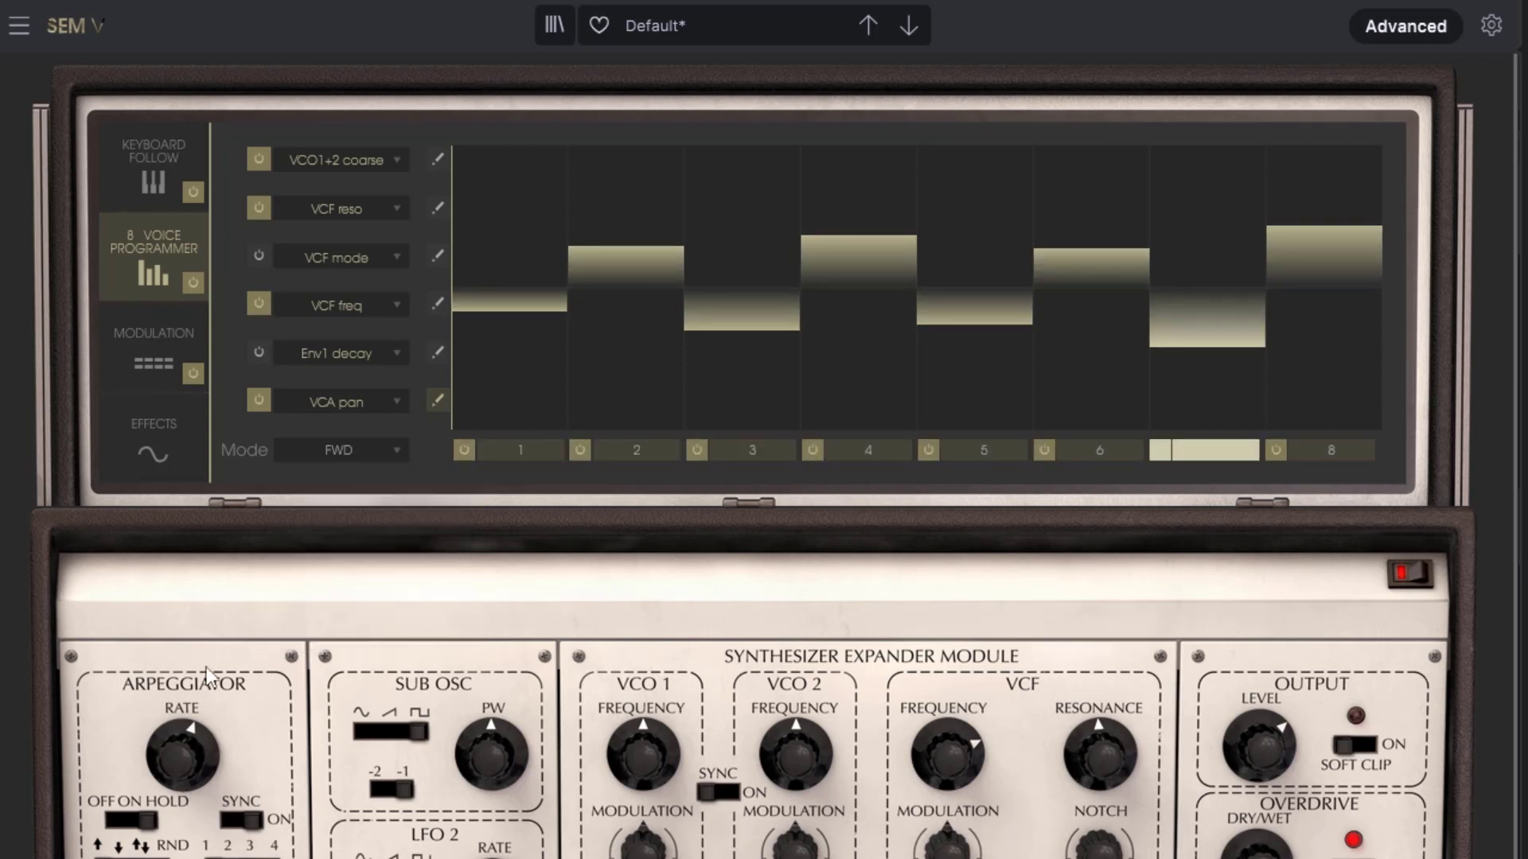
pyautogui.click(116, 821)
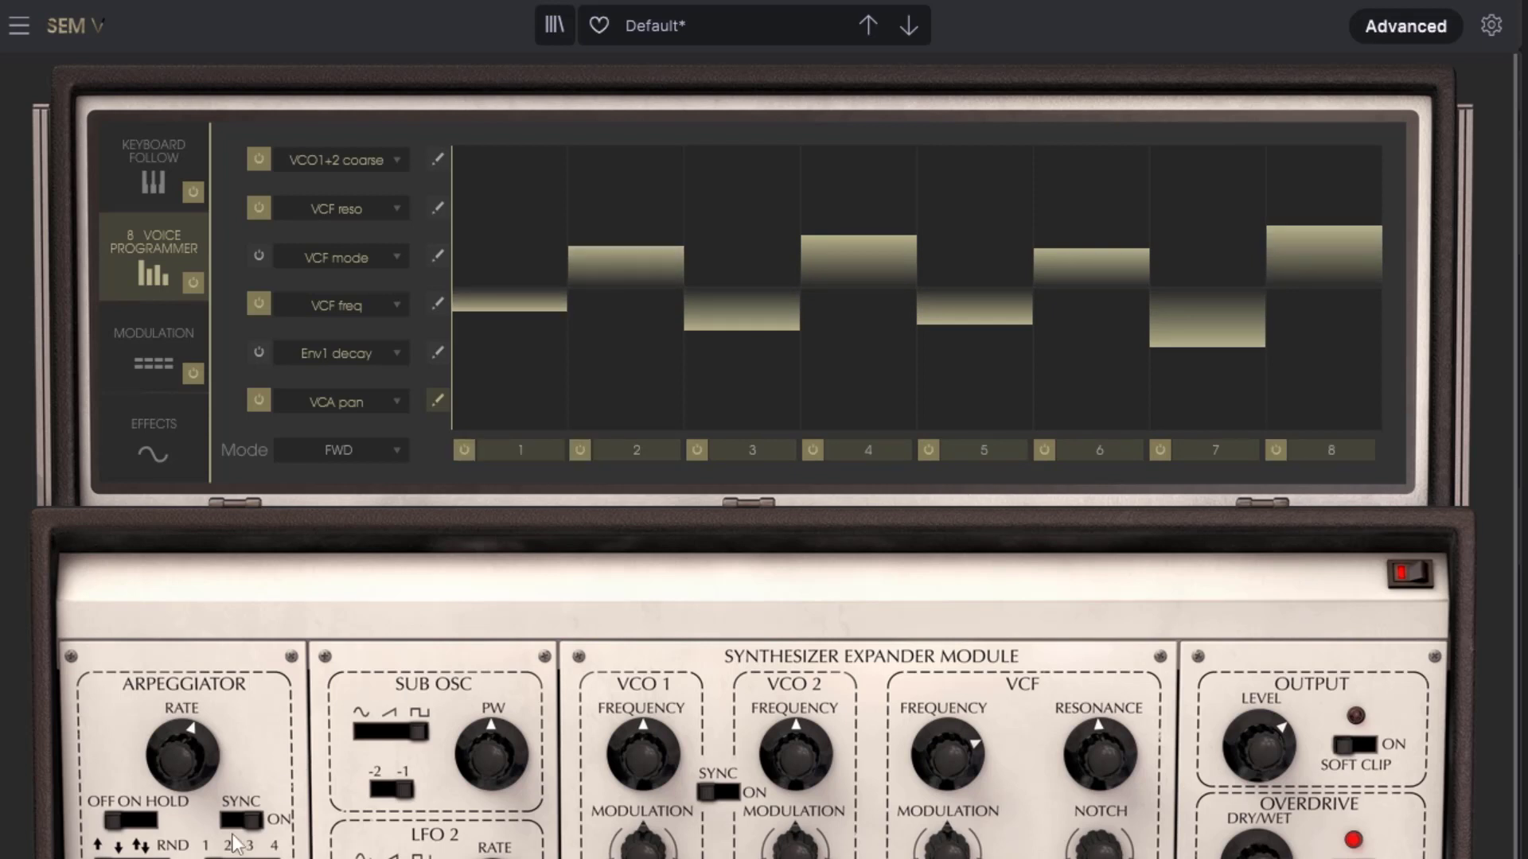
pyautogui.click(129, 820)
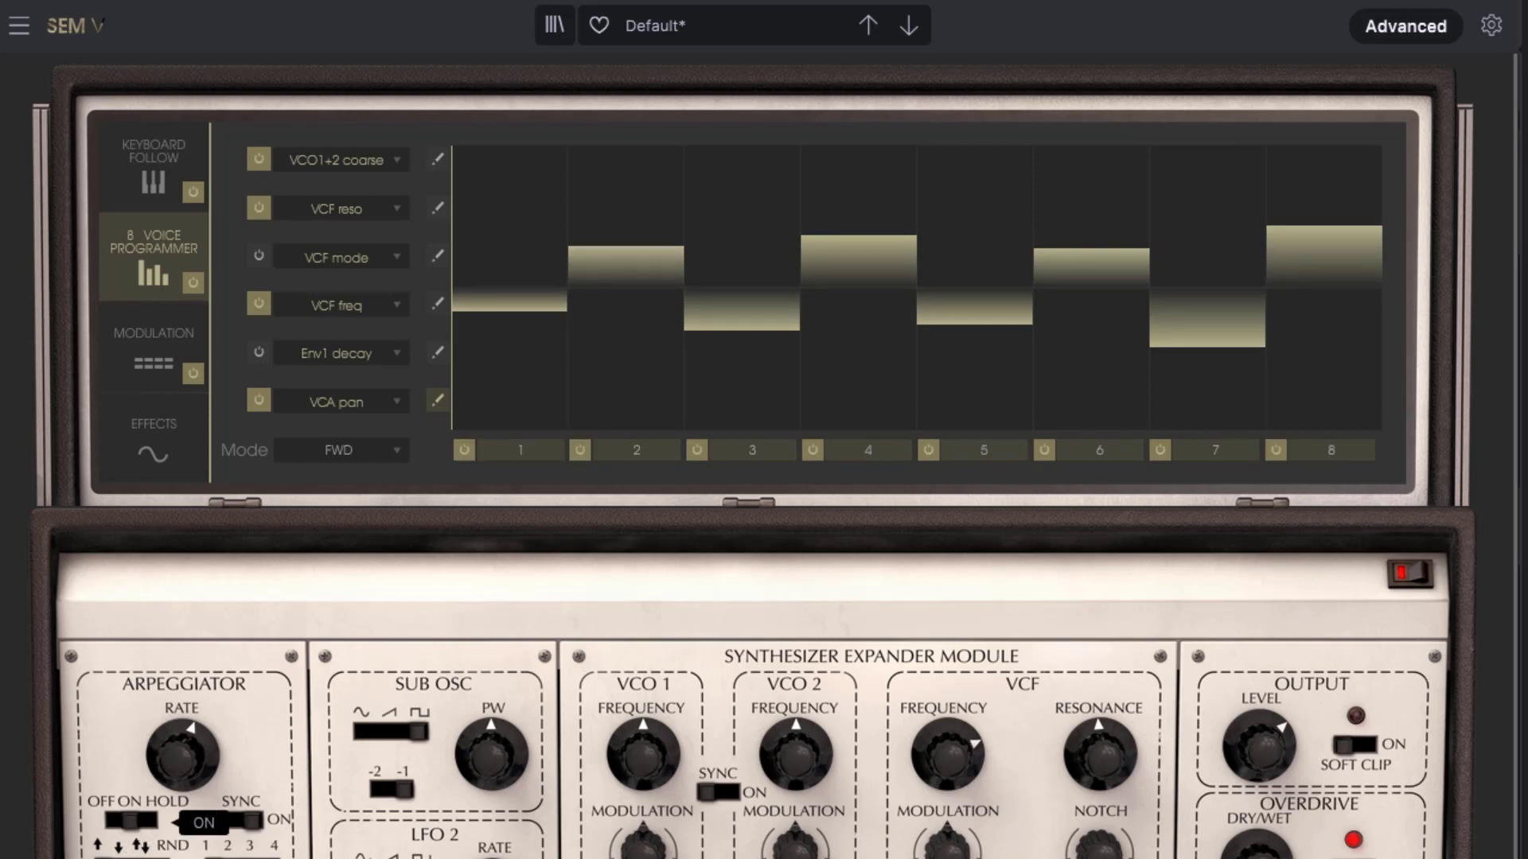
pyautogui.click(150, 826)
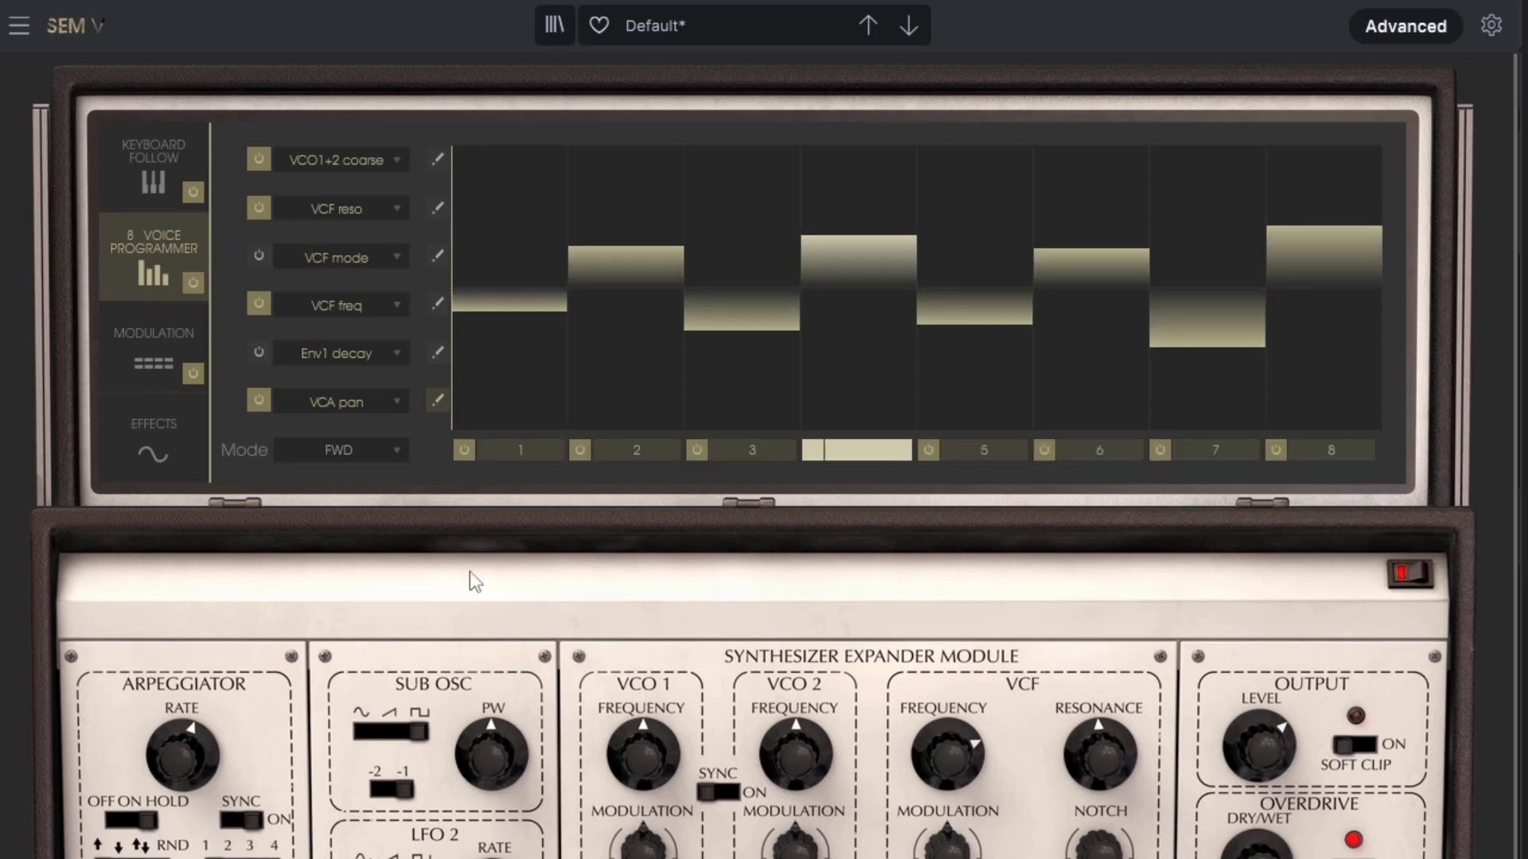
# Step: Try the BWD playing mode on the 8 Voice Programmer and reopen the advanced section
pyautogui.click(366, 449)
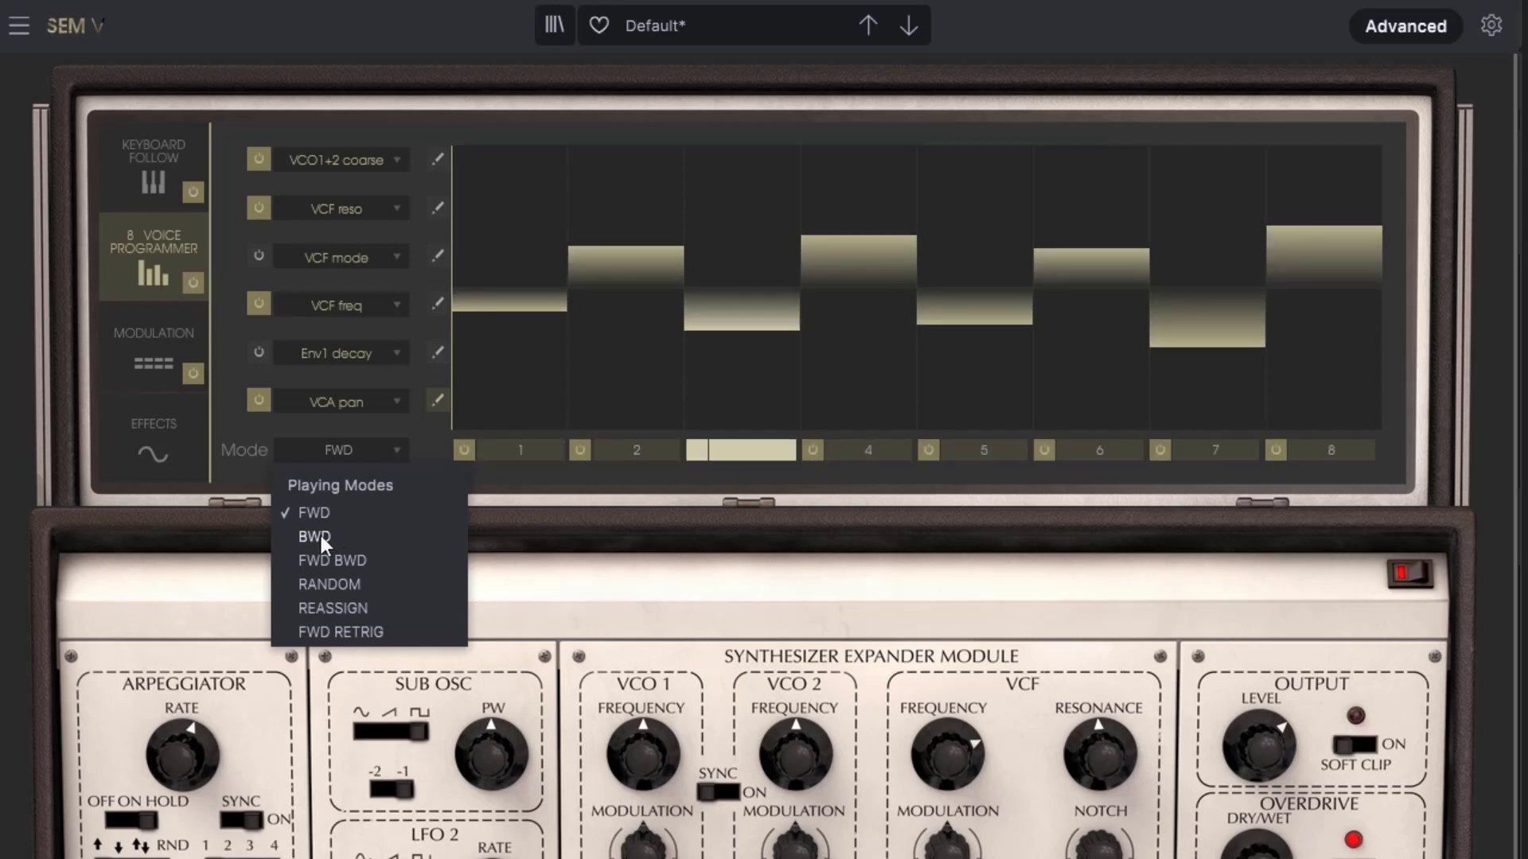
pyautogui.click(321, 536)
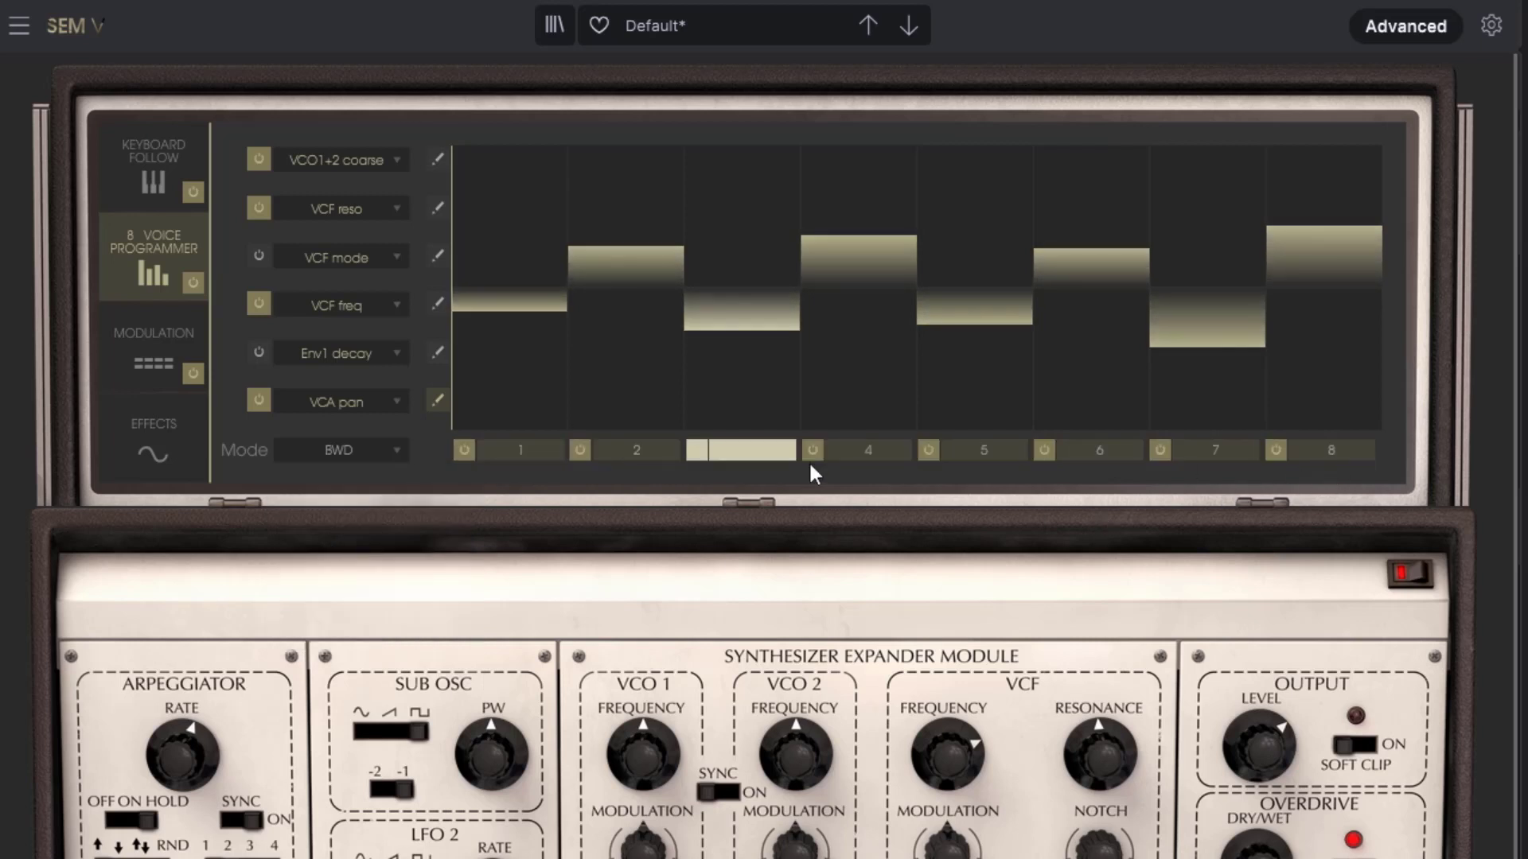
pyautogui.click(371, 452)
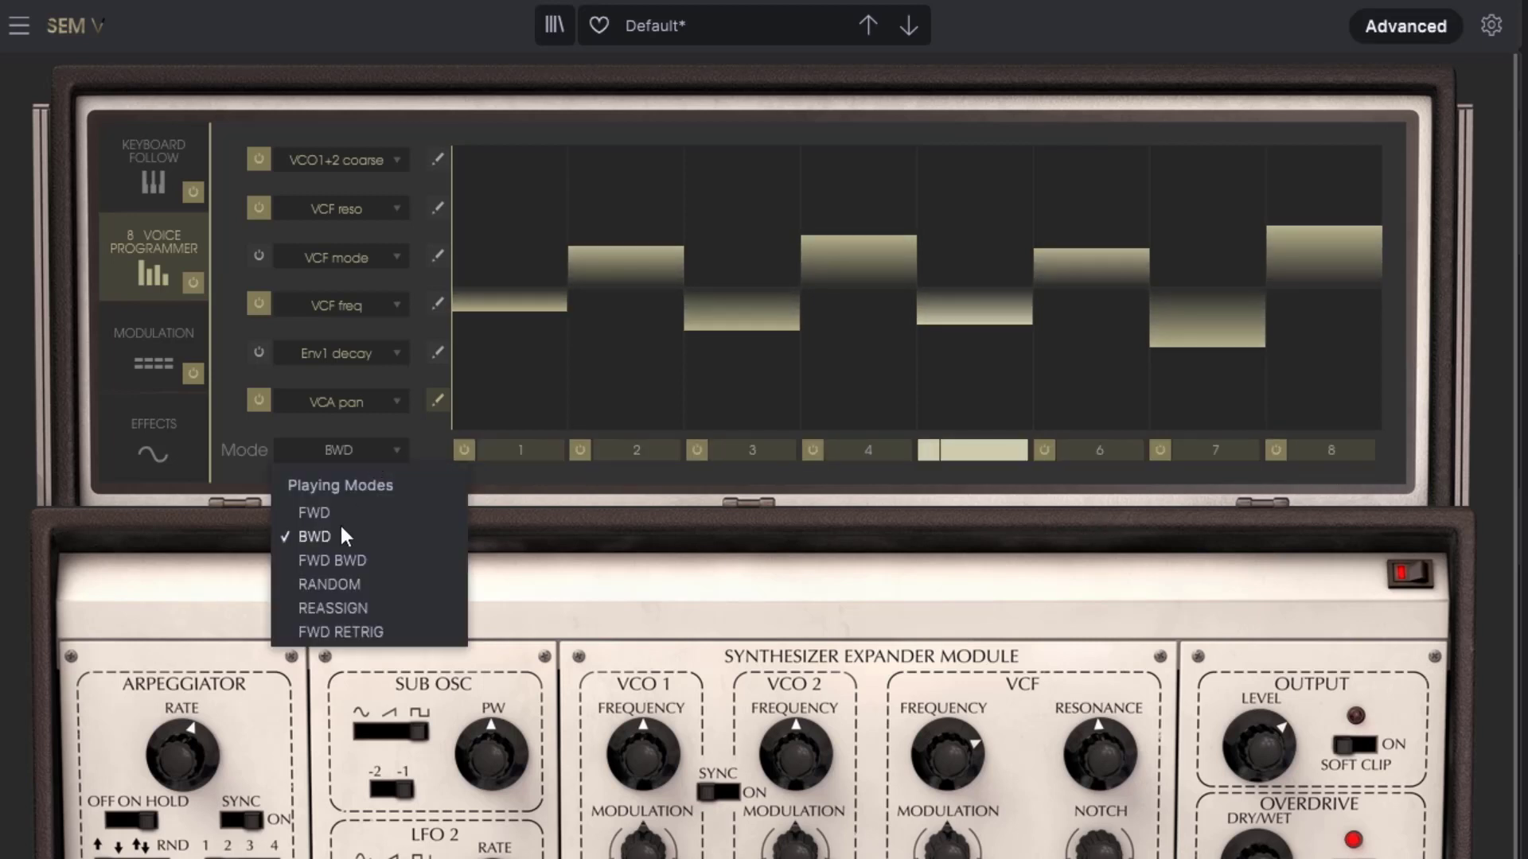
pyautogui.click(641, 537)
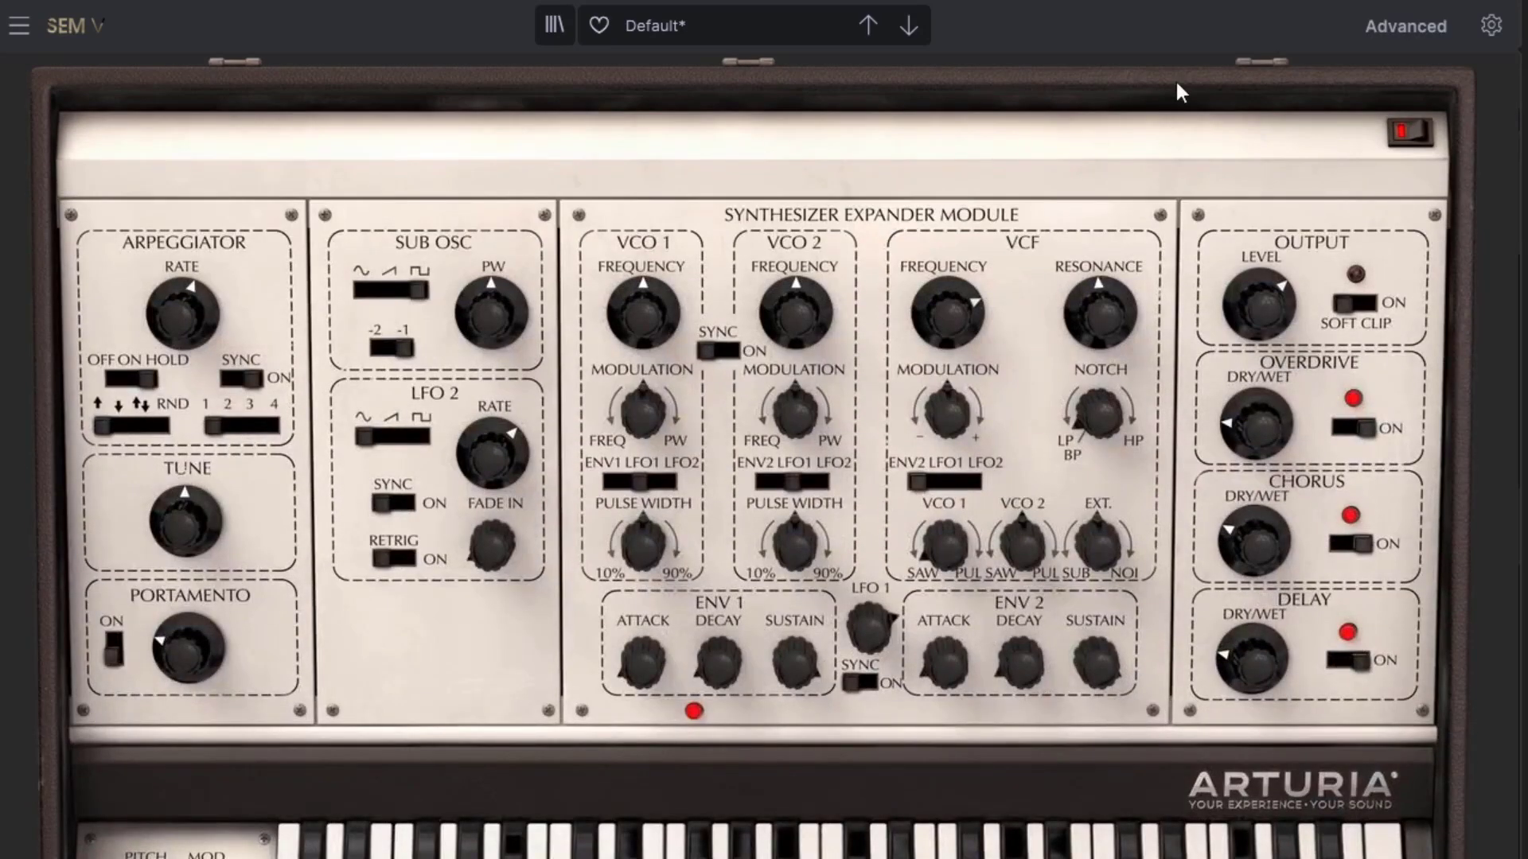
pyautogui.click(1406, 32)
# Step: Try the FWD BWD playing mode and switch the voice sequence to RANDOM
pyautogui.click(327, 450)
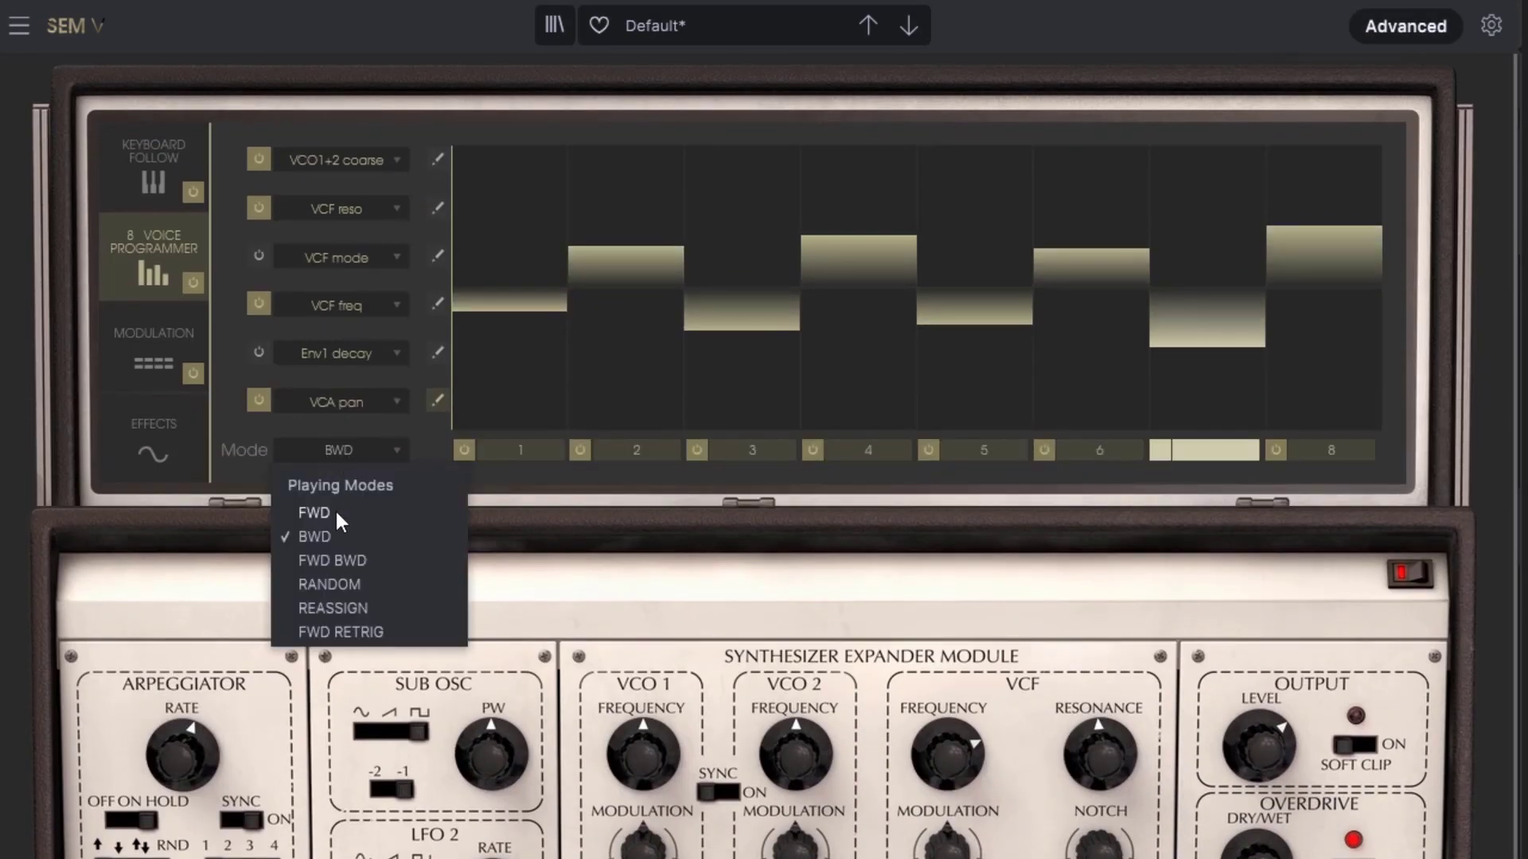
pyautogui.click(312, 566)
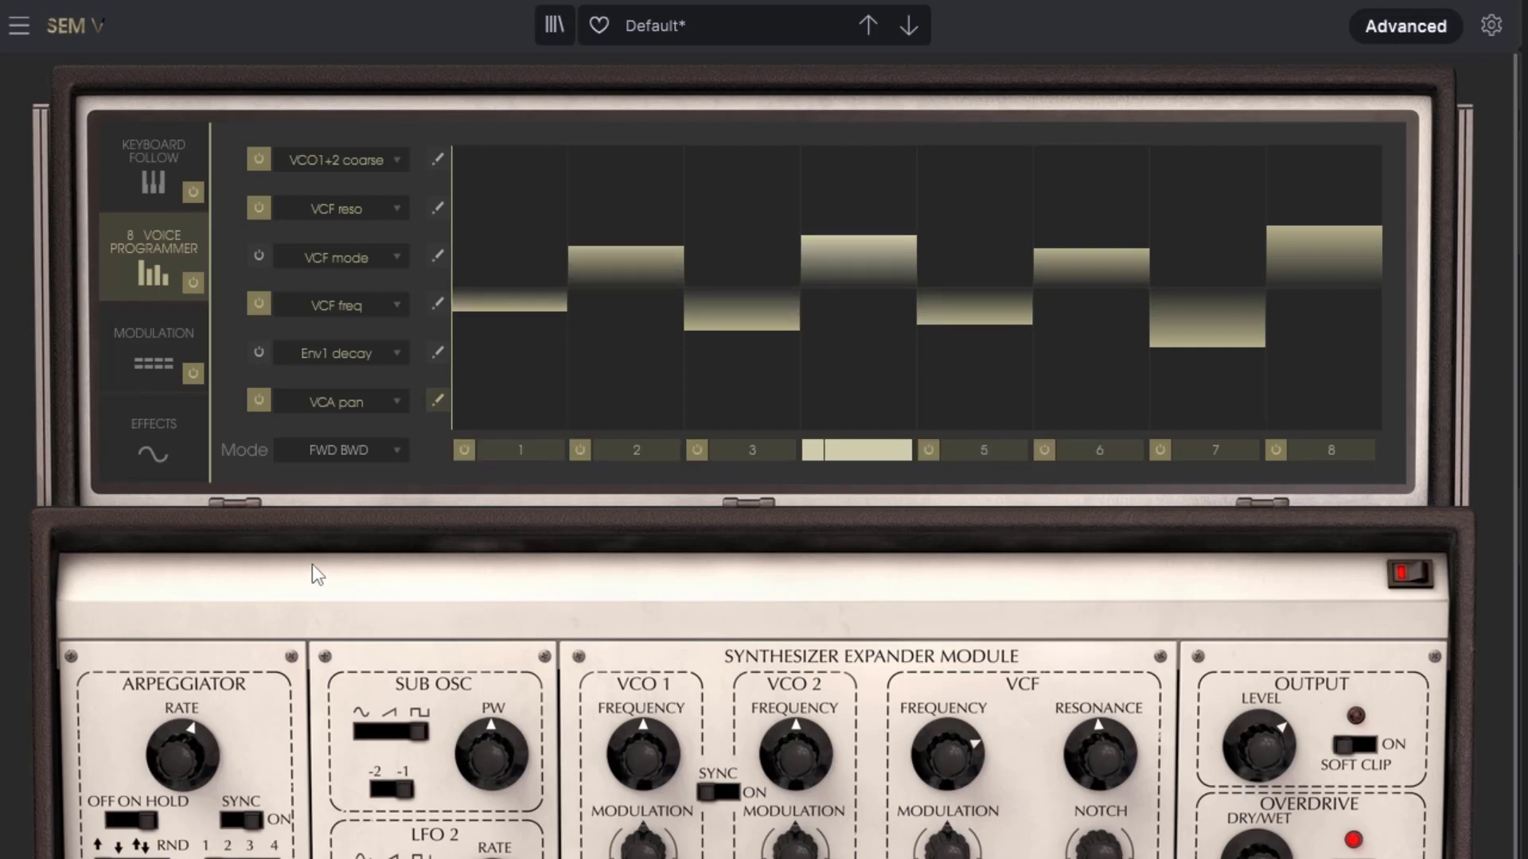
pyautogui.click(352, 450)
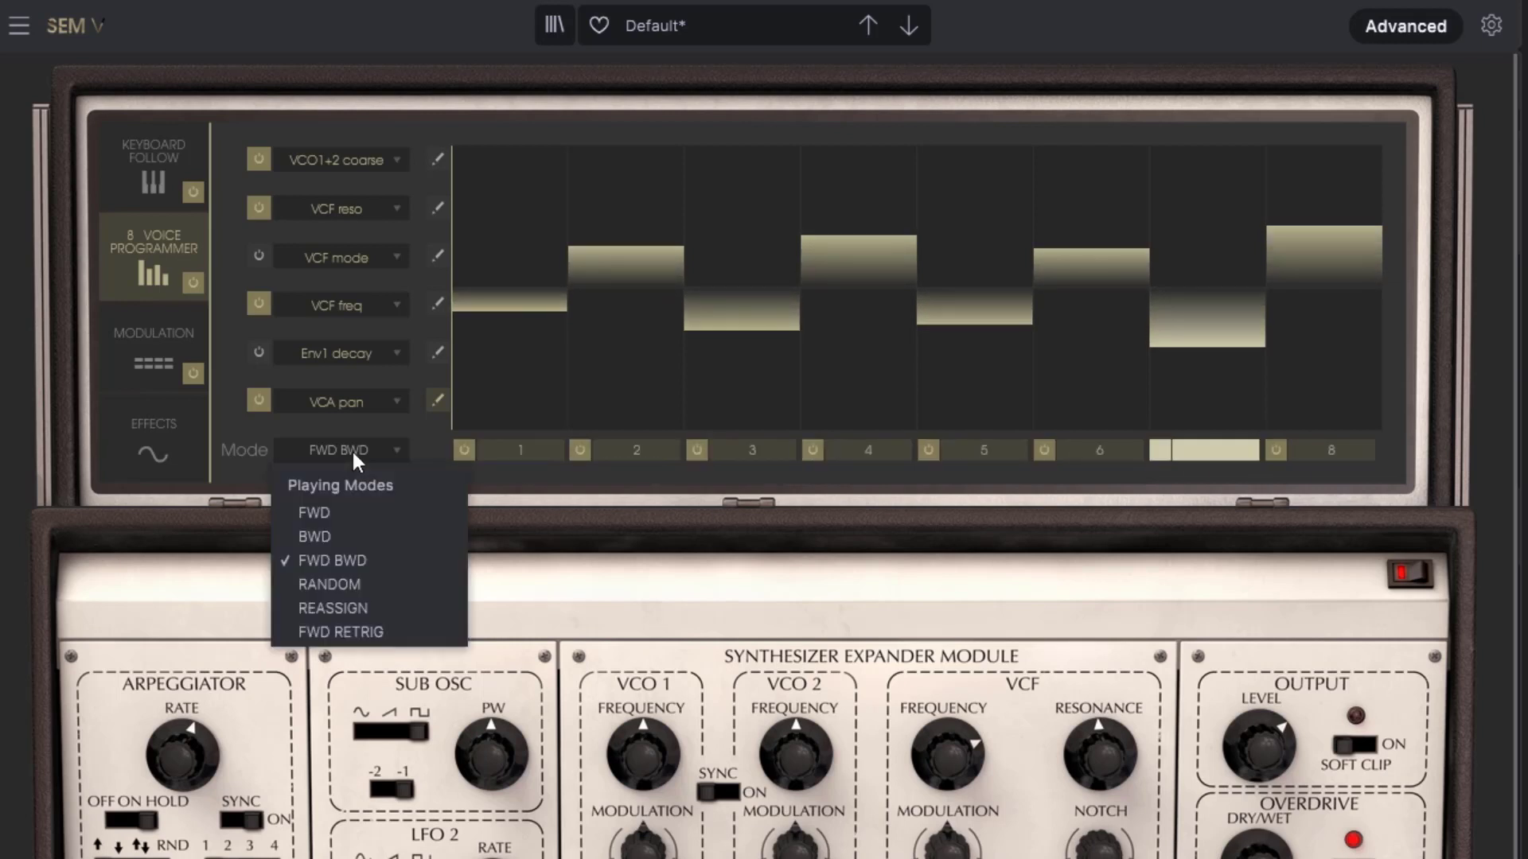
pyautogui.click(342, 583)
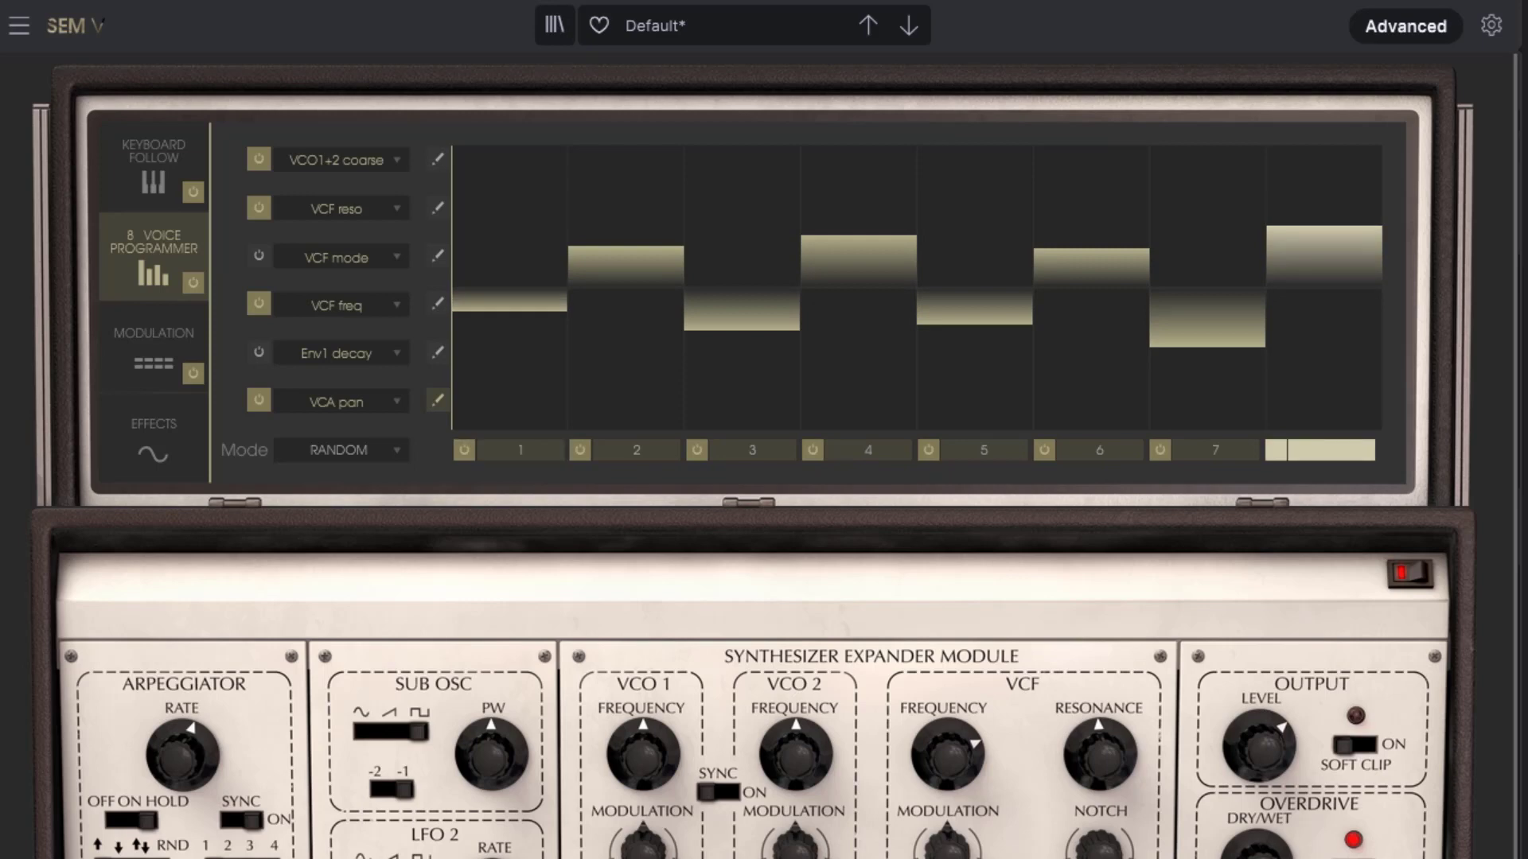
# Step: Reopen the advanced section and switch the arpeggiator off
pyautogui.click(340, 454)
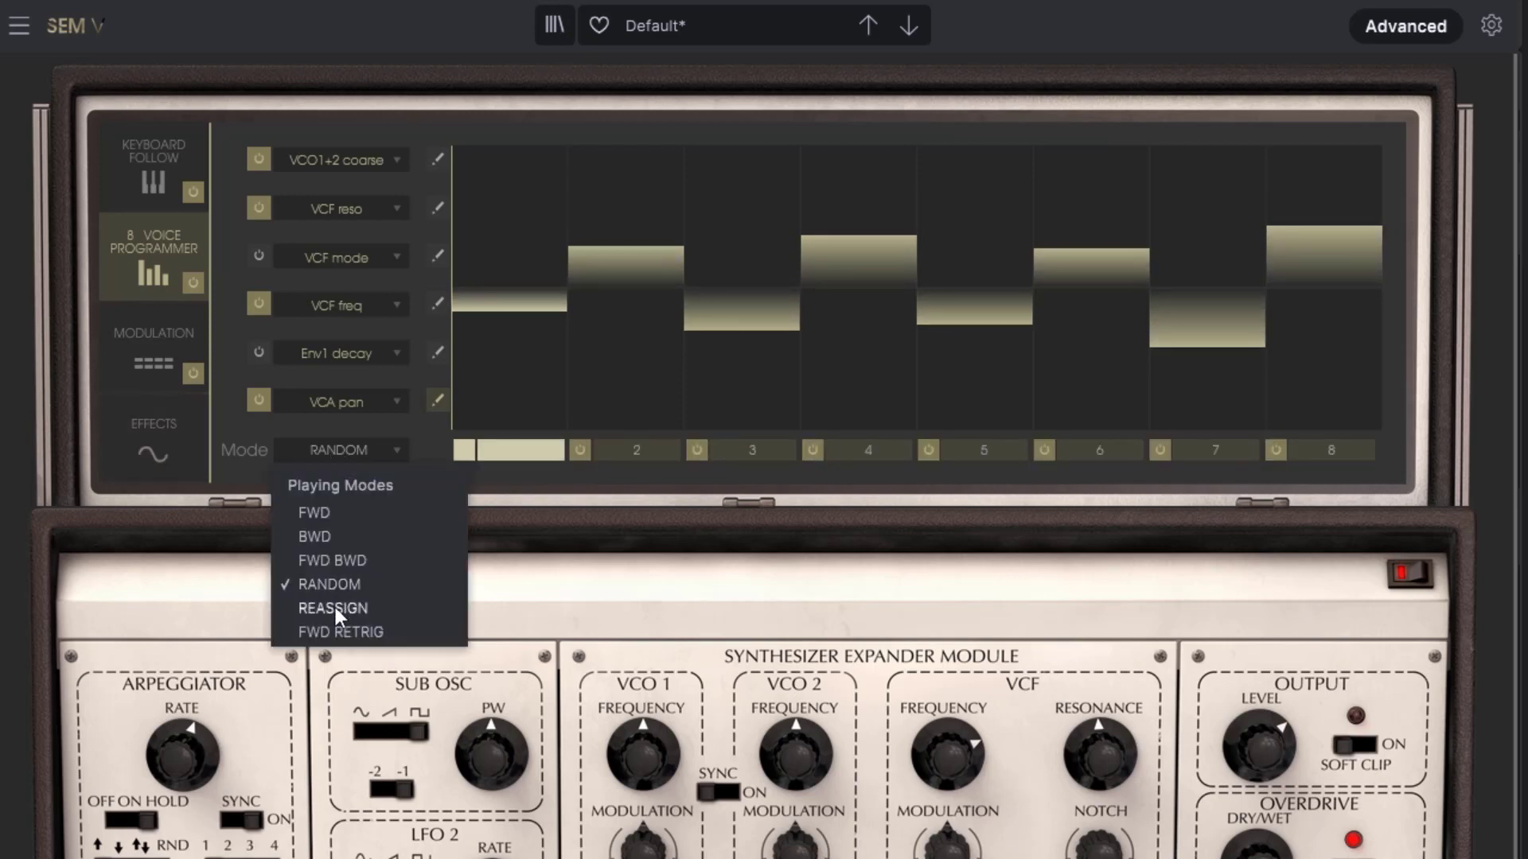
pyautogui.click(536, 574)
pyautogui.click(519, 590)
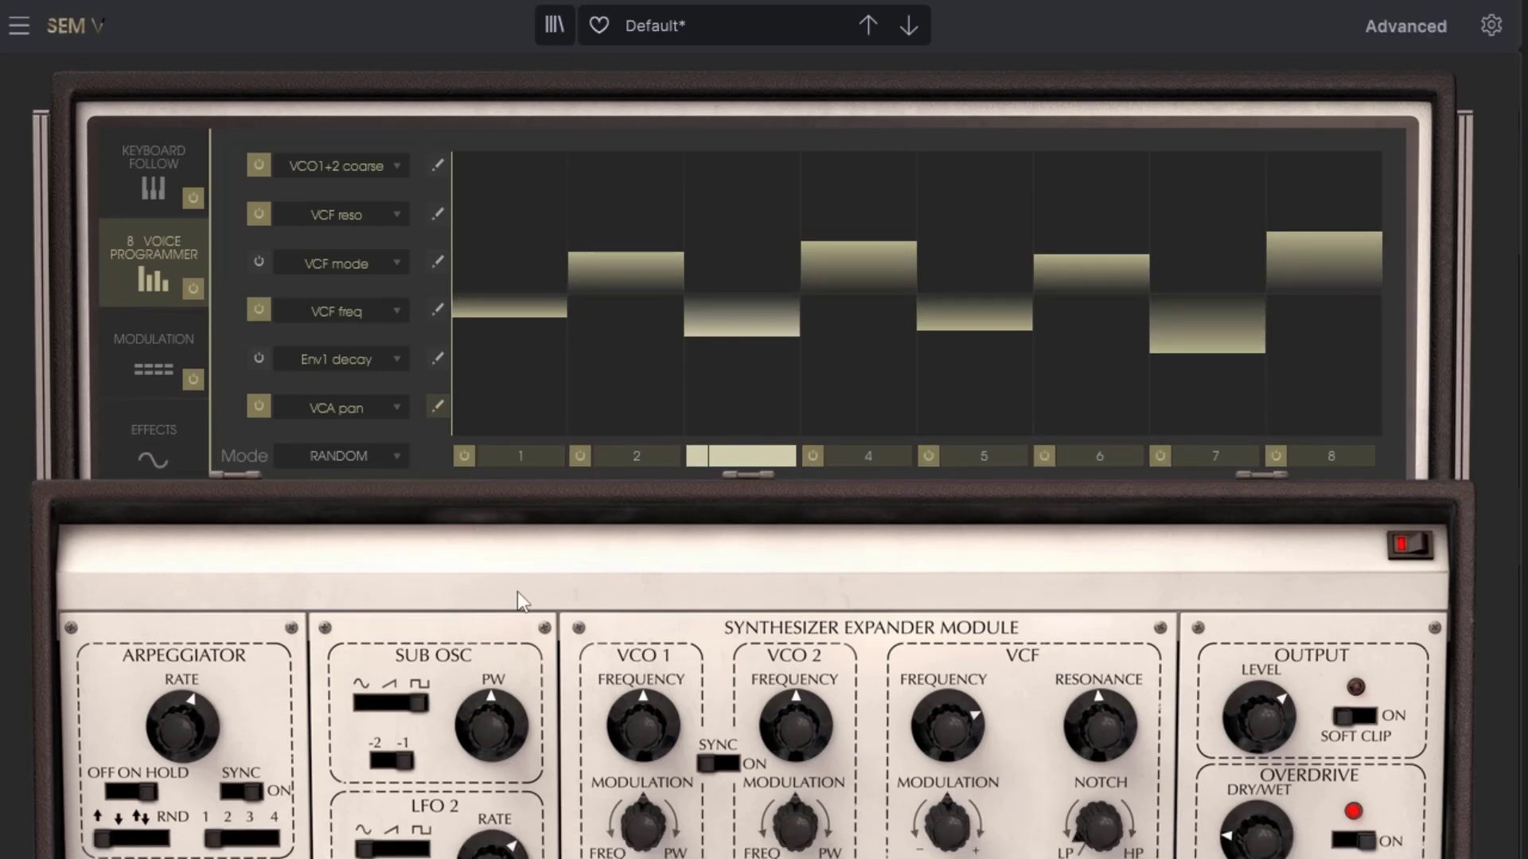
pyautogui.click(1391, 33)
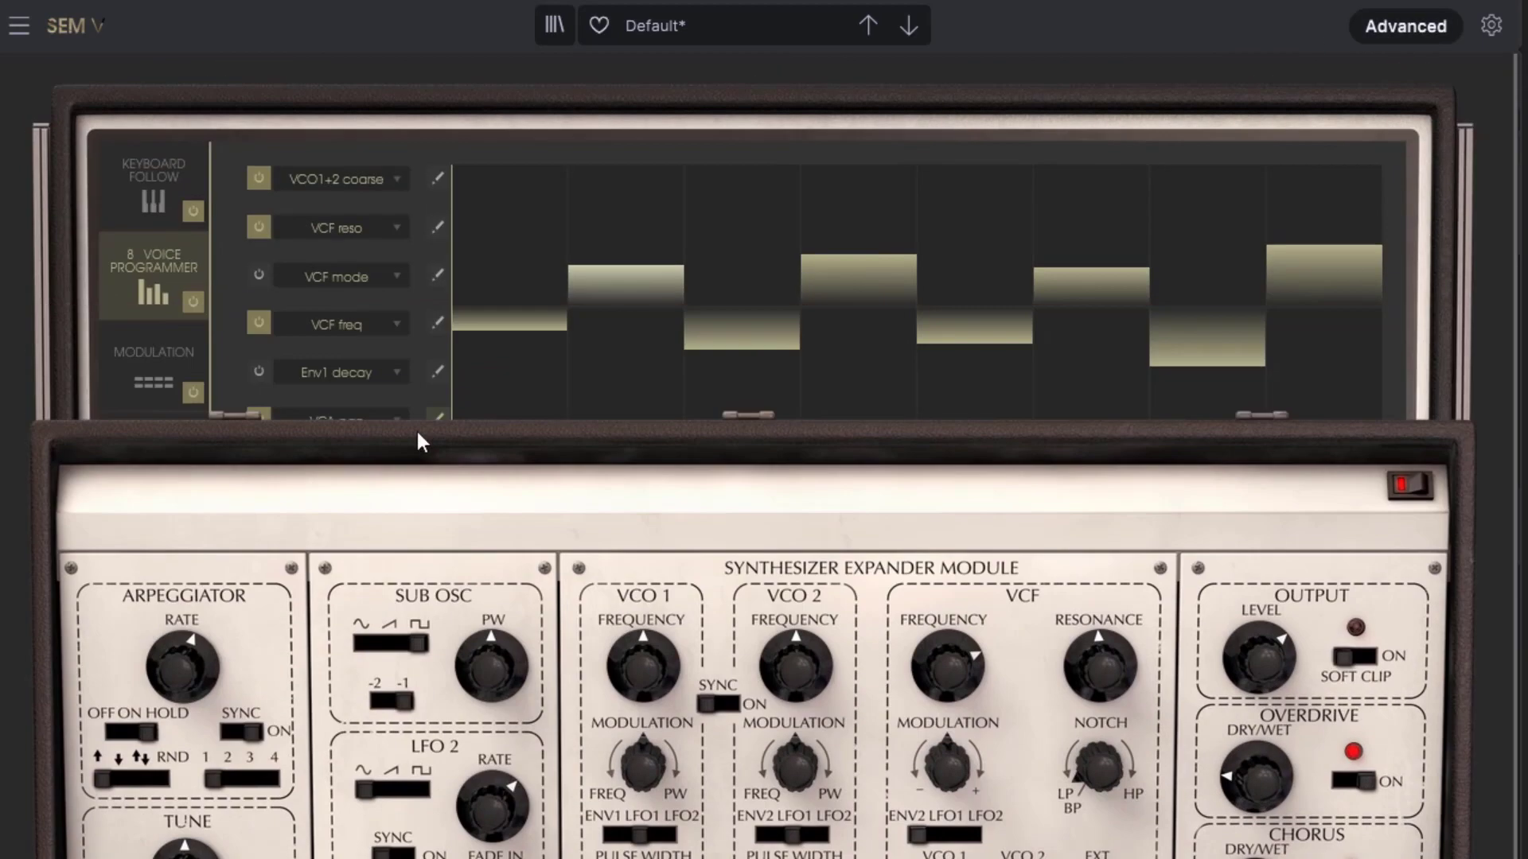
pyautogui.click(115, 820)
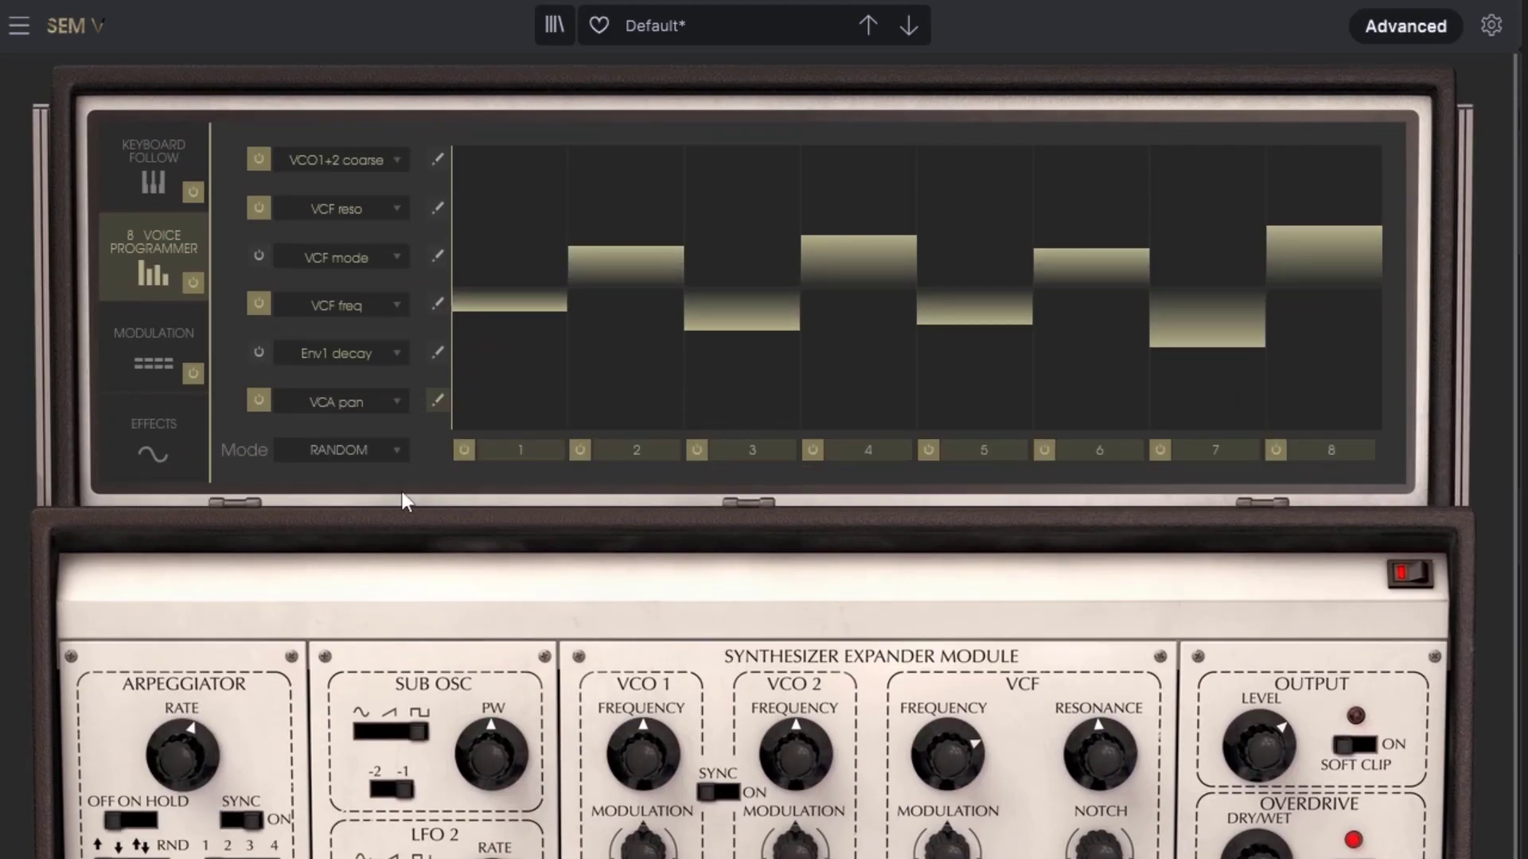
# Step: Play the same low note repeatedly on the virtual keyboard to hear the RANDOM voice order
pyautogui.click(381, 449)
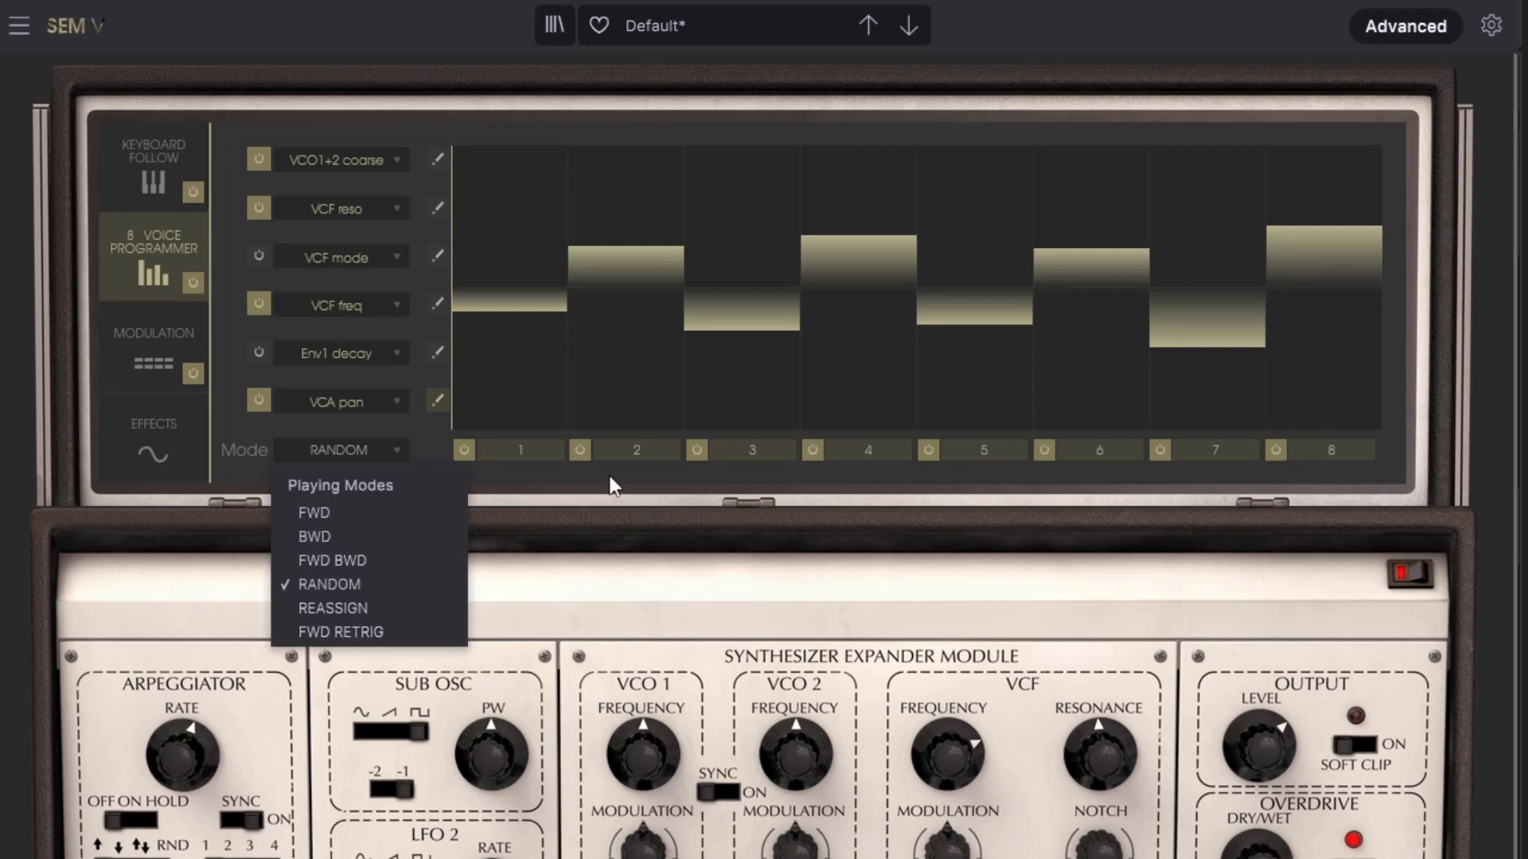
pyautogui.click(395, 30)
pyautogui.moveTo(527, 392)
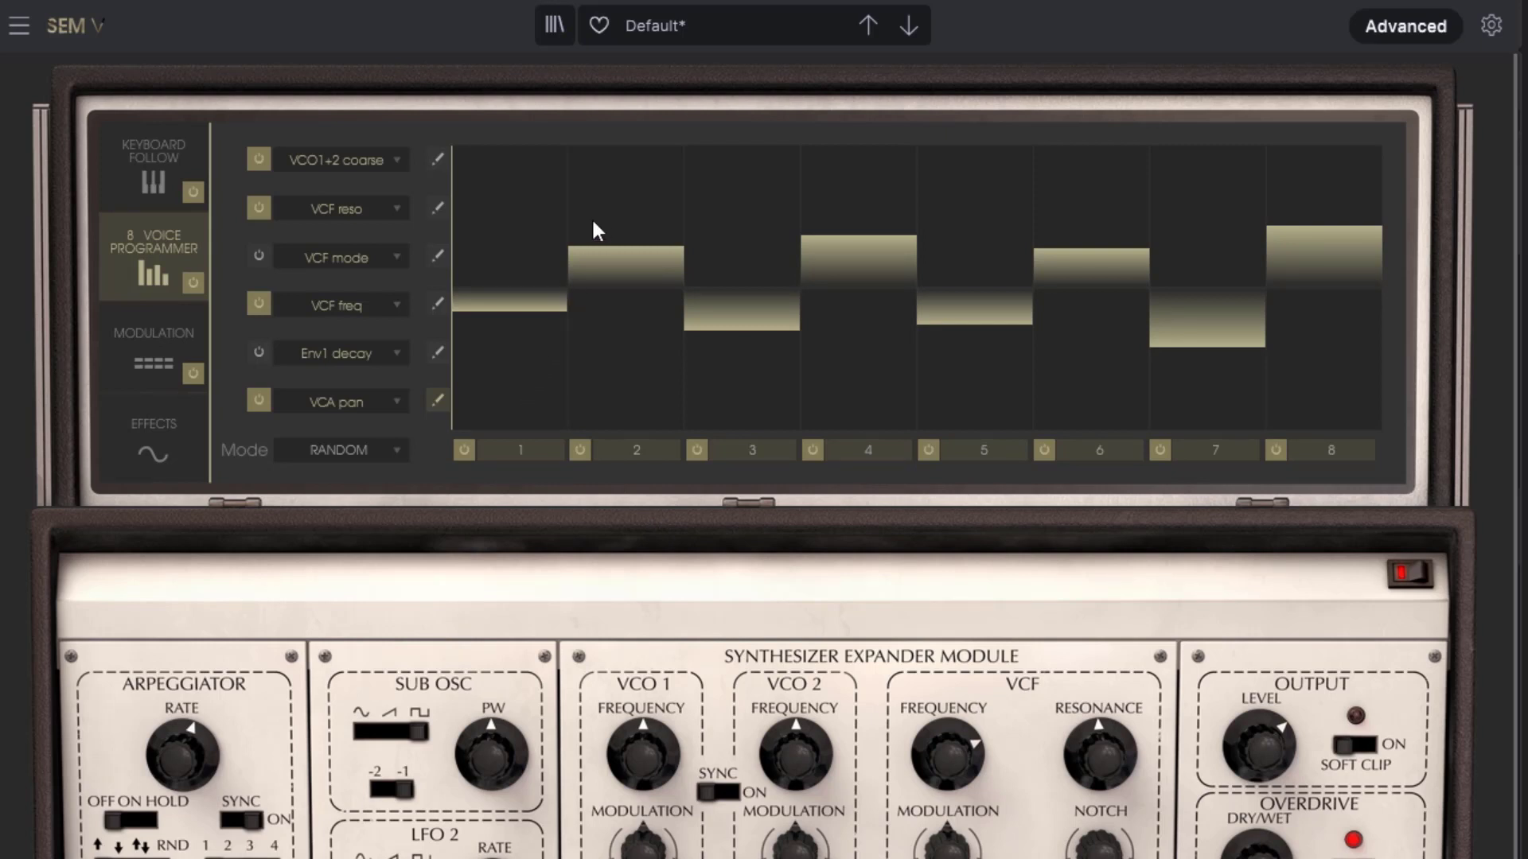
pyautogui.scroll(-5, 452, 539)
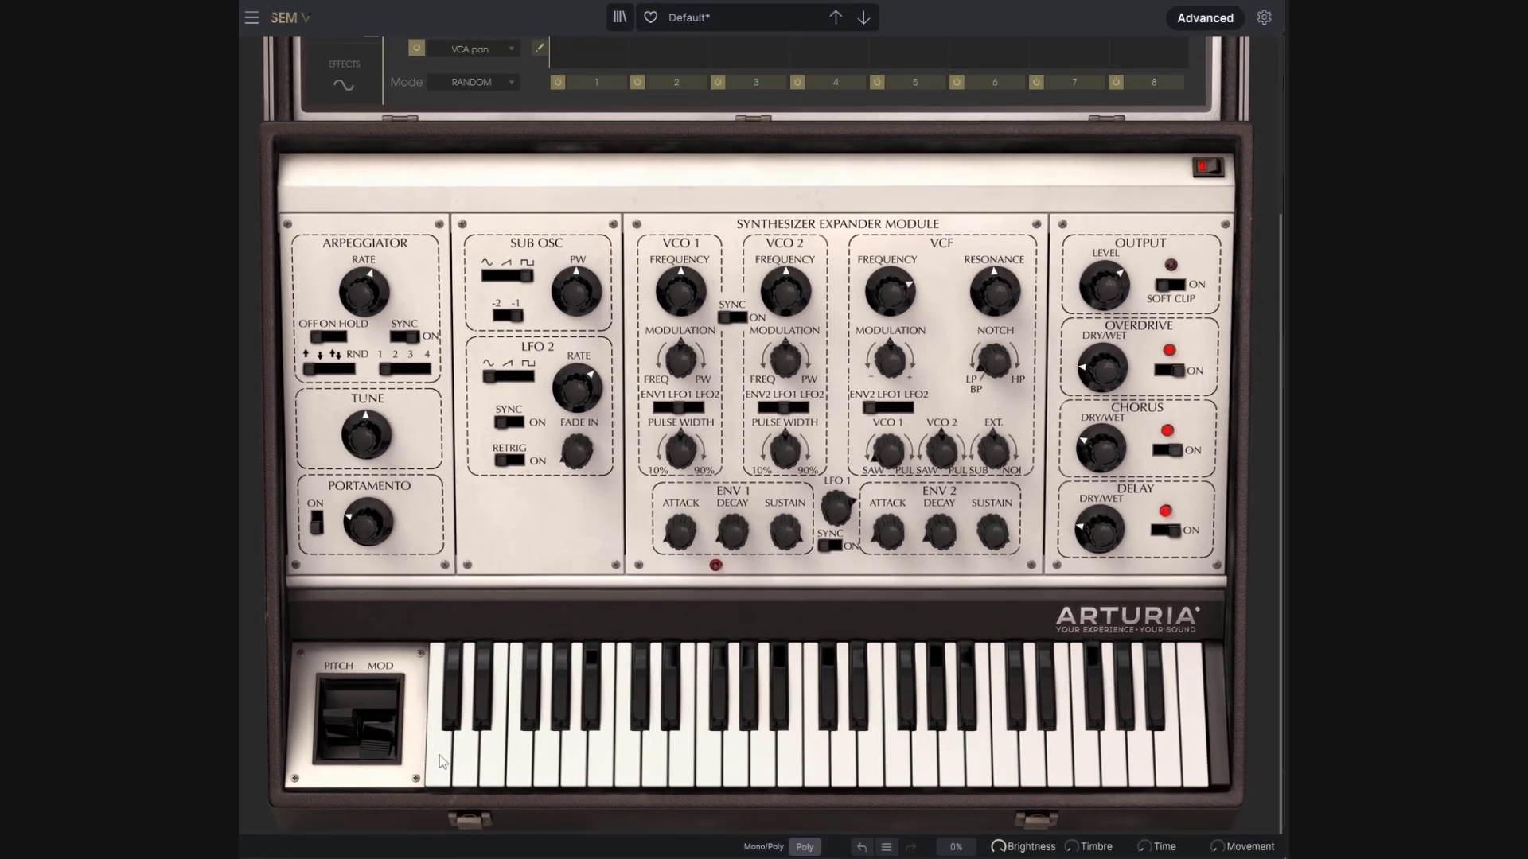
pyautogui.click(450, 753)
pyautogui.click(452, 750)
pyautogui.click(452, 750)
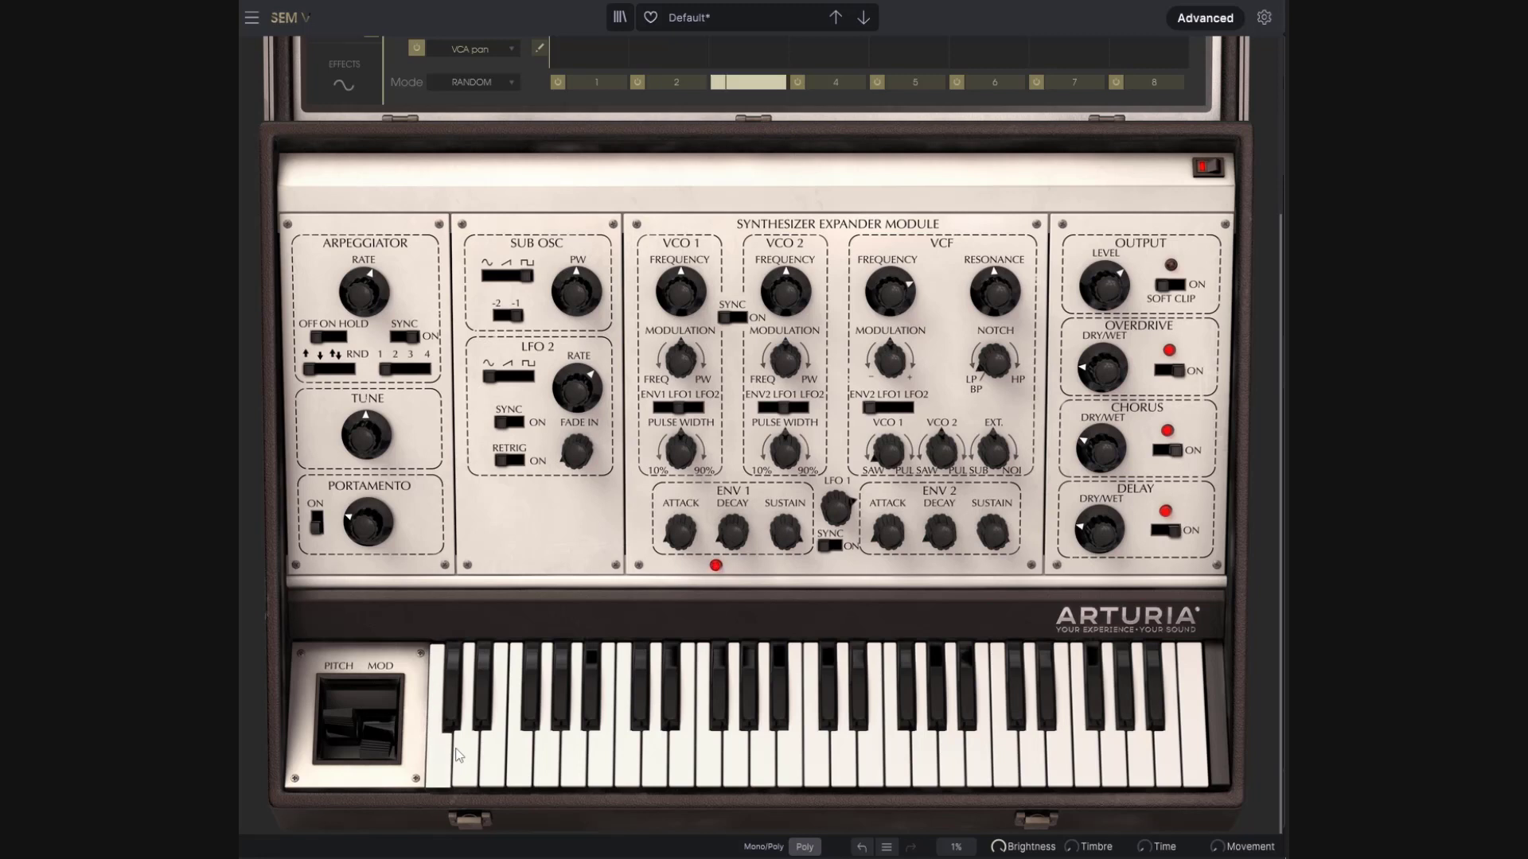
pyautogui.click(452, 750)
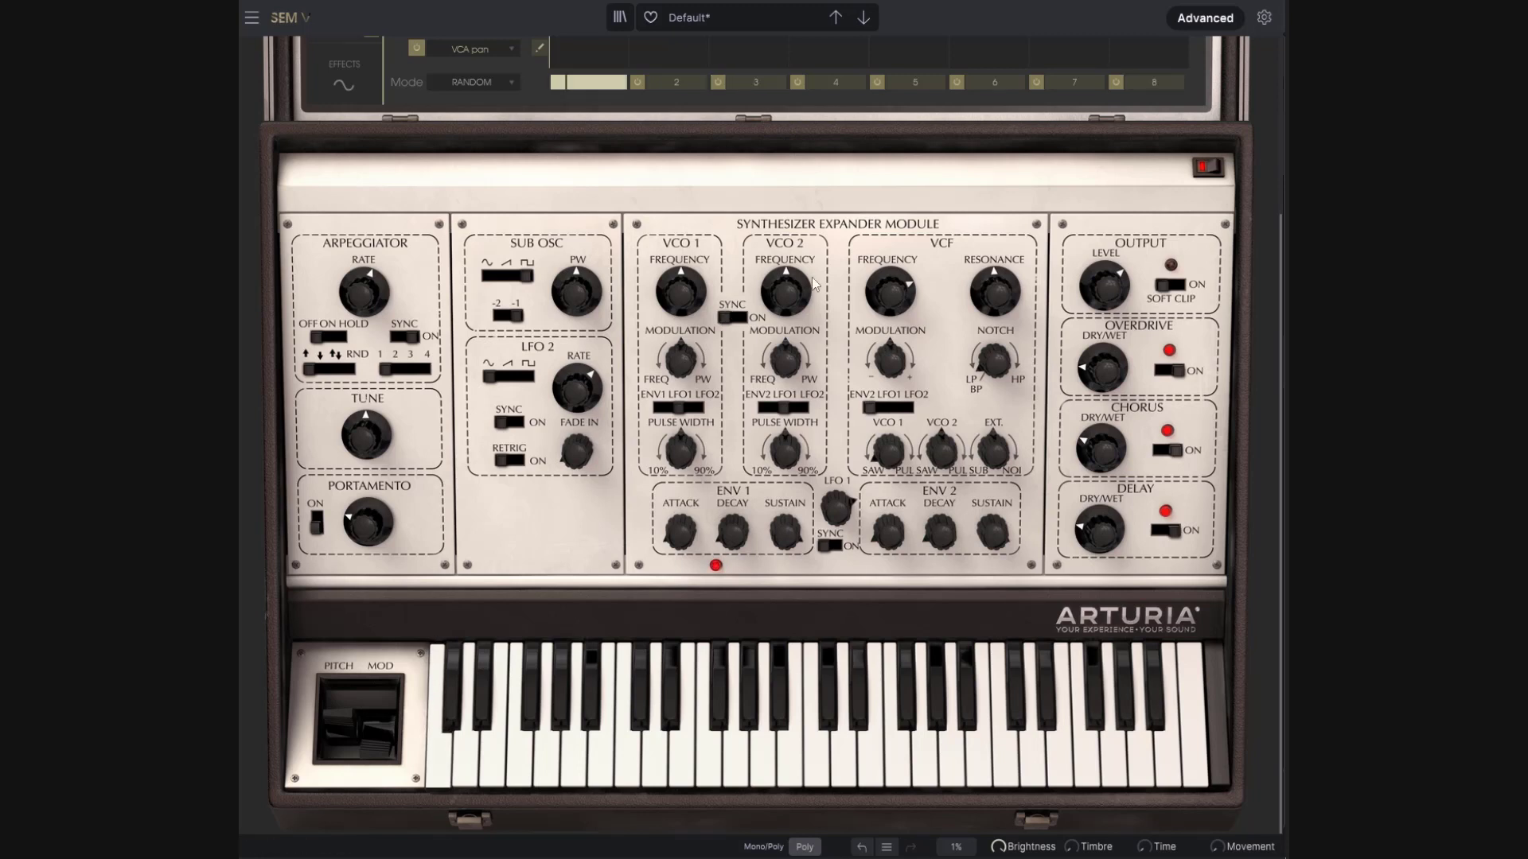
# Step: Try the REASSIGN playing mode and play a low note on the virtual keyboard, keeping the advanced section open
pyautogui.click(502, 83)
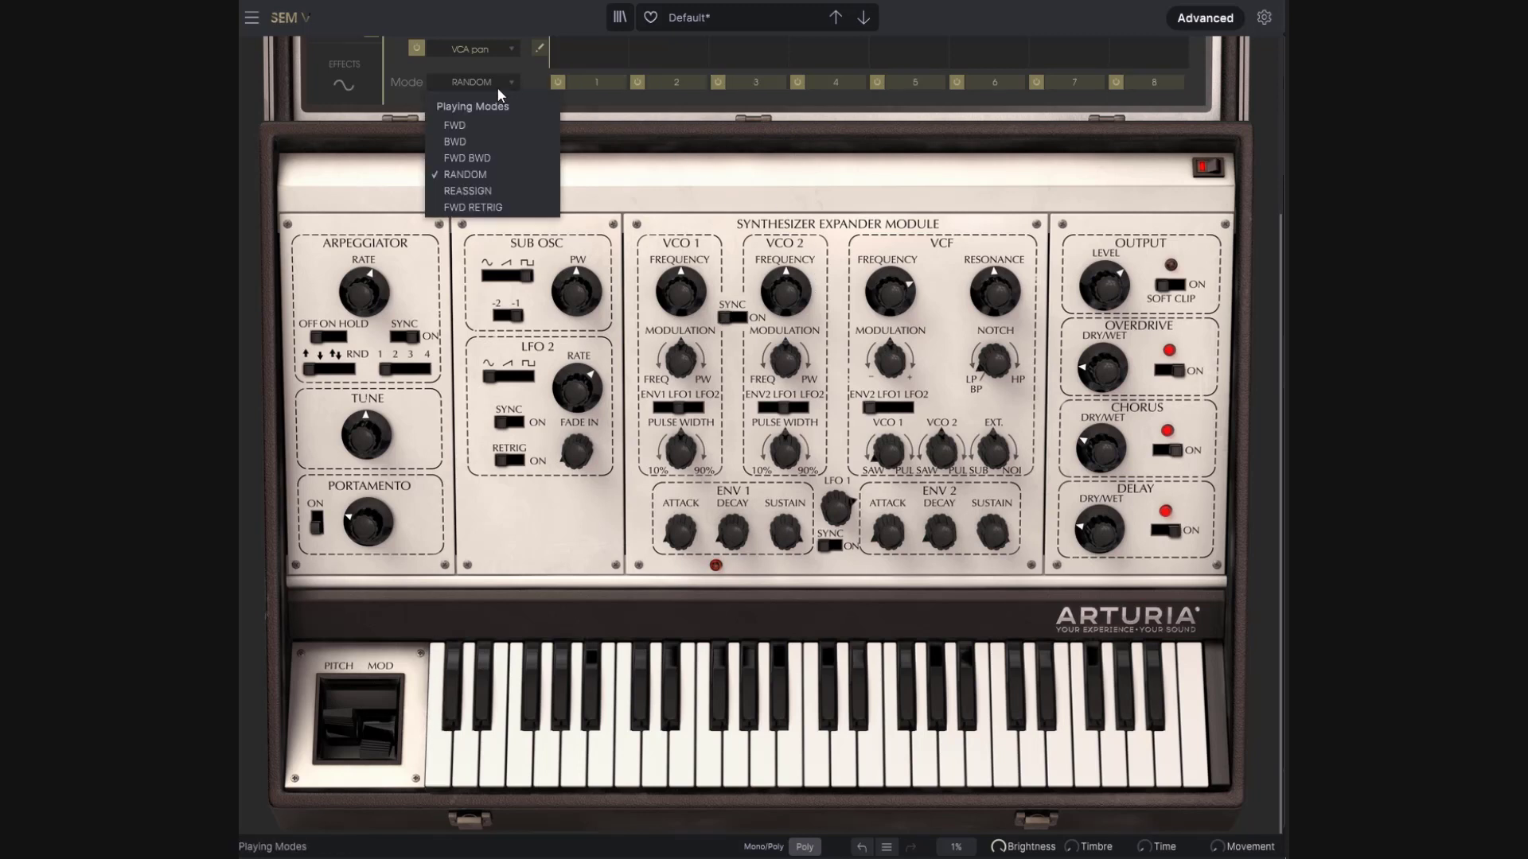
pyautogui.click(460, 192)
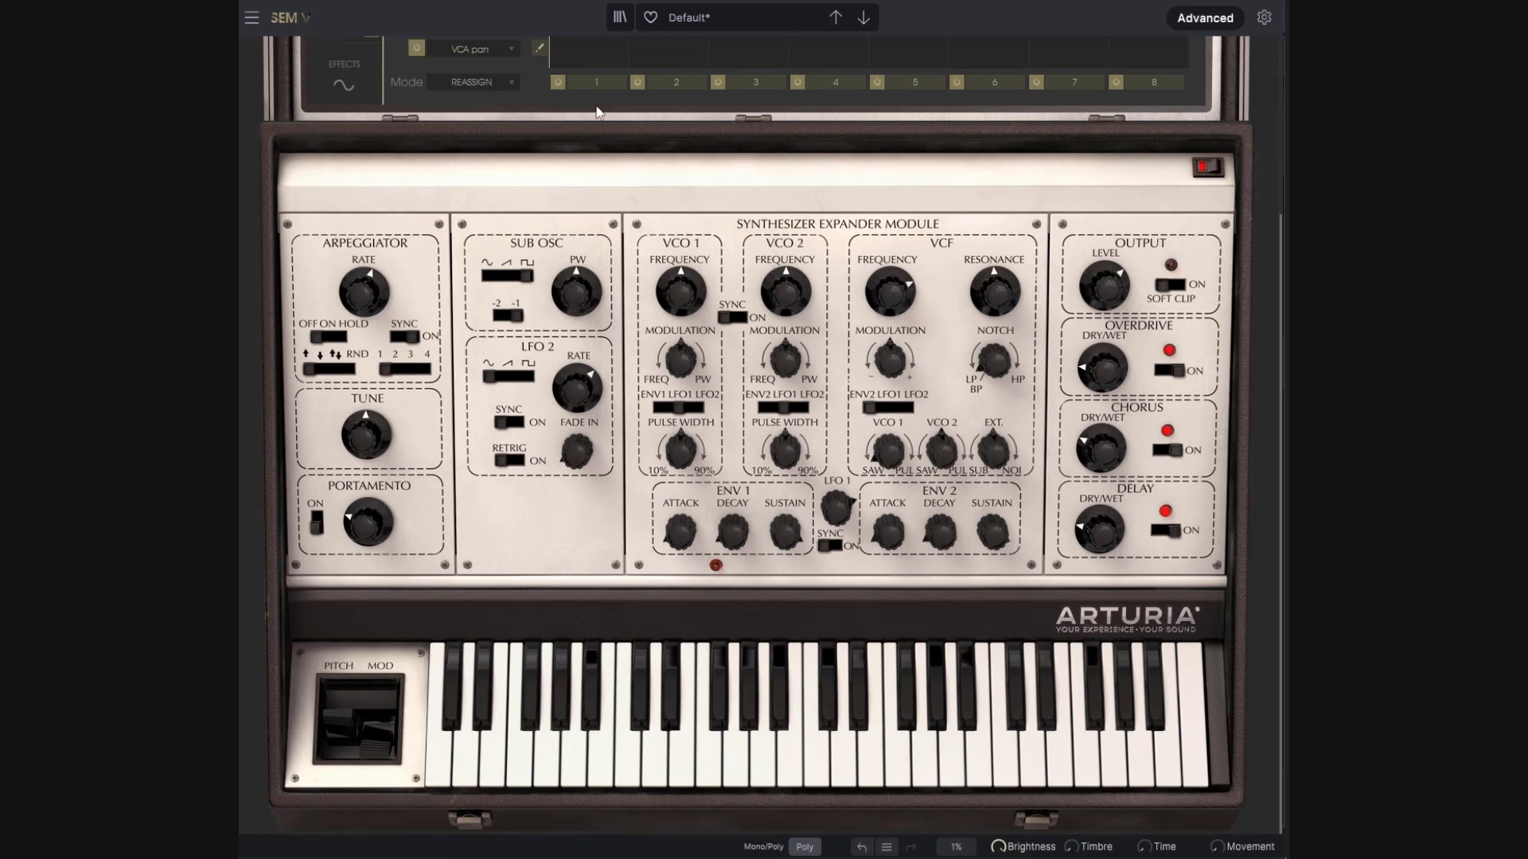
pyautogui.click(500, 82)
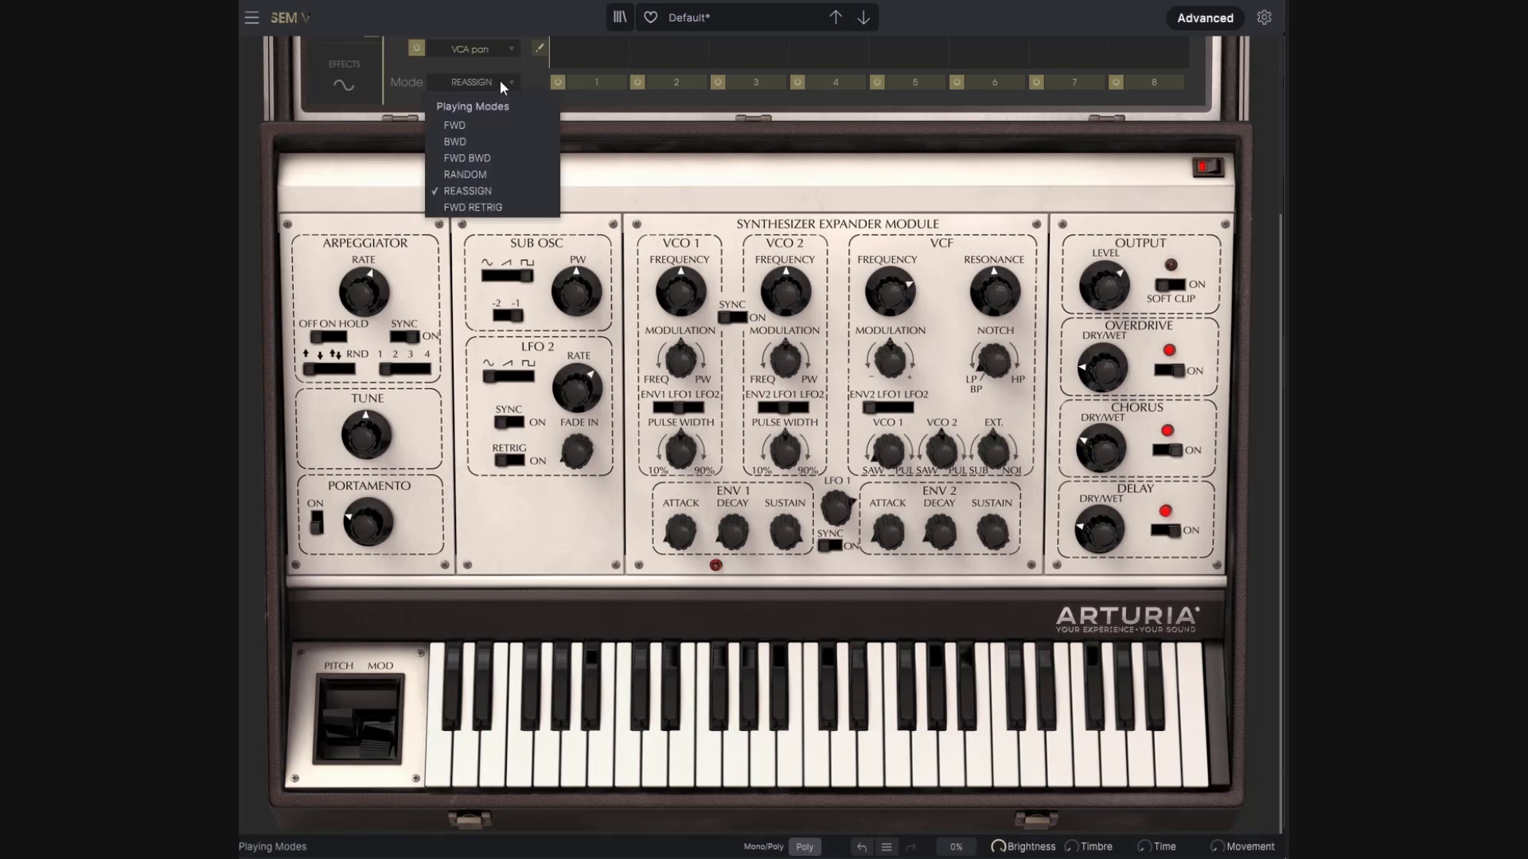
pyautogui.click(622, 132)
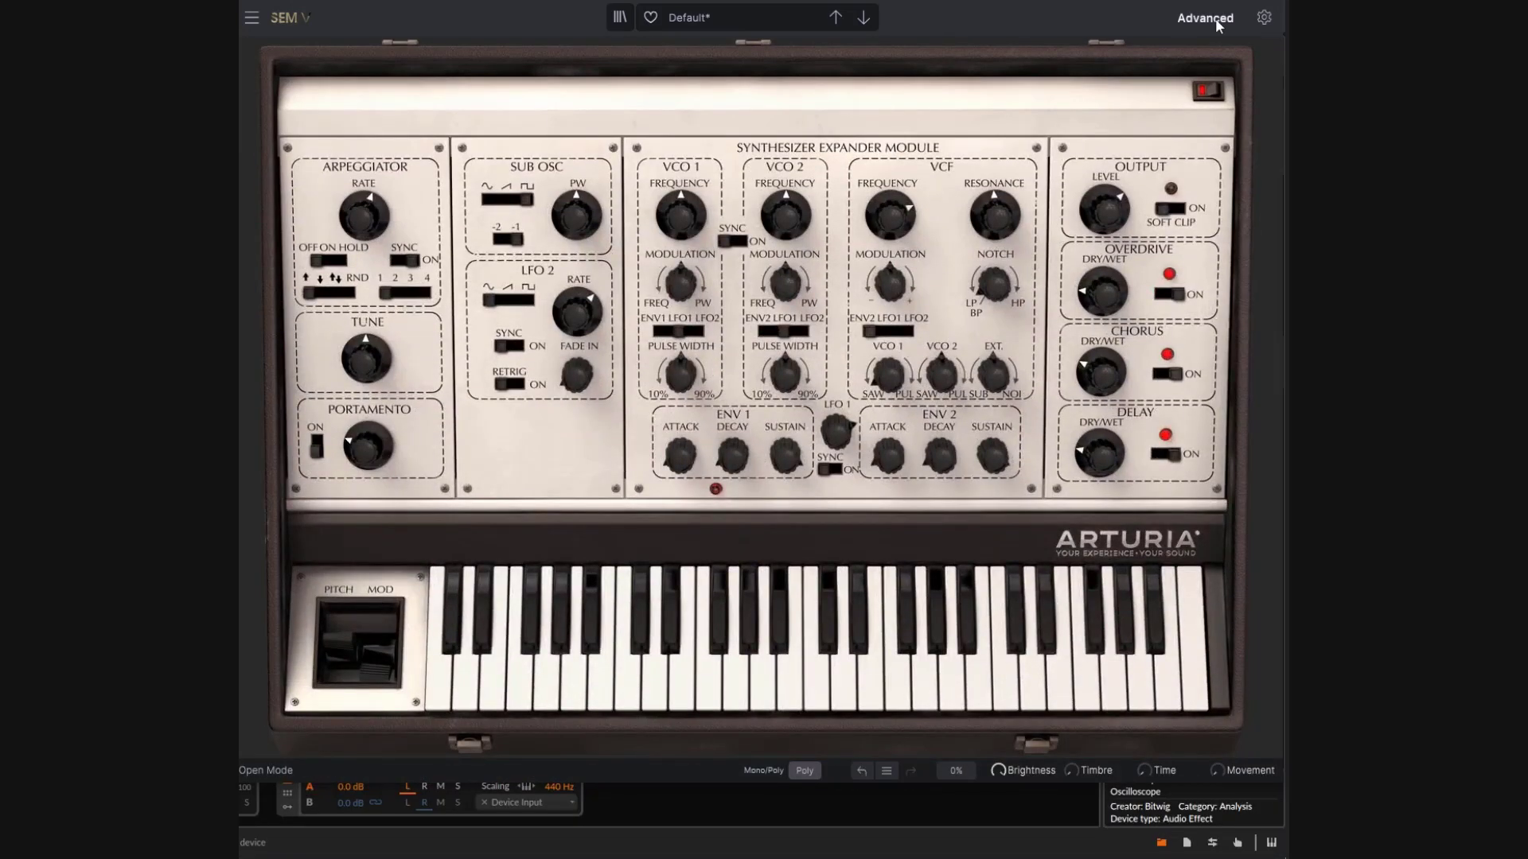
pyautogui.click(1216, 22)
pyautogui.scroll(-3, 685, 398)
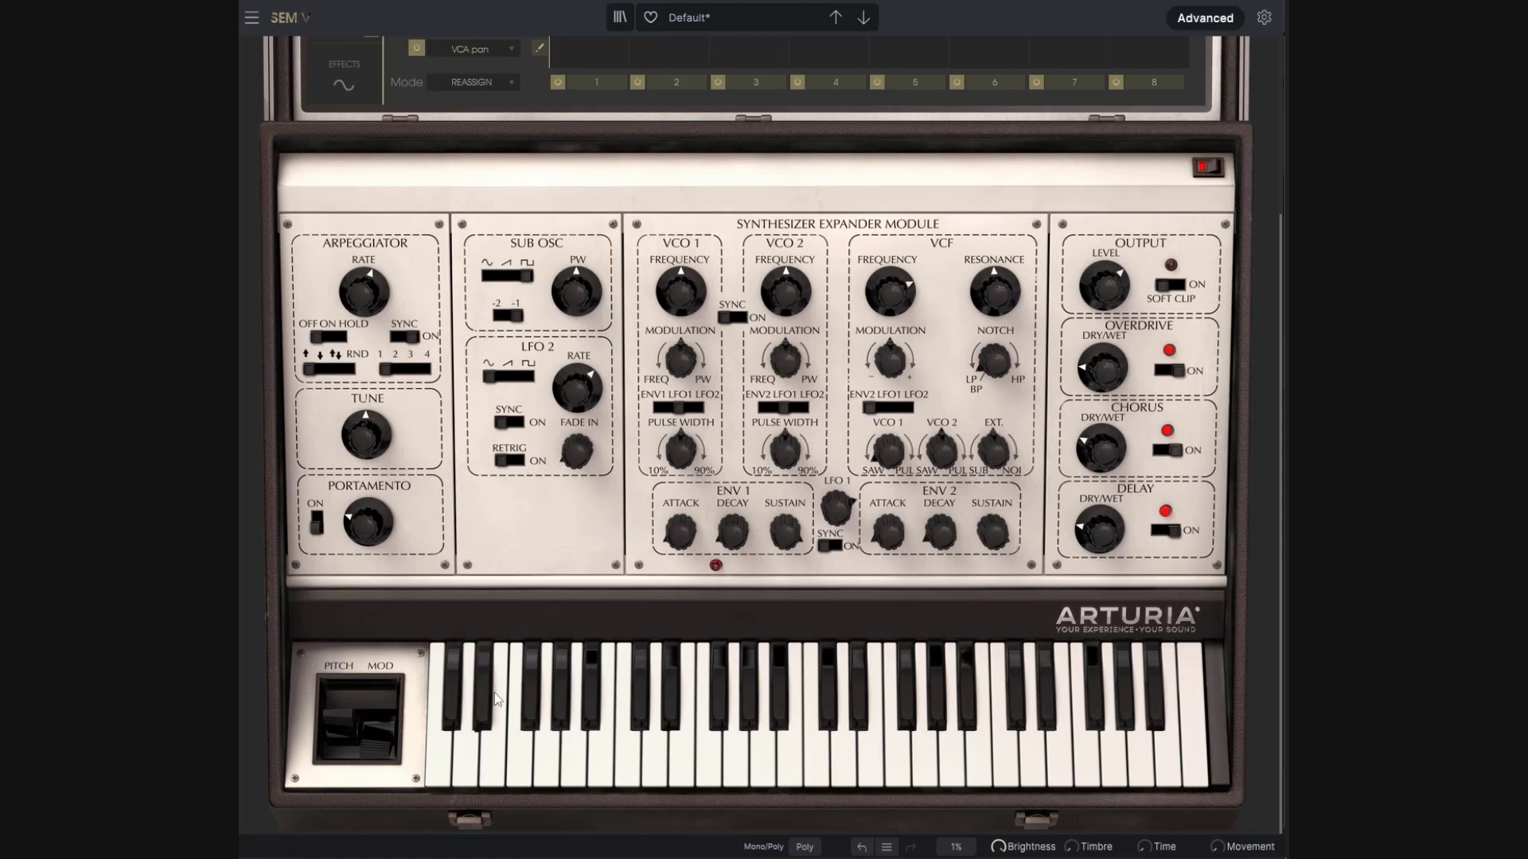
pyautogui.click(437, 777)
# Step: Change the 8 Voice Programmer's playing mode to FWD RETRIG
pyautogui.scroll(5, 447, 226)
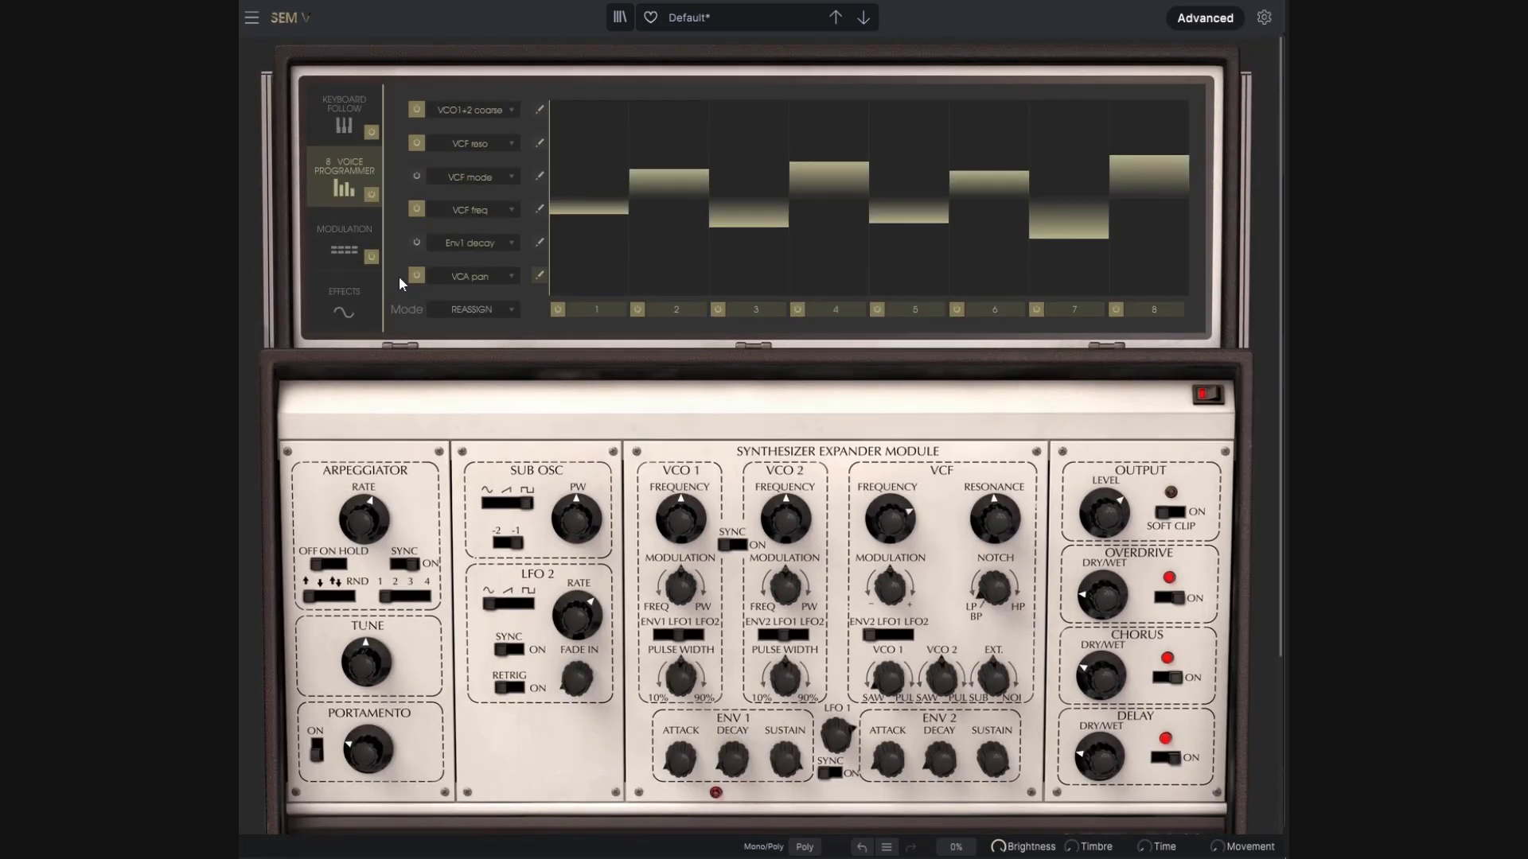
pyautogui.click(479, 311)
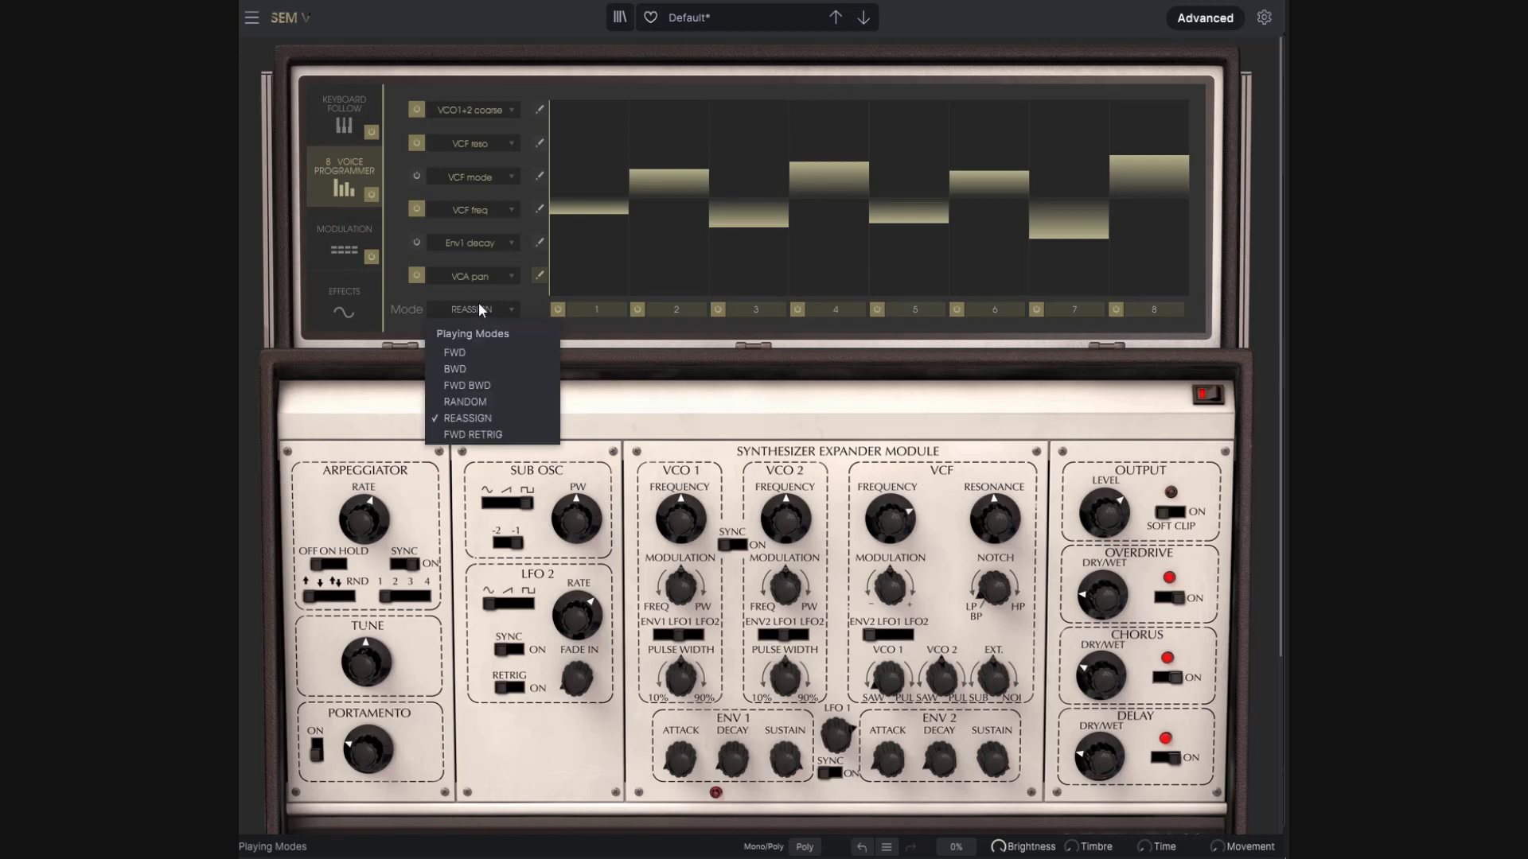
pyautogui.click(473, 435)
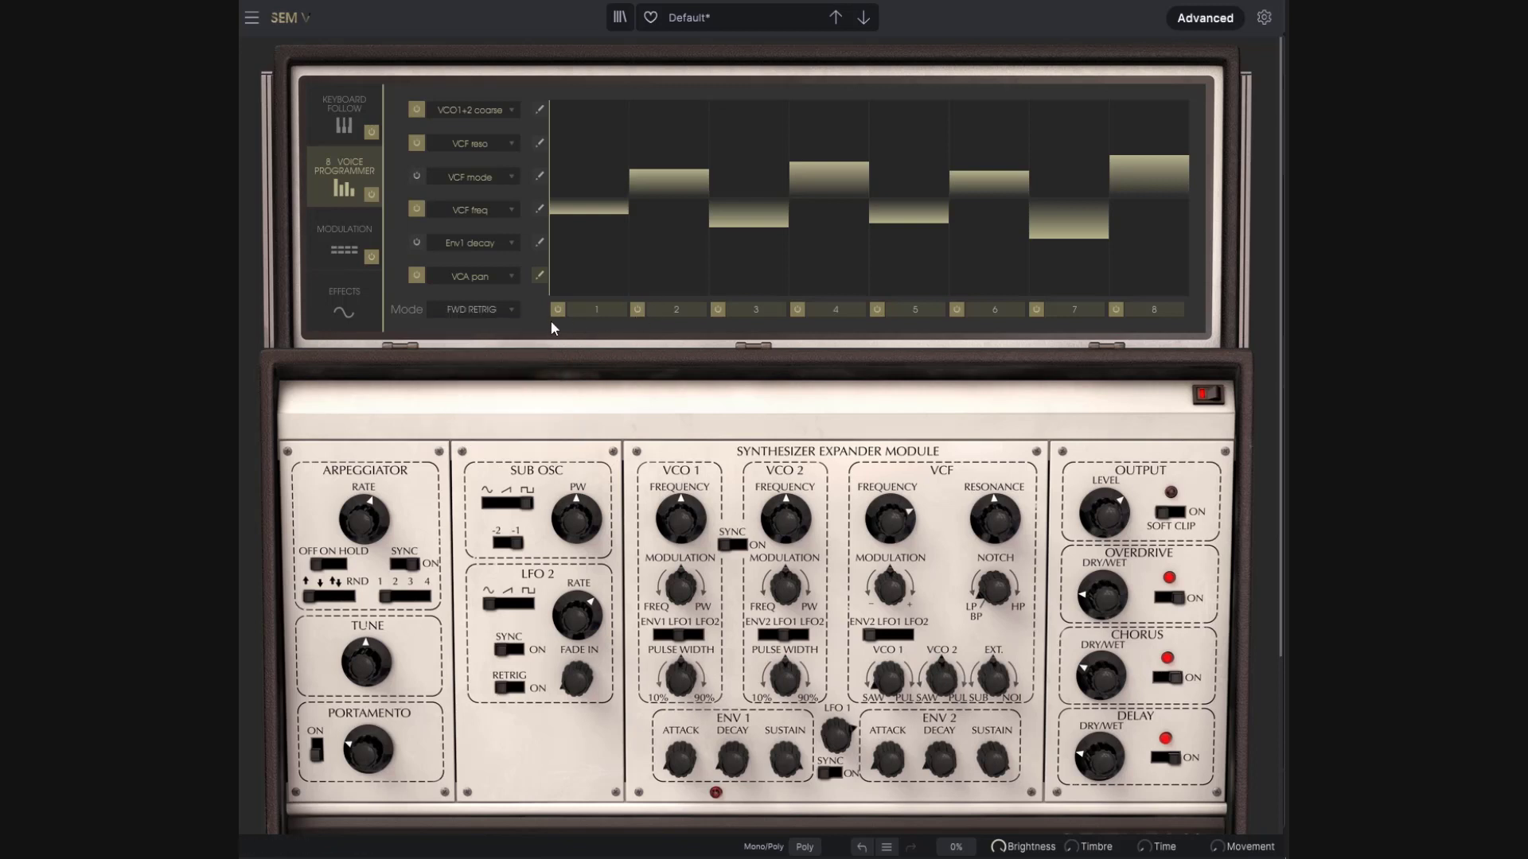
# Step: Return the playing mode to FWD for comparison and watch how the voices advance
pyautogui.click(508, 312)
pyautogui.click(471, 353)
pyautogui.scroll(-3, 533, 415)
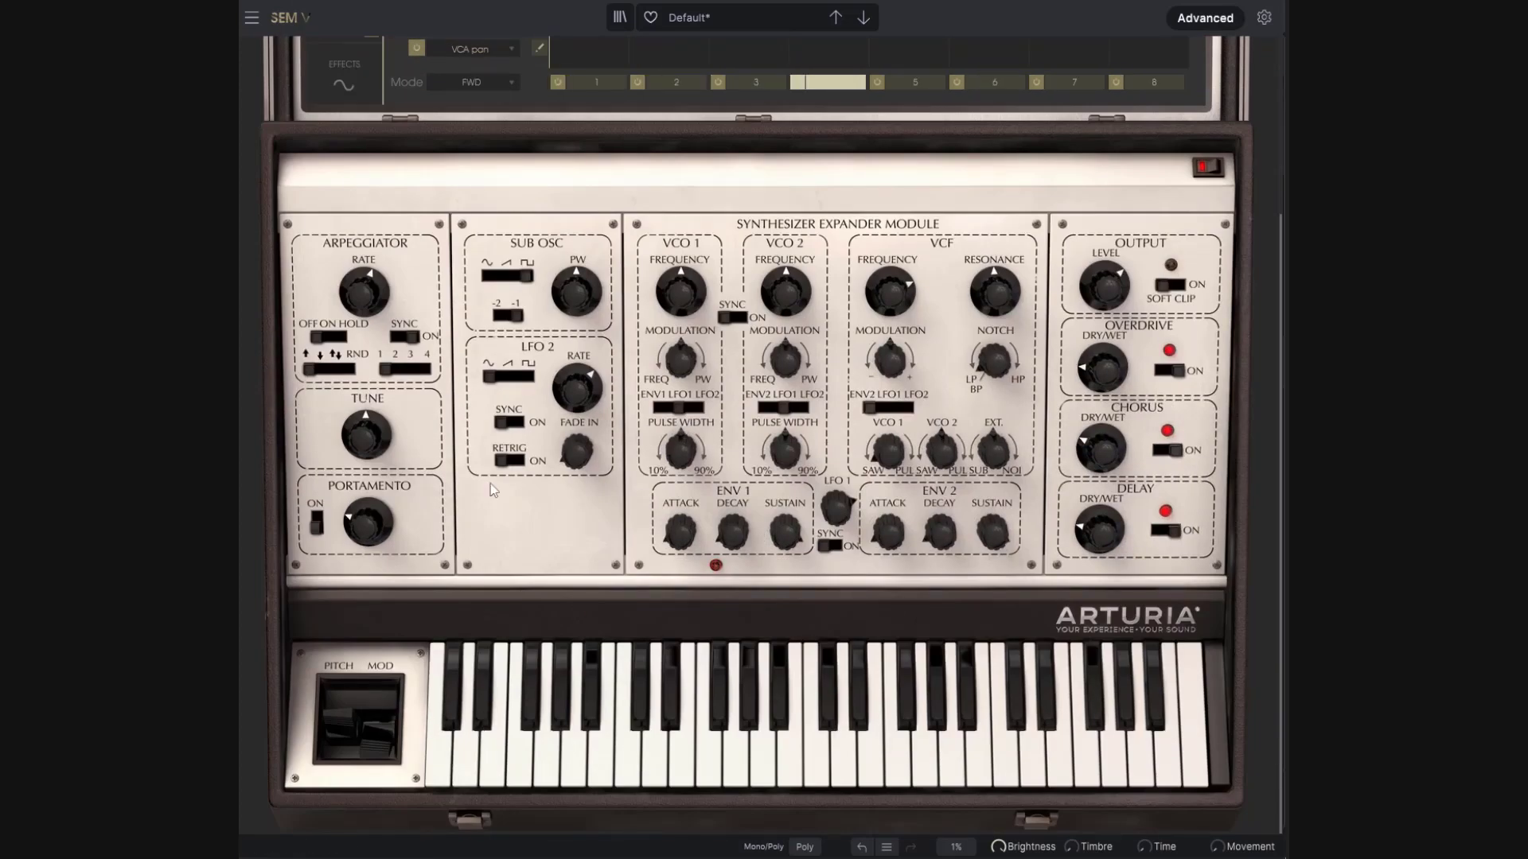
pyautogui.scroll(3, 528, 358)
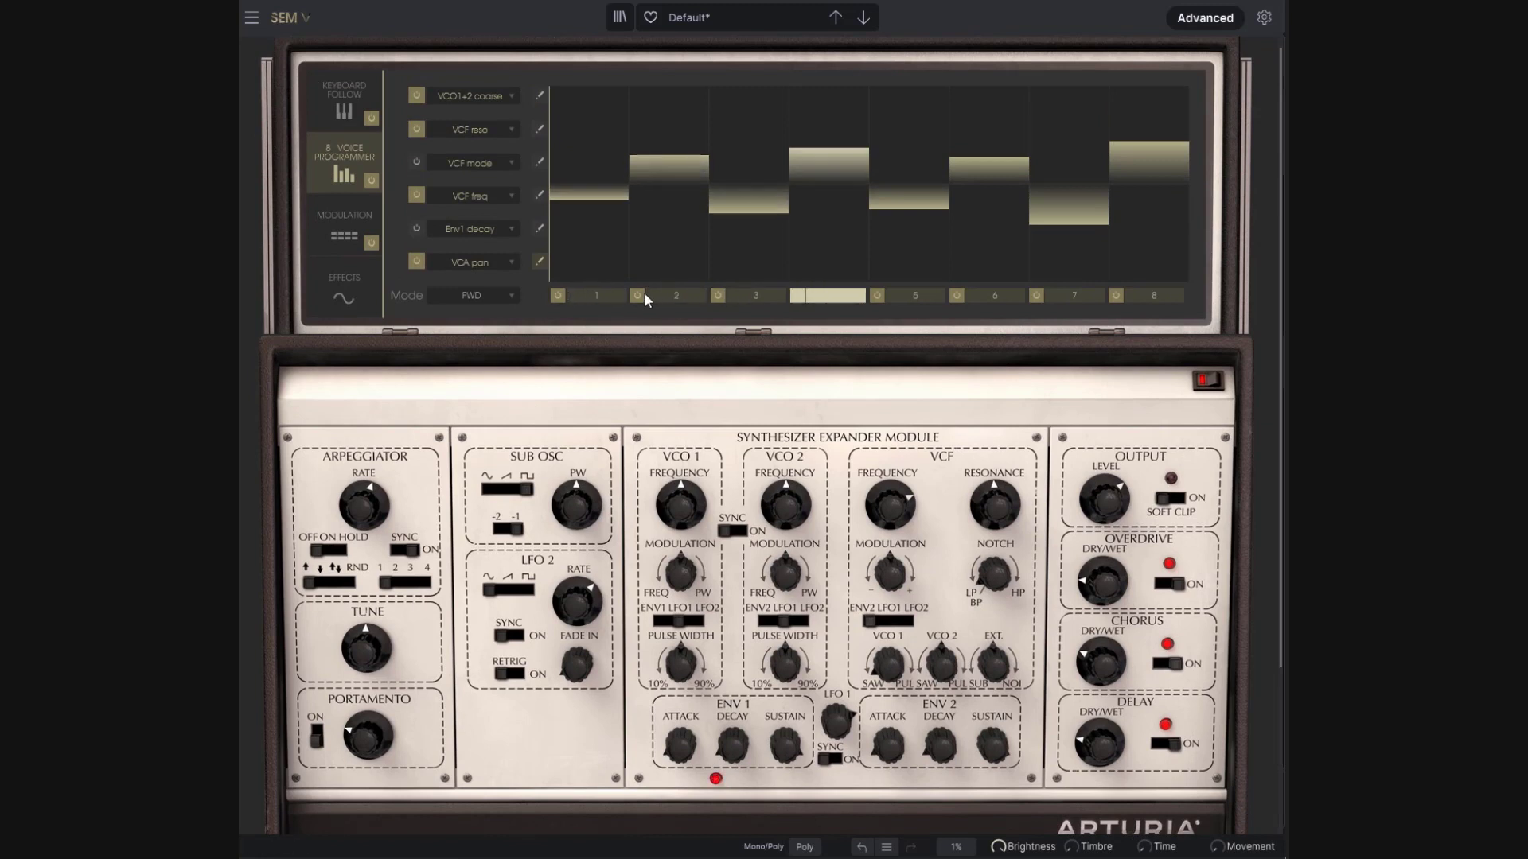
# Step: Set the playing mode to FWD RETRIG and play the lowest notes on the virtual keyboard
pyautogui.click(493, 294)
pyautogui.click(478, 421)
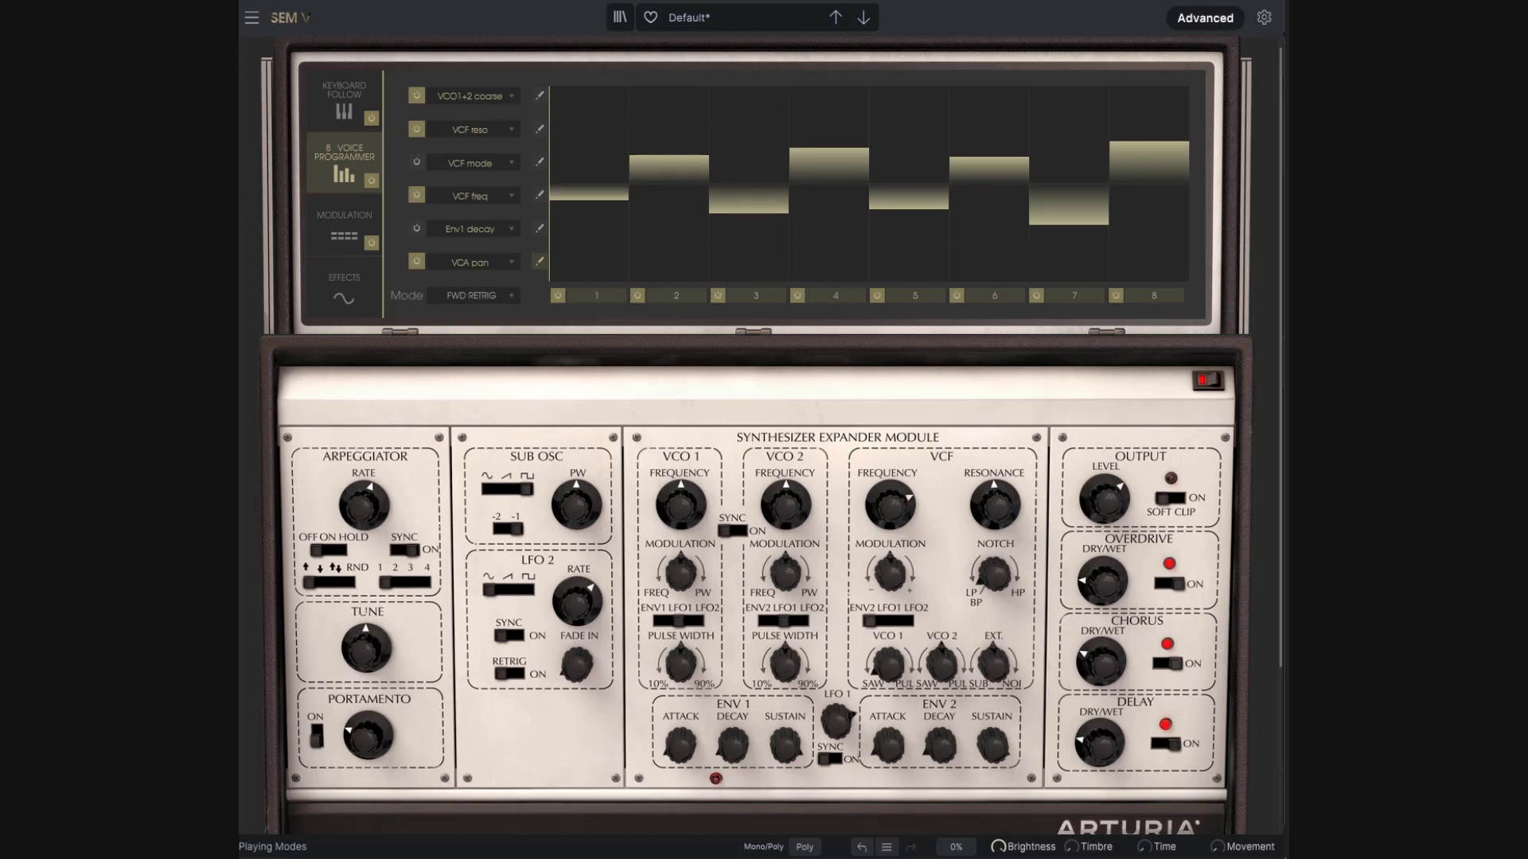
pyautogui.scroll(-3, 474, 546)
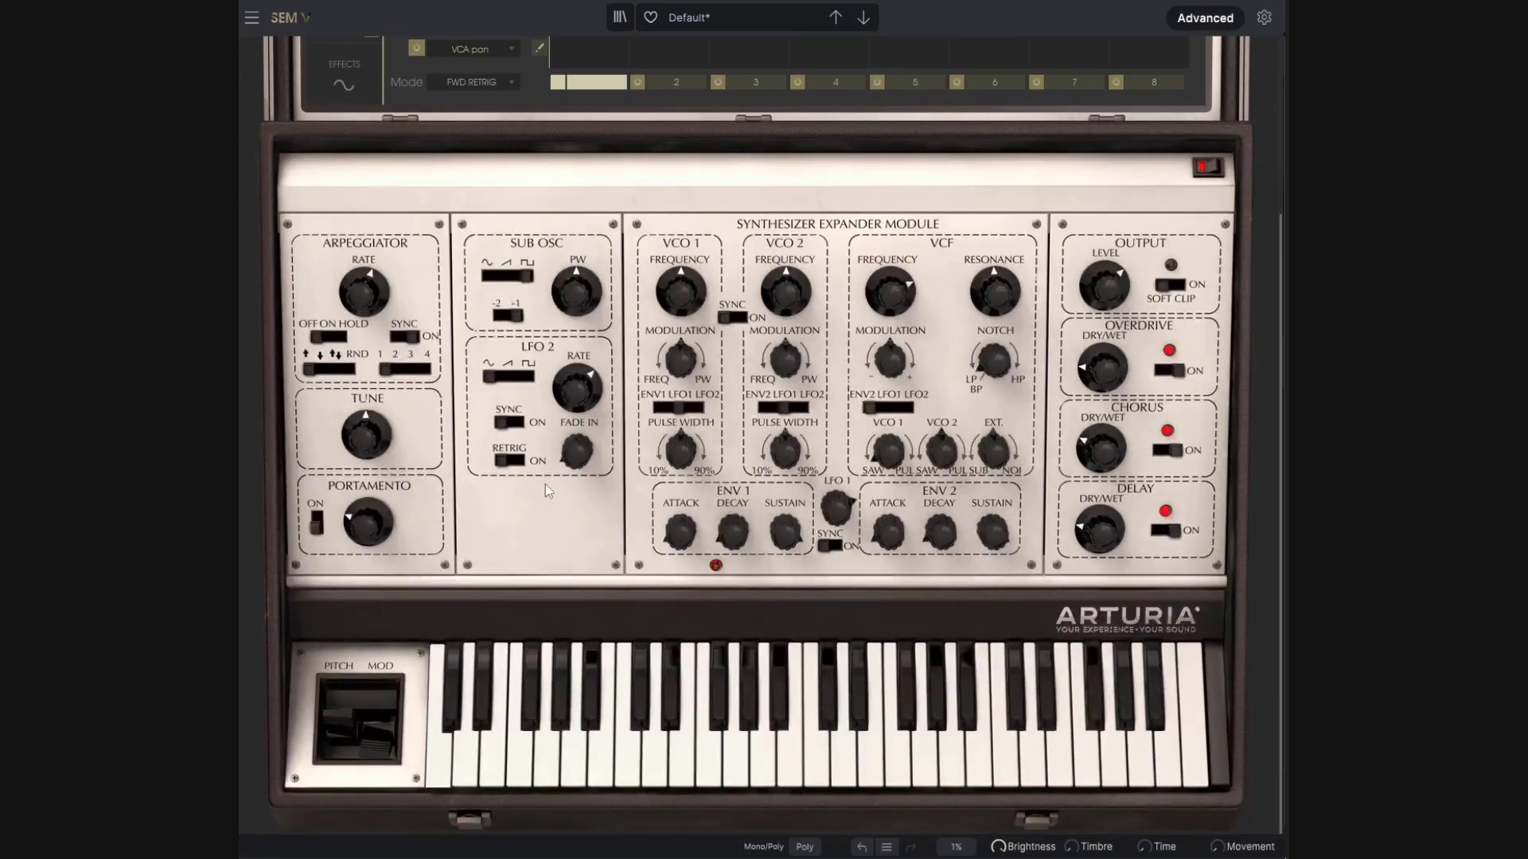
pyautogui.click(439, 761)
pyautogui.click(455, 776)
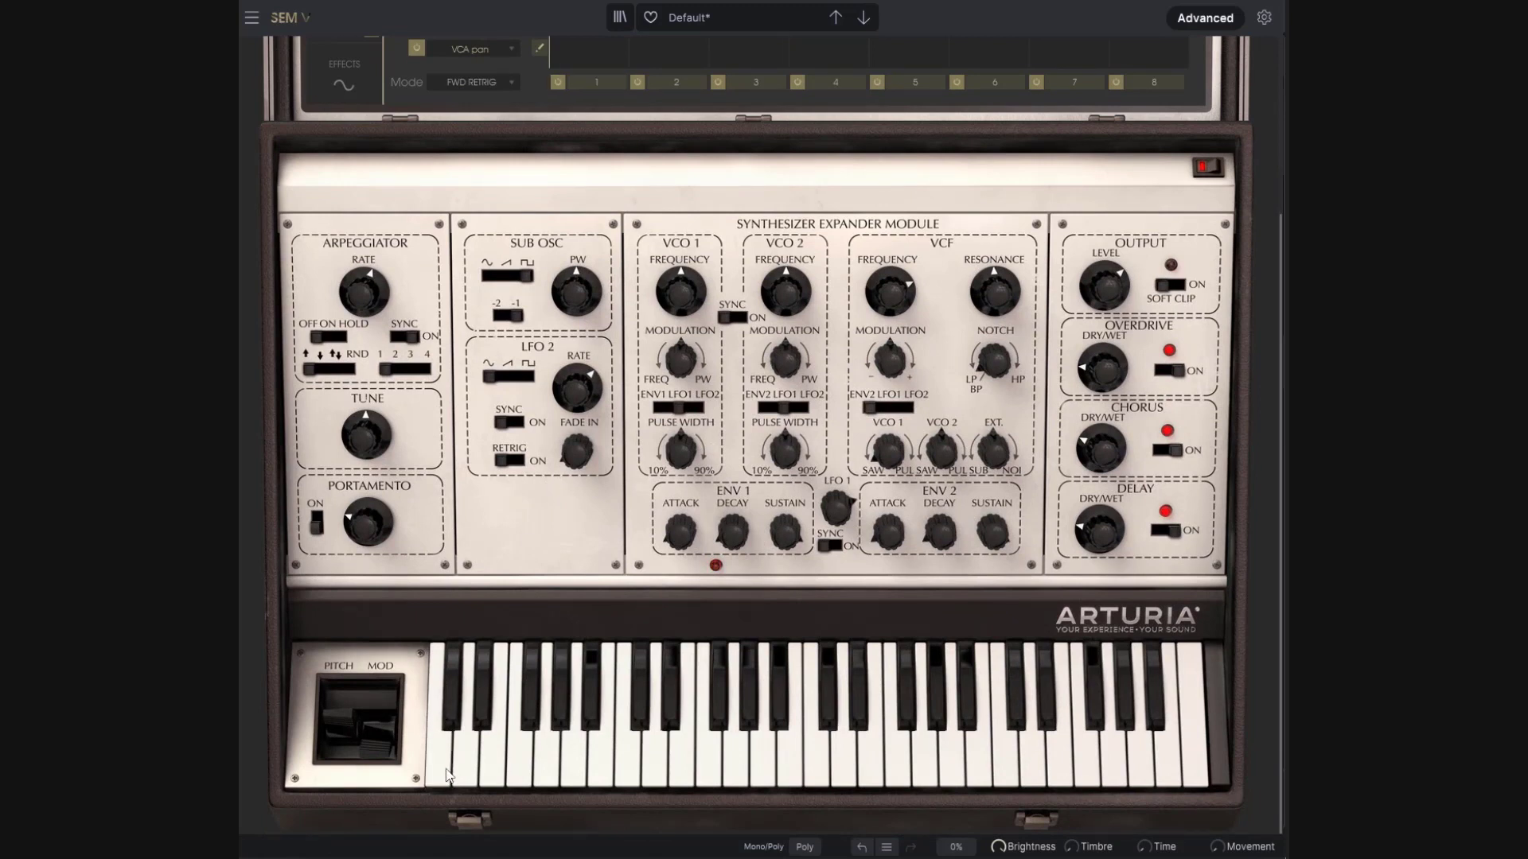
# Step: Play the lowest note on the virtual keyboard, then set the 8 Voice Programmer's playing mode back to FWD
pyautogui.click(448, 776)
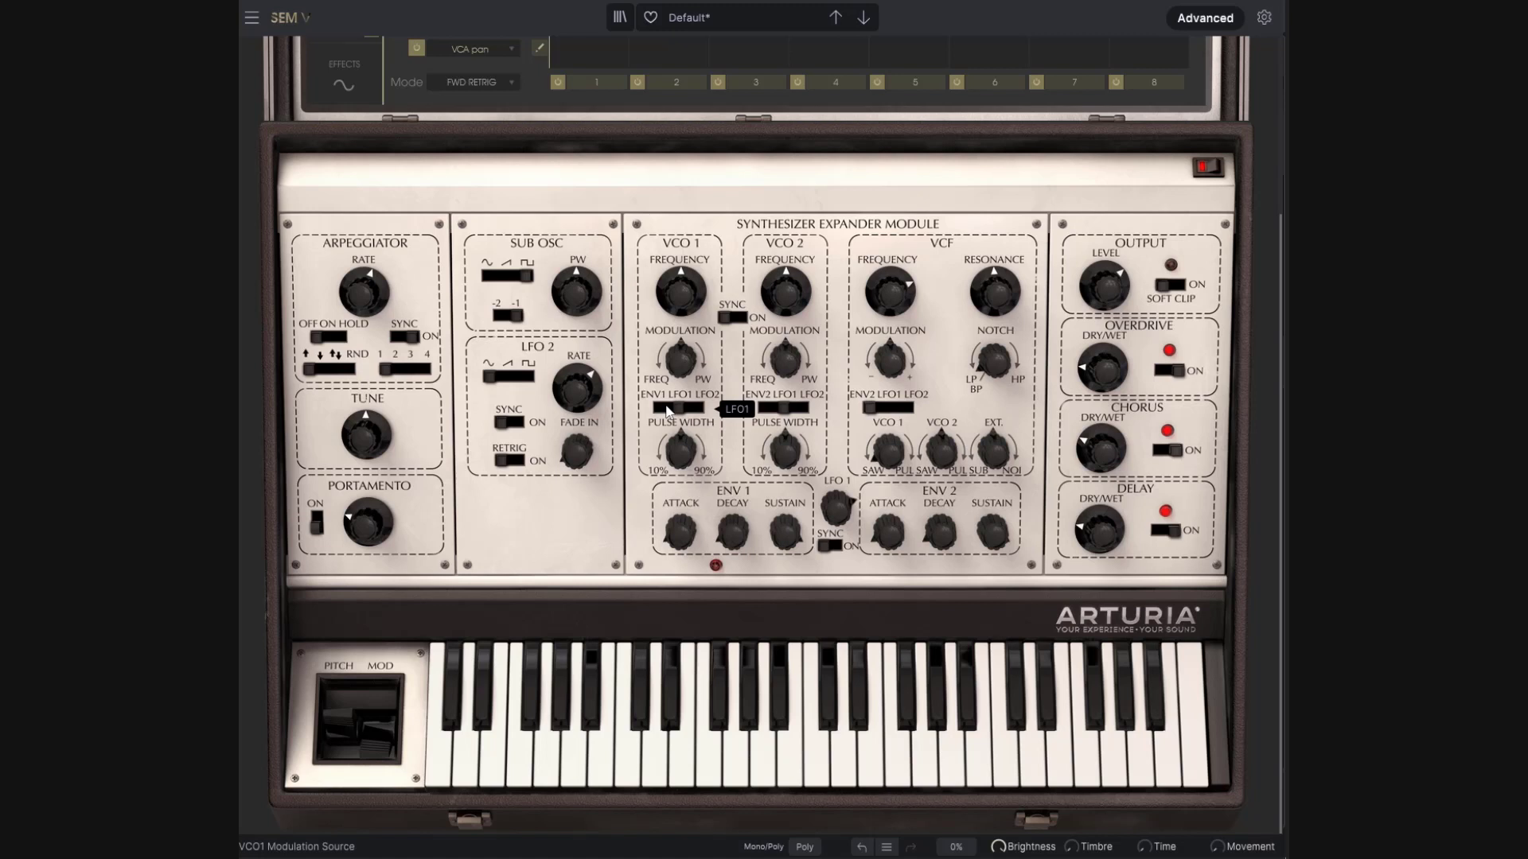
pyautogui.scroll(3, 807, 382)
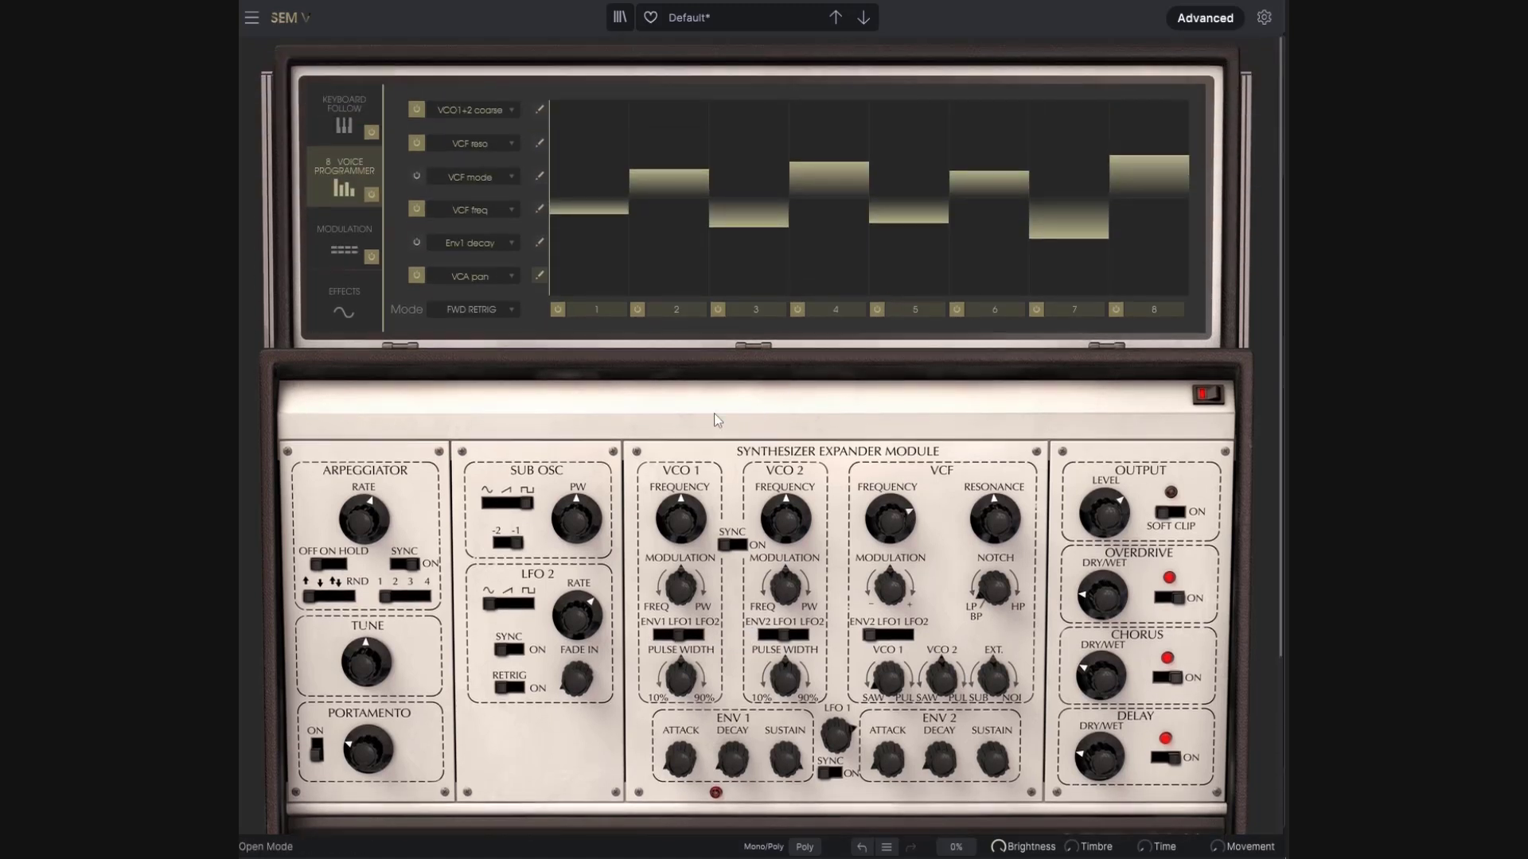
pyautogui.click(487, 321)
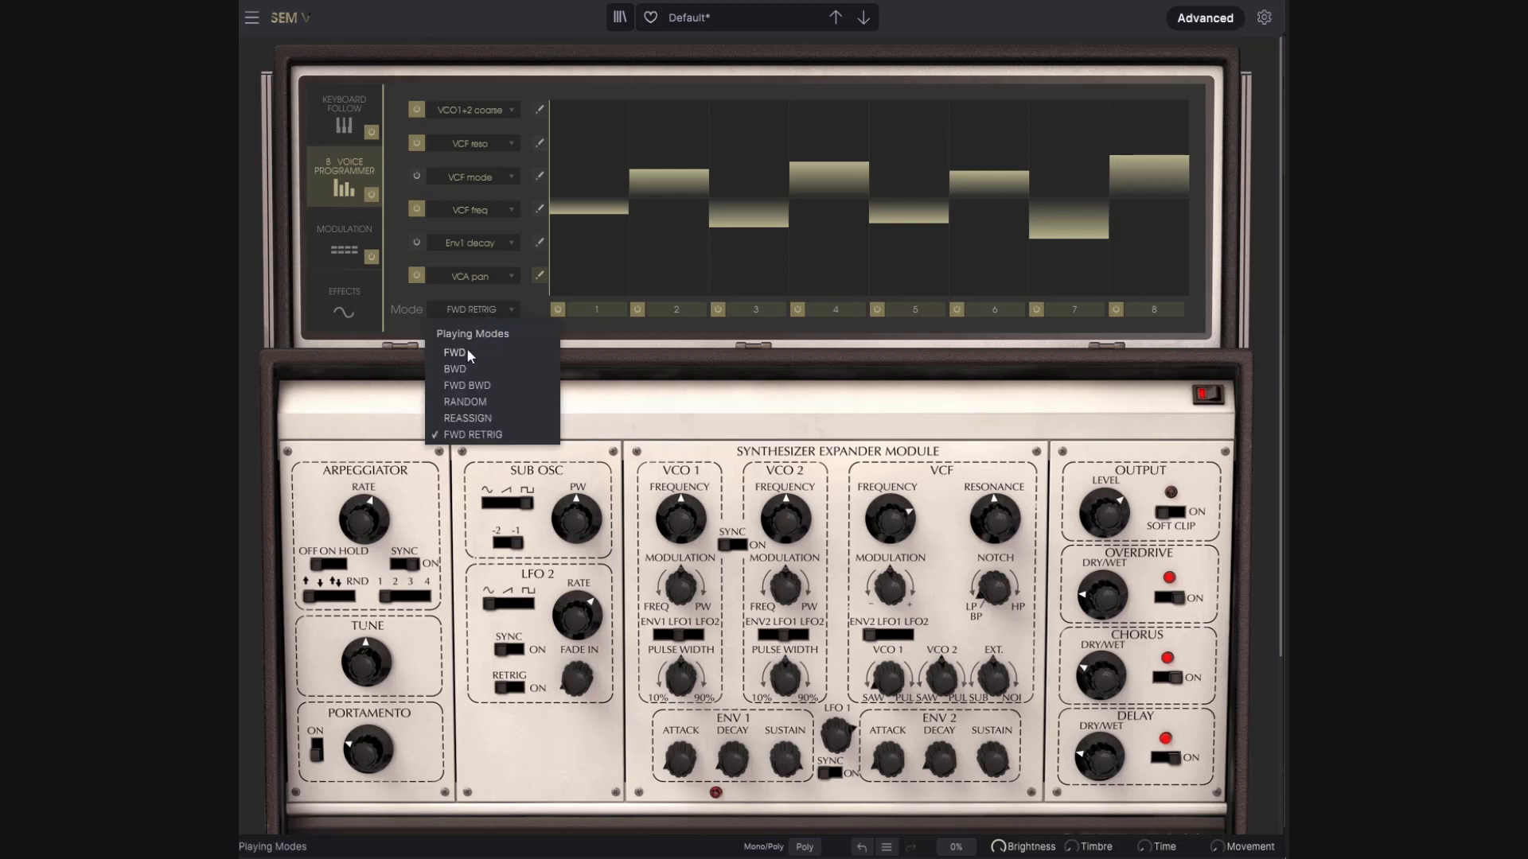
pyautogui.click(467, 352)
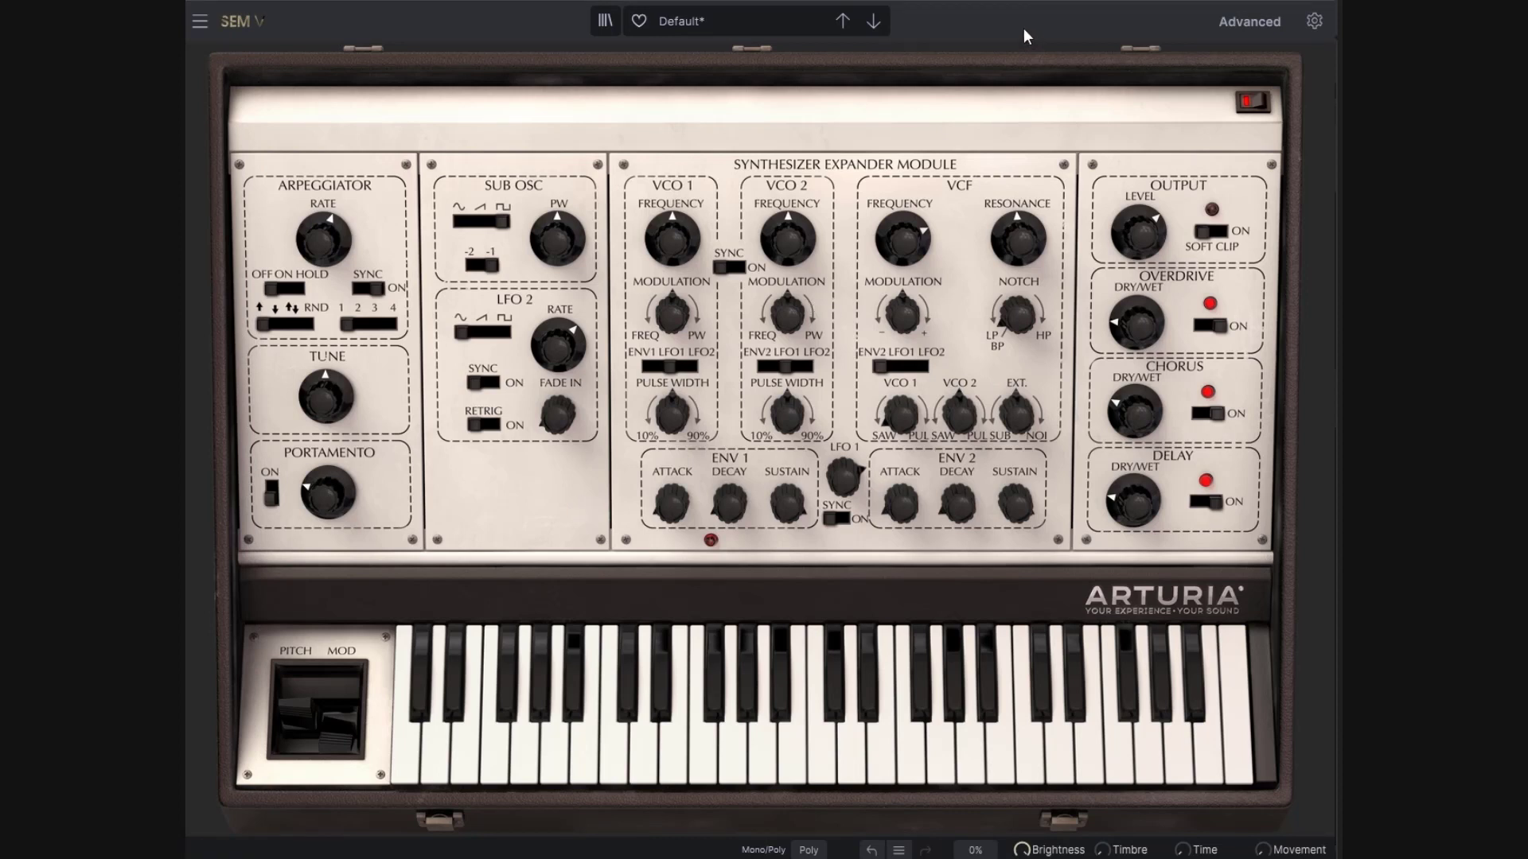
# Step: Show the advanced section with the 8 Voice Programmer and hide it again, twice, ending on the main synthesizer panel
pyautogui.click(1234, 30)
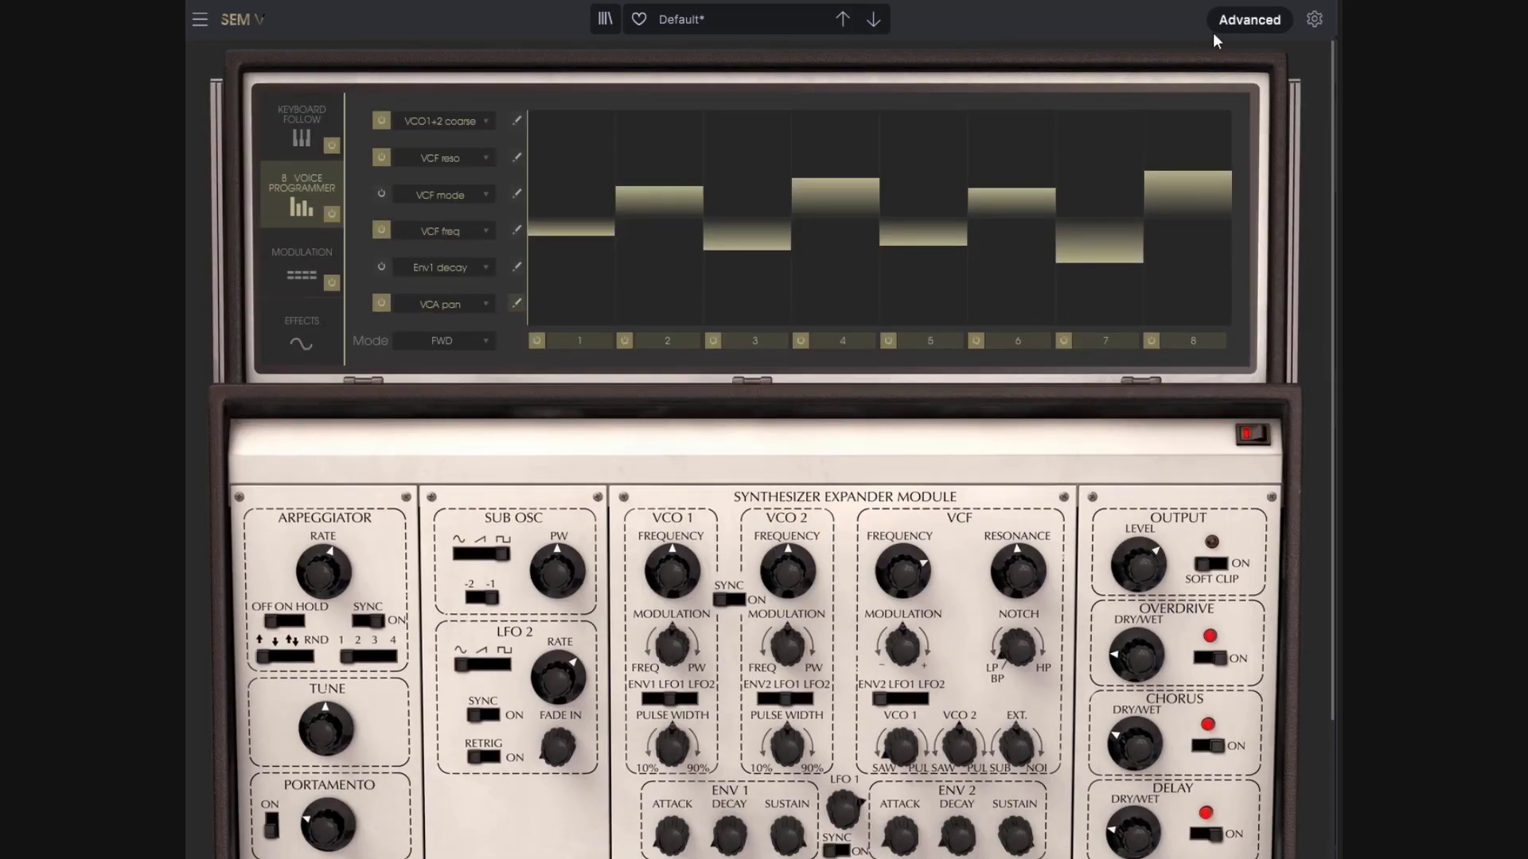
pyautogui.click(1245, 24)
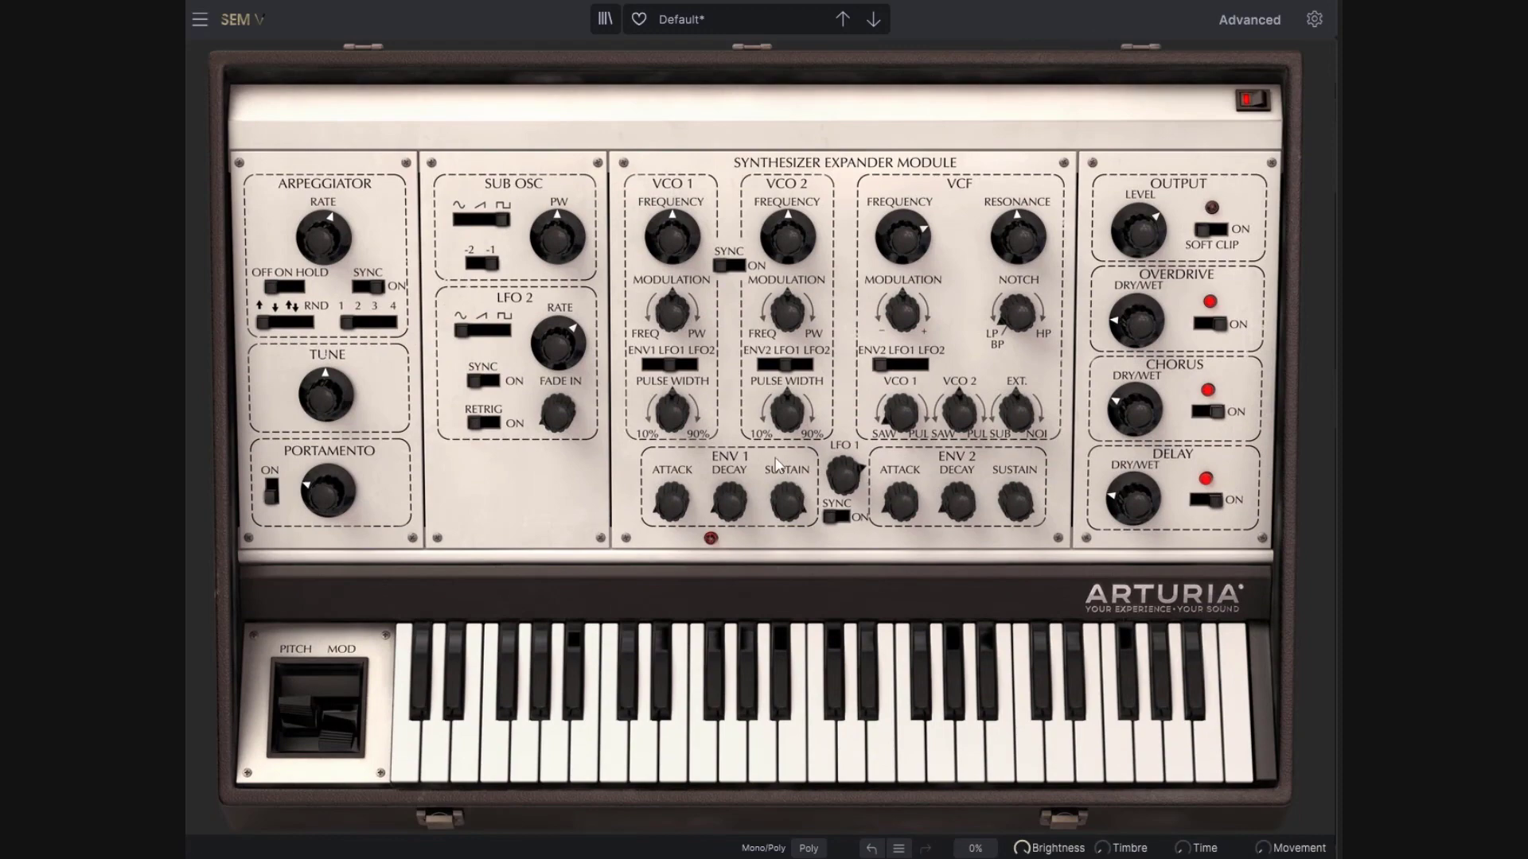
pyautogui.click(1251, 16)
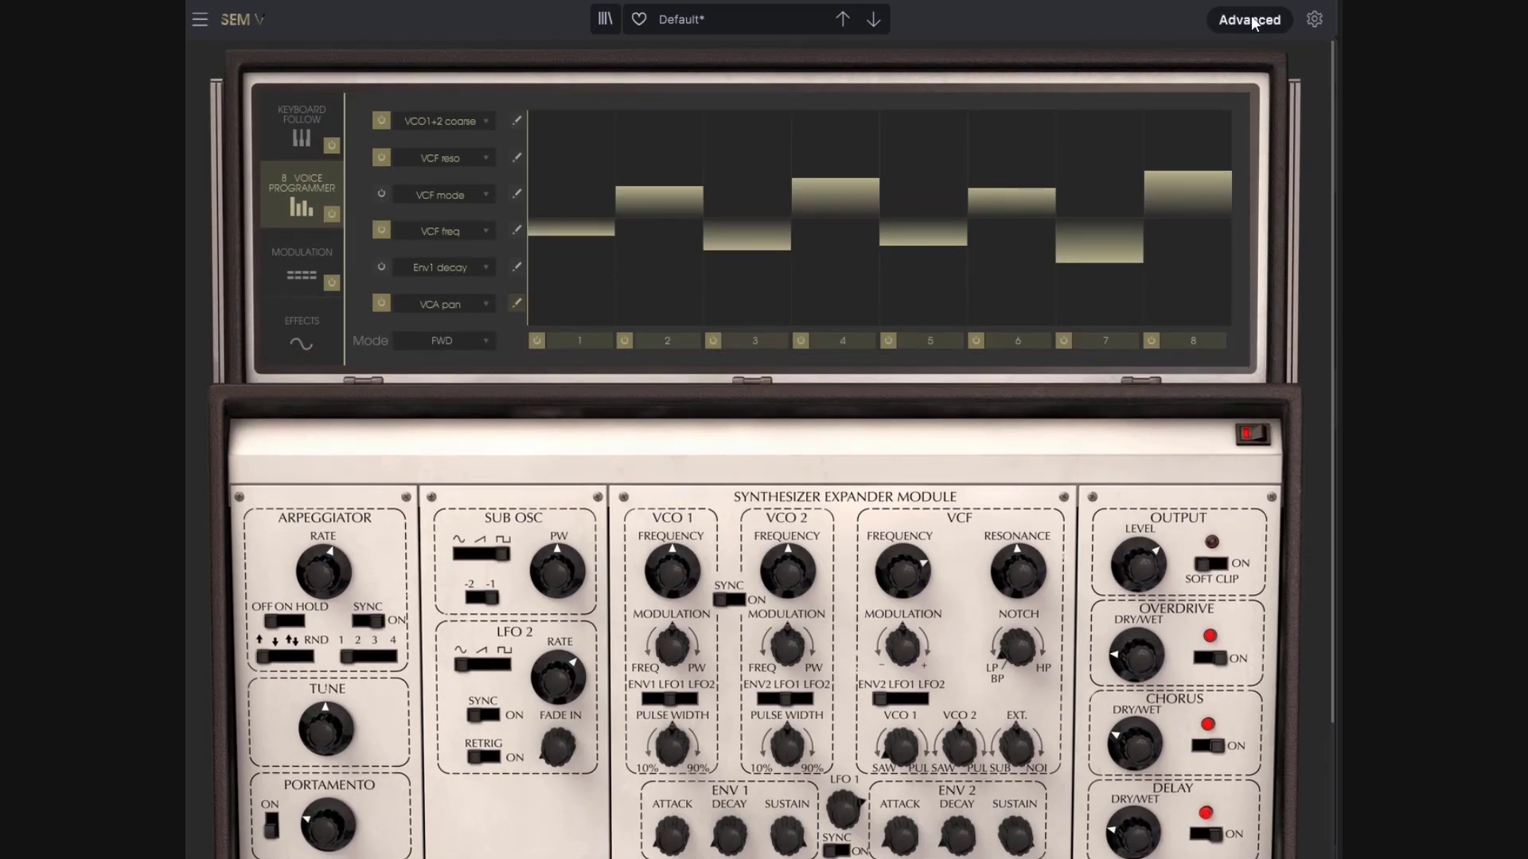
pyautogui.click(1249, 19)
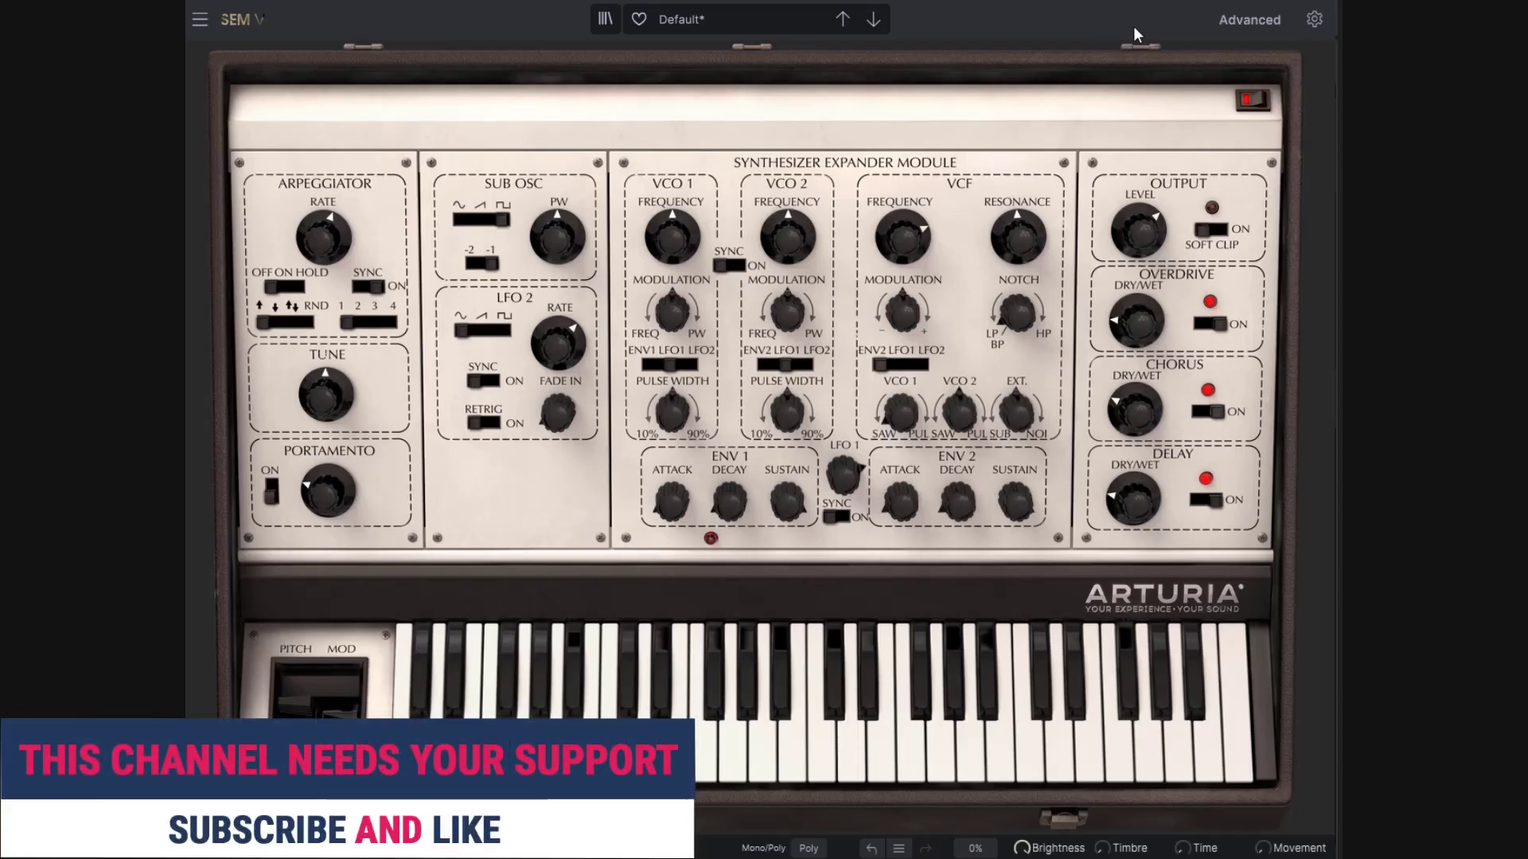